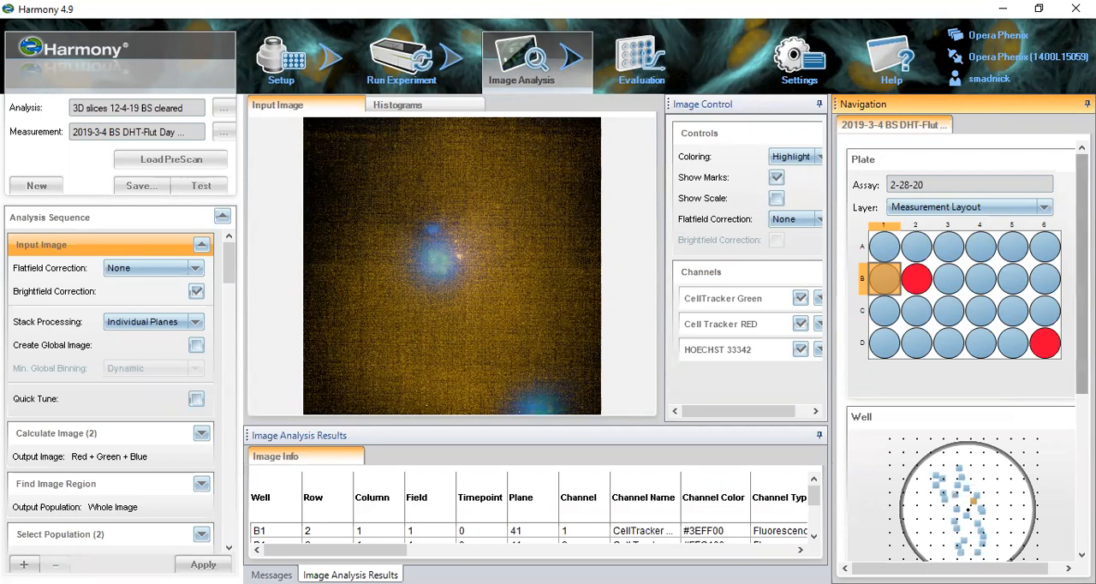
- Step down through well B1's image stack to plane 21
{"action": "left_click_drag", "start_coordinate": [1082, 273], "coordinate": [1082, 428]}
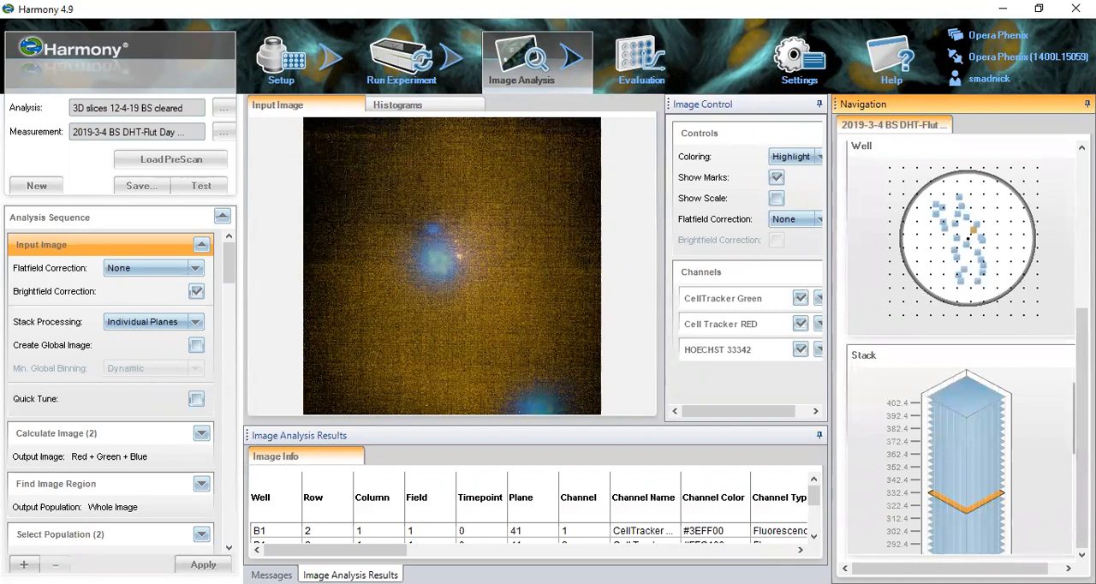
{"action": "left_click_drag", "start_coordinate": [1011, 569], "coordinate": [1027, 569]}
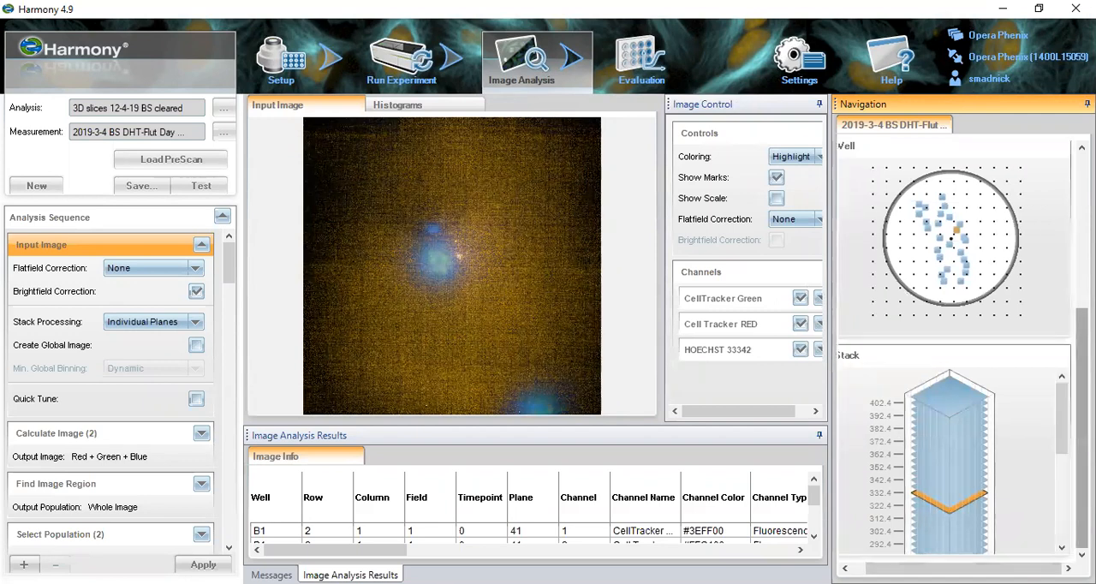
{"action": "left_click_drag", "start_coordinate": [1063, 440], "coordinate": [1063, 493]}
{"action": "left_click", "coordinate": [962, 451]}
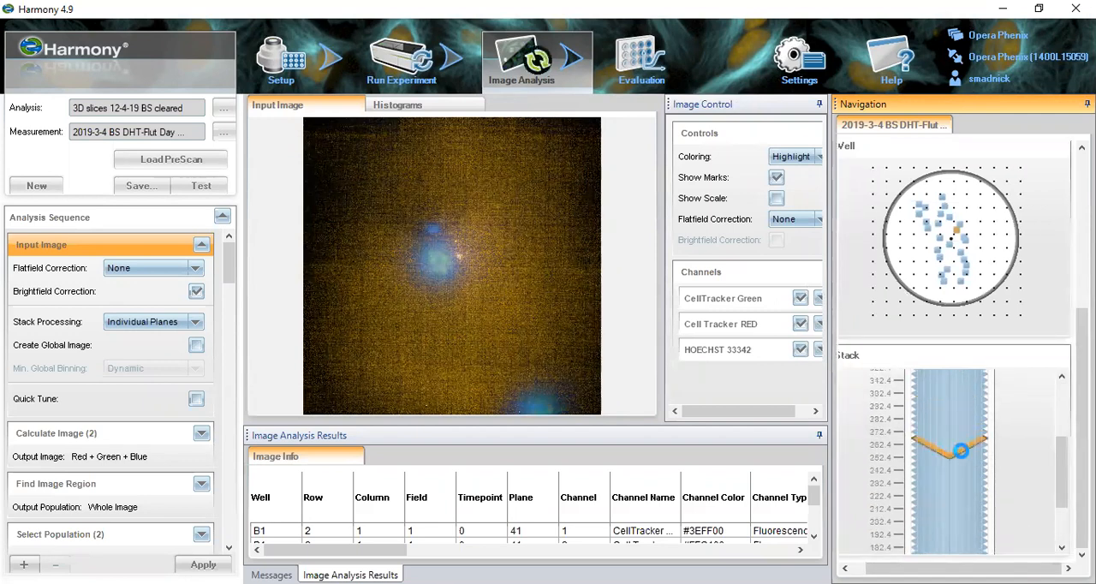
{"action": "key", "text": "Down"}
{"action": "key", "text": "Down"}
{"action": "key", "text": "Down"}
{"action": "key", "text": "Down"}
{"action": "key", "text": "Down"}
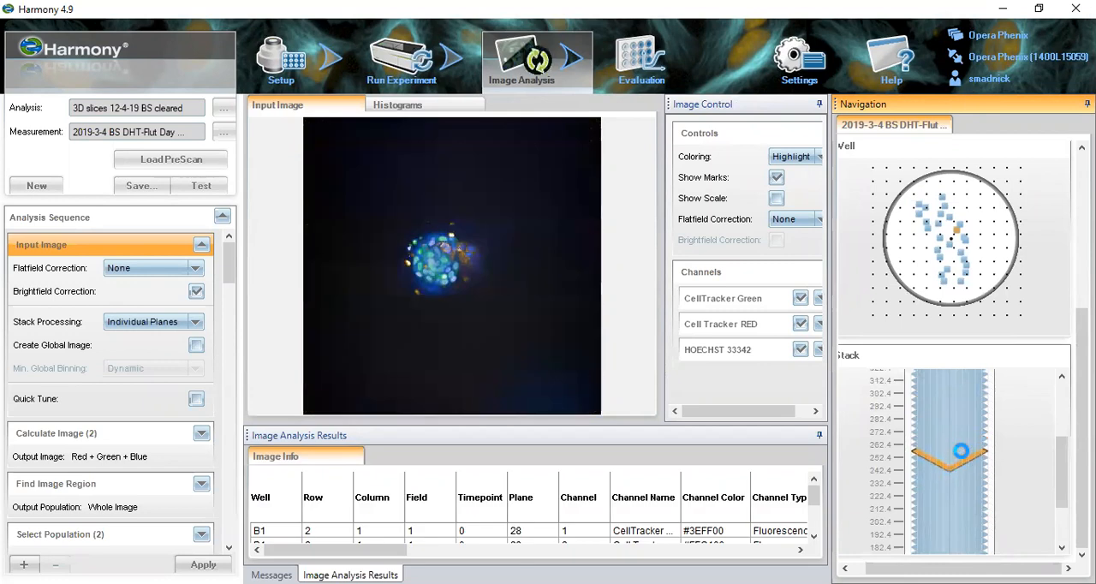
{"action": "key", "text": "Down"}
{"action": "key", "text": "Down"}
{"action": "key", "text": "Down"}
{"action": "key", "text": "Down"}
{"action": "key", "text": "Down"}
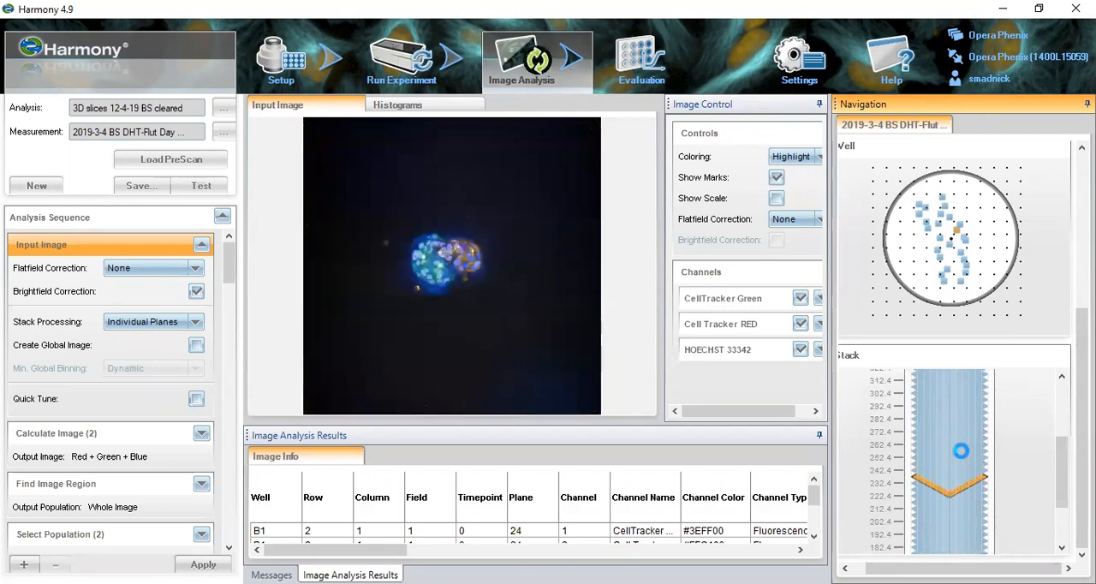
{"action": "key", "text": "Down"}
{"action": "key", "text": "Down"}
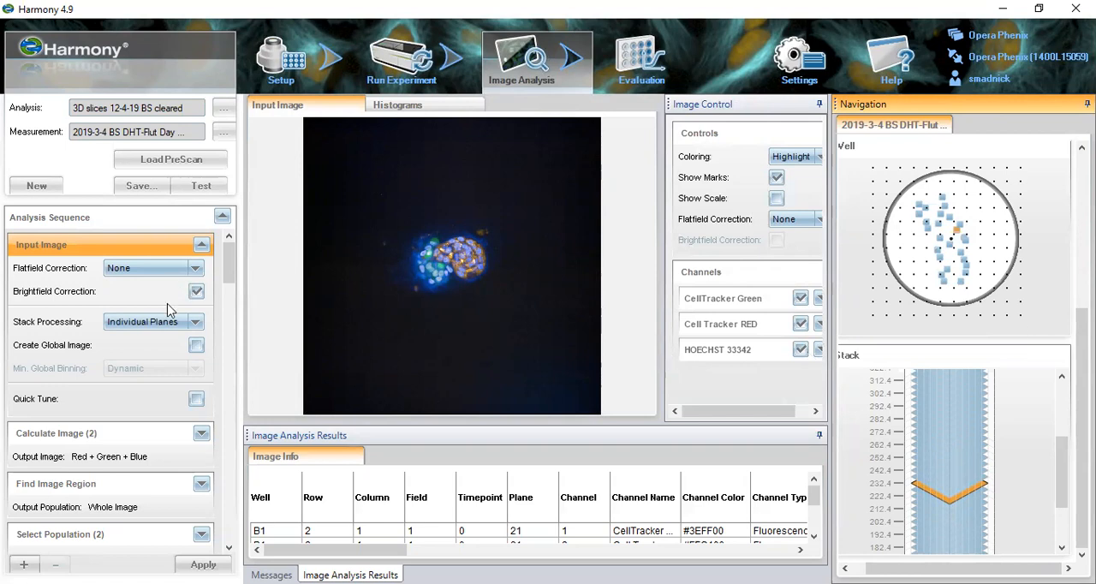
- Review the Input Image block's stack processing, flatfield correction and brightfield correction options
{"action": "left_click", "coordinate": [196, 322]}
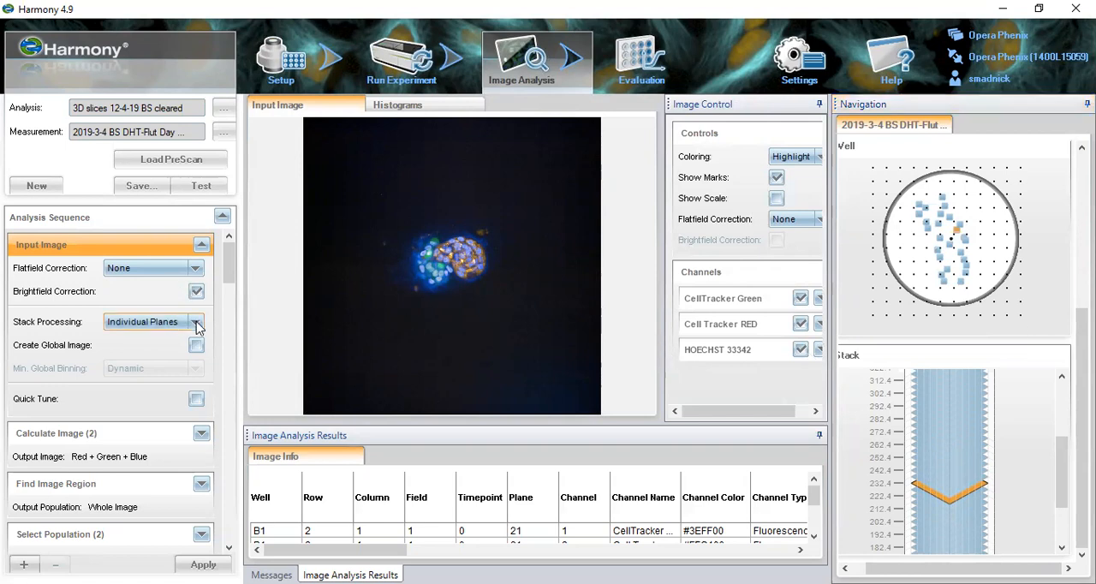
{"action": "left_click", "coordinate": [196, 324]}
{"action": "left_click", "coordinate": [196, 269]}
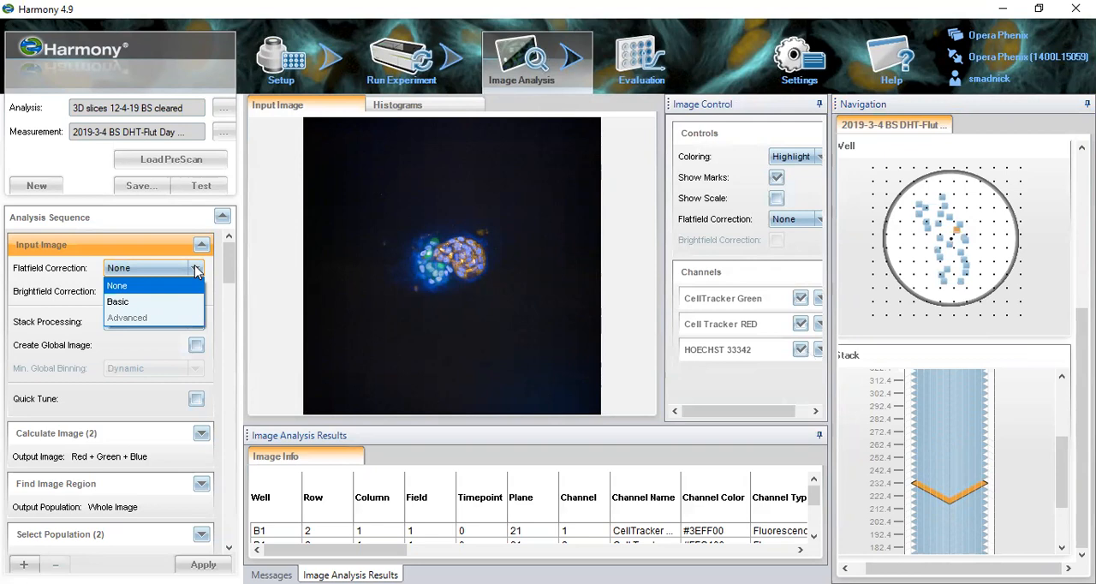
{"action": "left_click", "coordinate": [154, 285]}
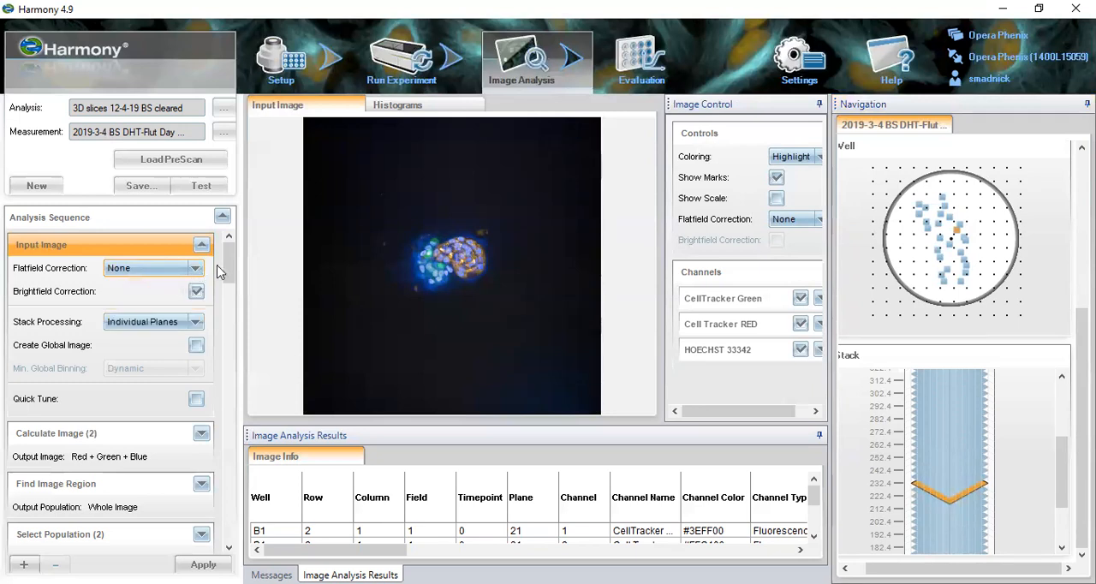
{"action": "left_click", "coordinate": [196, 292]}
{"action": "scroll", "coordinate": [227, 271], "scroll_direction": "down", "scroll_amount": 2}
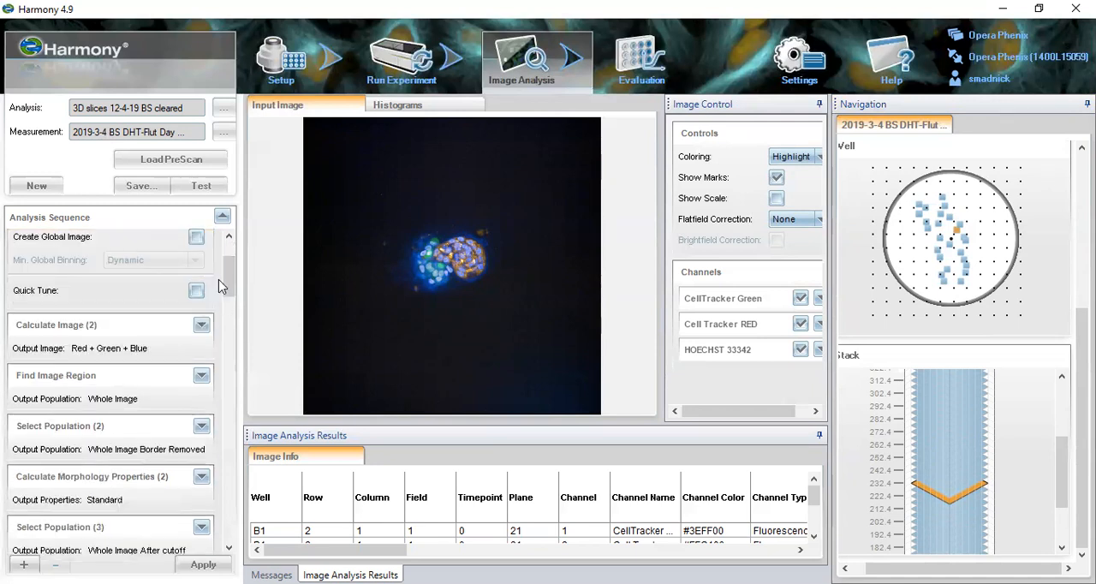
{"action": "scroll", "coordinate": [205, 310], "scroll_direction": "up", "scroll_amount": 2}
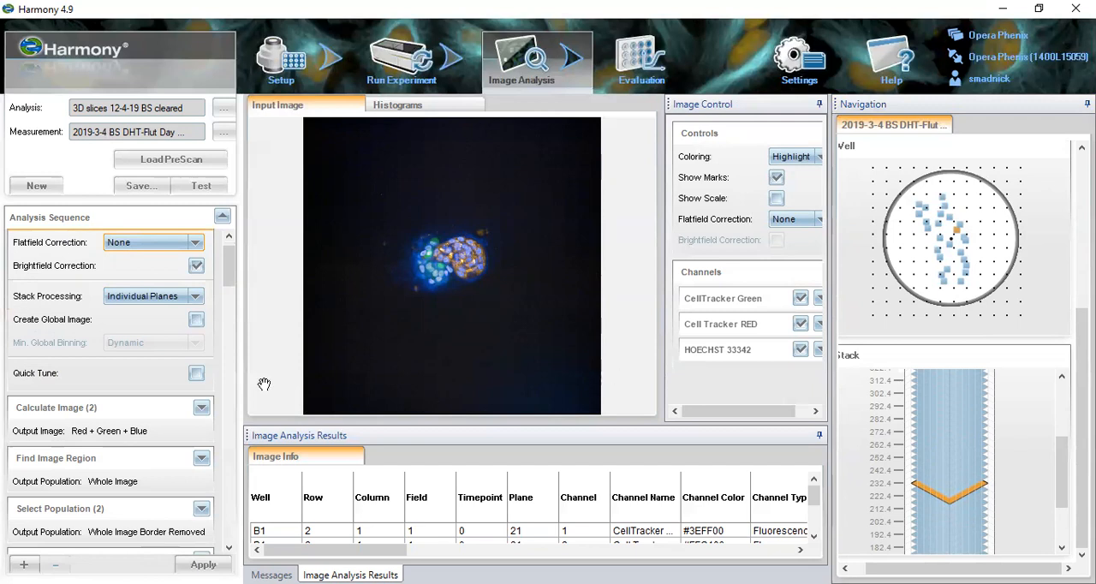
{"action": "scroll", "coordinate": [228, 279], "scroll_direction": "down", "scroll_amount": 1}
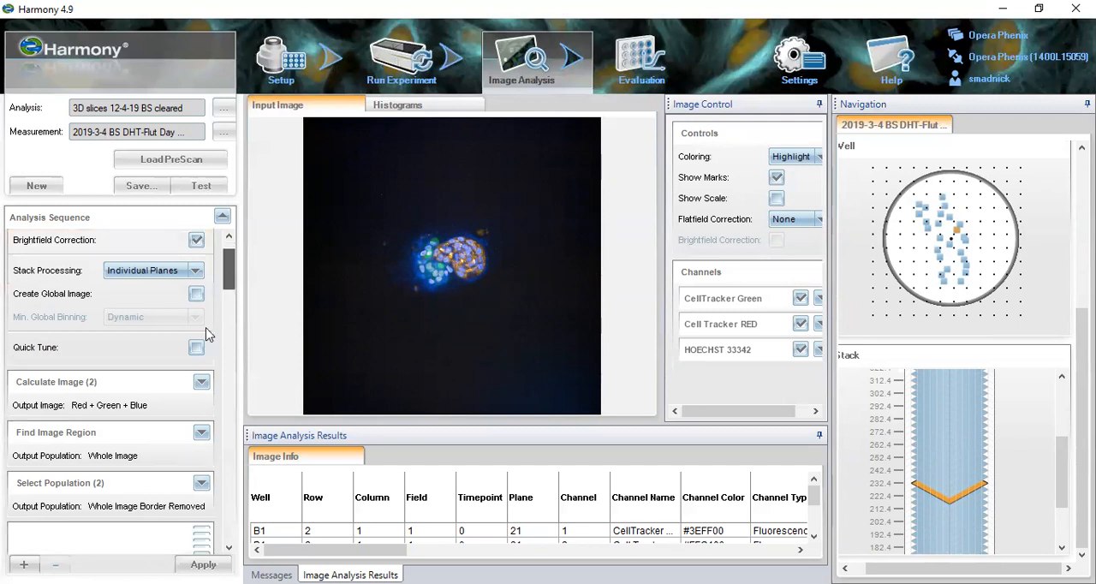
- Examine the Calculate Image block's channel formula and the Find Image Region block's threshold settings
{"action": "scroll", "coordinate": [210, 335], "scroll_direction": "down", "scroll_amount": 1}
{"action": "left_click", "coordinate": [171, 346]}
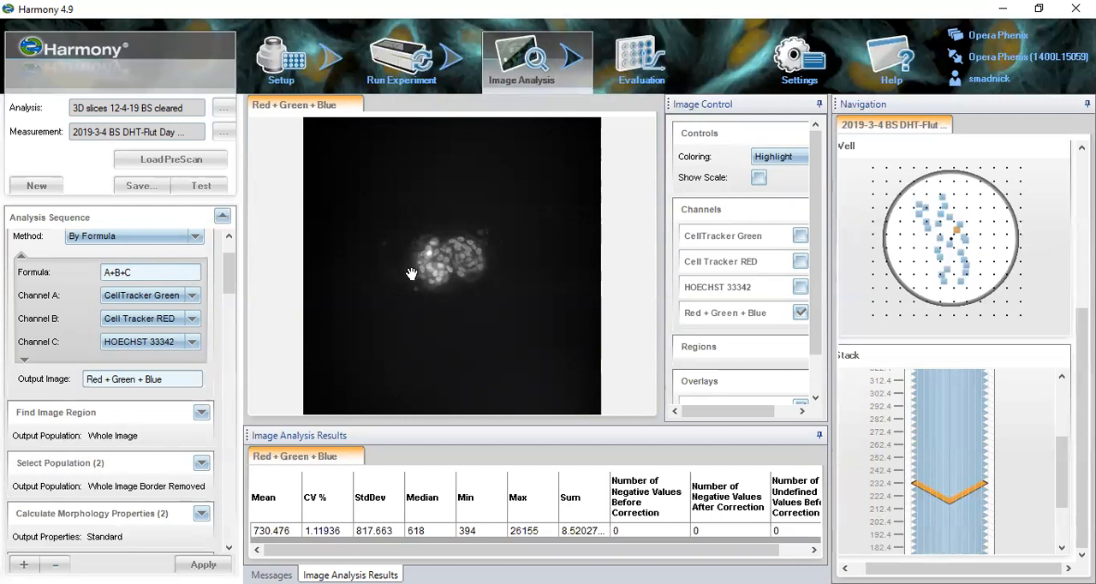
{"action": "left_click", "coordinate": [150, 415]}
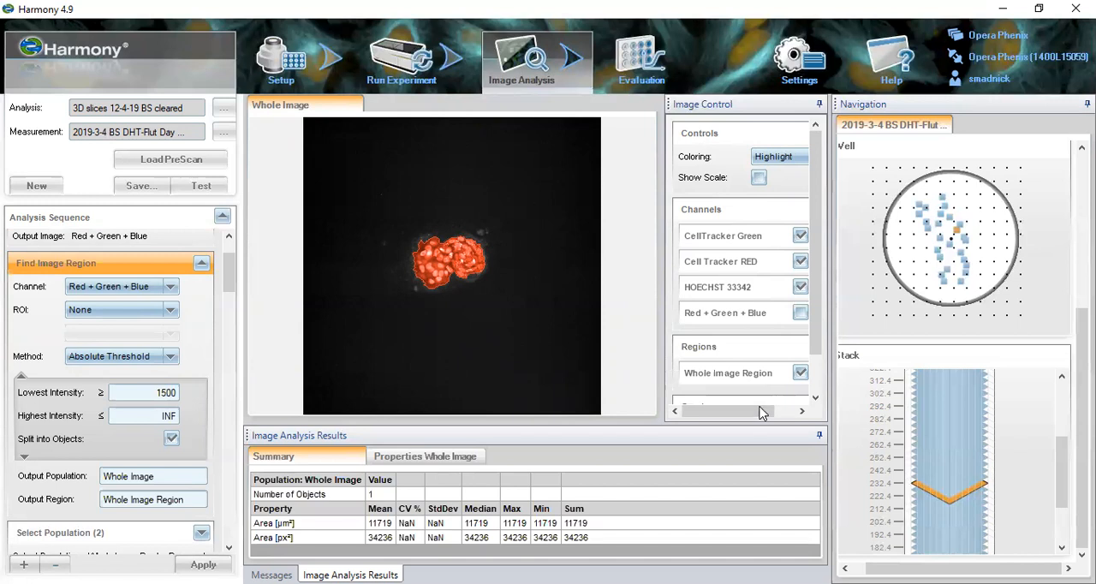
- Toggle the Whole Image Region overlay off and on to compare the detected region with the image
{"action": "left_click", "coordinate": [801, 412]}
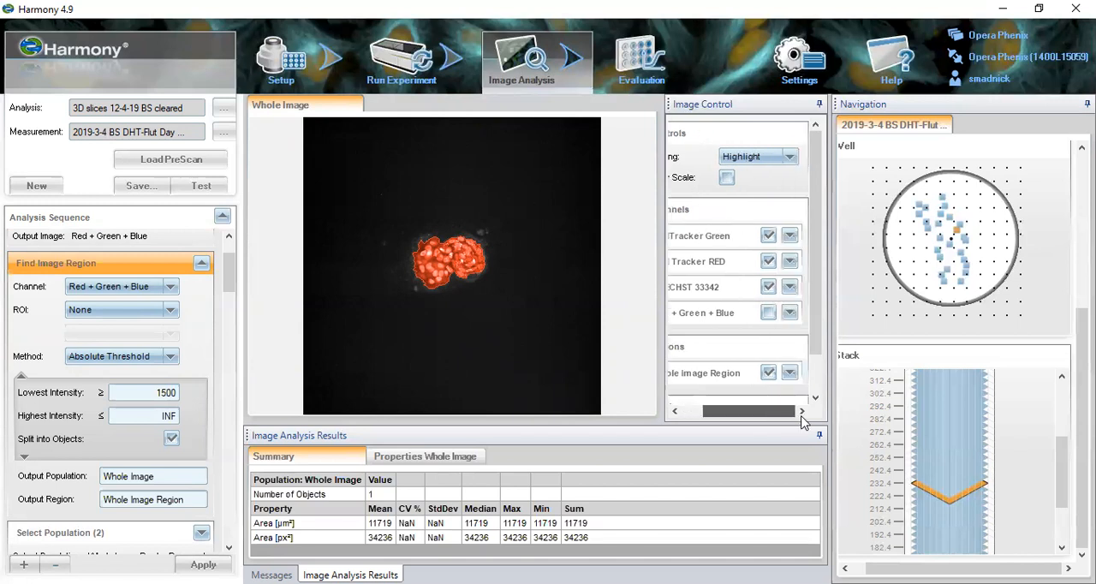
{"action": "left_click", "coordinate": [767, 375]}
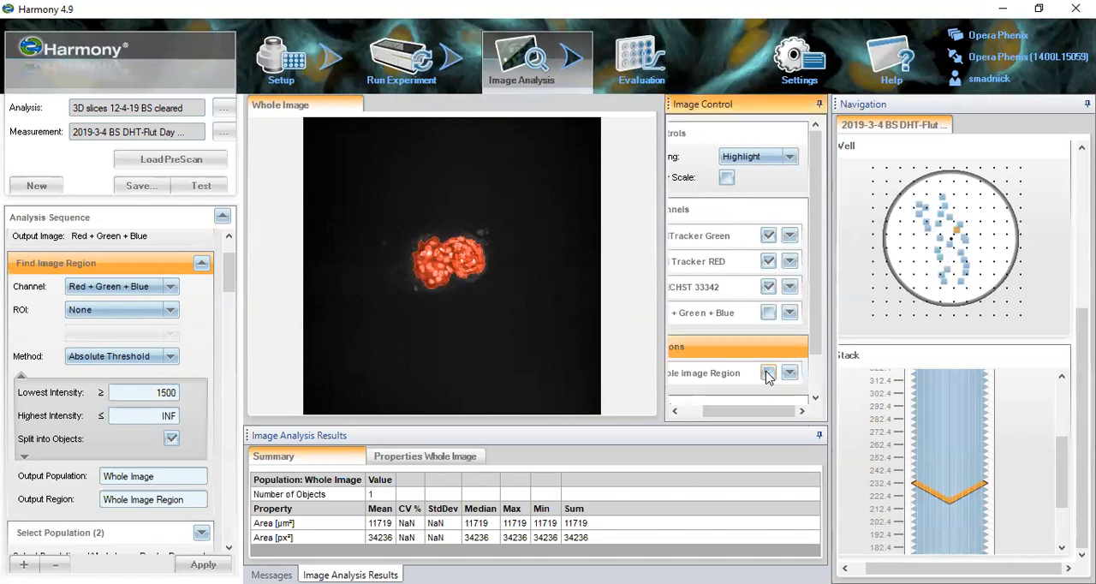
{"action": "left_click", "coordinate": [768, 374]}
{"action": "left_click", "coordinate": [768, 375]}
{"action": "left_click", "coordinate": [768, 374]}
- Check the detected region in wells B4, C4, D4, C2 and C1, and return to well B1
{"action": "scroll", "coordinate": [976, 282], "scroll_direction": "up", "scroll_amount": 3}
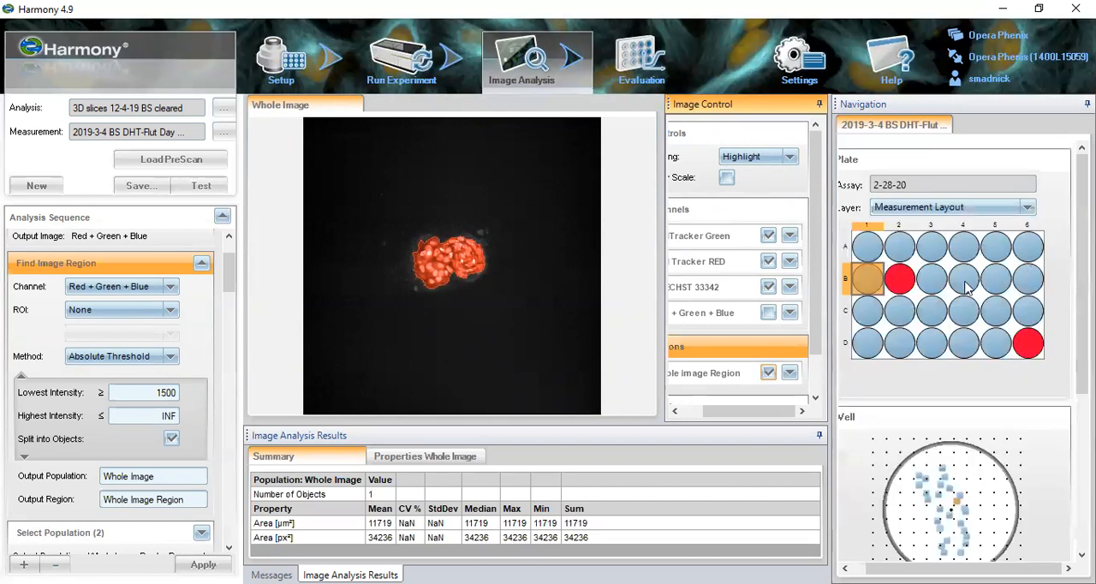
{"action": "left_click", "coordinate": [965, 286]}
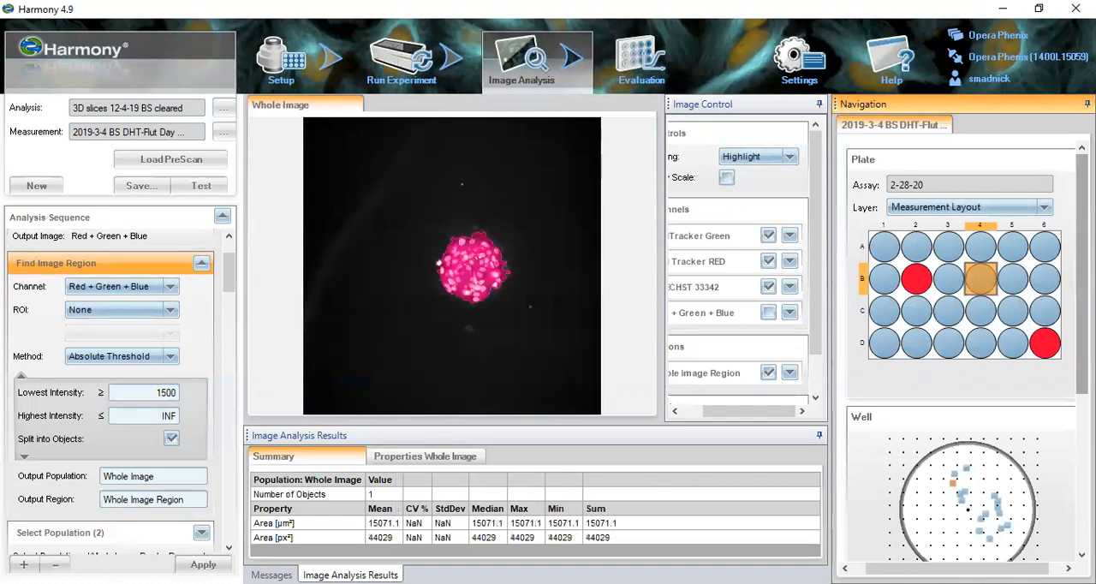
{"action": "scroll", "coordinate": [1044, 291], "scroll_direction": "down", "scroll_amount": 1}
{"action": "left_click", "coordinate": [986, 295]}
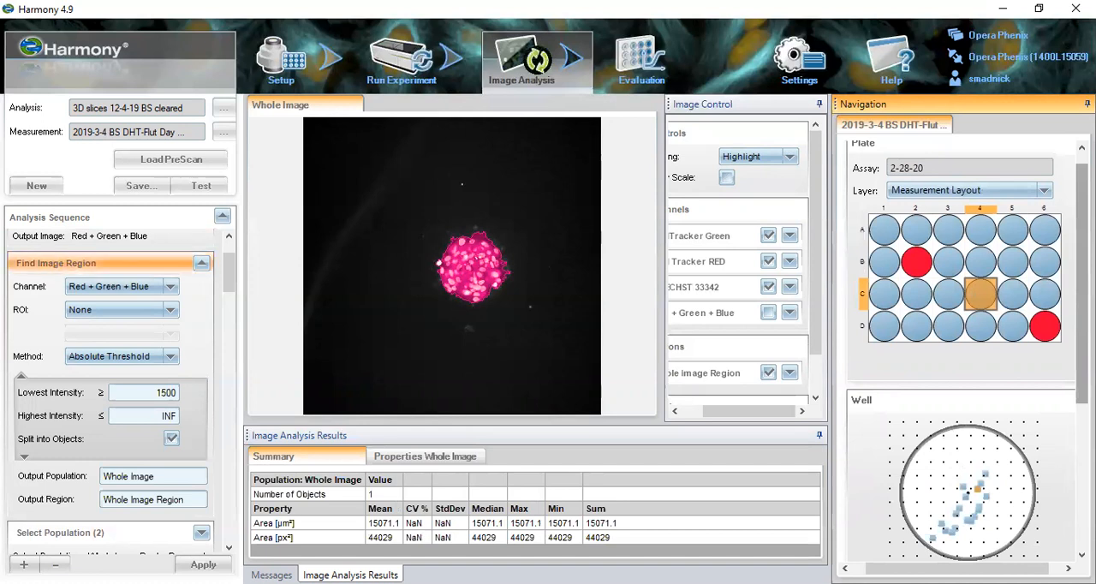
{"action": "left_click", "coordinate": [976, 337]}
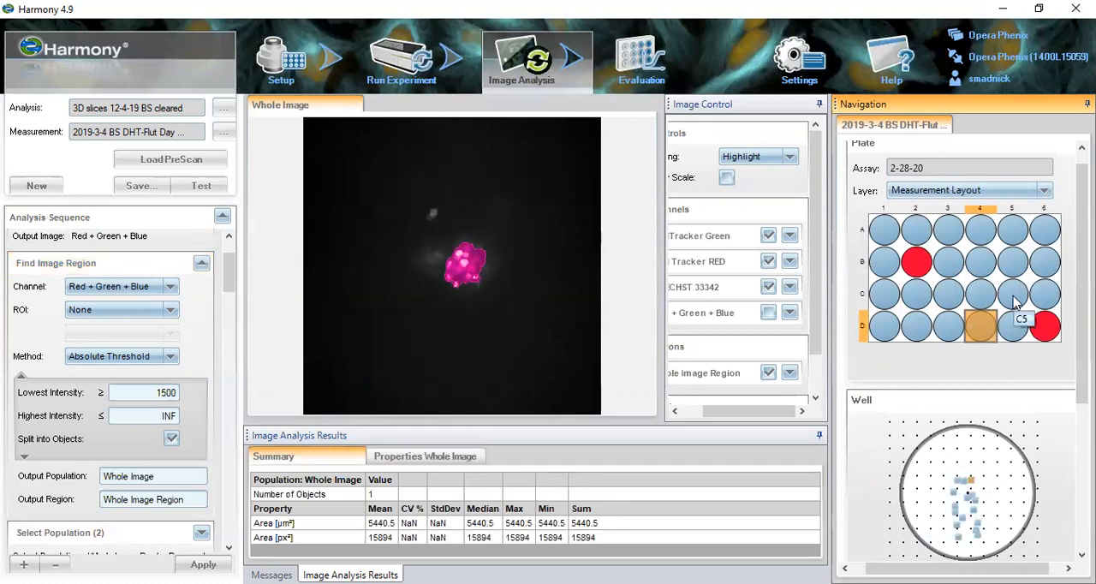
{"action": "left_click", "coordinate": [916, 293]}
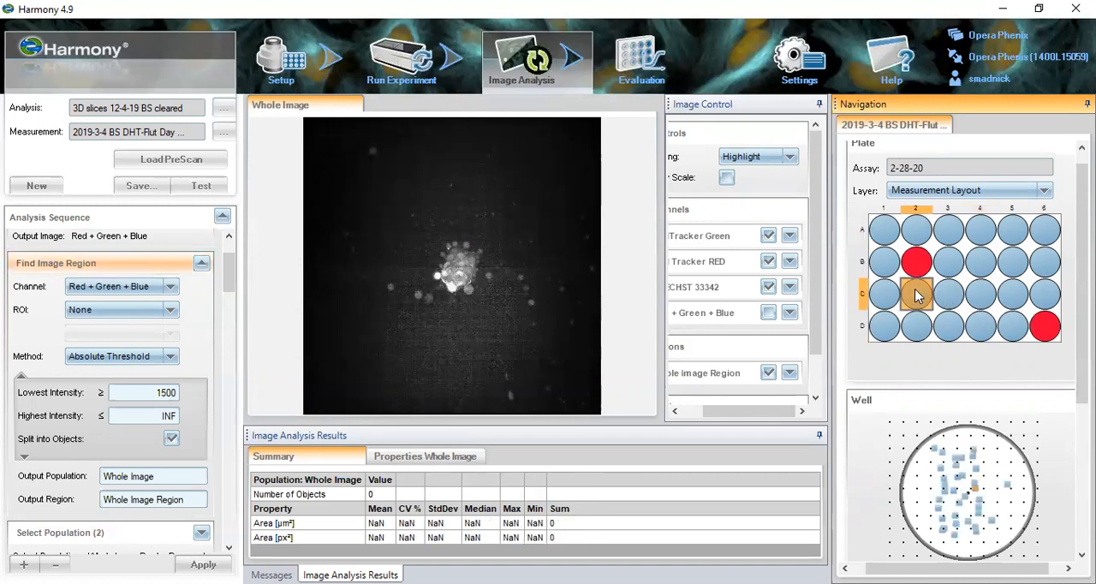
{"action": "left_click", "coordinate": [886, 295]}
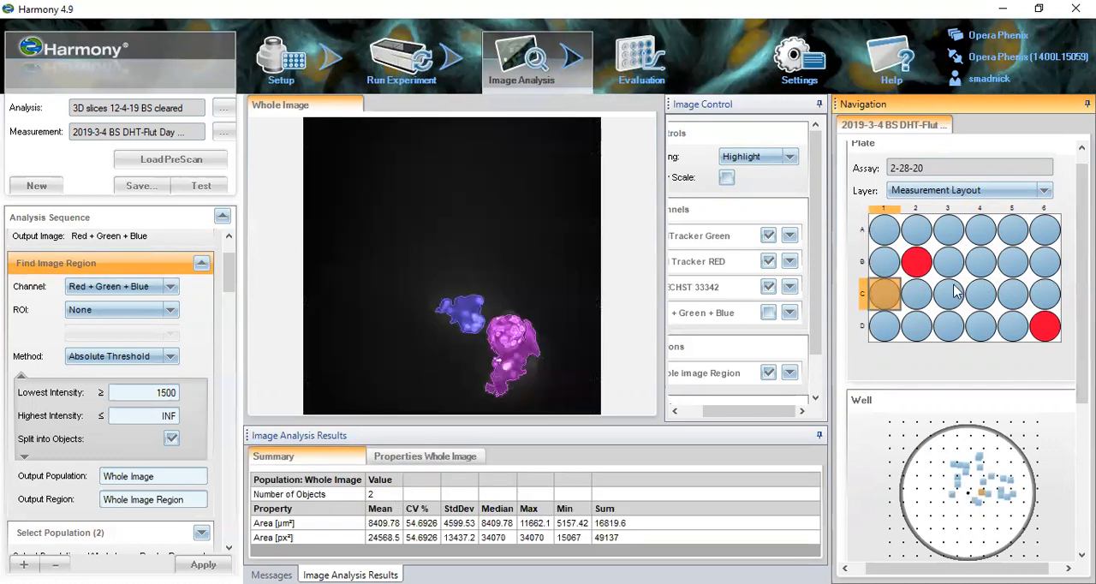
{"action": "left_click", "coordinate": [894, 268]}
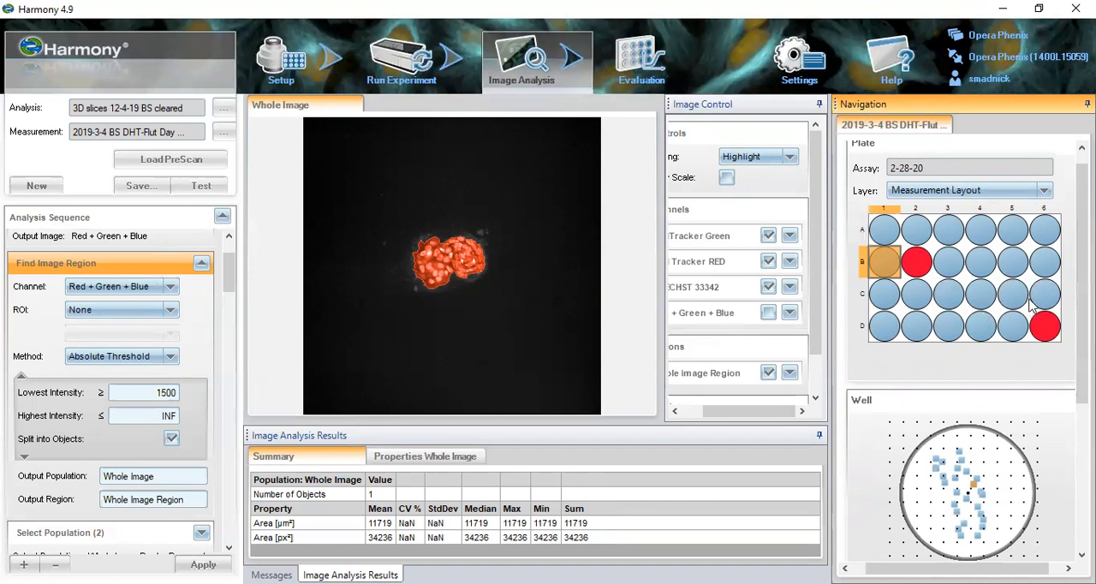
- Go through neighbouring planes of well B1's stack to check how the detected region follows the spheroids
{"action": "scroll", "coordinate": [1061, 385], "scroll_direction": "down", "scroll_amount": 5}
{"action": "left_click_drag", "start_coordinate": [1038, 568], "coordinate": [1057, 569]}
{"action": "left_click_drag", "start_coordinate": [1063, 442], "coordinate": [1050, 490]}
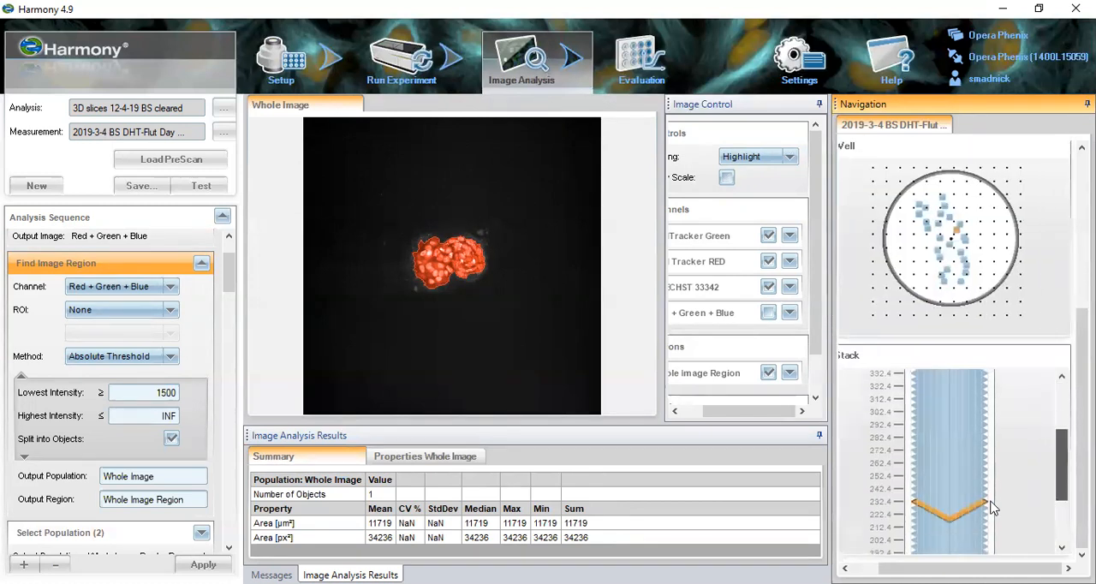
{"action": "left_click", "coordinate": [956, 498]}
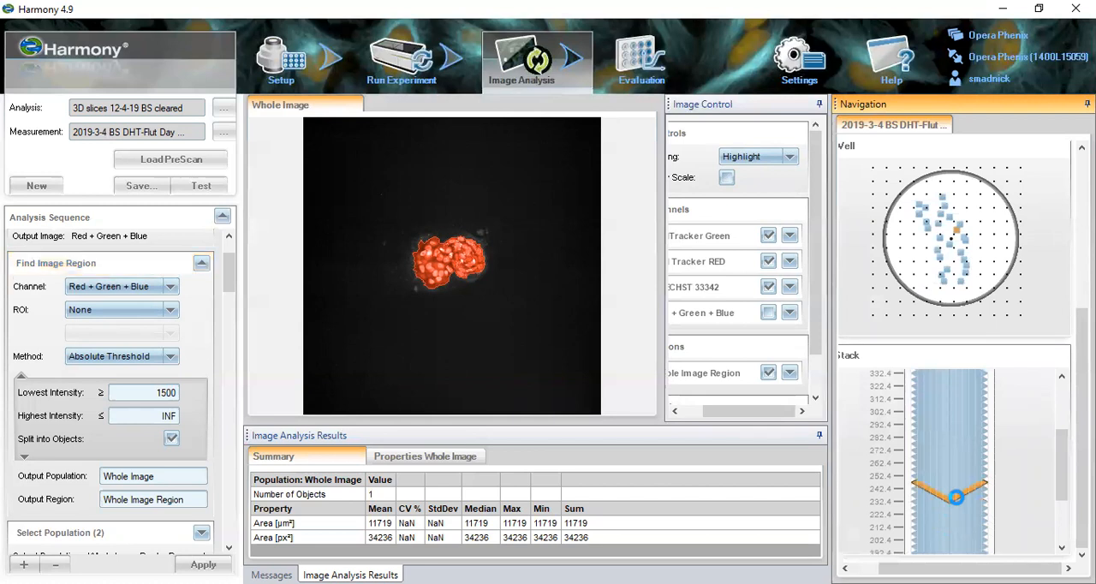
{"action": "scroll", "coordinate": [958, 502], "scroll_direction": "up", "scroll_amount": 2}
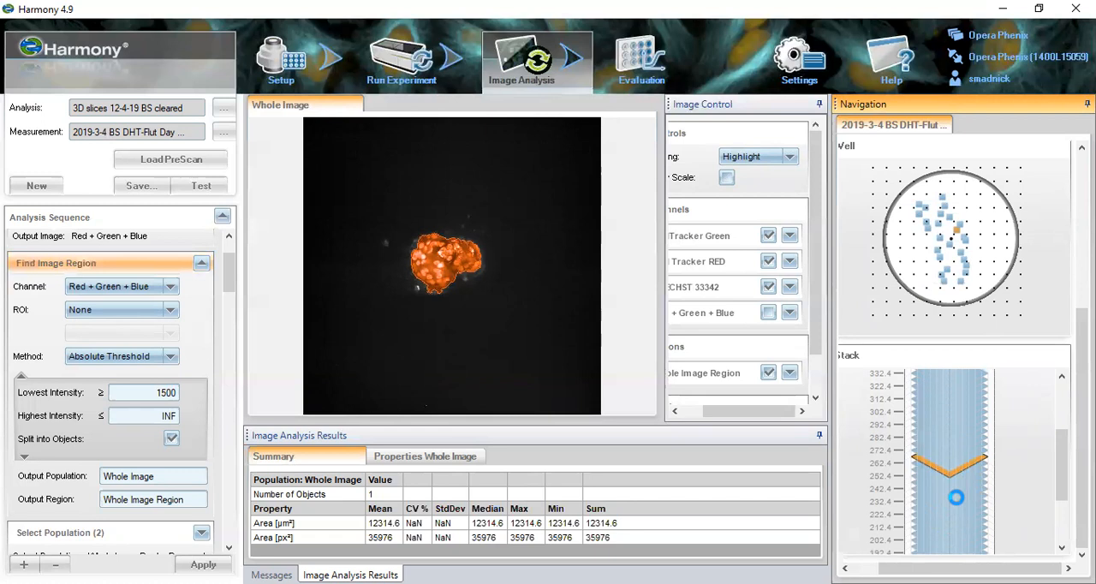
{"action": "scroll", "coordinate": [956, 497], "scroll_direction": "down", "scroll_amount": 1}
{"action": "scroll", "coordinate": [955, 496], "scroll_direction": "down", "scroll_amount": 2}
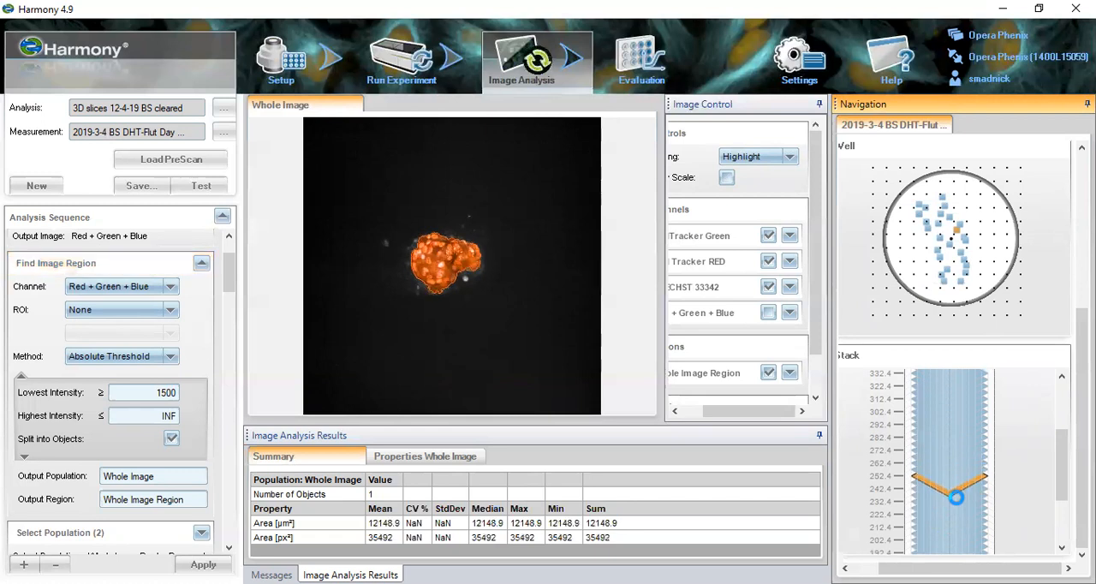
{"action": "scroll", "coordinate": [956, 496], "scroll_direction": "down", "scroll_amount": 1}
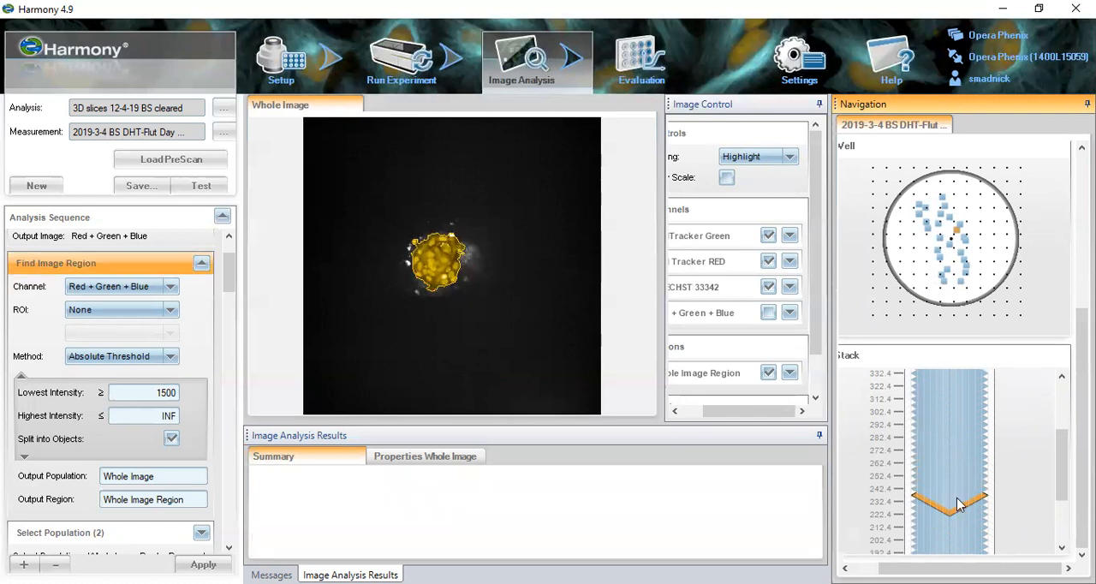
{"action": "scroll", "coordinate": [955, 496], "scroll_direction": "down", "scroll_amount": 1}
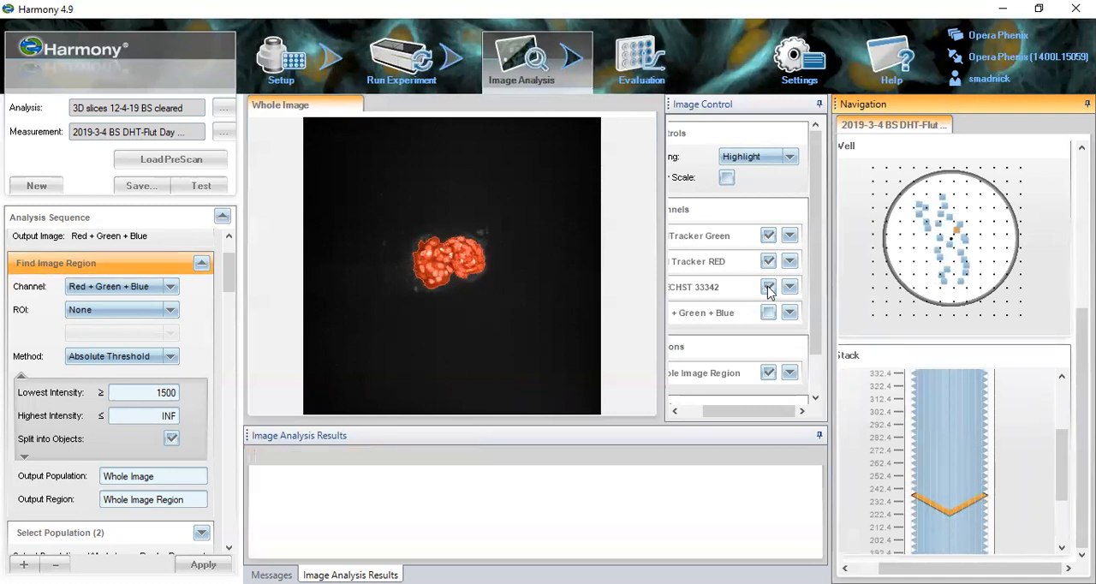
- Hide the HOECHST 33342 channel and the Whole Image Region overlay, and expand the CellTracker Green display settings
{"action": "left_click", "coordinate": [767, 287]}
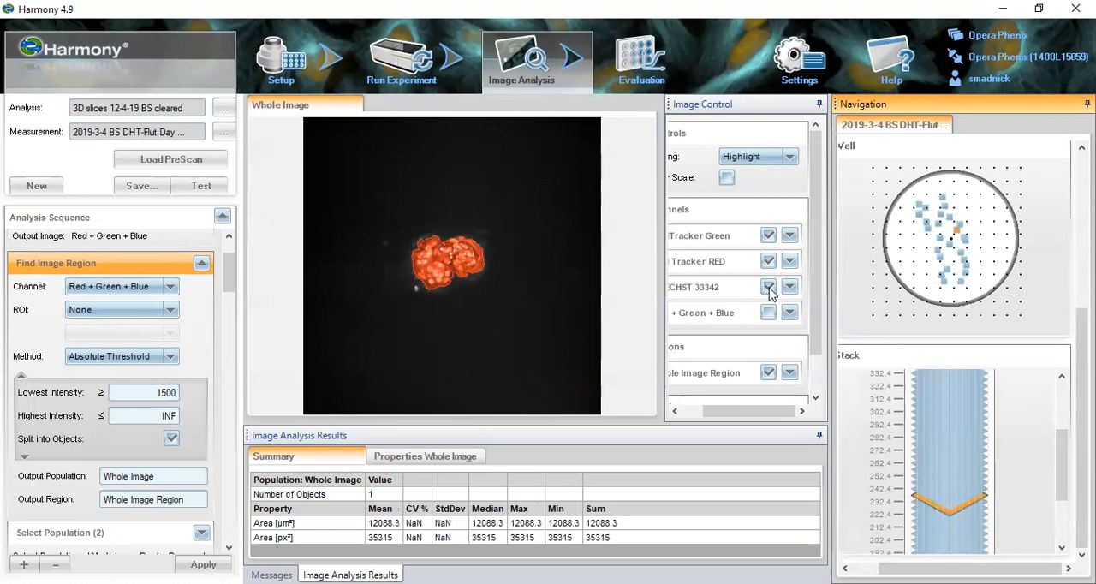
{"action": "left_click", "coordinate": [788, 238]}
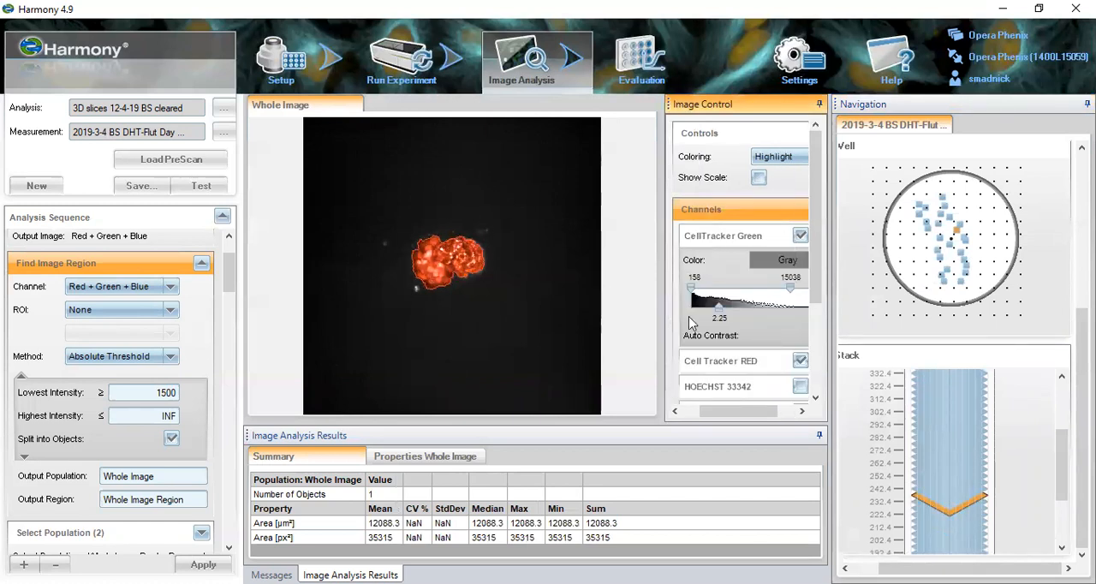
{"action": "scroll", "coordinate": [770, 397], "scroll_direction": "down", "scroll_amount": 3}
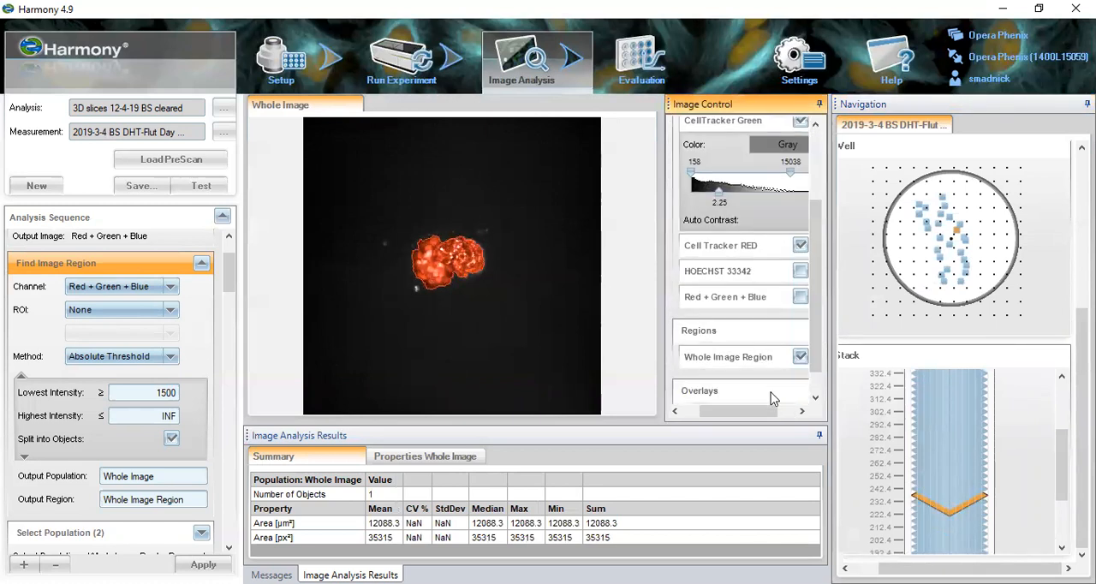
{"action": "left_click", "coordinate": [800, 357]}
- Raise the CellTracker Green channel's lower contrast limit to 320 and hide the Cell Tracker RED channel
{"action": "mouse_move", "coordinate": [747, 413]}
{"action": "left_mouse_down"}
{"action": "mouse_move", "coordinate": [765, 415]}
{"action": "mouse_move", "coordinate": [734, 414]}
{"action": "left_mouse_up"}
{"action": "scroll", "coordinate": [816, 280], "scroll_direction": "up", "scroll_amount": 2}
{"action": "left_click_drag", "start_coordinate": [706, 231], "coordinate": [705, 231]}
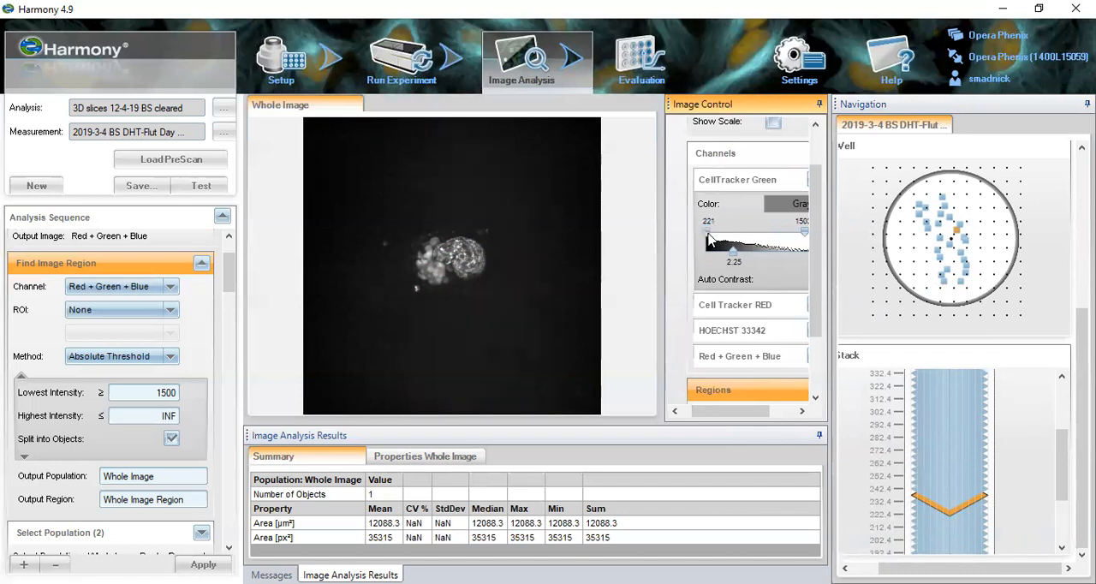
{"action": "mouse_move", "coordinate": [736, 414]}
{"action": "left_mouse_down"}
{"action": "mouse_move", "coordinate": [765, 409]}
{"action": "mouse_move", "coordinate": [729, 410]}
{"action": "left_mouse_up"}
{"action": "left_click_drag", "start_coordinate": [702, 232], "coordinate": [702, 233]}
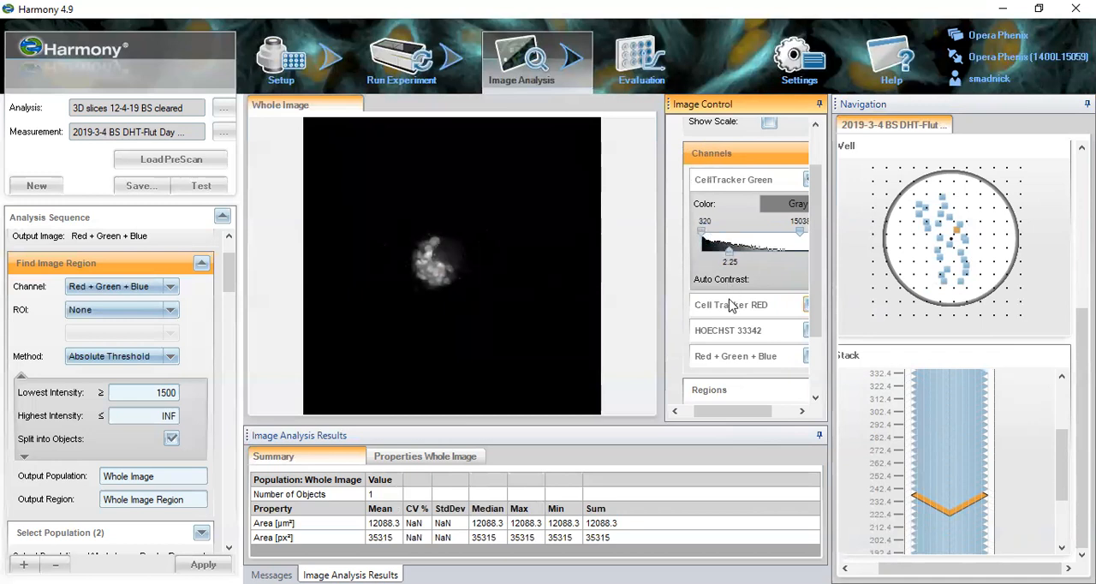
{"action": "left_click_drag", "start_coordinate": [733, 411], "coordinate": [759, 411]}
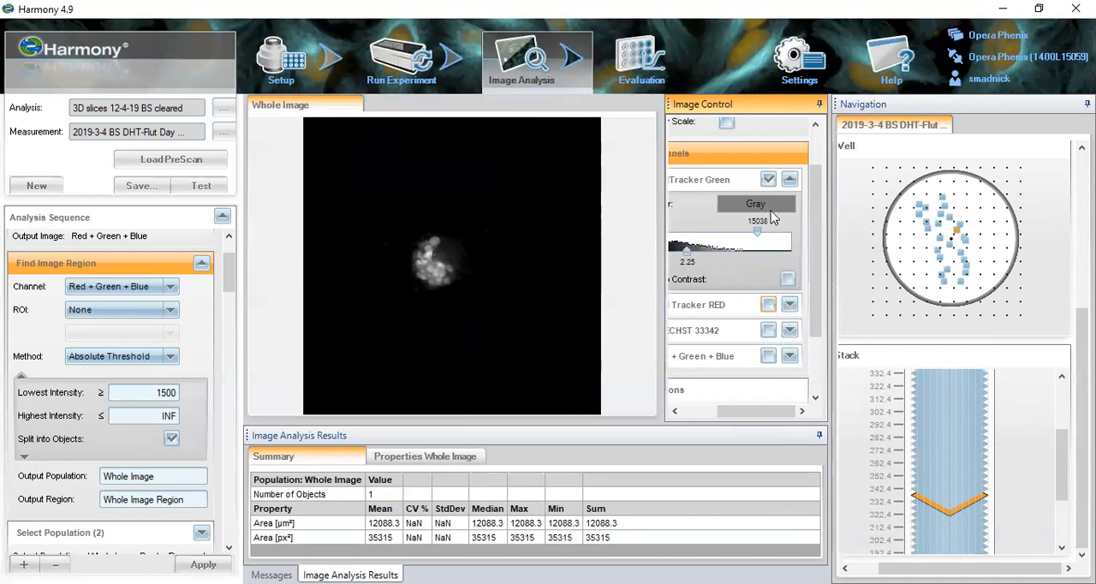
- Show Cell Tracker RED instead of CellTracker Green and set its lower contrast limit to 289
{"action": "left_click", "coordinate": [768, 181]}
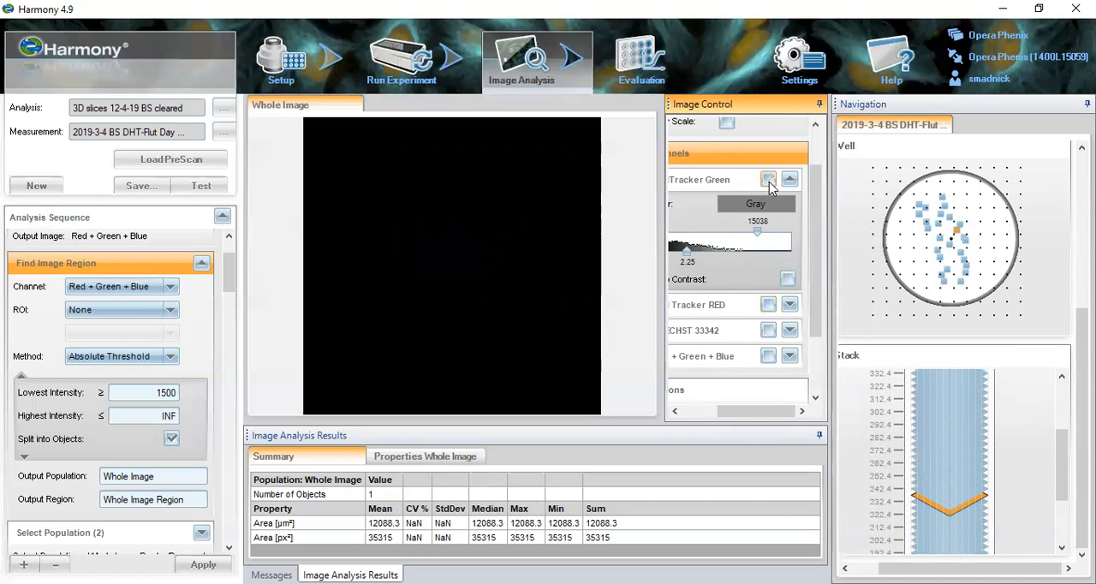
{"action": "left_click", "coordinate": [767, 305]}
{"action": "mouse_move", "coordinate": [764, 411]}
{"action": "left_mouse_down"}
{"action": "mouse_move", "coordinate": [728, 411]}
{"action": "mouse_move", "coordinate": [766, 416]}
{"action": "left_mouse_up"}
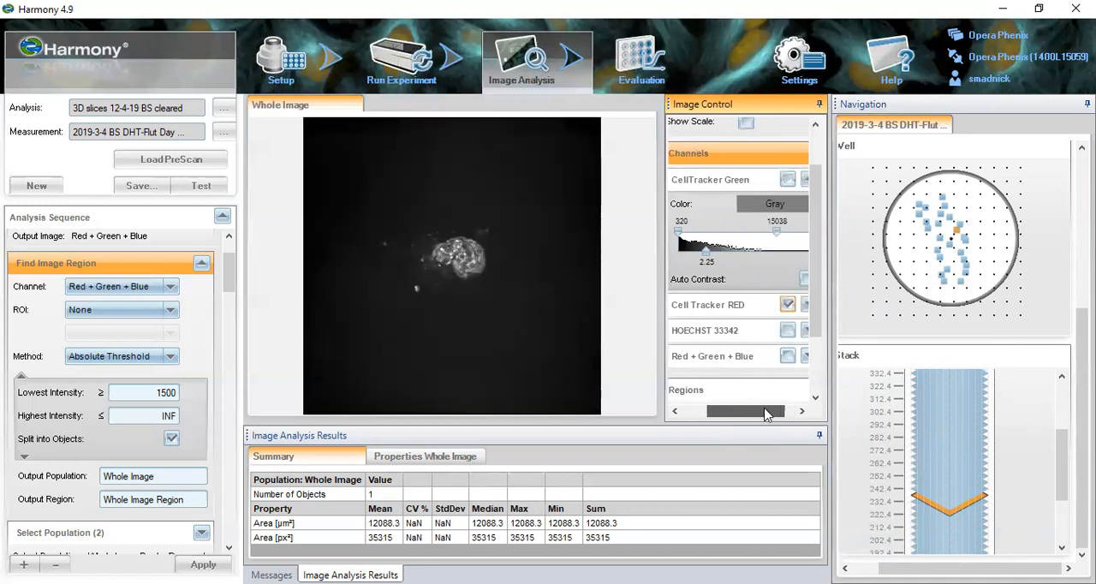
{"action": "left_click", "coordinate": [805, 306]}
{"action": "left_click_drag", "start_coordinate": [694, 356], "coordinate": [701, 364]}
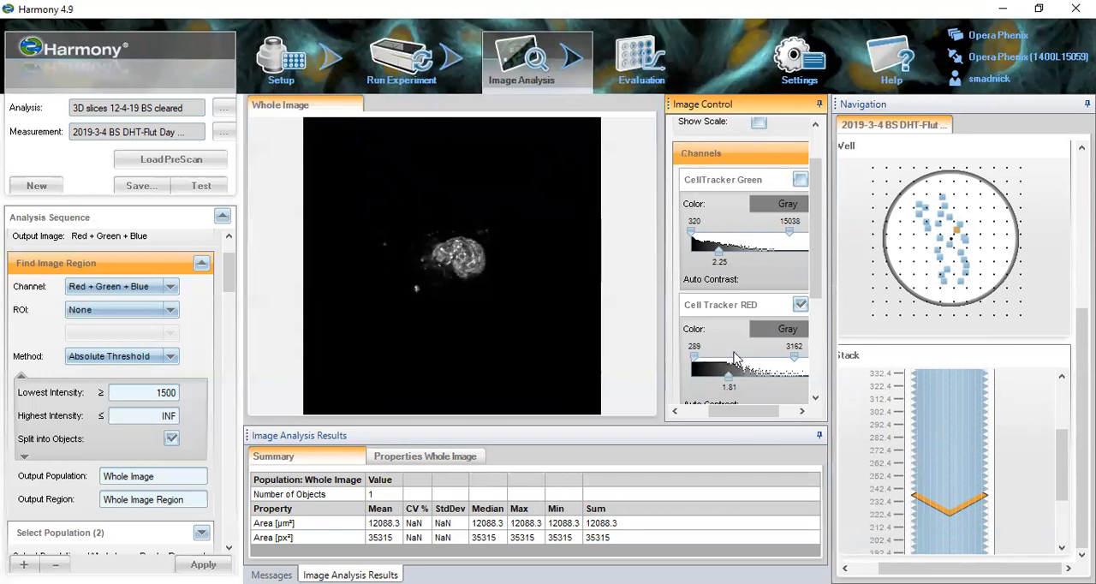
- Turn on Show Intensity for the image and display HOECHST 33342 instead of Cell Tracker RED
{"action": "right_click", "coordinate": [552, 291]}
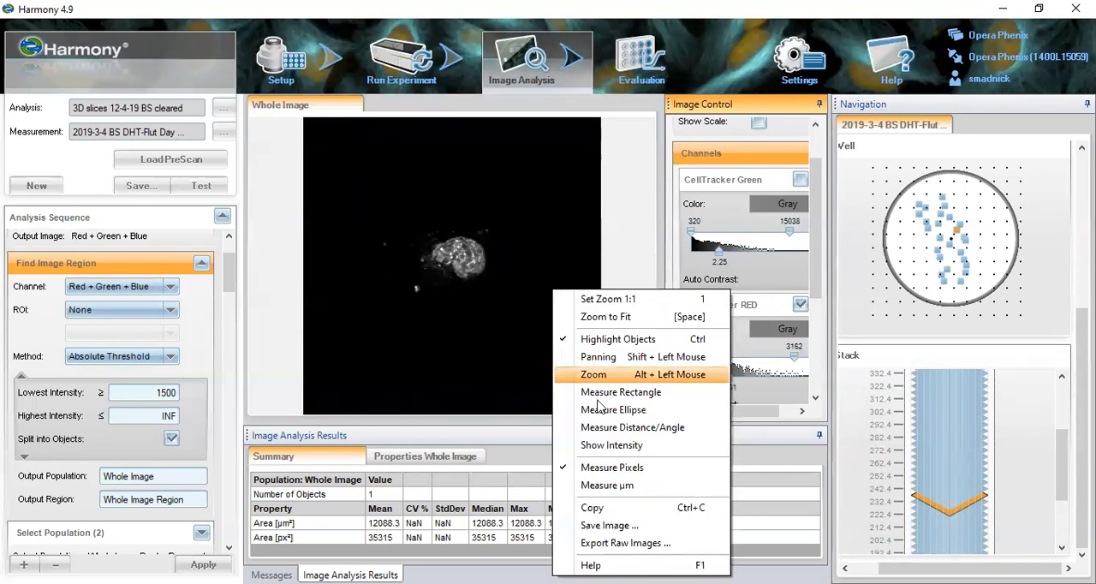
{"action": "left_click", "coordinate": [611, 444]}
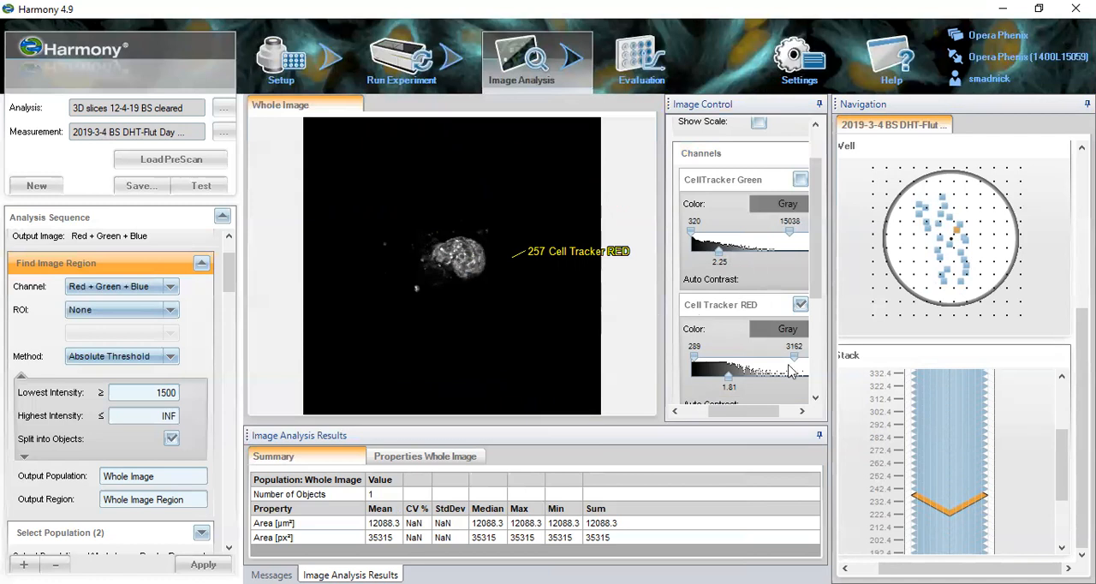
{"action": "scroll", "coordinate": [818, 290], "scroll_direction": "down", "scroll_amount": 2}
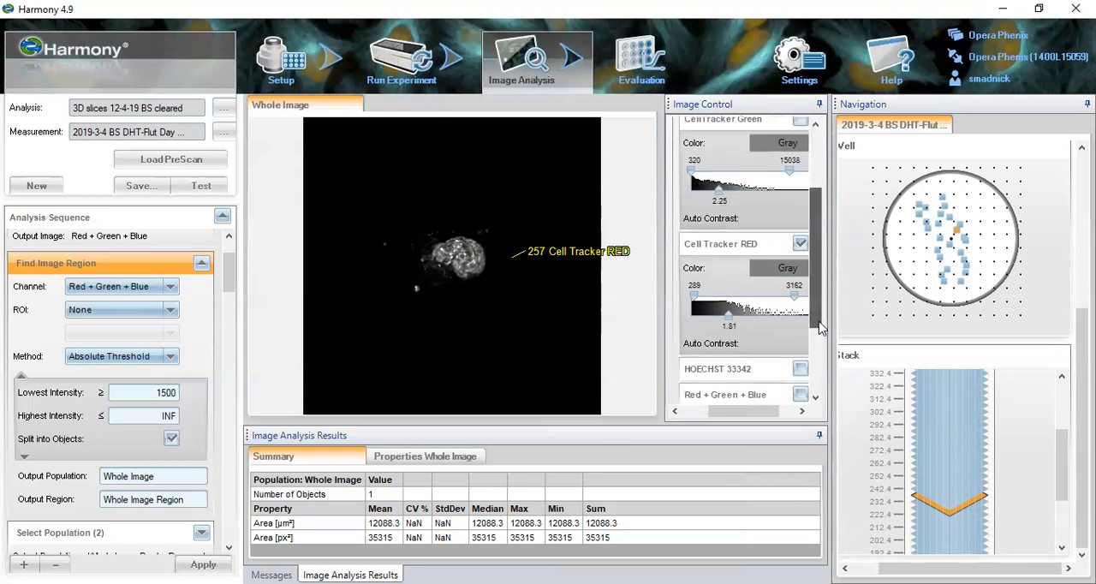
{"action": "left_click", "coordinate": [773, 410]}
{"action": "left_click", "coordinate": [768, 242]}
{"action": "left_click", "coordinate": [767, 367]}
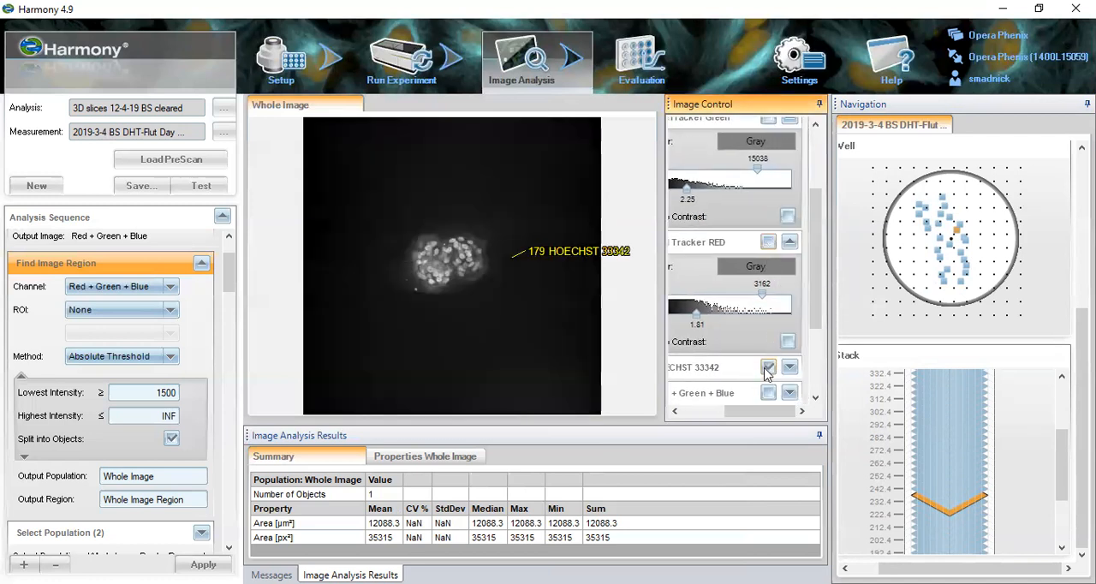
- Expand the HOECHST 33342 display settings and set the channel's lower contrast limit to 430
{"action": "left_click_drag", "start_coordinate": [776, 411], "coordinate": [746, 418]}
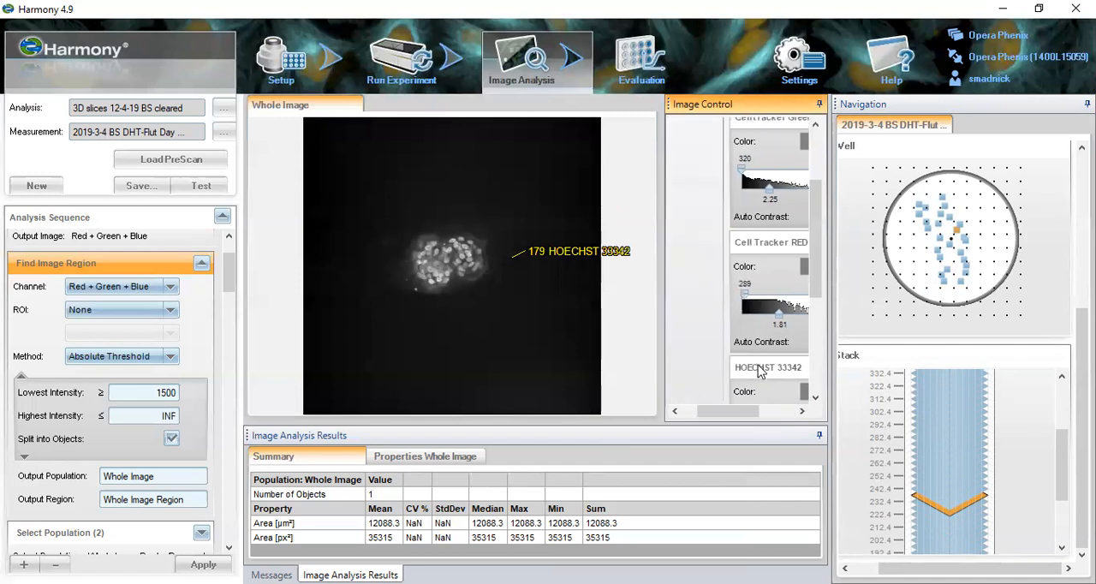
{"action": "left_click_drag", "start_coordinate": [813, 288], "coordinate": [813, 328]}
{"action": "left_click_drag", "start_coordinate": [743, 317], "coordinate": [746, 322]}
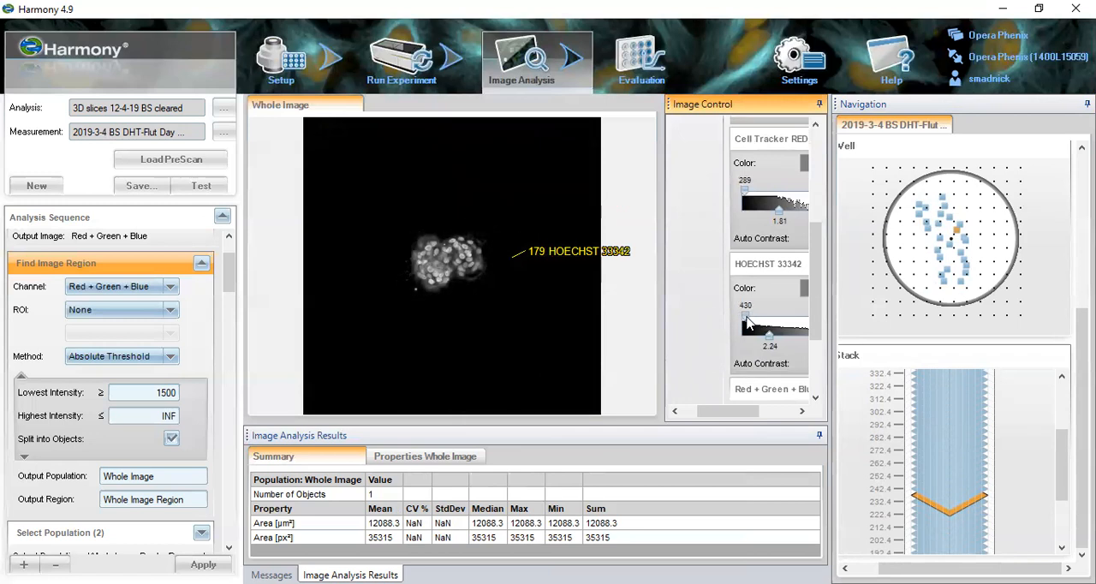
{"action": "left_click_drag", "start_coordinate": [753, 411], "coordinate": [798, 413]}
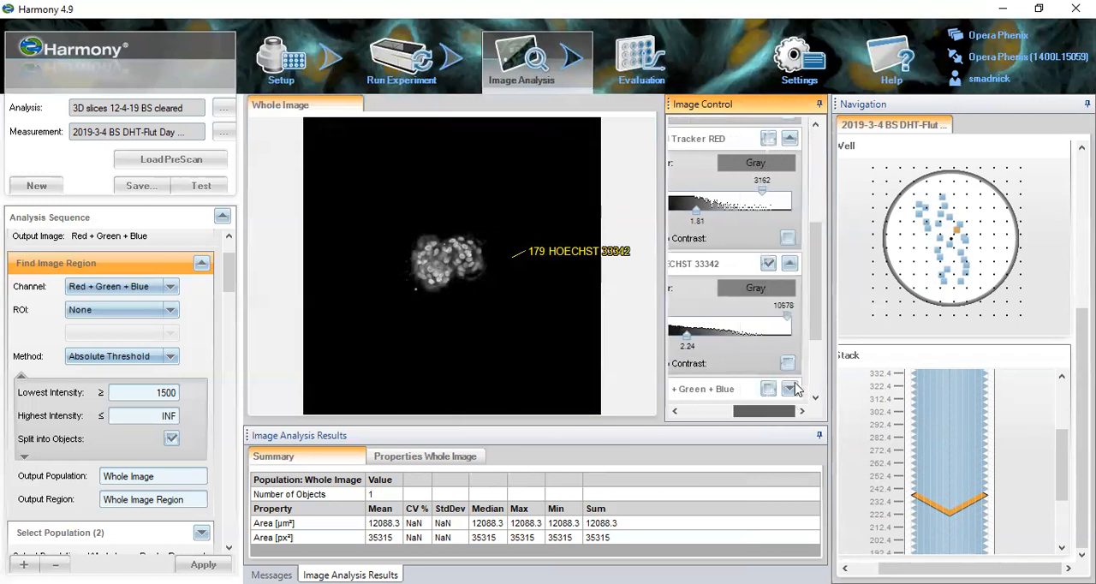
{"action": "left_click", "coordinate": [768, 389]}
{"action": "left_click", "coordinate": [768, 389]}
- Show the Cell Tracker RED and CellTracker Green channels together with HOECHST 33342
{"action": "scroll", "coordinate": [796, 257], "scroll_direction": "up", "scroll_amount": 2}
{"action": "scroll", "coordinate": [770, 211], "scroll_direction": "up", "scroll_amount": 2}
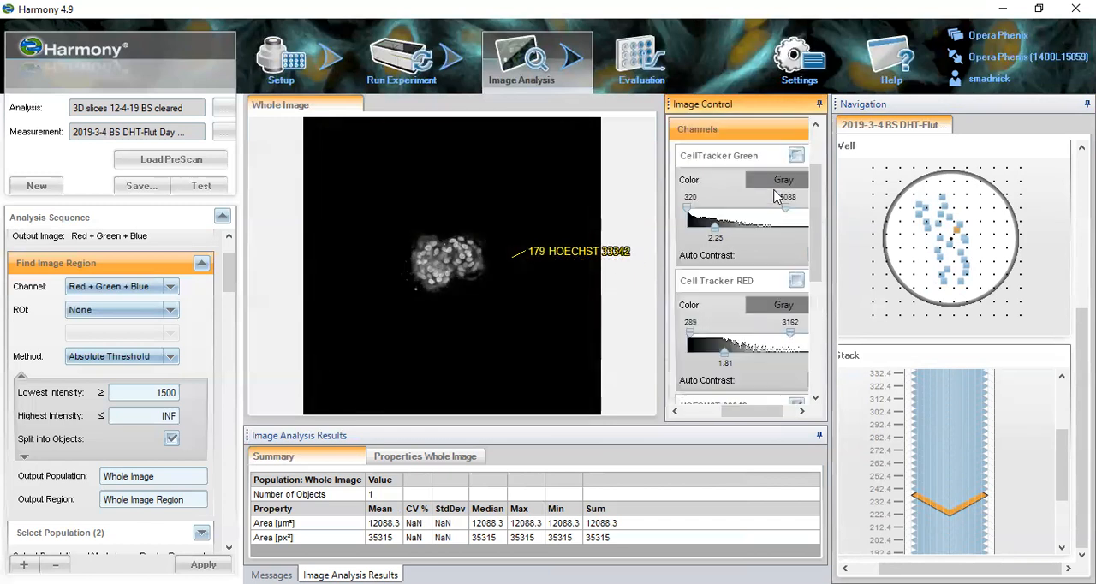
{"action": "left_click", "coordinate": [795, 281]}
{"action": "left_click", "coordinate": [796, 155]}
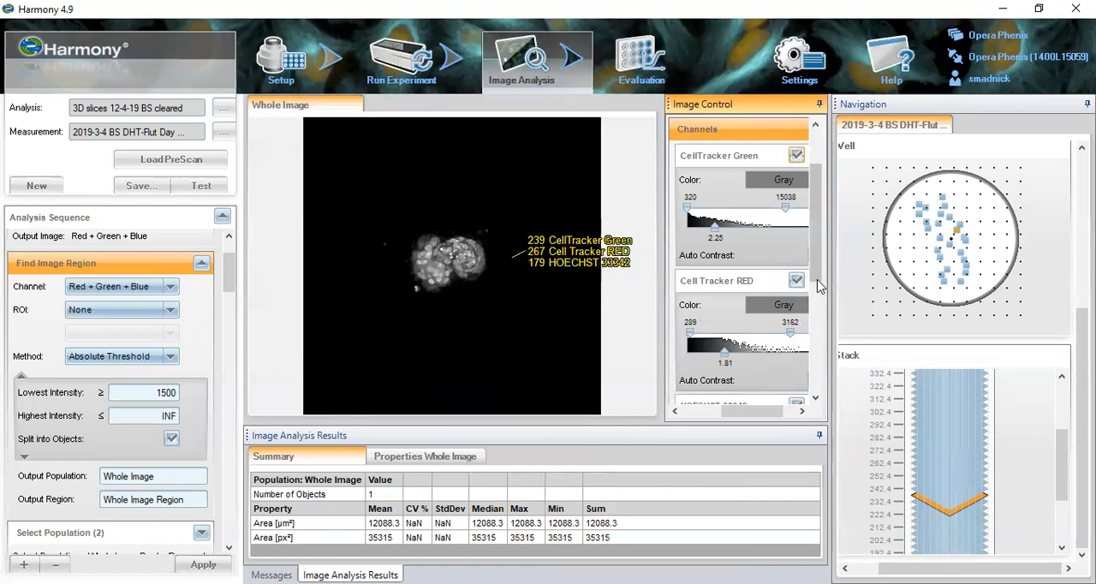
- Toggle the Whole Image Region overlay repeatedly to compare it with the combined channels, and leave it shown
{"action": "scroll", "coordinate": [817, 367], "scroll_direction": "down", "scroll_amount": 3}
{"action": "scroll", "coordinate": [818, 366], "scroll_direction": "down", "scroll_amount": 1}
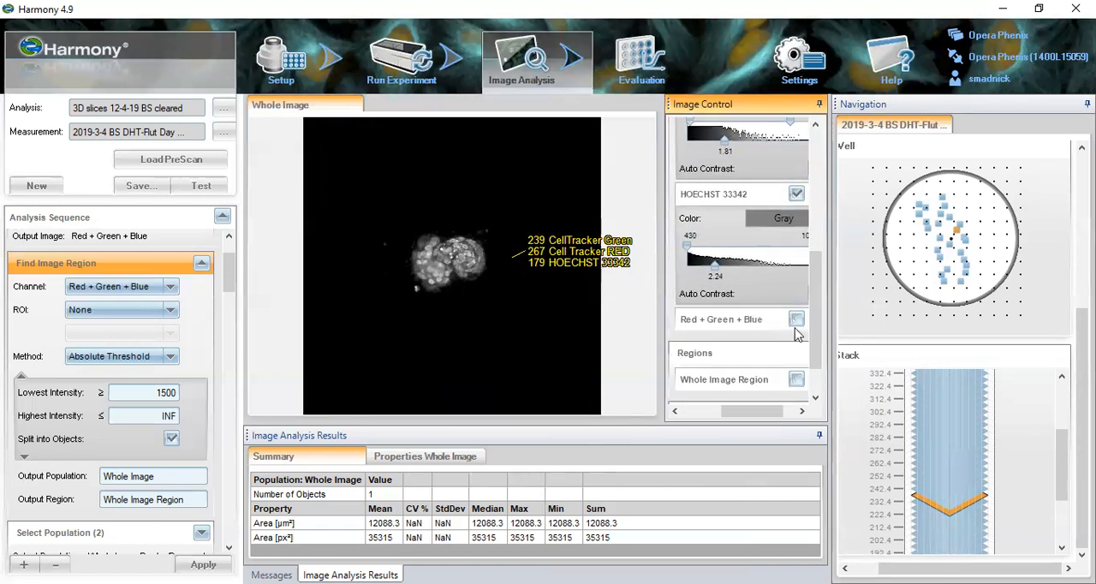
{"action": "left_click", "coordinate": [796, 379]}
{"action": "left_click", "coordinate": [796, 380]}
{"action": "left_click", "coordinate": [796, 379]}
{"action": "left_click", "coordinate": [796, 379]}
{"action": "left_click", "coordinate": [796, 379]}
{"action": "left_click", "coordinate": [796, 380]}
{"action": "left_click", "coordinate": [795, 380]}
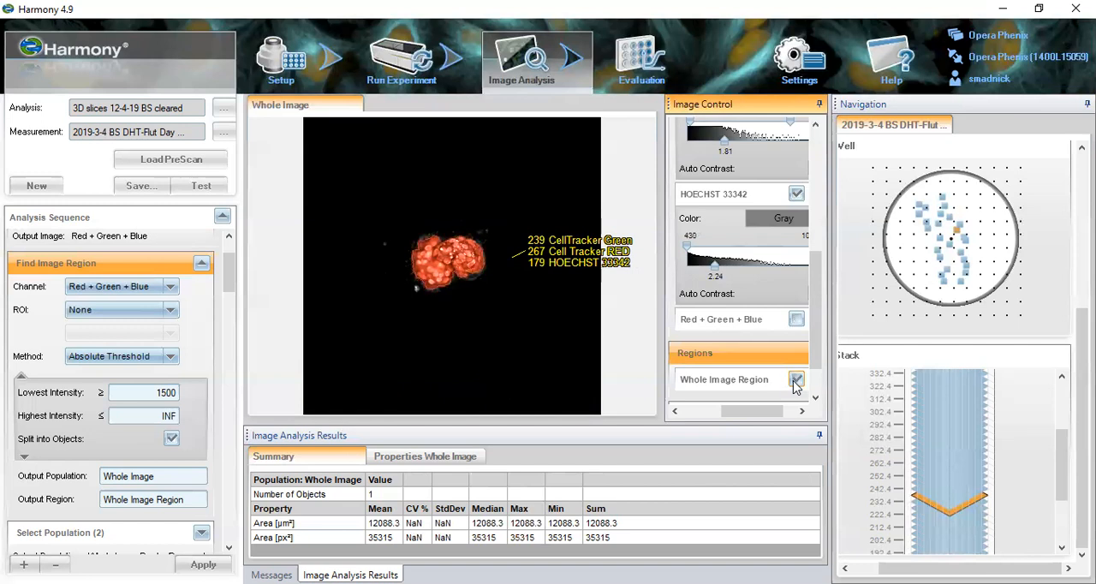
{"action": "left_click", "coordinate": [795, 380]}
{"action": "left_click", "coordinate": [795, 380]}
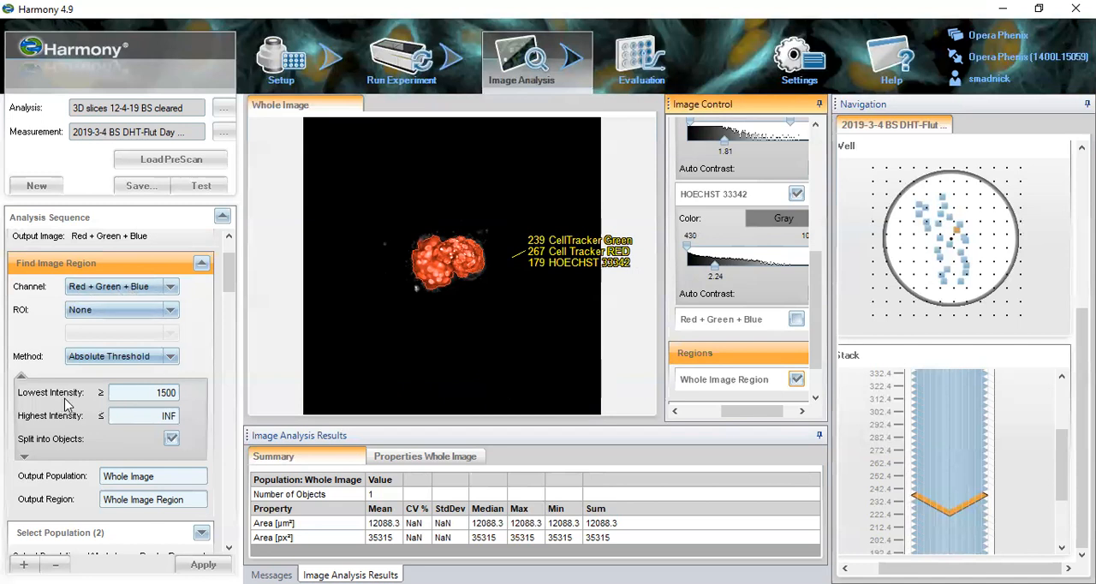
- Review the detection methods offered in Find Image Region and expand its minimum area and Fill Holes settings
{"action": "left_click", "coordinate": [169, 358]}
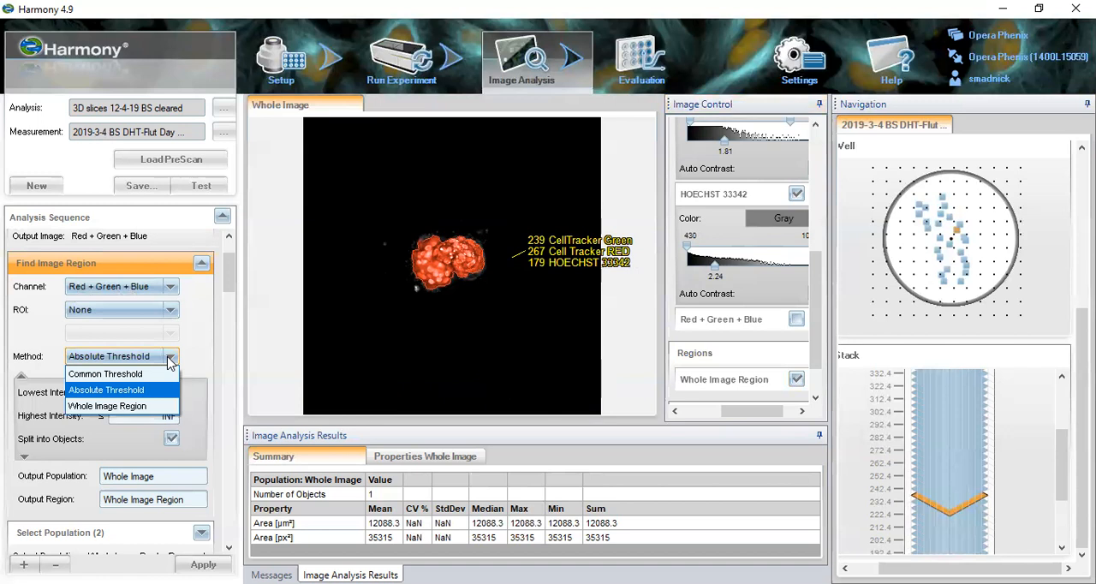
{"action": "left_click", "coordinate": [170, 359]}
{"action": "left_click", "coordinate": [170, 359]}
{"action": "left_click", "coordinate": [170, 359]}
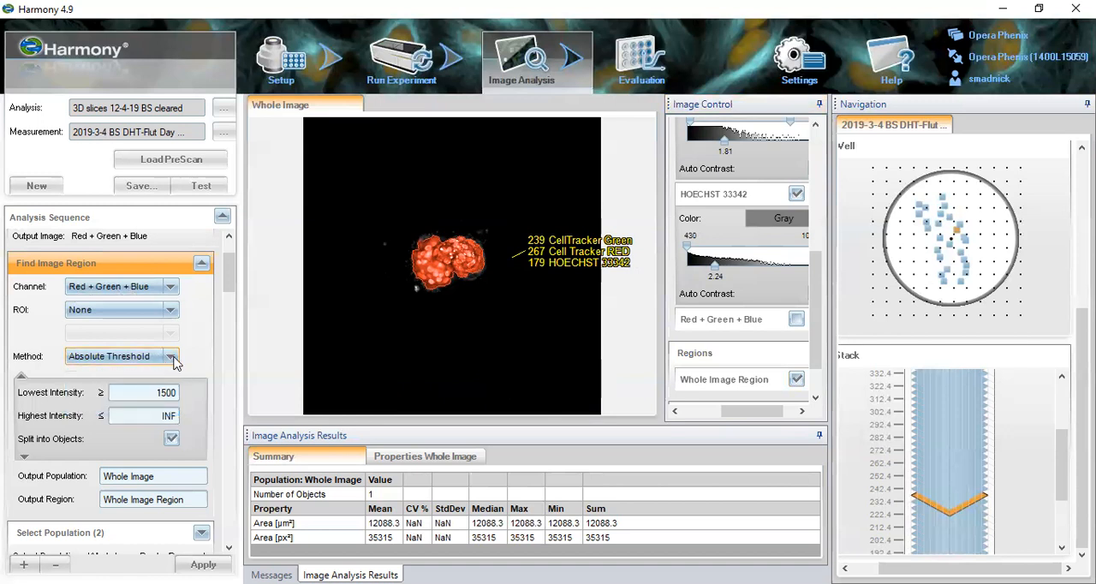
{"action": "right_click", "coordinate": [157, 267]}
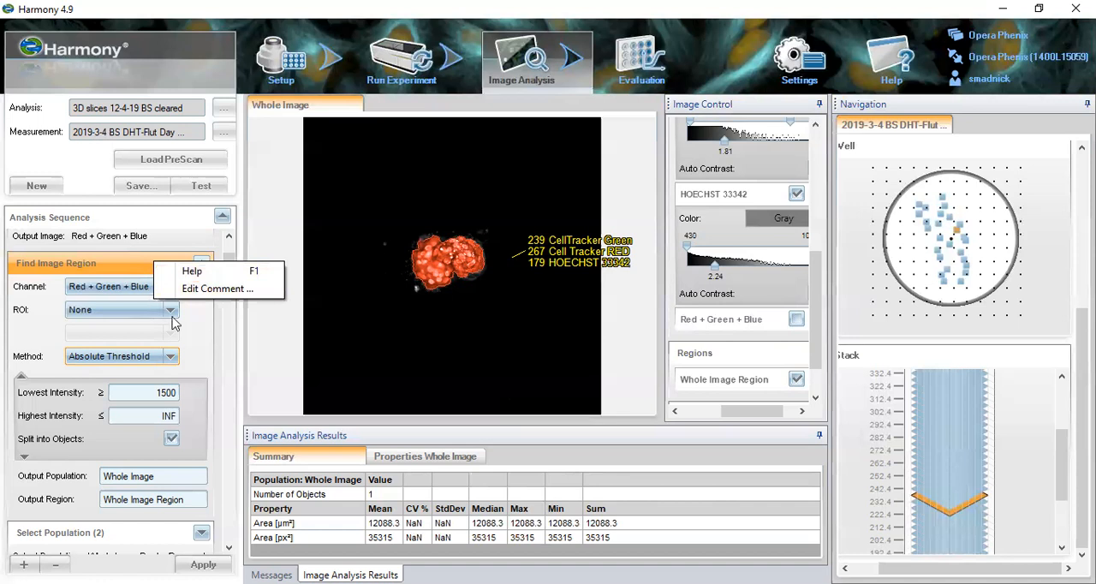
{"action": "left_click", "coordinate": [202, 313]}
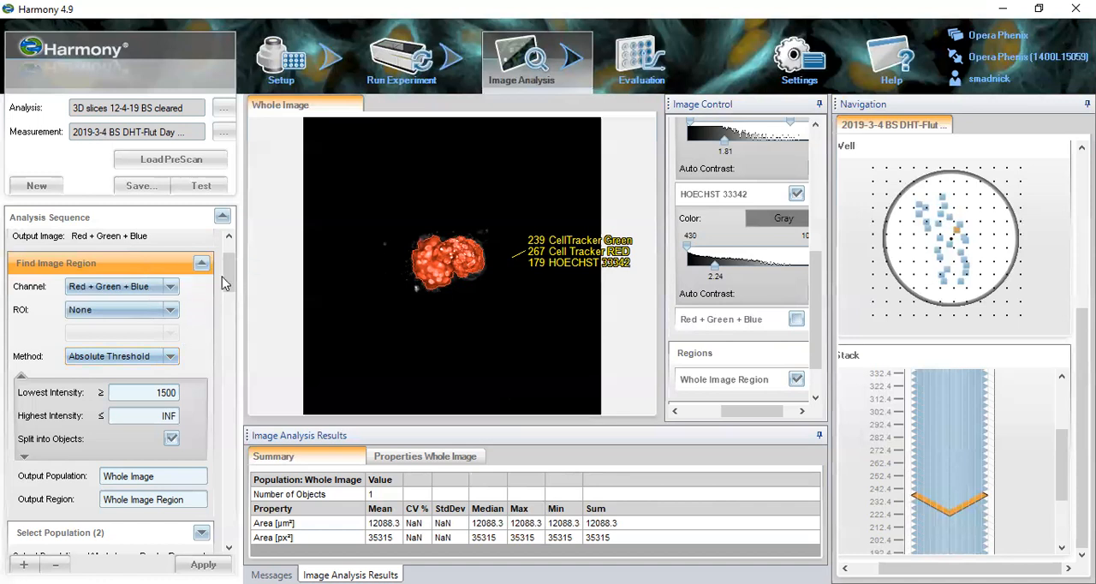
{"action": "scroll", "coordinate": [228, 284], "scroll_direction": "down", "scroll_amount": 1}
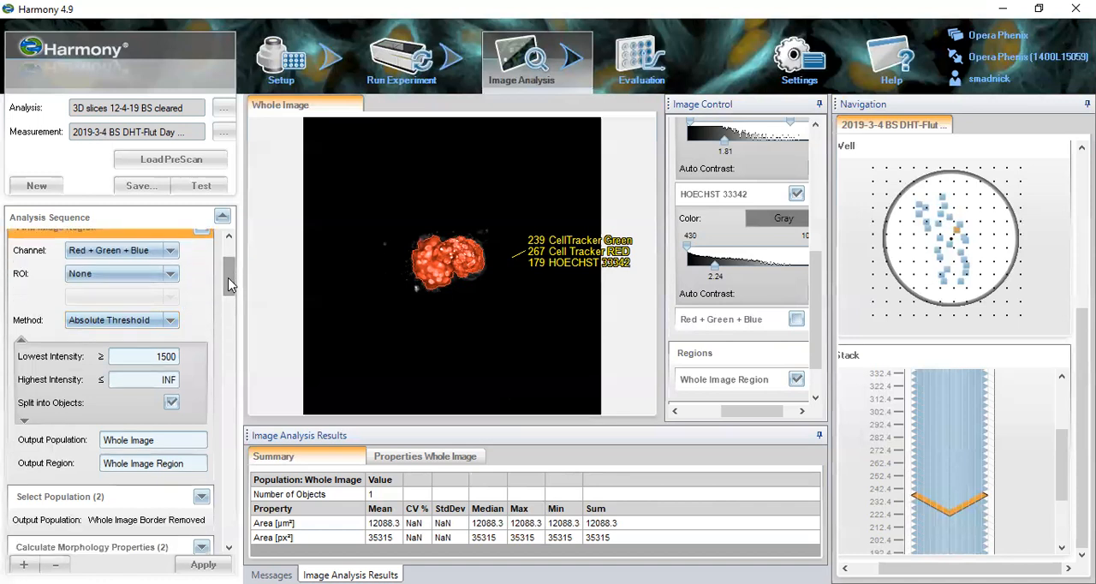
{"action": "left_click", "coordinate": [25, 422]}
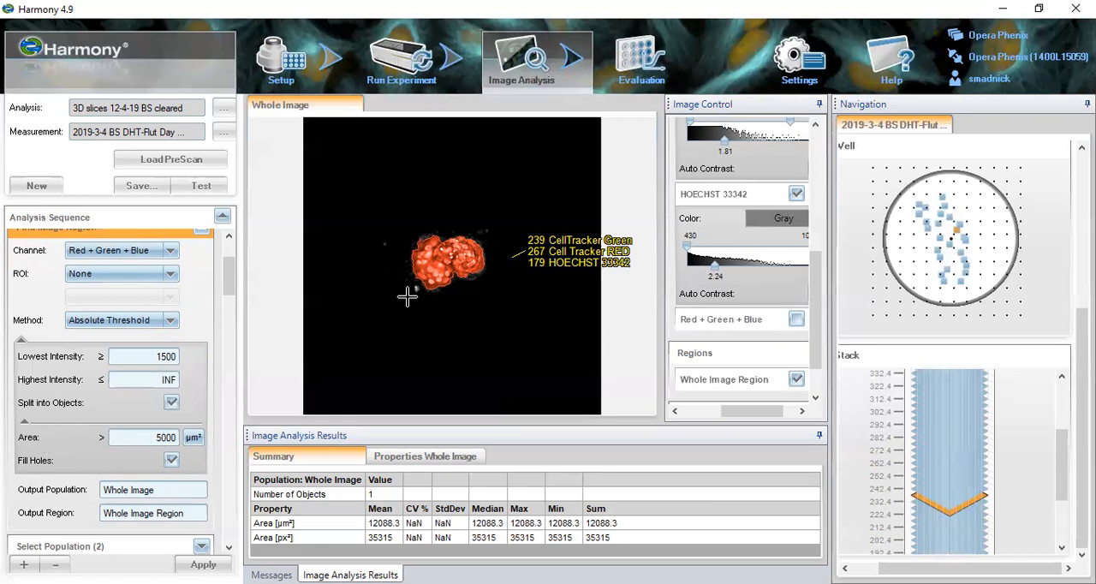
- Turn on Highlight Objects for the image and select the detected spheroid region to view its area properties
{"action": "right_click", "coordinate": [438, 273]}
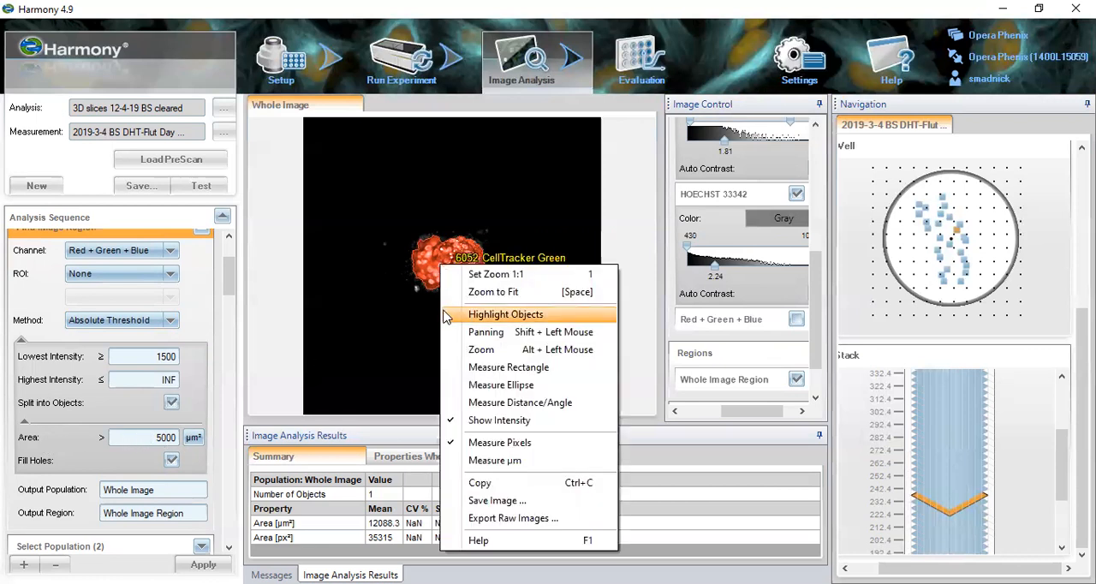
{"action": "left_click", "coordinate": [489, 315]}
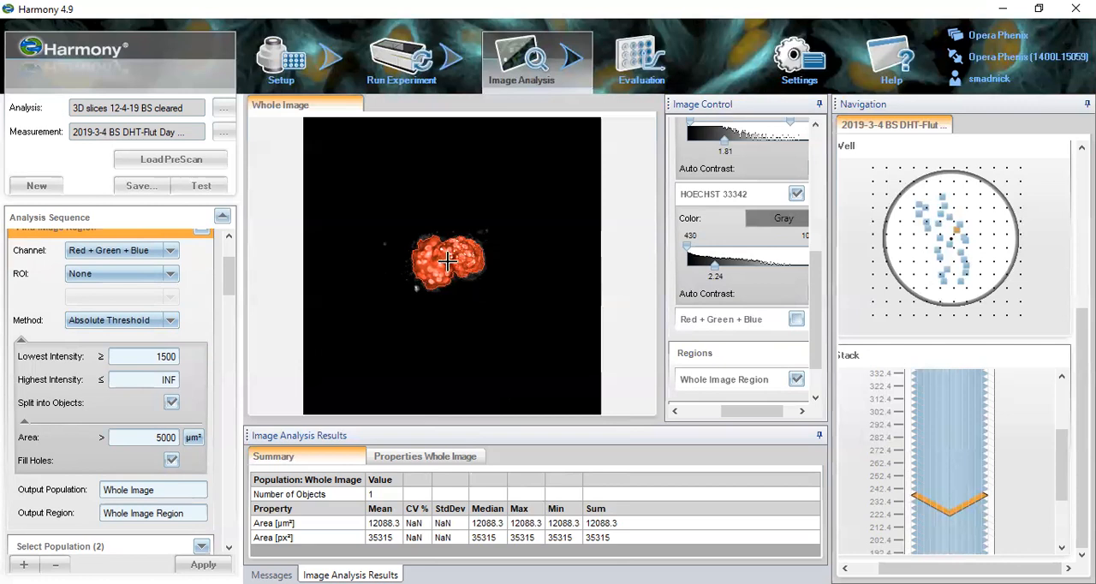
{"action": "left_click", "coordinate": [447, 262]}
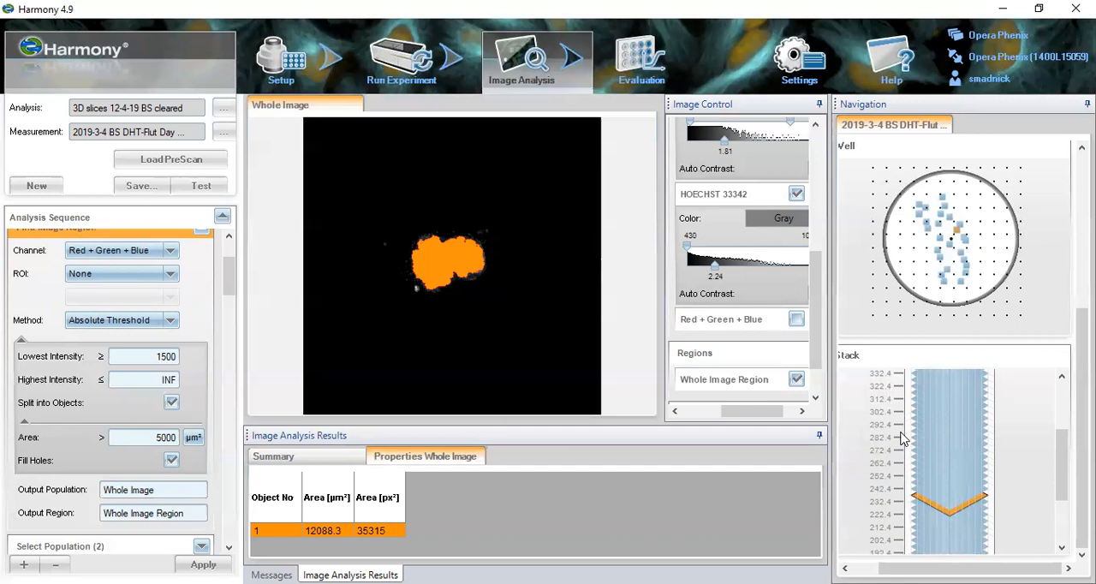
- Check the detected region on two higher planes of the stack, and go back to a lower plane showing both spheroids
{"action": "left_click", "coordinate": [934, 421]}
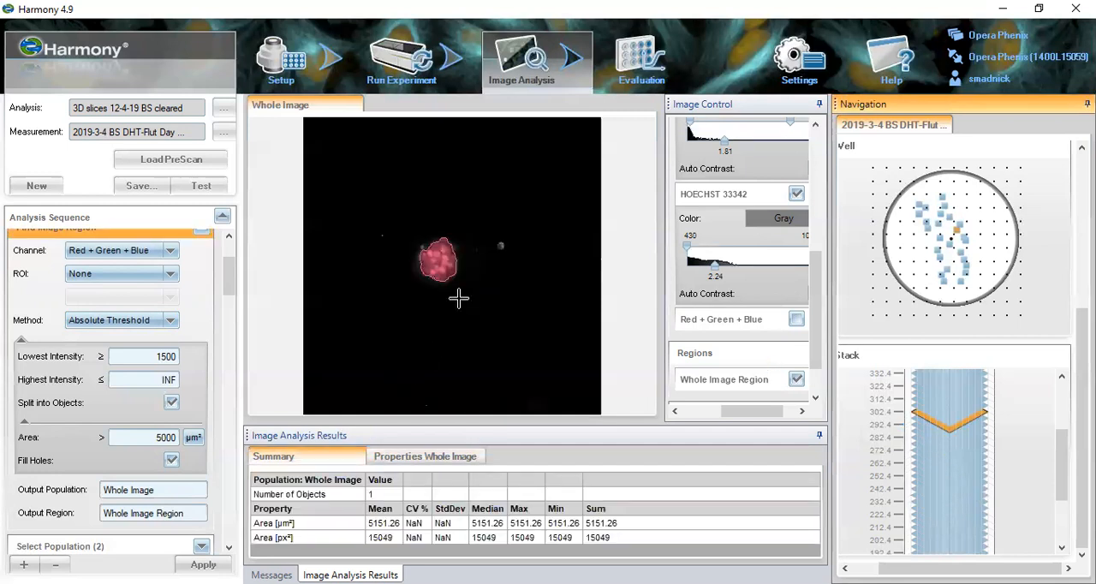
{"action": "left_click", "coordinate": [947, 399]}
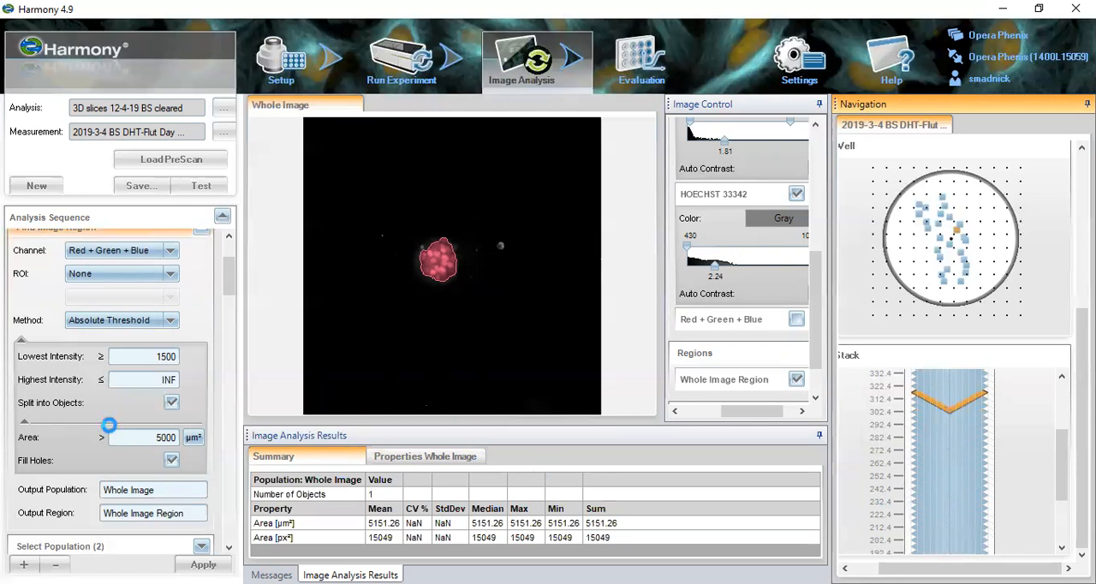
{"action": "left_click", "coordinate": [926, 489]}
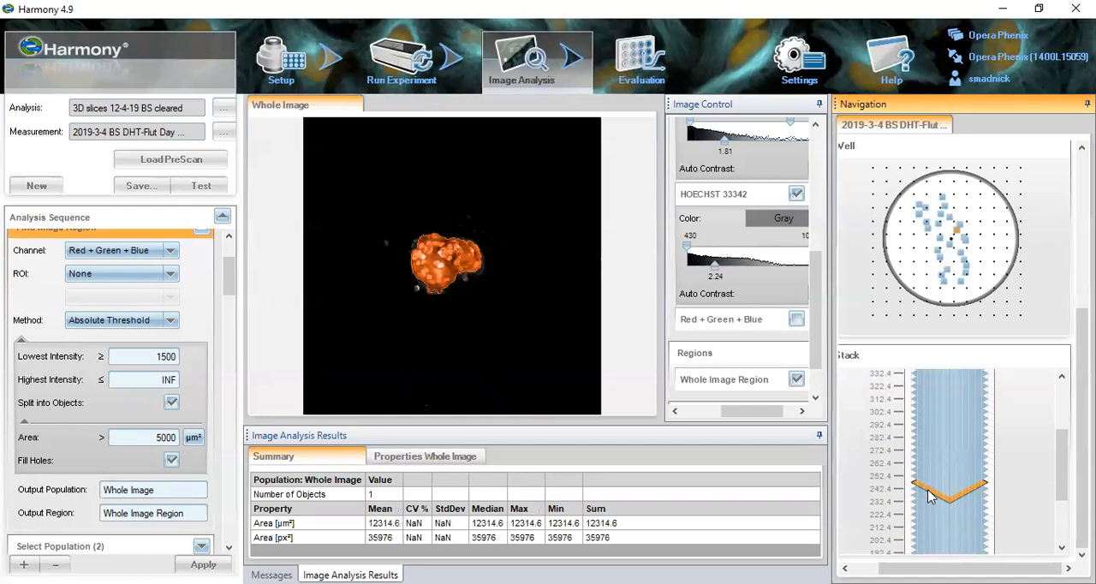
- Compare this plane's spheroids with and without the Whole Image Region overlay, leaving the overlay shown
{"action": "left_click", "coordinate": [800, 382]}
{"action": "left_click", "coordinate": [800, 382]}
{"action": "left_click", "coordinate": [800, 383]}
{"action": "left_click", "coordinate": [800, 382]}
{"action": "left_click", "coordinate": [801, 383]}
{"action": "left_click", "coordinate": [801, 383]}
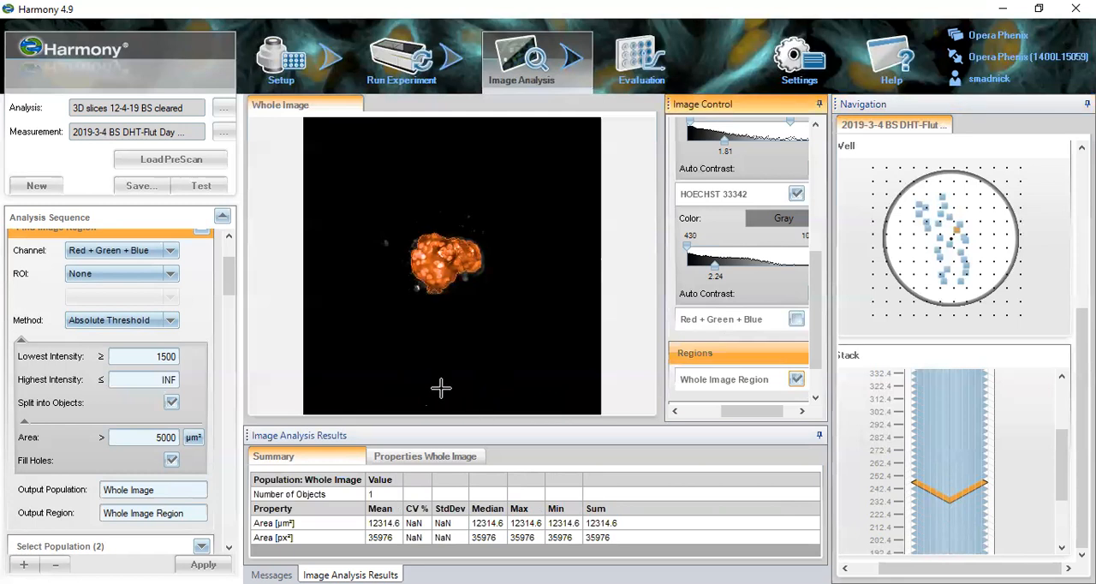
- Expand the Select Population (2) block in the analysis sequence to display its border-removal settings
{"action": "left_click_drag", "start_coordinate": [227, 276], "coordinate": [229, 313]}
{"action": "left_click", "coordinate": [167, 334]}
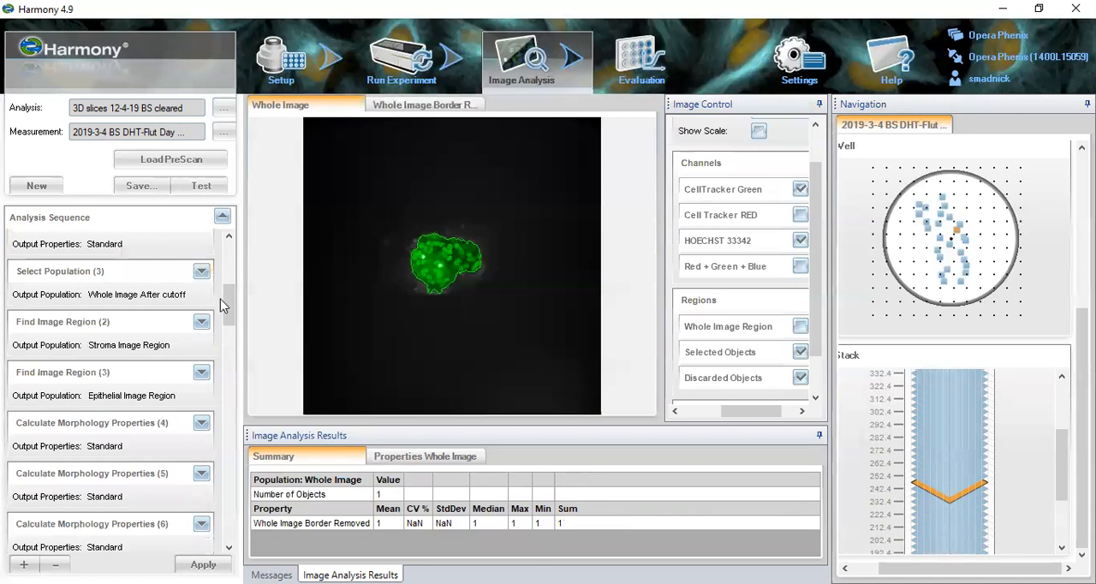
{"action": "scroll", "coordinate": [220, 299], "scroll_direction": "up", "scroll_amount": 5}
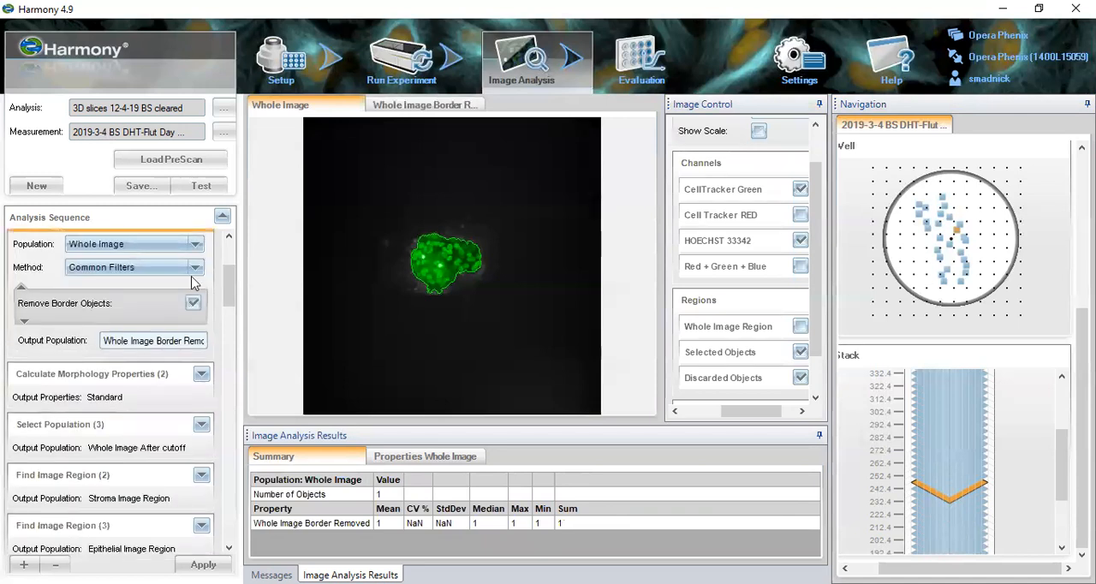
- Review the Population and Method choices of Select Population (2), keeping Whole Image and Common Filters
{"action": "left_click", "coordinate": [195, 247]}
{"action": "left_click", "coordinate": [227, 283]}
{"action": "left_click_drag", "start_coordinate": [225, 265], "coordinate": [225, 245]}
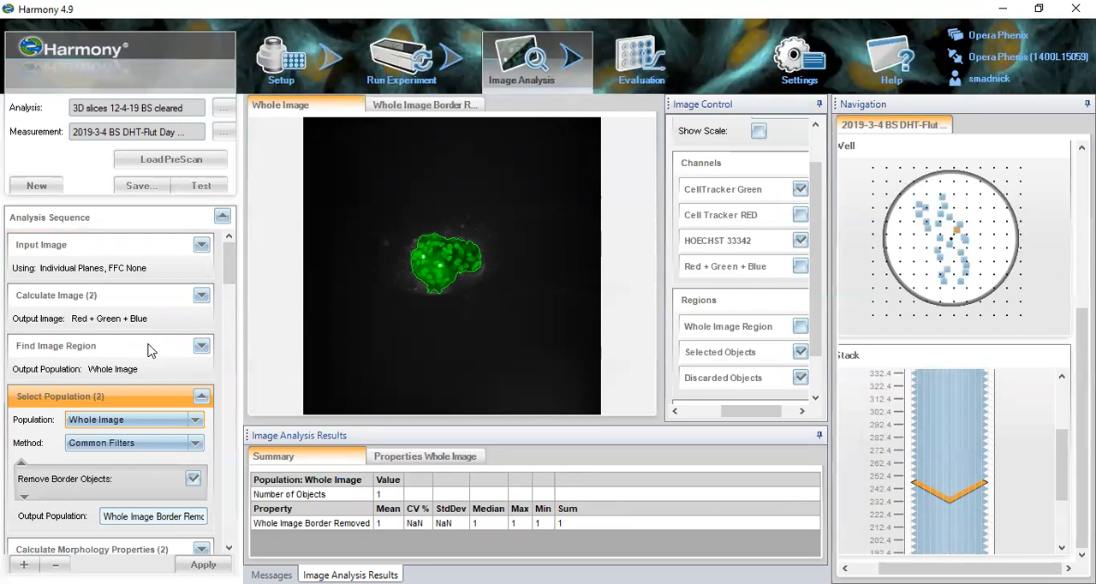
{"action": "left_click", "coordinate": [195, 422]}
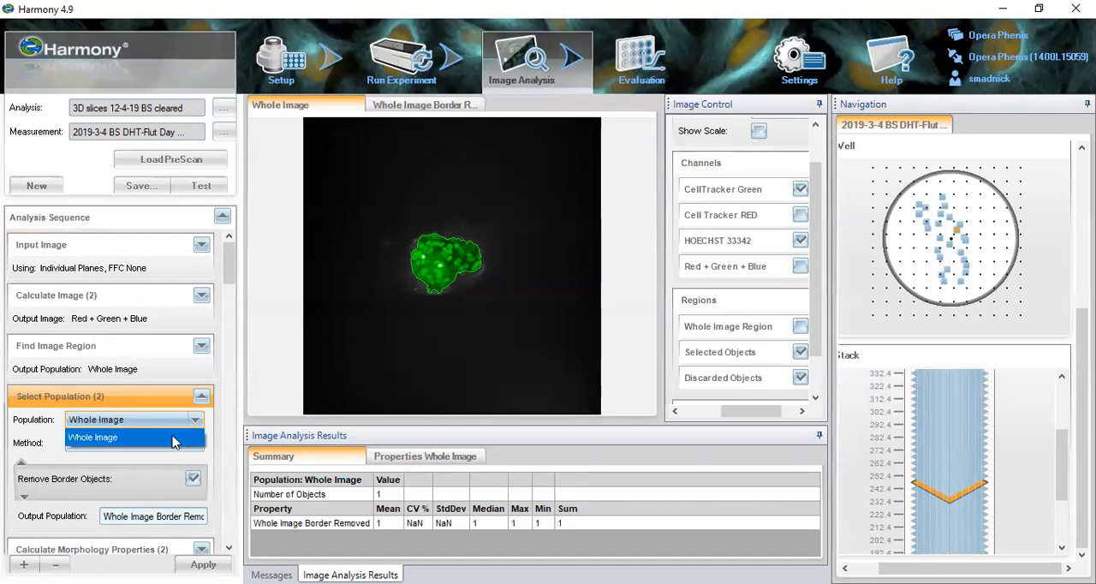
{"action": "left_click", "coordinate": [194, 421]}
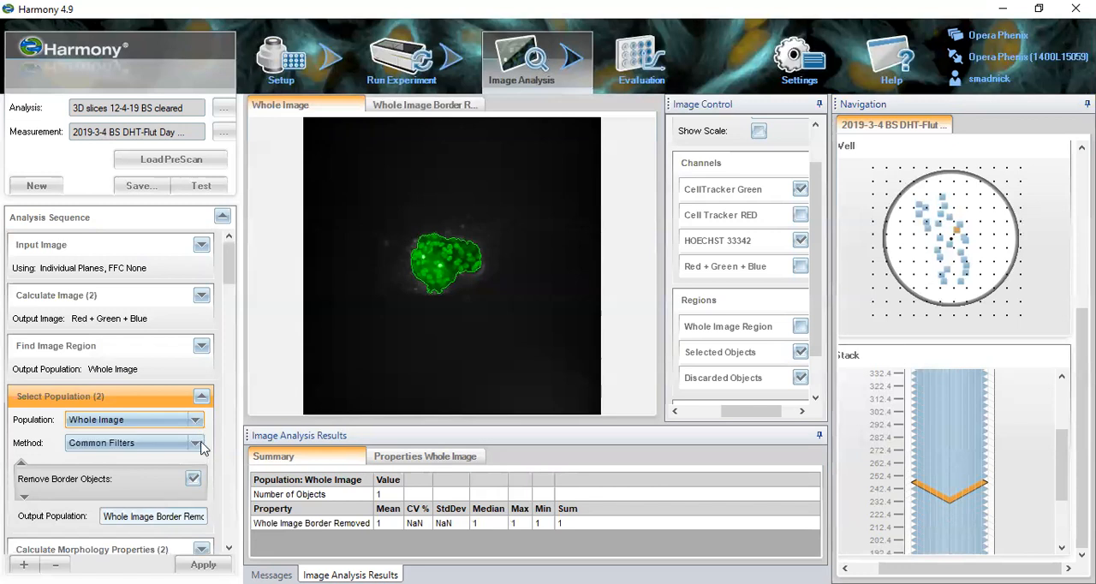
{"action": "left_click", "coordinate": [197, 444]}
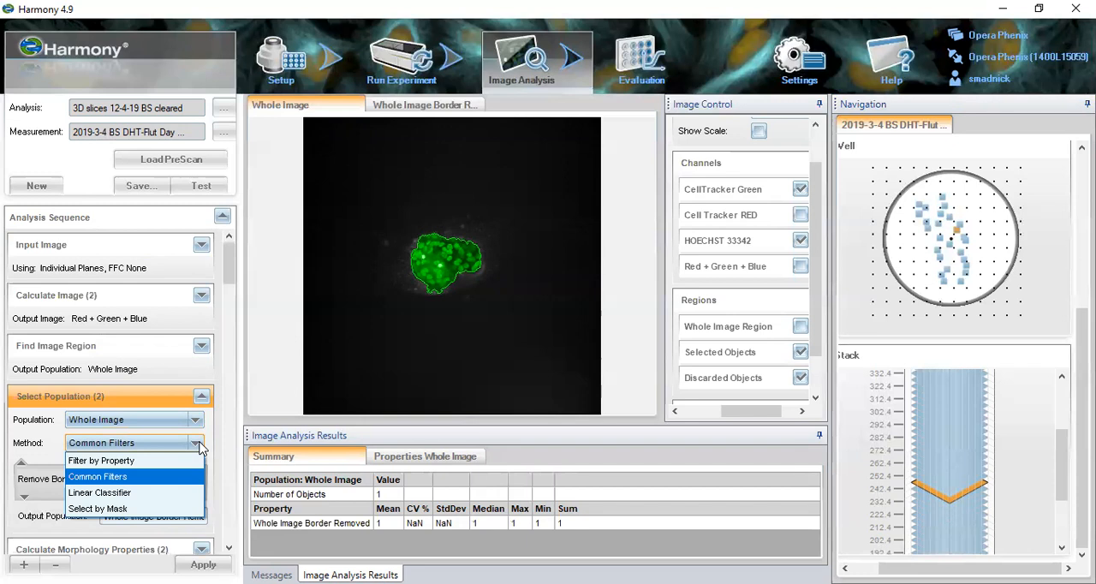
{"action": "left_click", "coordinate": [200, 446]}
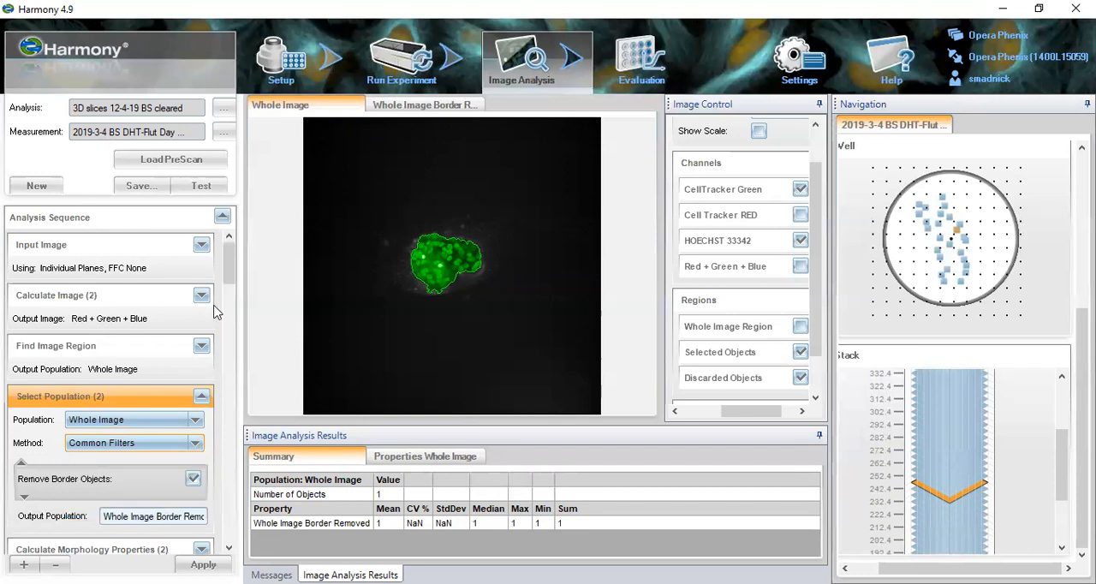
- Expand the Remove Border Objects filter in Select Population (2) to show its Region setting
{"action": "left_click_drag", "start_coordinate": [229, 255], "coordinate": [230, 269]}
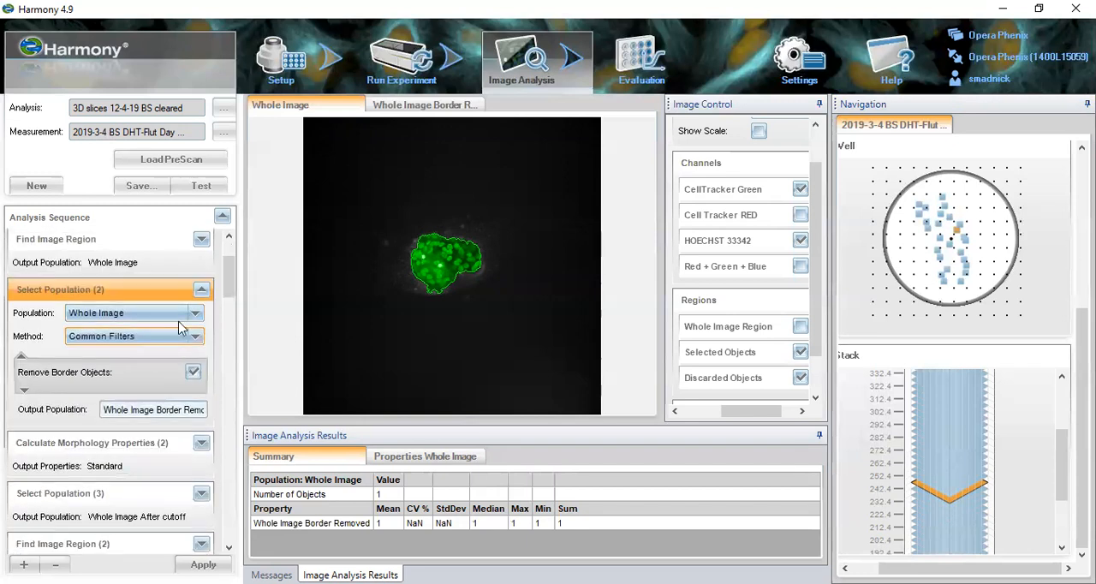
{"action": "left_click", "coordinate": [25, 391]}
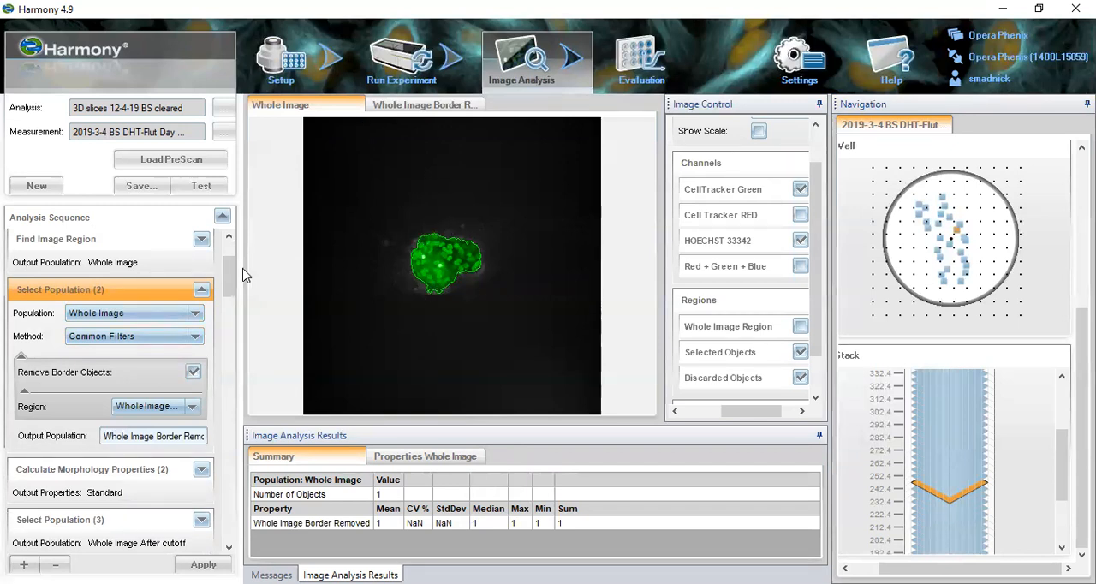
- Expand the Calculate Morphology Properties (2) block to display its population, region, method and property settings
{"action": "scroll", "coordinate": [235, 287], "scroll_direction": "down", "scroll_amount": 2}
{"action": "scroll", "coordinate": [235, 287], "scroll_direction": "down", "scroll_amount": 3}
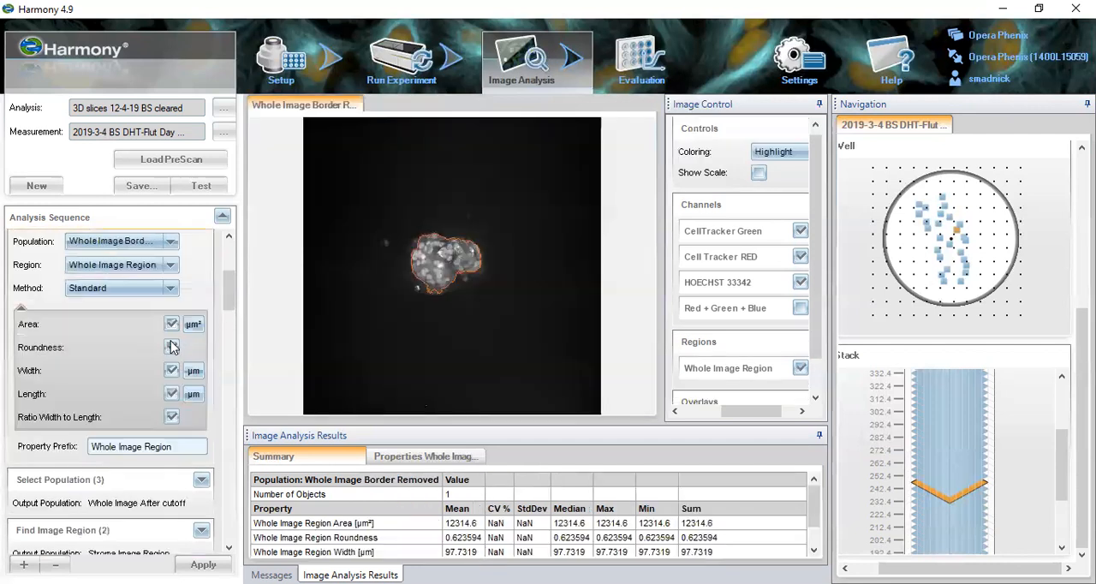
{"action": "left_click", "coordinate": [172, 346]}
{"action": "scroll", "coordinate": [230, 283], "scroll_direction": "up", "scroll_amount": 2}
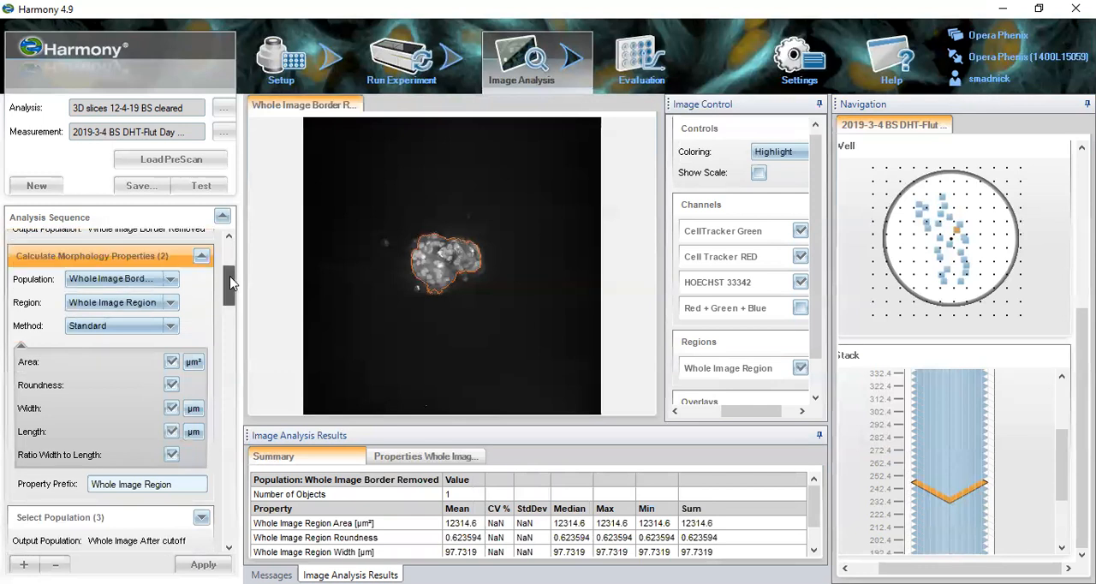
- Review the block's Population, Region and Method choices, keeping Whole Image Border Removed, Whole Image Region and Standard
{"action": "left_click", "coordinate": [170, 282]}
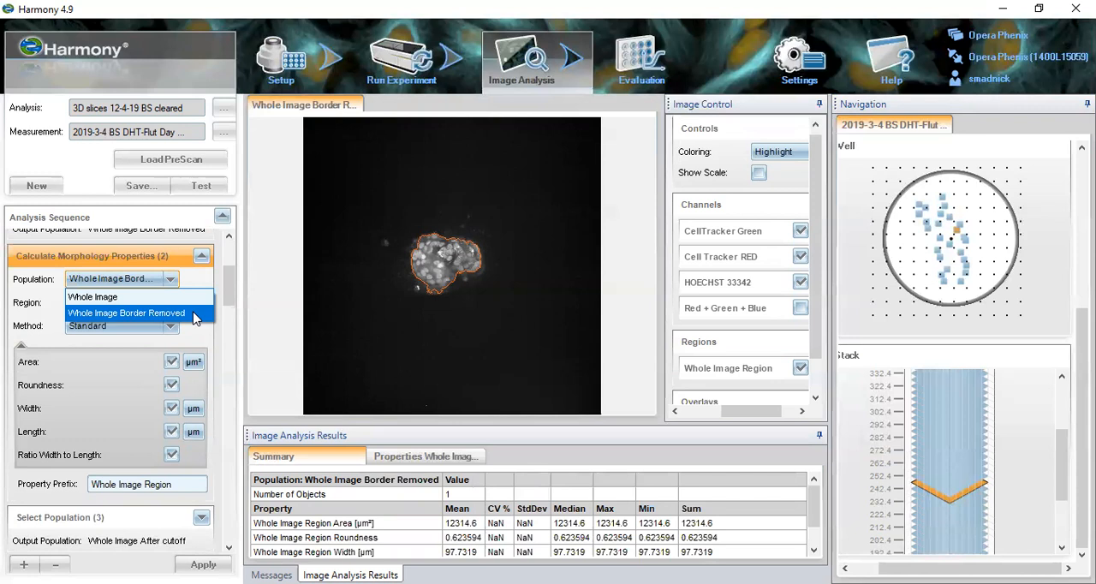
{"action": "left_click", "coordinate": [196, 312]}
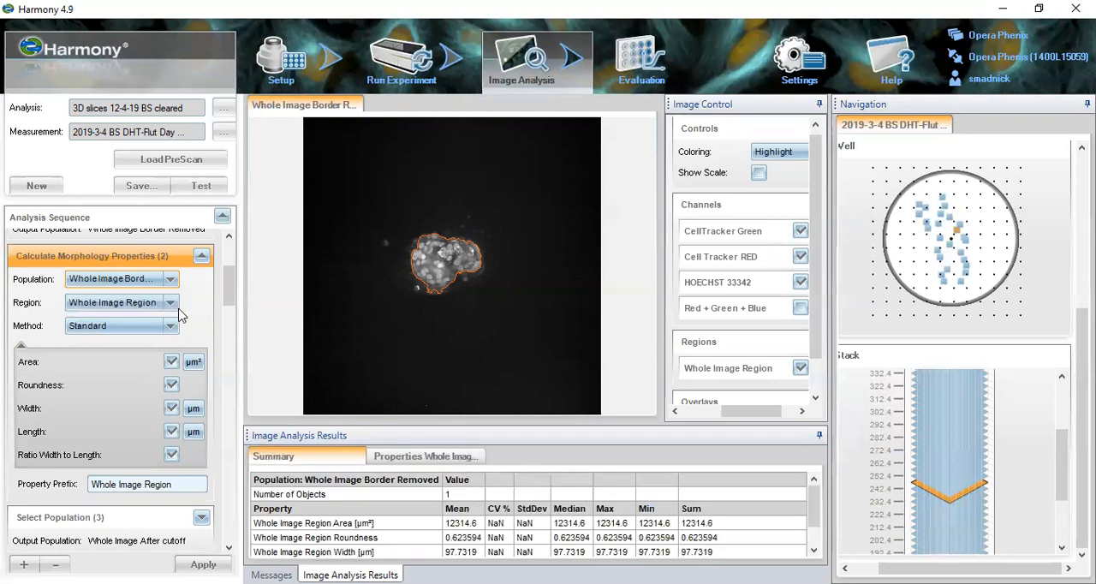
{"action": "left_click", "coordinate": [172, 306]}
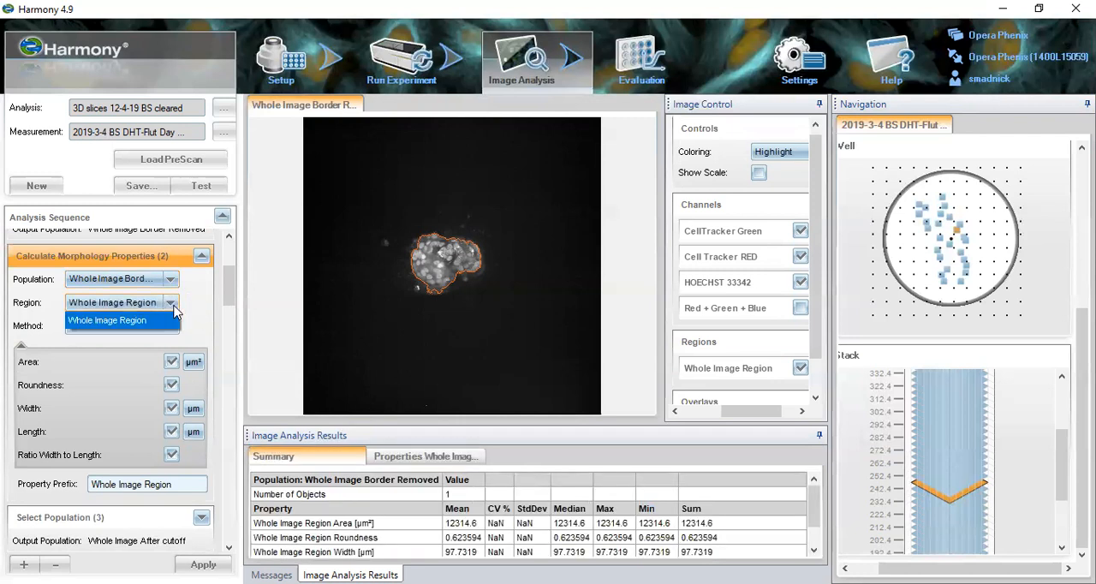
{"action": "left_click", "coordinate": [173, 307]}
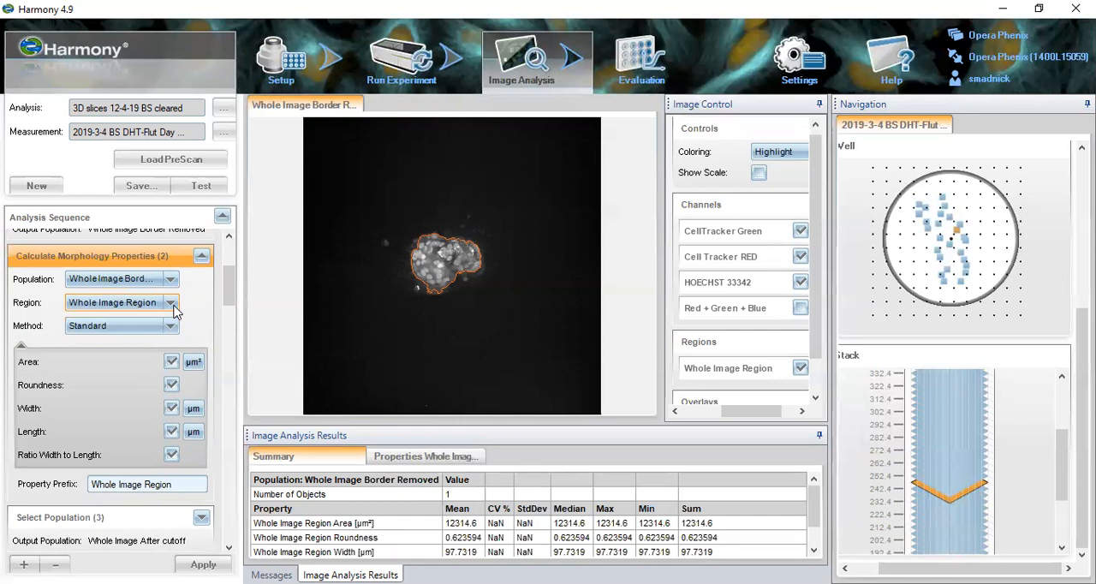
{"action": "left_click", "coordinate": [171, 329]}
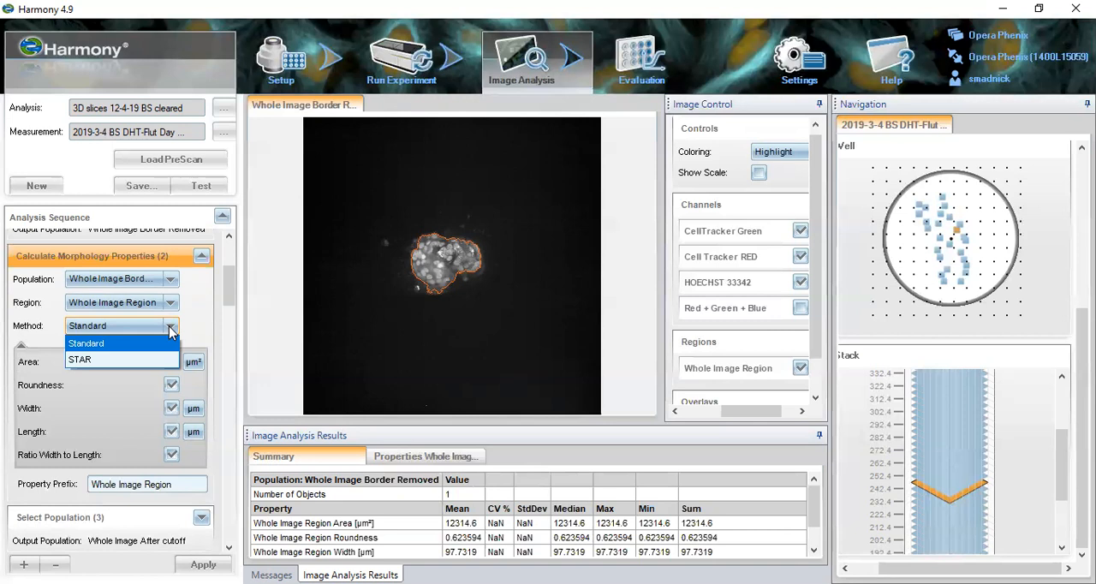
{"action": "left_click", "coordinate": [170, 328]}
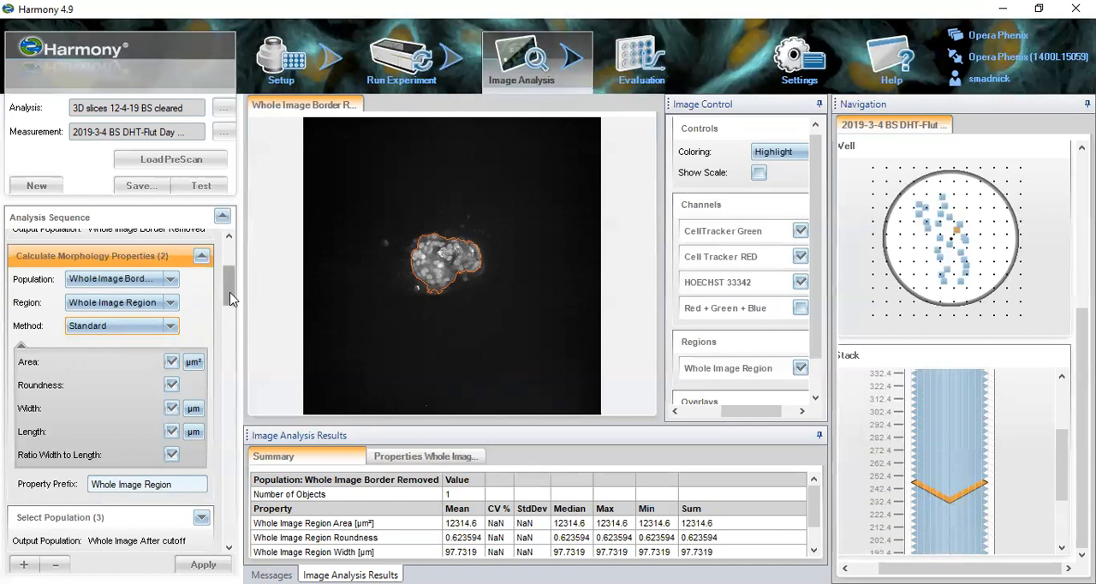
- Expand Select Population (3) to show its property filters and check its Population choice, keeping Whole Image Border Removed
{"action": "scroll", "coordinate": [229, 297], "scroll_direction": "down", "scroll_amount": 5}
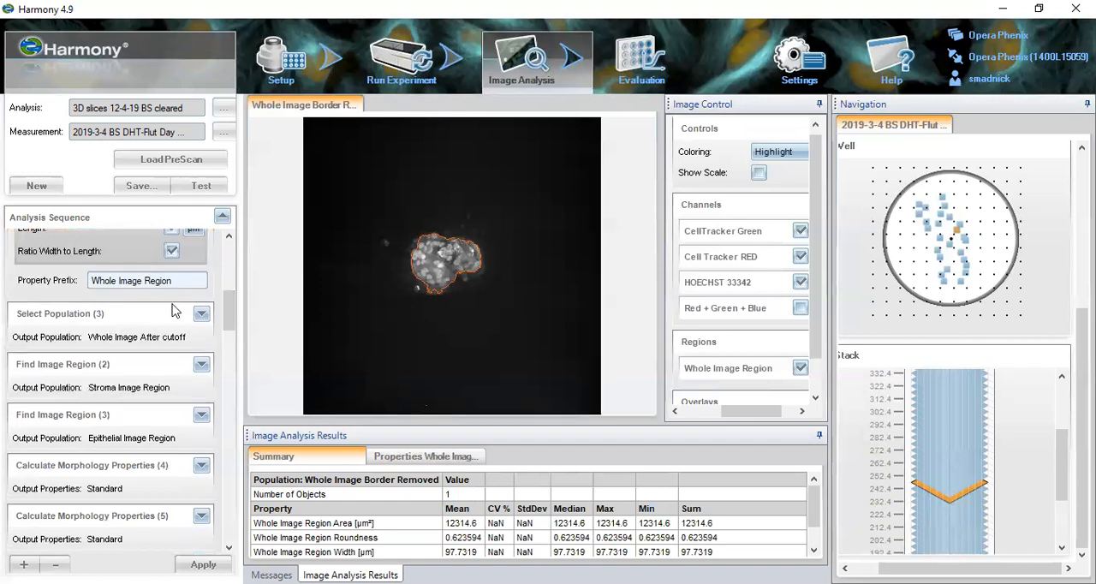
{"action": "mouse_move", "coordinate": [229, 314]}
{"action": "left_mouse_down"}
{"action": "mouse_move", "coordinate": [230, 297]}
{"action": "mouse_move", "coordinate": [229, 308]}
{"action": "left_mouse_up"}
{"action": "left_click", "coordinate": [147, 360]}
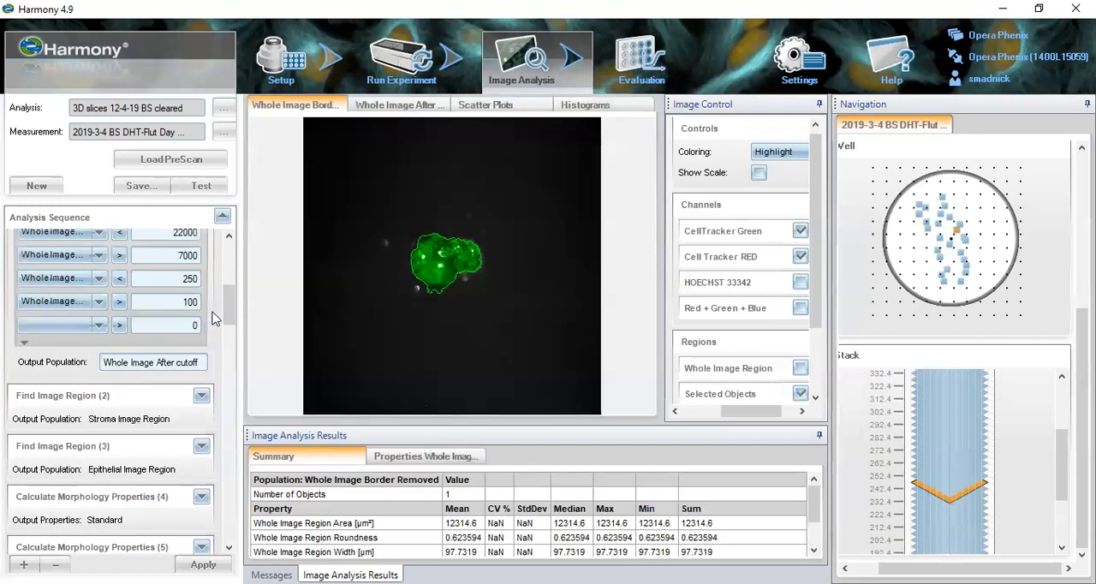
{"action": "left_click_drag", "start_coordinate": [227, 315], "coordinate": [229, 302]}
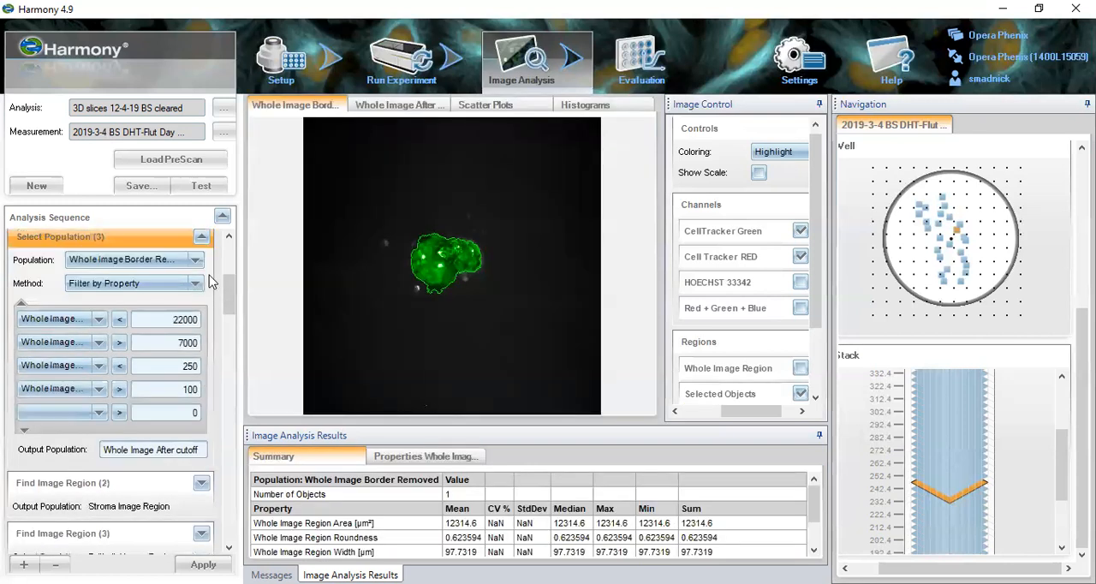
{"action": "left_click", "coordinate": [199, 263]}
{"action": "left_click", "coordinate": [199, 265]}
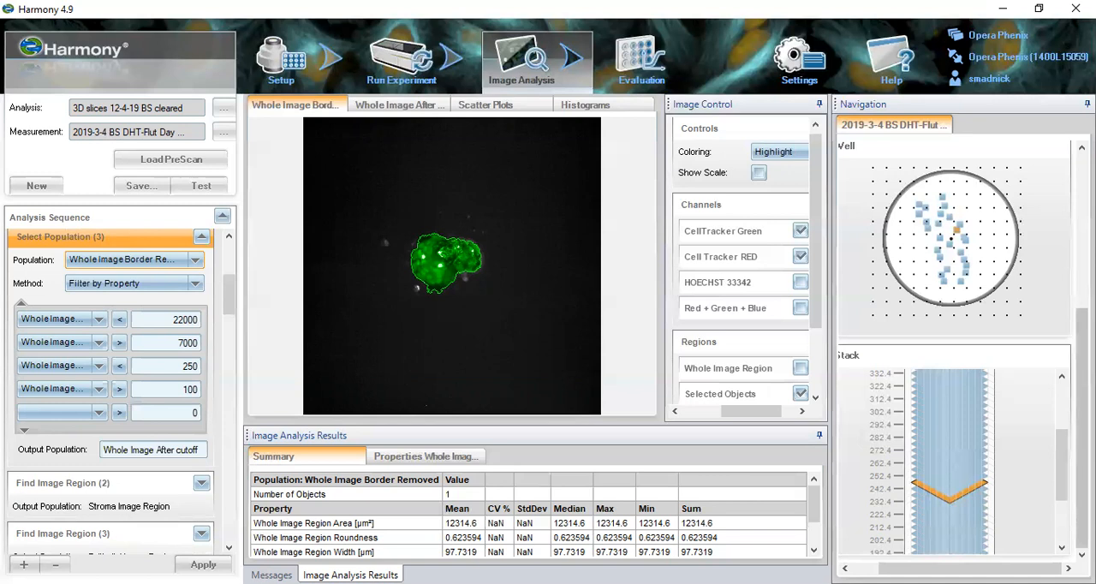
- Examine the detected object's morphology values across the properties table, and display a nearby field of the well
{"action": "left_click", "coordinate": [418, 461]}
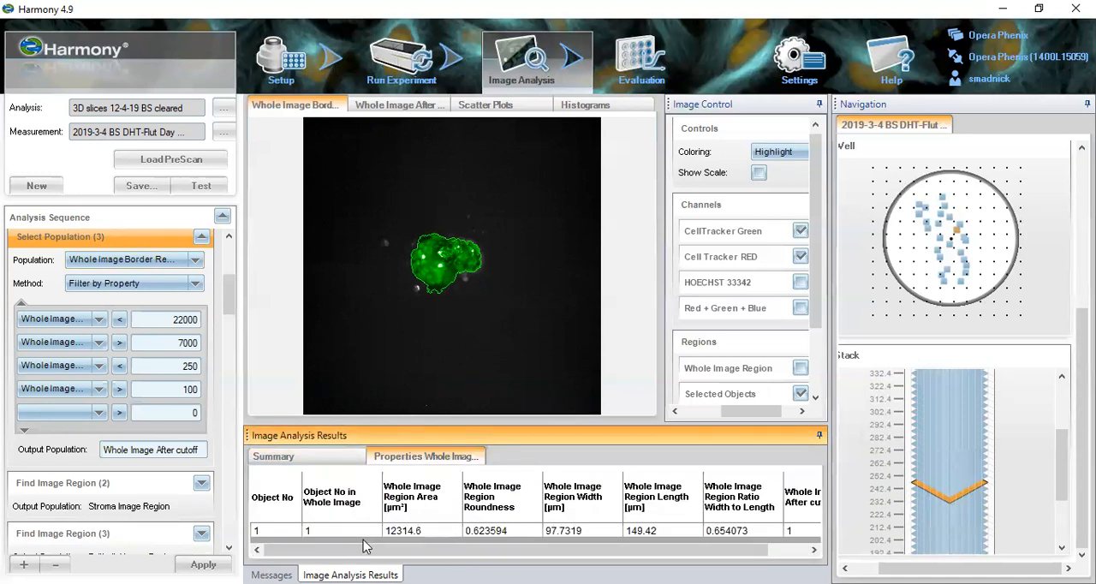
{"action": "left_click_drag", "start_coordinate": [416, 548], "coordinate": [460, 548]}
{"action": "left_click_drag", "start_coordinate": [701, 552], "coordinate": [556, 554]}
{"action": "left_click", "coordinate": [951, 250]}
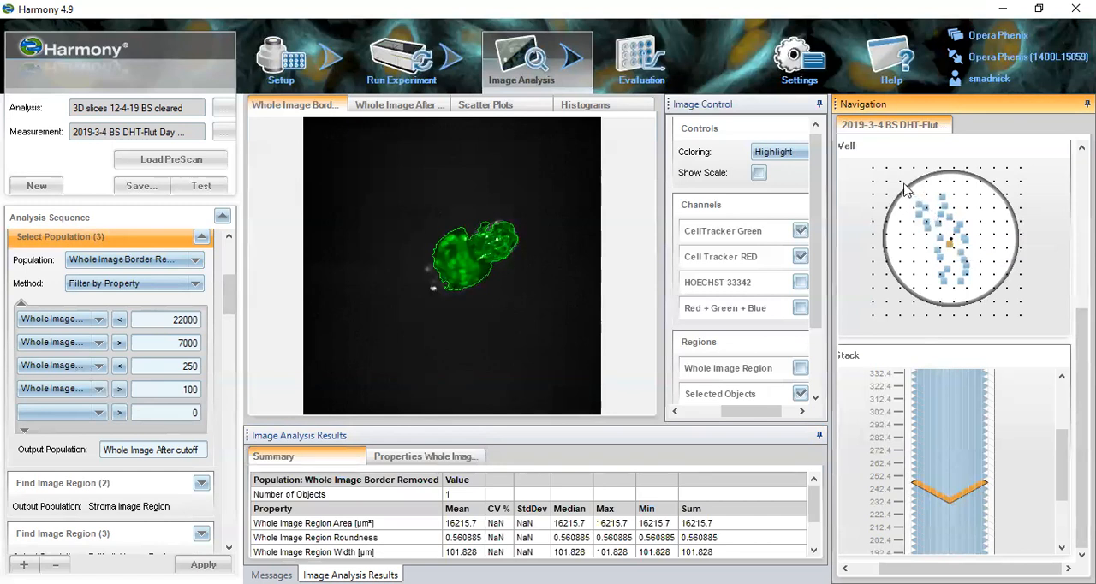
{"action": "left_click", "coordinate": [980, 295]}
{"action": "right_click", "coordinate": [960, 245]}
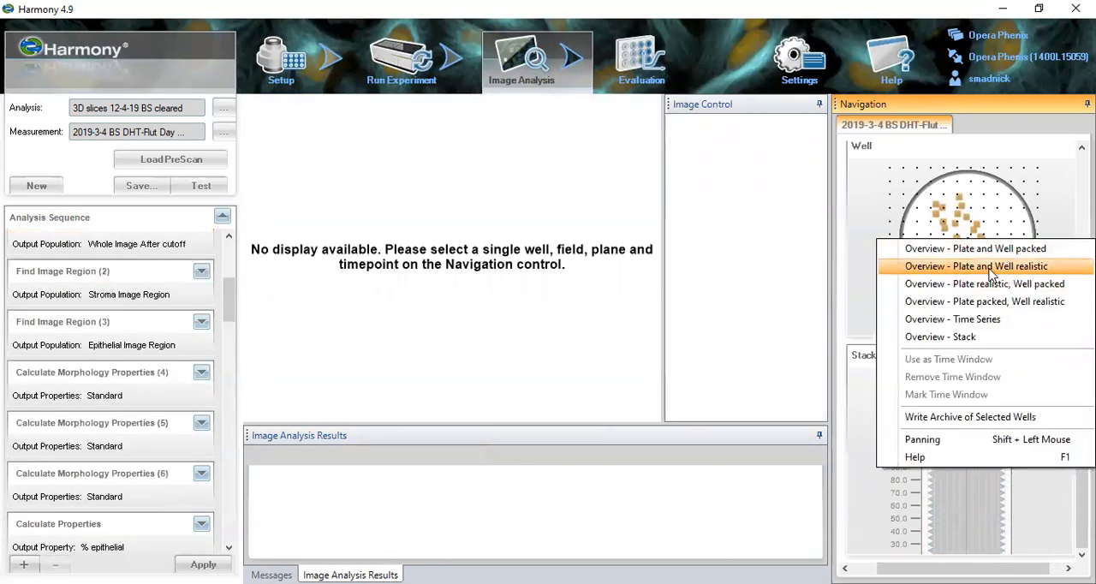
{"action": "left_click", "coordinate": [991, 268]}
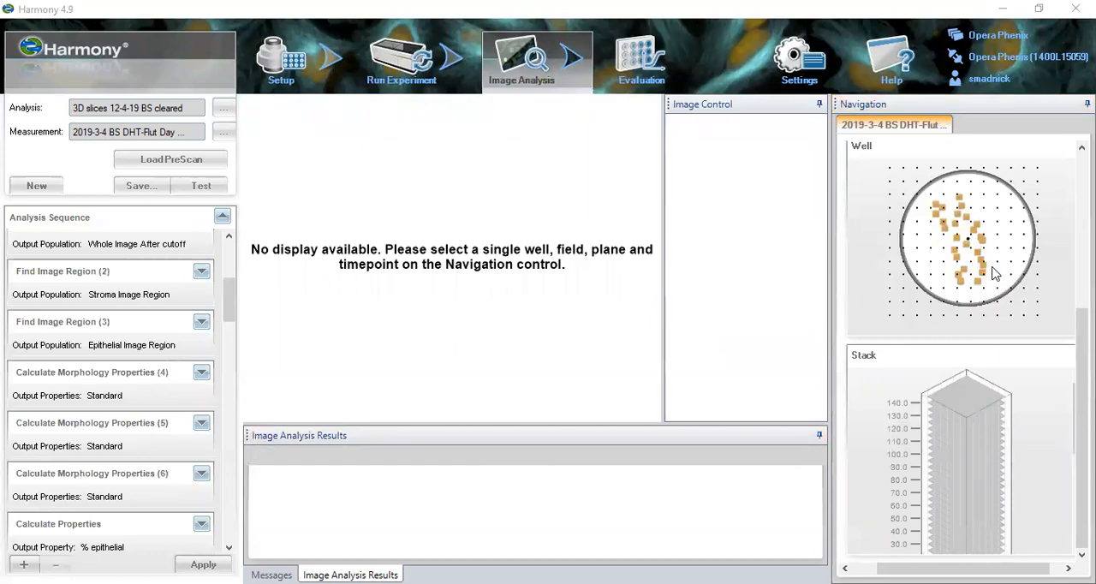
{"action": "left_click", "coordinate": [992, 268]}
{"action": "right_click", "coordinate": [463, 243]}
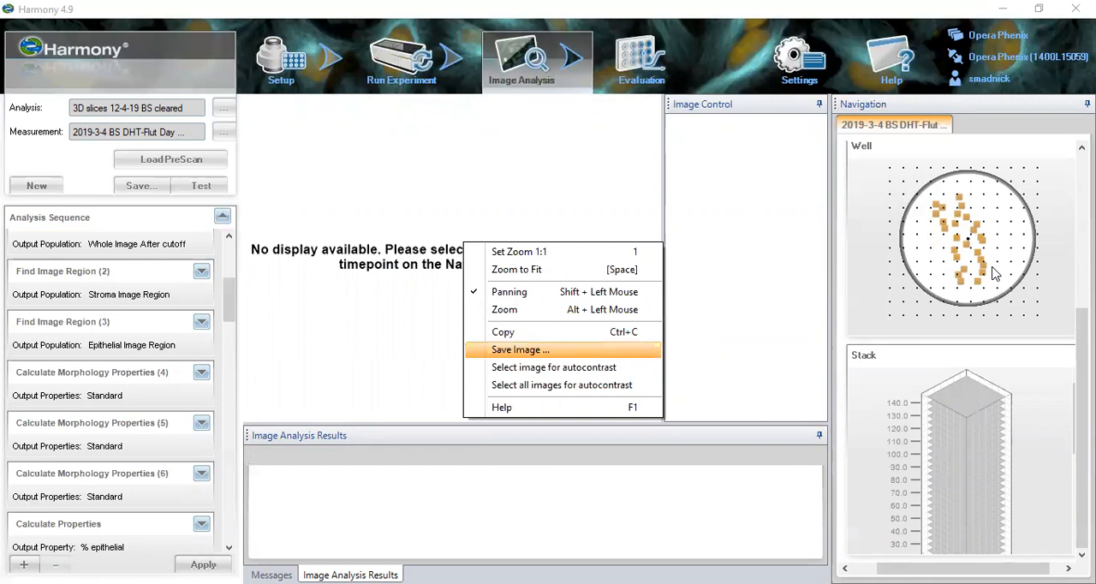
{"action": "left_click", "coordinate": [995, 273]}
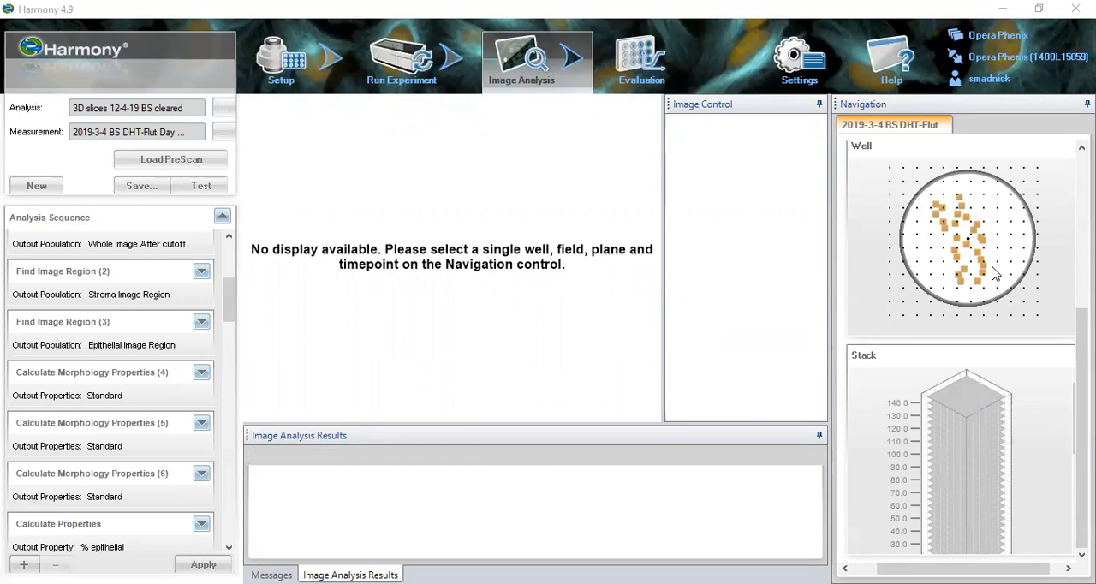
- Display field 24 of well B1, reopen Select Population (3), and select the detected object to inspect its properties
{"action": "left_click", "coordinate": [978, 281]}
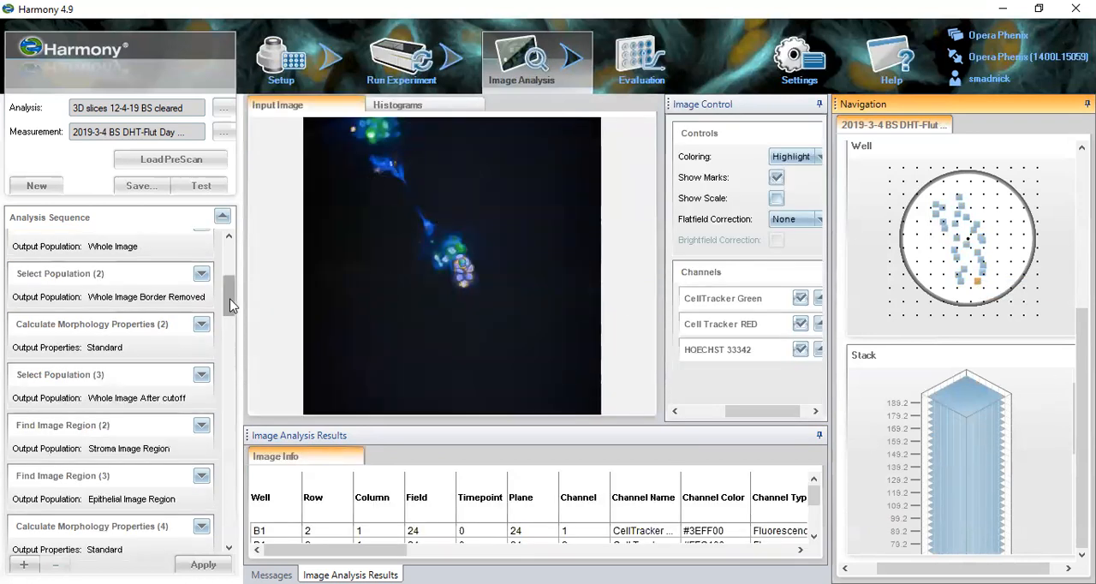
{"action": "mouse_move", "coordinate": [229, 302]}
{"action": "left_mouse_down"}
{"action": "mouse_move", "coordinate": [223, 287]}
{"action": "mouse_move", "coordinate": [223, 302]}
{"action": "left_mouse_up"}
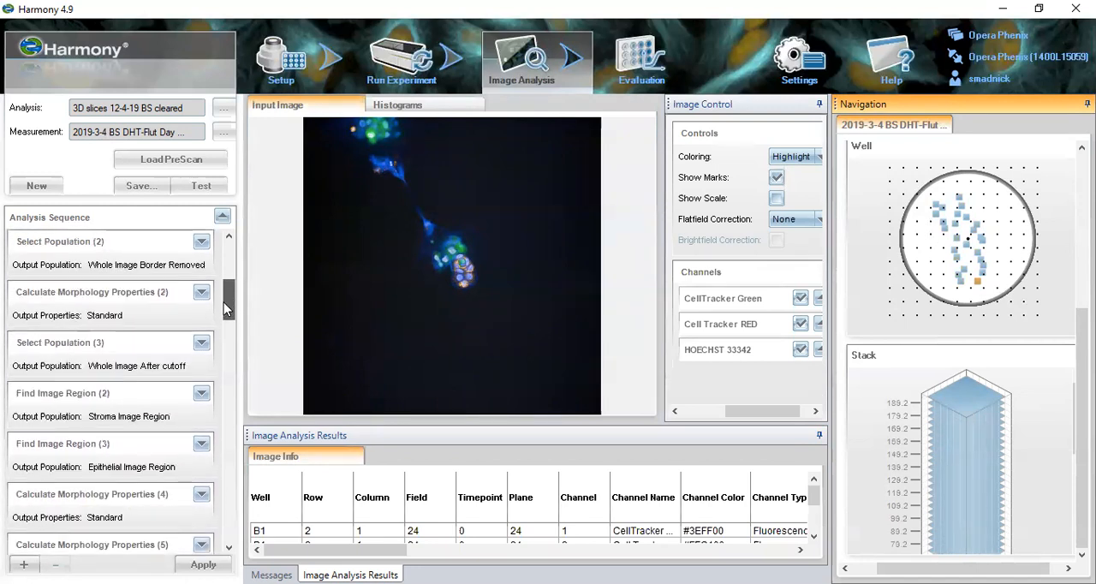
{"action": "left_click", "coordinate": [155, 345]}
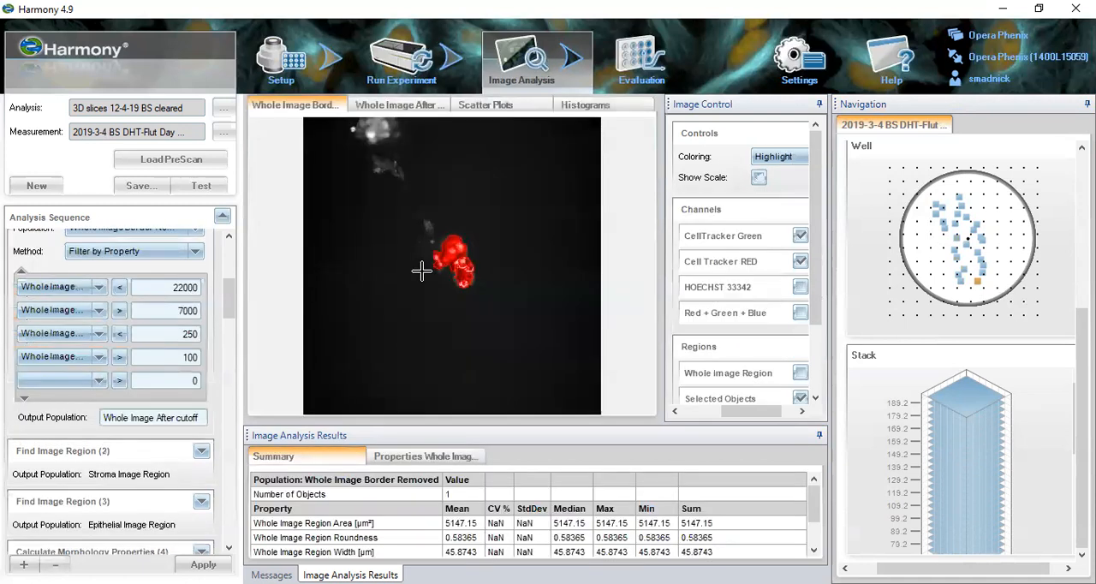
{"action": "left_click", "coordinate": [453, 255]}
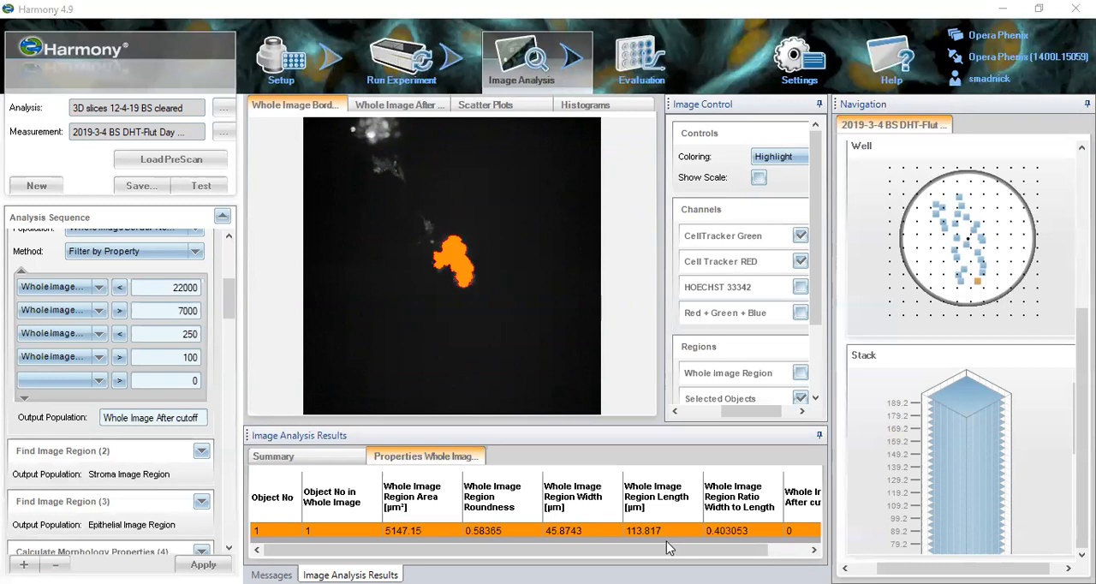
- Display a field in the well's upper-left area at a plane in the lower part of the stack
{"action": "left_click", "coordinate": [942, 222]}
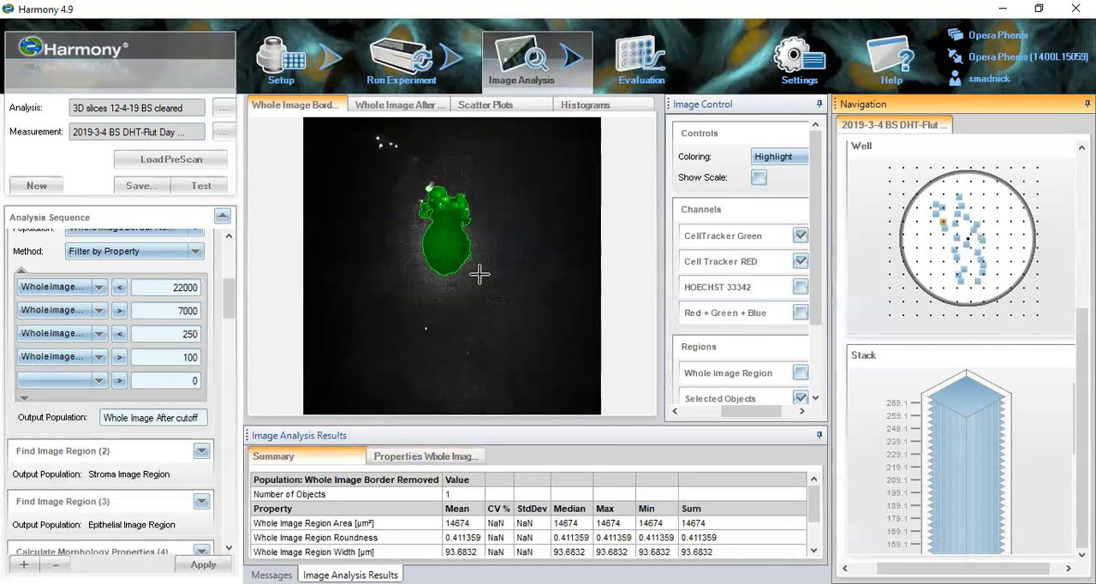
{"action": "left_click_drag", "start_coordinate": [1038, 568], "coordinate": [1057, 568]}
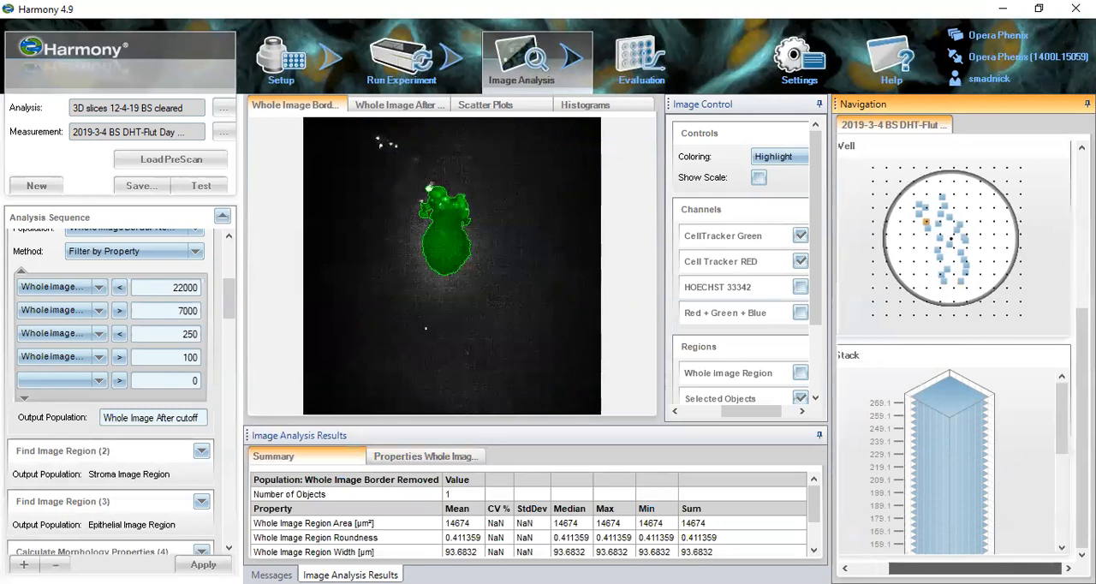
{"action": "left_click_drag", "start_coordinate": [1063, 437], "coordinate": [1062, 511]}
{"action": "left_click", "coordinate": [966, 451]}
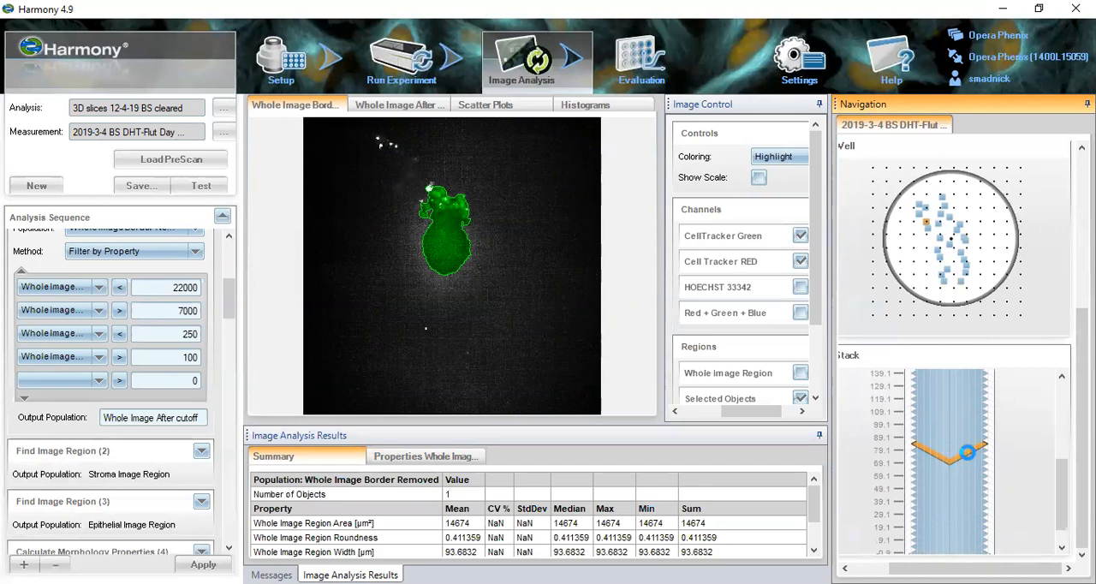
{"action": "left_click", "coordinate": [967, 451]}
- Step through lower planes of this field to find a discarded region, and select it to inspect its morphology values
{"action": "key", "text": "Down"}
{"action": "key", "text": "Down"}
{"action": "key", "text": "Down"}
{"action": "key", "text": "Down"}
{"action": "key", "text": "Down"}
{"action": "key", "text": "Down"}
{"action": "key", "text": "Down"}
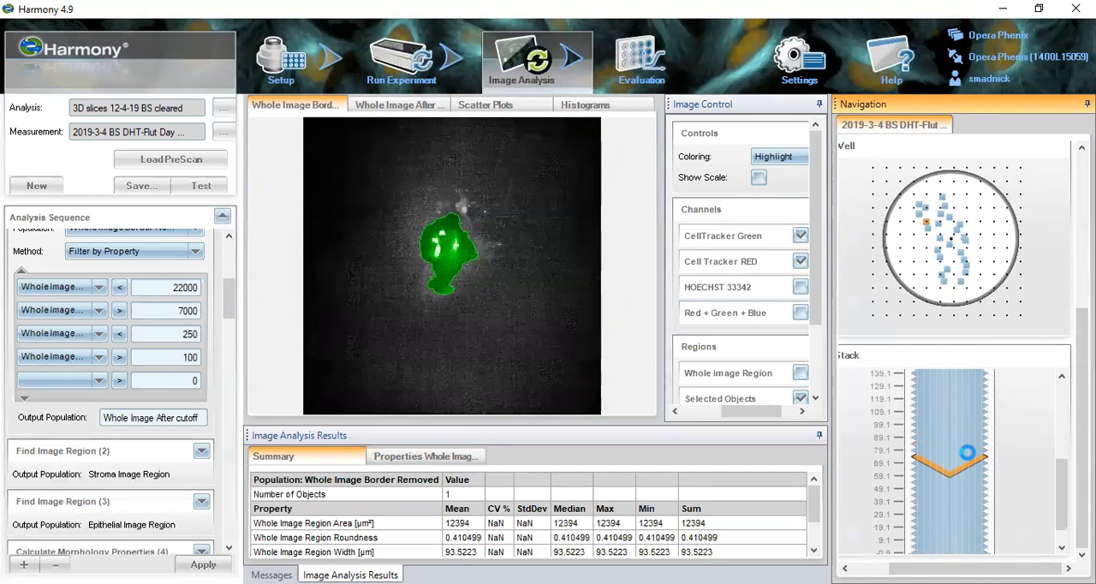
{"action": "key", "text": "Down"}
{"action": "key", "text": "Down"}
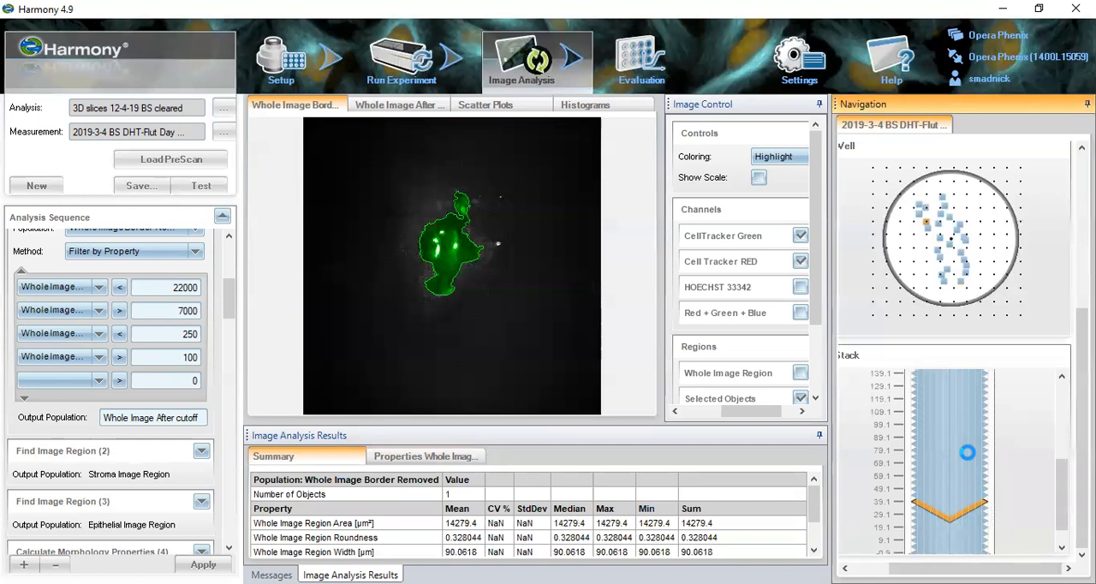
{"action": "key", "text": "Up"}
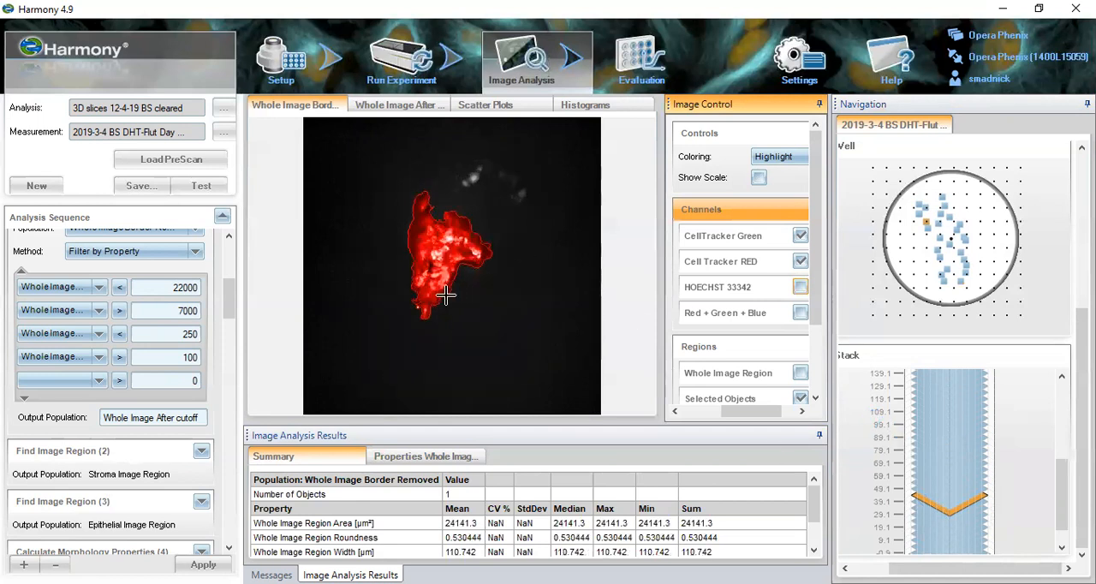
{"action": "left_click", "coordinate": [446, 267]}
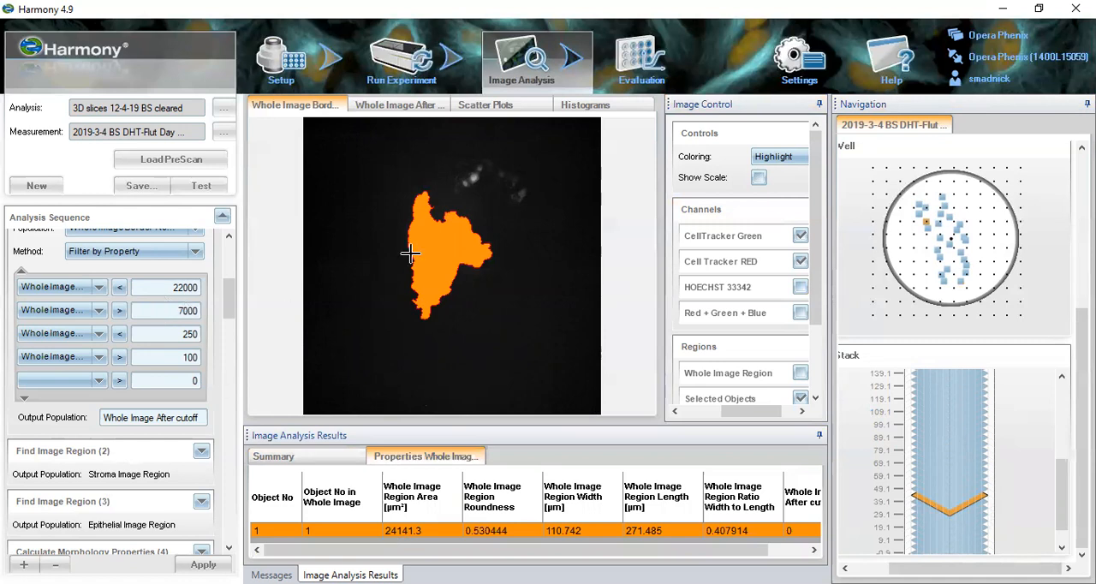
- Go back to a higher plane with an accepted object and display the scatter plots of the property filter
{"action": "left_click", "coordinate": [949, 469]}
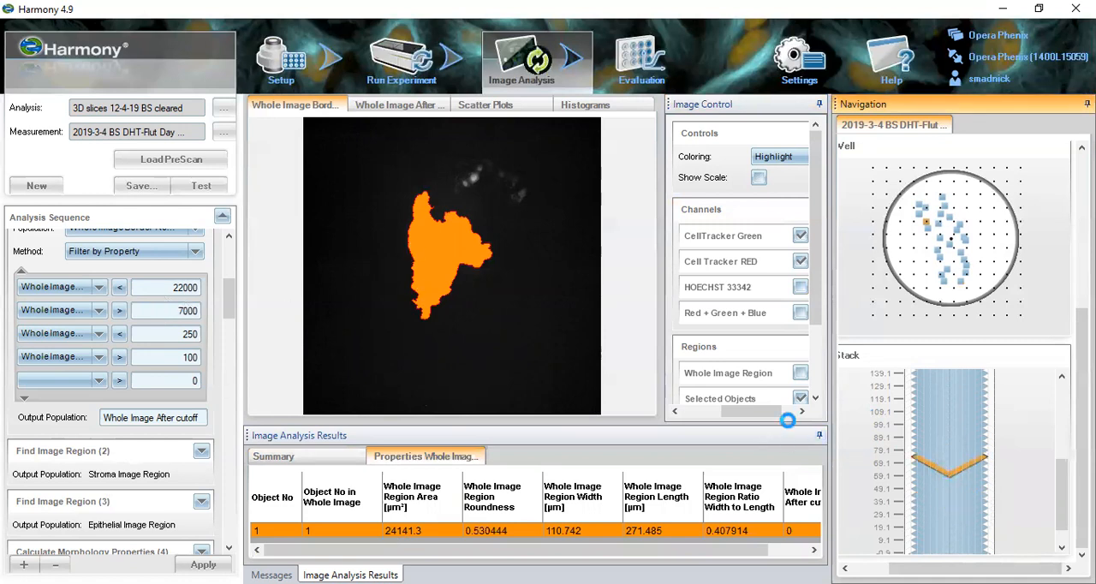
{"action": "left_click", "coordinate": [462, 104]}
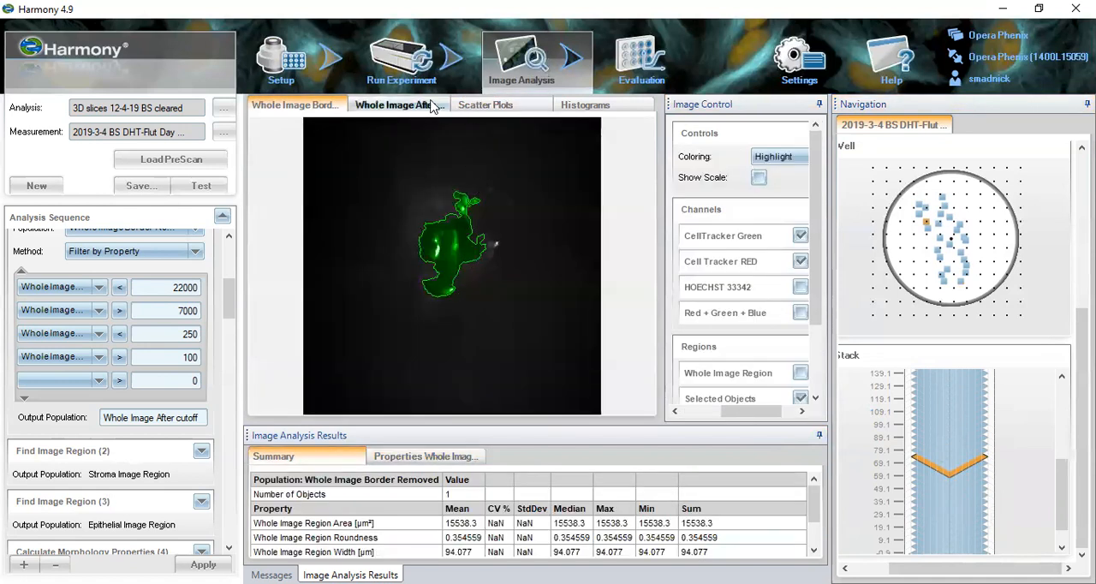
{"action": "left_click", "coordinate": [470, 106]}
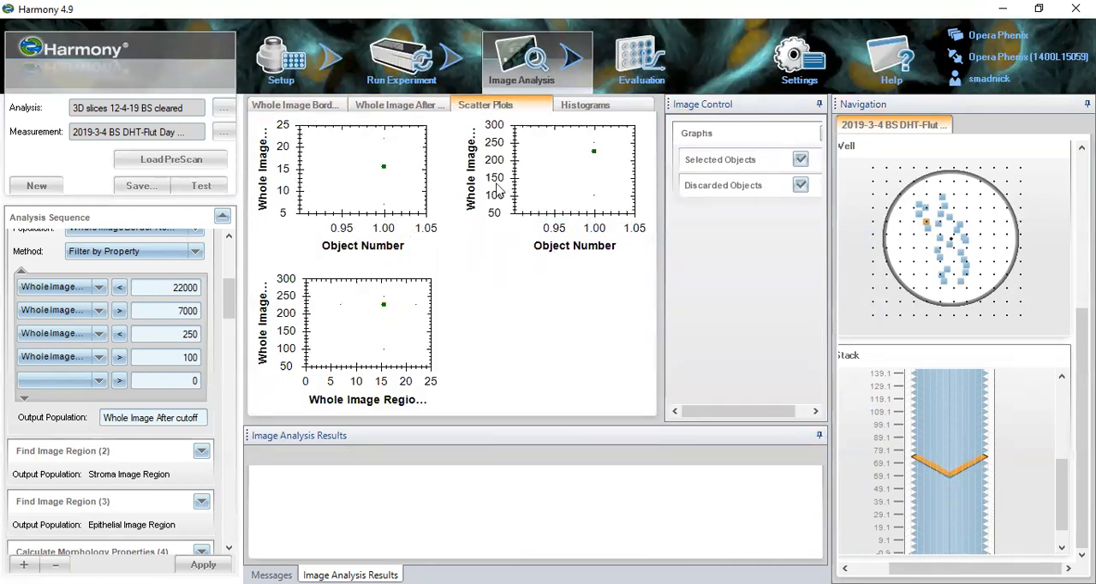
- Display the histograms of the property filter and open the Find Image Region (2) block for the stroma region
{"action": "left_click", "coordinate": [582, 104]}
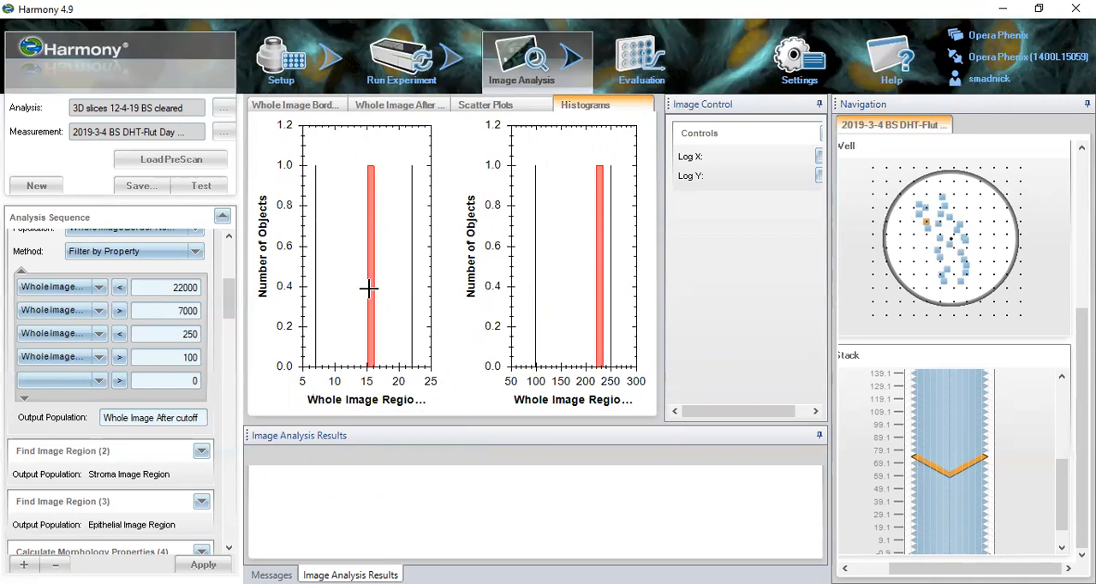
{"action": "left_click_drag", "start_coordinate": [230, 303], "coordinate": [230, 323]}
{"action": "left_click", "coordinate": [161, 320]}
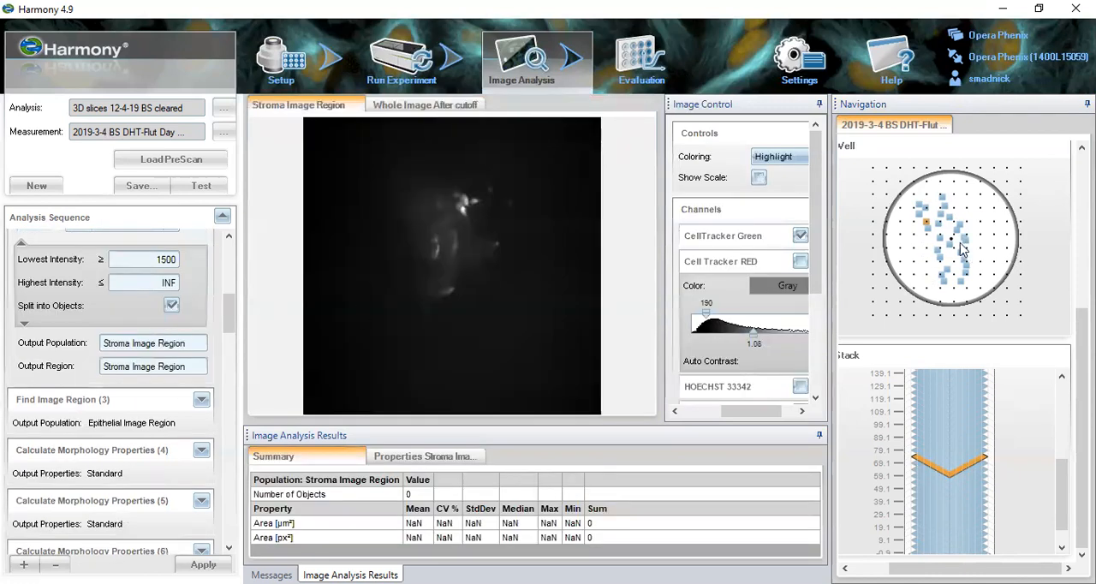
- Switch to well C1 and back to well B1, and display a plane in the middle part of the stack
{"action": "scroll", "coordinate": [1063, 282], "scroll_direction": "up", "scroll_amount": 5}
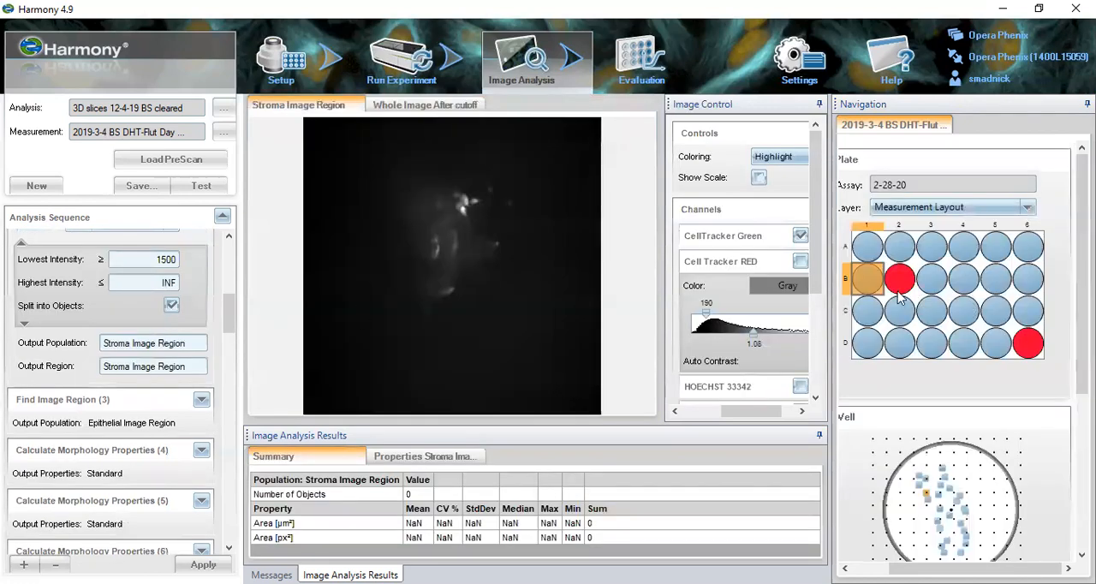
{"action": "left_click", "coordinate": [866, 313]}
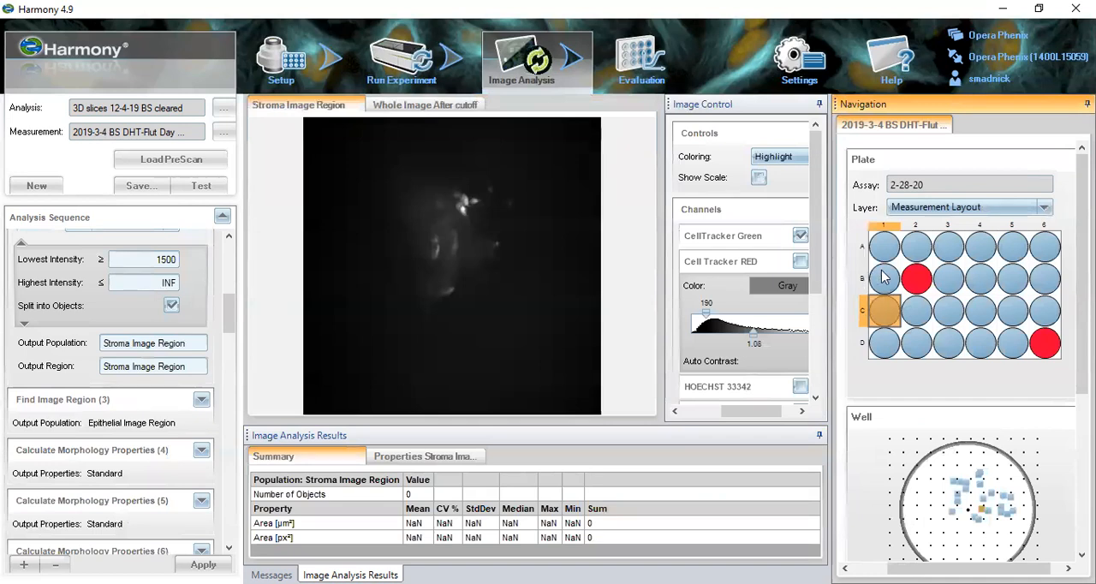
{"action": "left_click", "coordinate": [884, 275]}
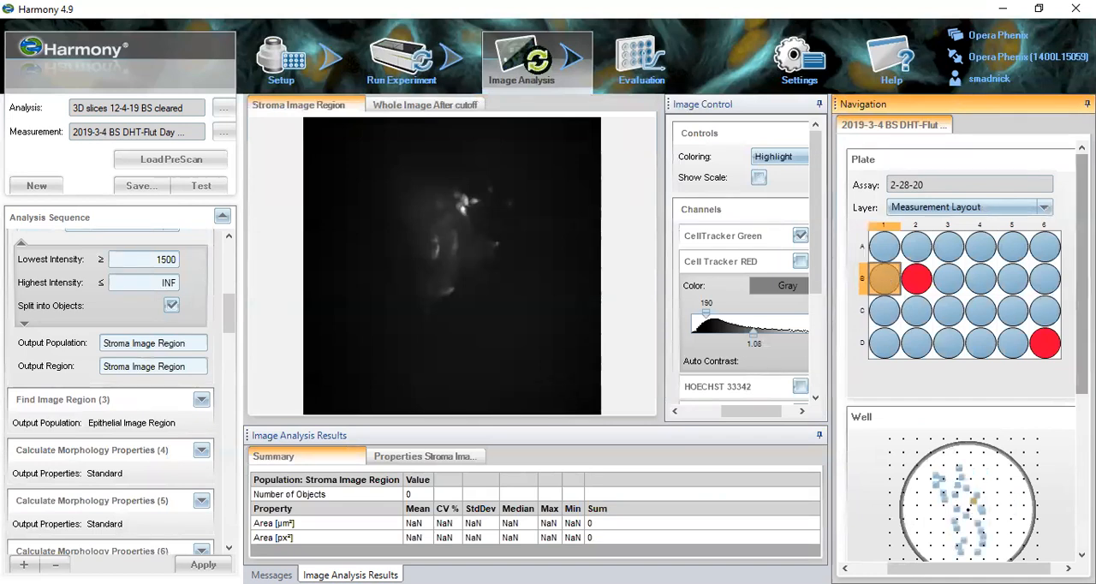
{"action": "scroll", "coordinate": [965, 342], "scroll_direction": "down", "scroll_amount": 5}
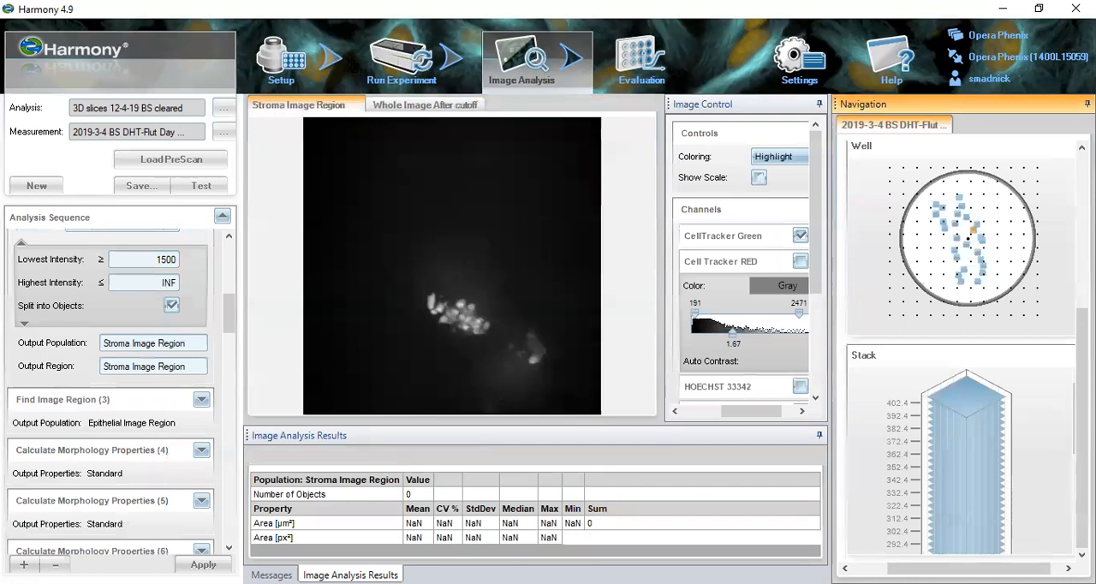
{"action": "left_click_drag", "start_coordinate": [1073, 444], "coordinate": [1072, 524]}
{"action": "left_click", "coordinate": [987, 450]}
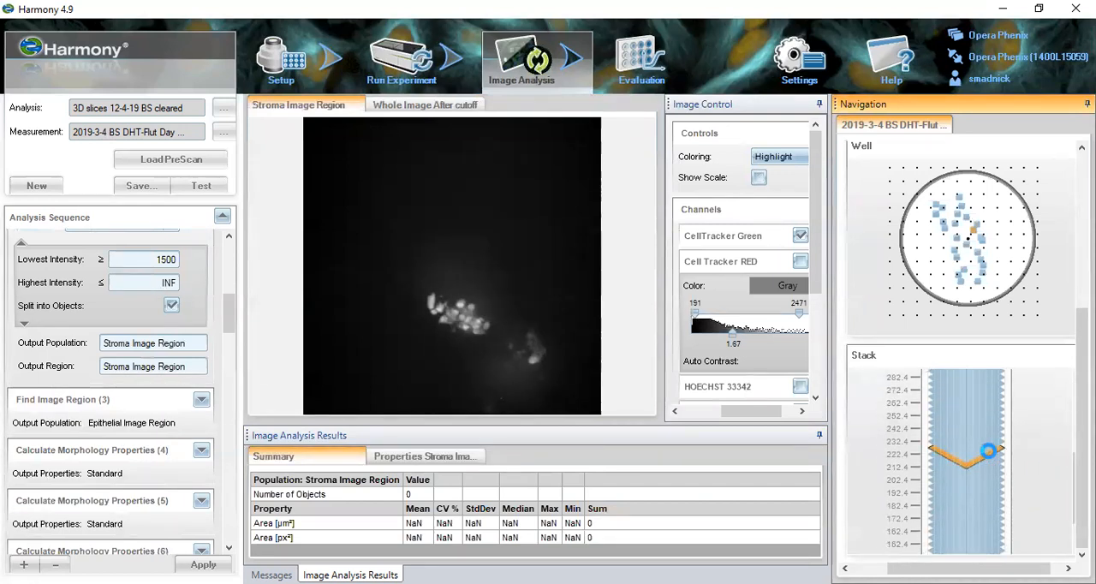
- Step up through the planes of this field to examine where the stroma region is detected
{"action": "key", "text": "Up"}
{"action": "key", "text": "Up"}
{"action": "key", "text": "Up"}
{"action": "key", "text": "Up"}
{"action": "key", "text": "Up"}
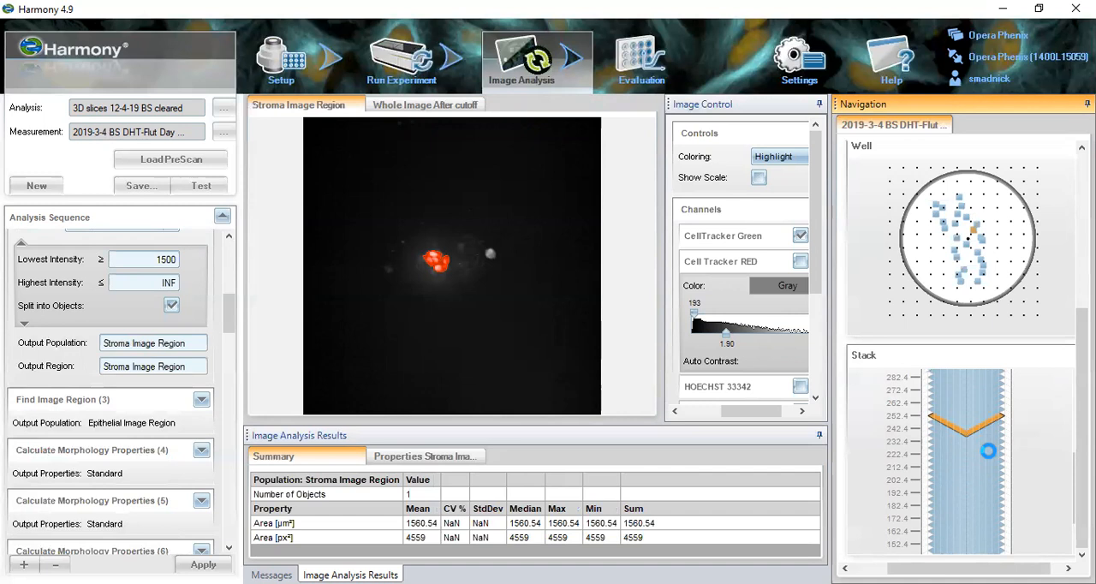
{"action": "key", "text": "Up"}
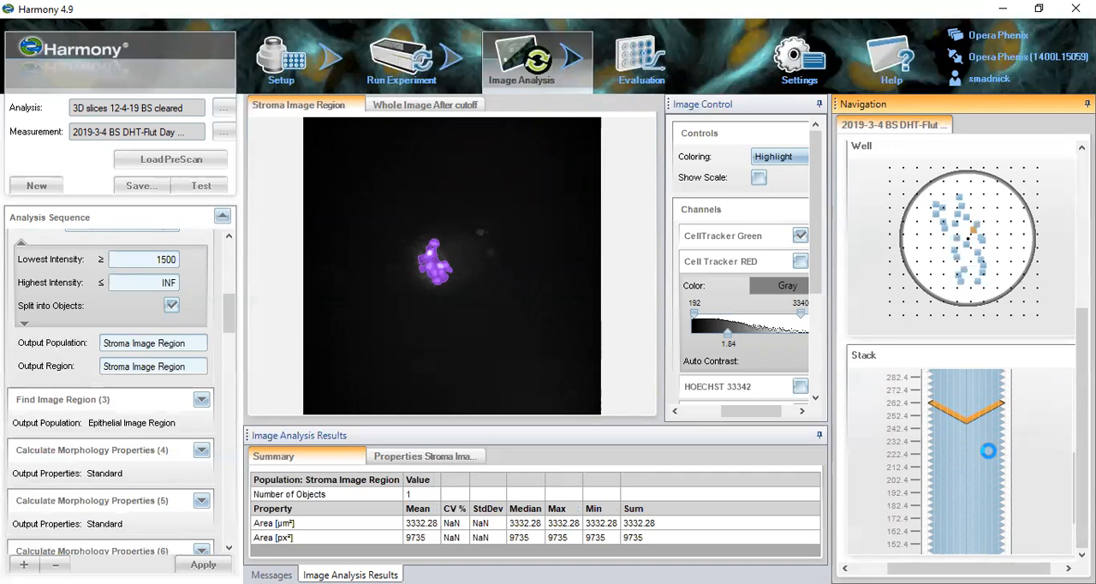
{"action": "key", "text": "Up"}
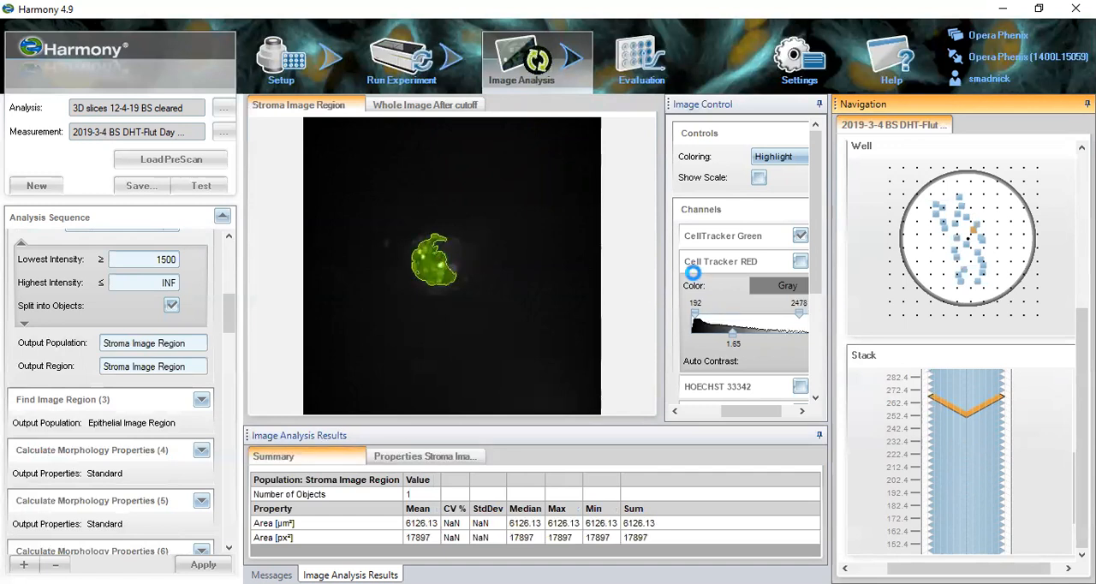
- Raise the lower contrast limit of the Cell Tracker RED channel to 345
{"action": "left_click", "coordinate": [695, 361]}
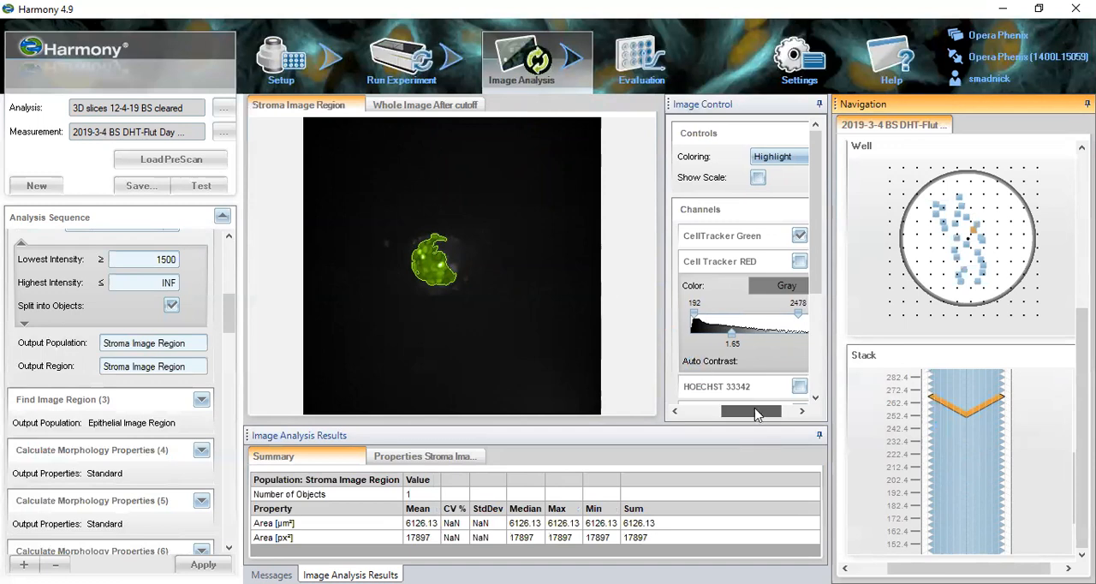
{"action": "left_click", "coordinate": [789, 243]}
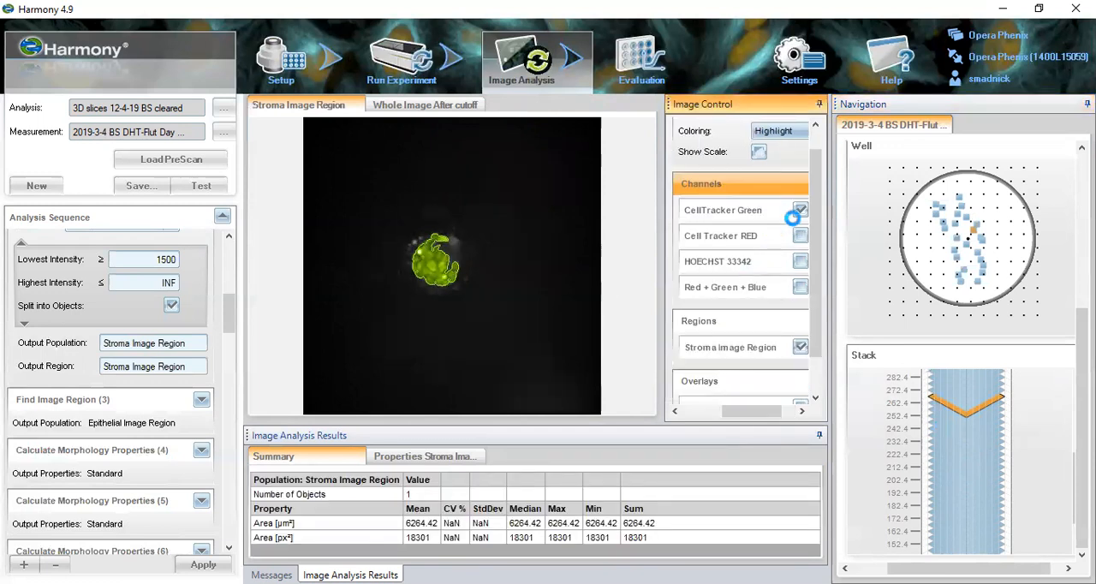
{"action": "left_click_drag", "start_coordinate": [766, 419], "coordinate": [783, 418]}
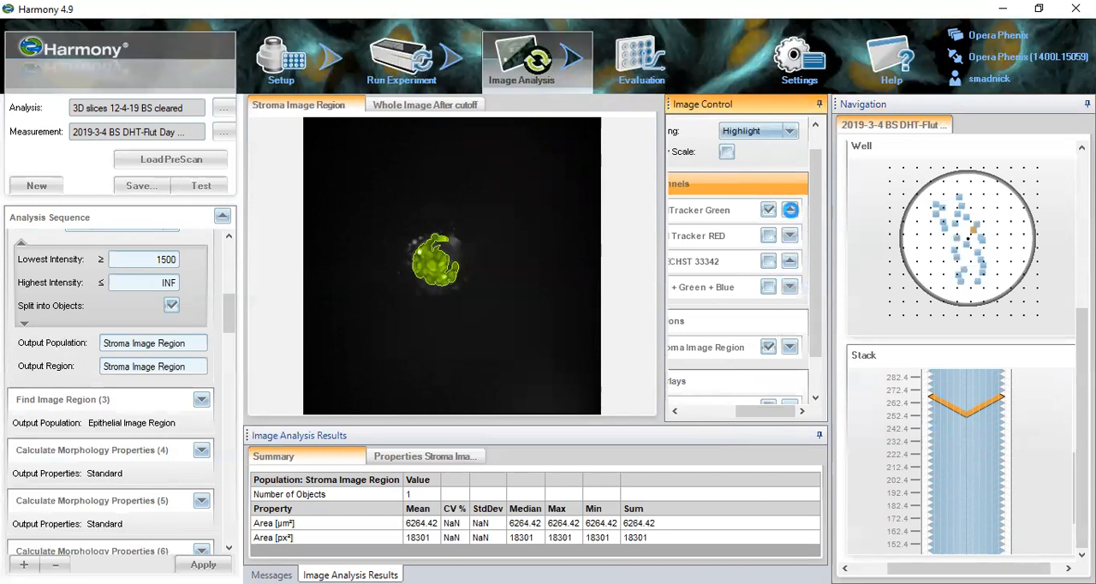
{"action": "left_click", "coordinate": [790, 210]}
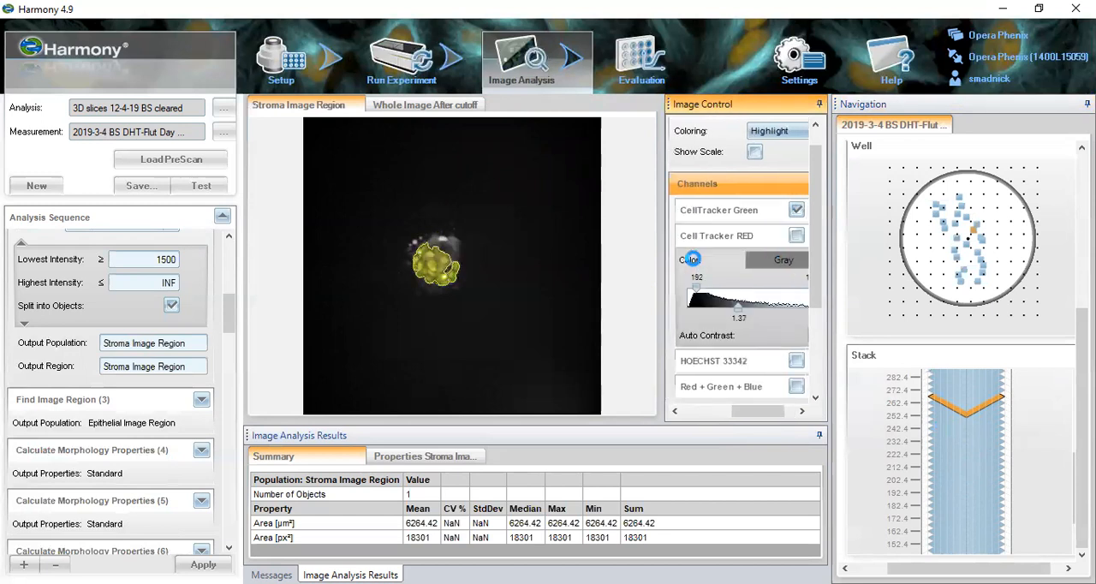
{"action": "mouse_move", "coordinate": [694, 287]}
{"action": "left_mouse_down"}
{"action": "mouse_move", "coordinate": [705, 300]}
{"action": "mouse_move", "coordinate": [704, 289]}
{"action": "left_mouse_up"}
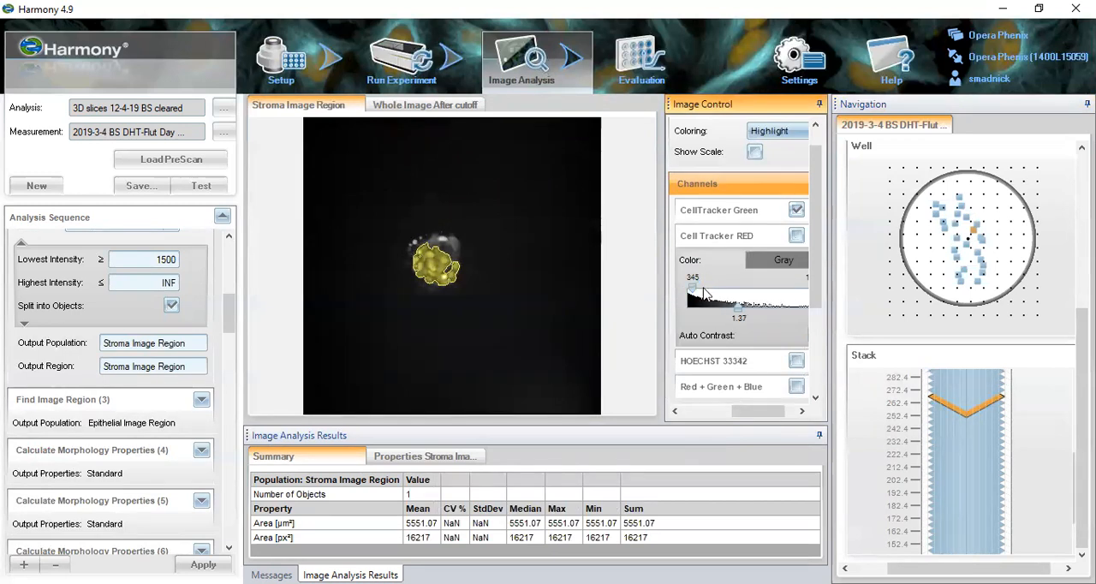
- Expand the CellTracker Green channel settings and raise its lower contrast limit to 824
{"action": "left_click_drag", "start_coordinate": [766, 410], "coordinate": [779, 411]}
{"action": "left_click", "coordinate": [789, 210]}
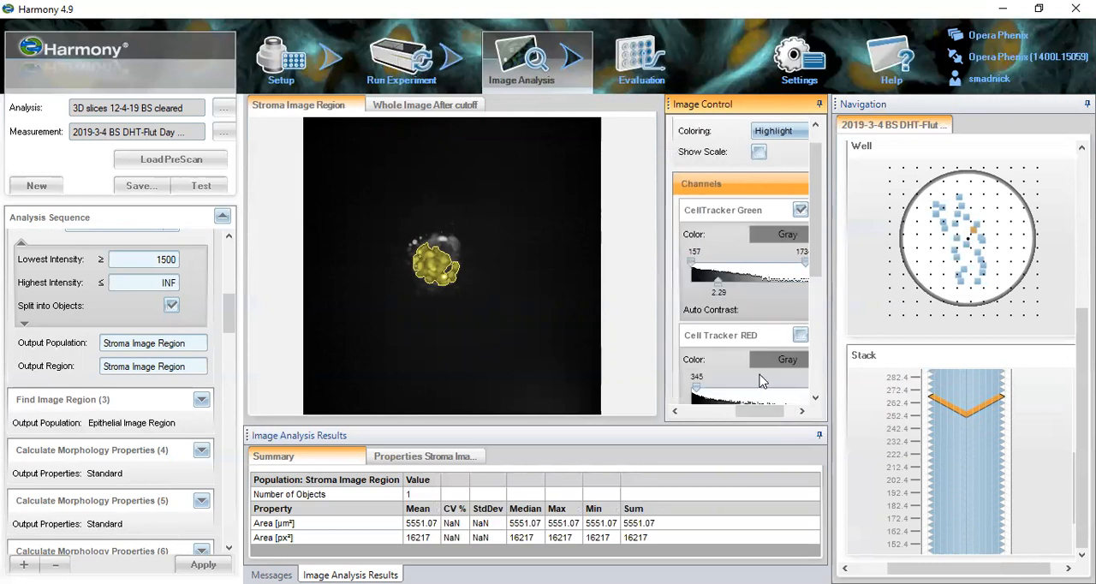
{"action": "left_click_drag", "start_coordinate": [692, 264], "coordinate": [695, 264]}
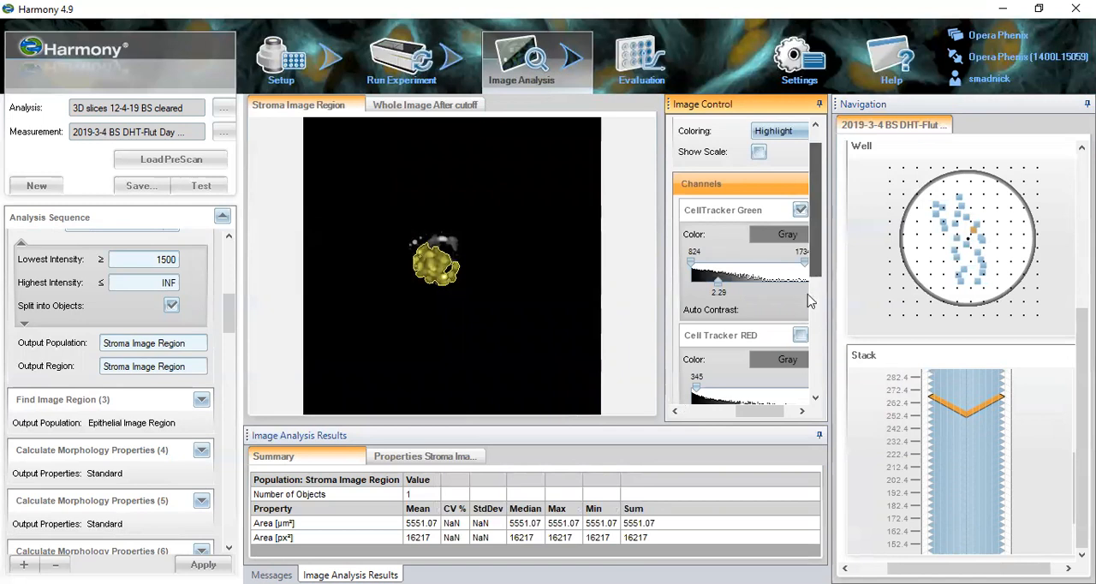
- Toggle the Stroma Image Region overlay off and on to compare it with the green signal
{"action": "scroll", "coordinate": [803, 308], "scroll_direction": "down", "scroll_amount": 5}
{"action": "left_click", "coordinate": [799, 336]}
{"action": "left_click", "coordinate": [801, 336]}
{"action": "left_click", "coordinate": [800, 336]}
{"action": "left_click", "coordinate": [801, 336]}
{"action": "left_click", "coordinate": [800, 337]}
{"action": "left_click", "coordinate": [800, 336]}
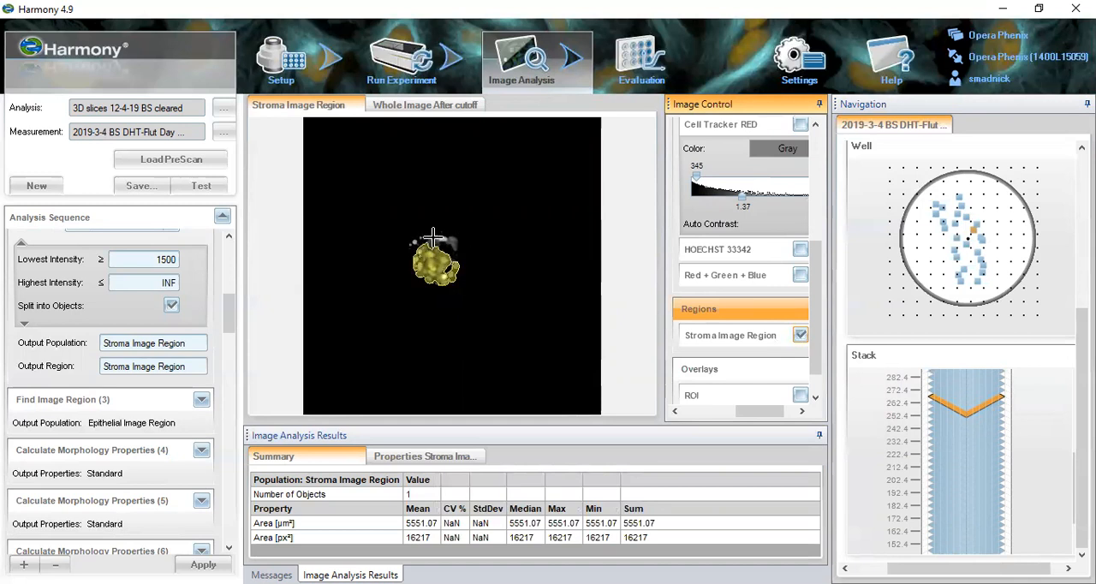
- Show the Whole Image After cutoff view for comparison and return to the Stroma Image Region view
{"action": "left_click", "coordinate": [390, 104]}
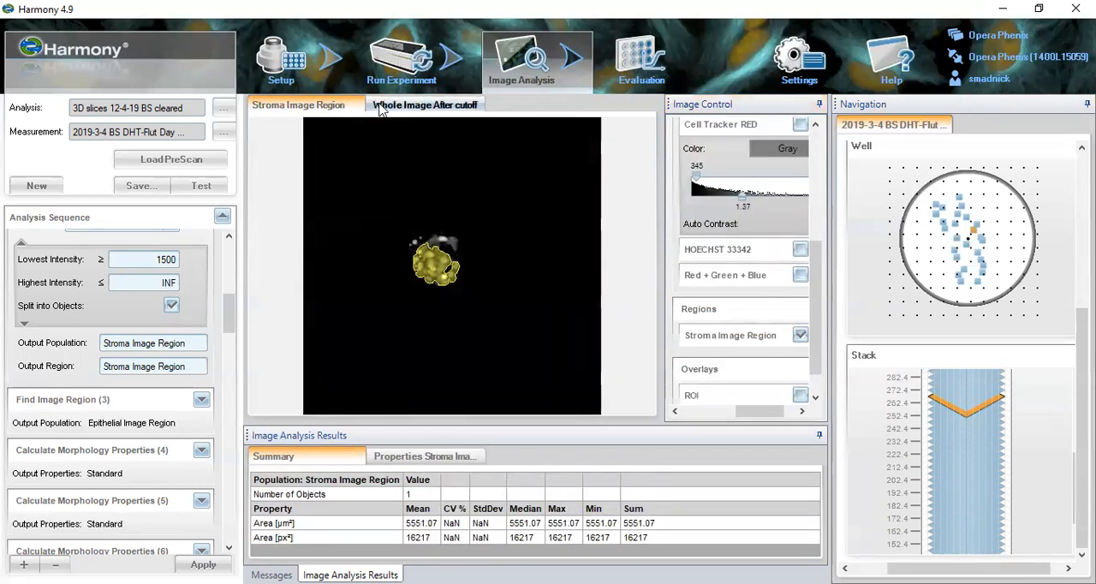
{"action": "left_click", "coordinate": [376, 104]}
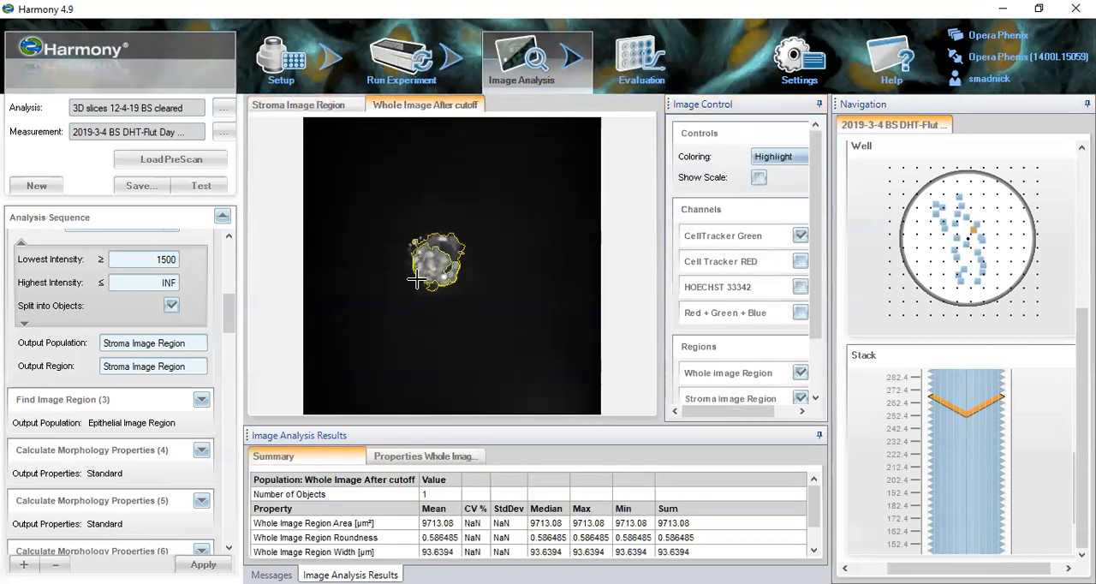
{"action": "left_click", "coordinate": [345, 109]}
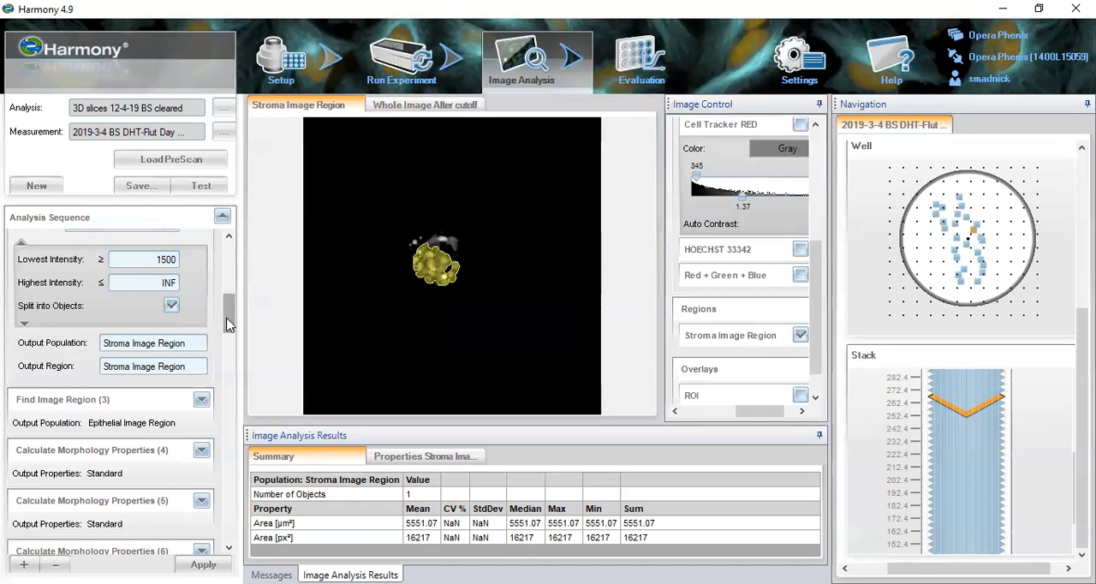
- Review the channel choice of Find Image Region (2) and open Find Image Region (3) for the epithelial region
{"action": "scroll", "coordinate": [228, 324], "scroll_direction": "up", "scroll_amount": 3}
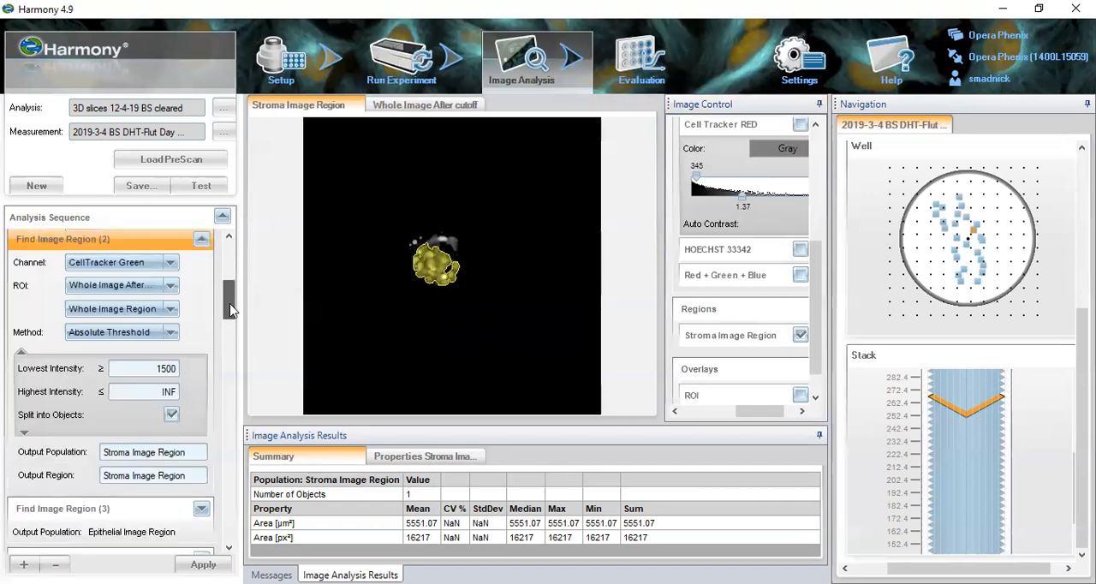
{"action": "left_click", "coordinate": [172, 263]}
{"action": "left_click", "coordinate": [174, 266]}
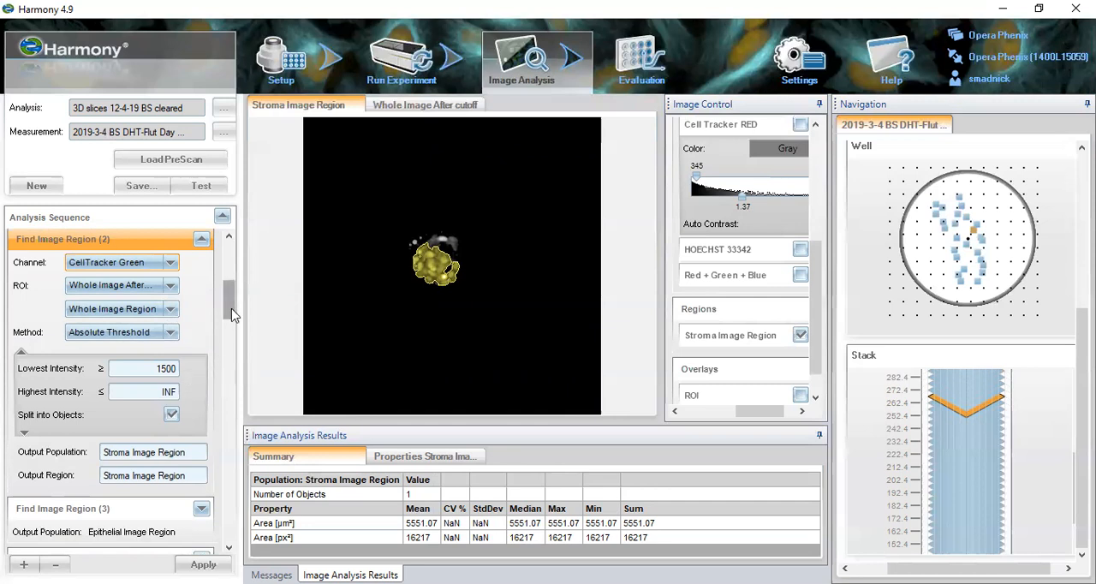
{"action": "mouse_move", "coordinate": [232, 314]}
{"action": "left_mouse_down"}
{"action": "mouse_move", "coordinate": [231, 285]}
{"action": "mouse_move", "coordinate": [231, 334]}
{"action": "left_mouse_up"}
{"action": "left_click", "coordinate": [173, 409]}
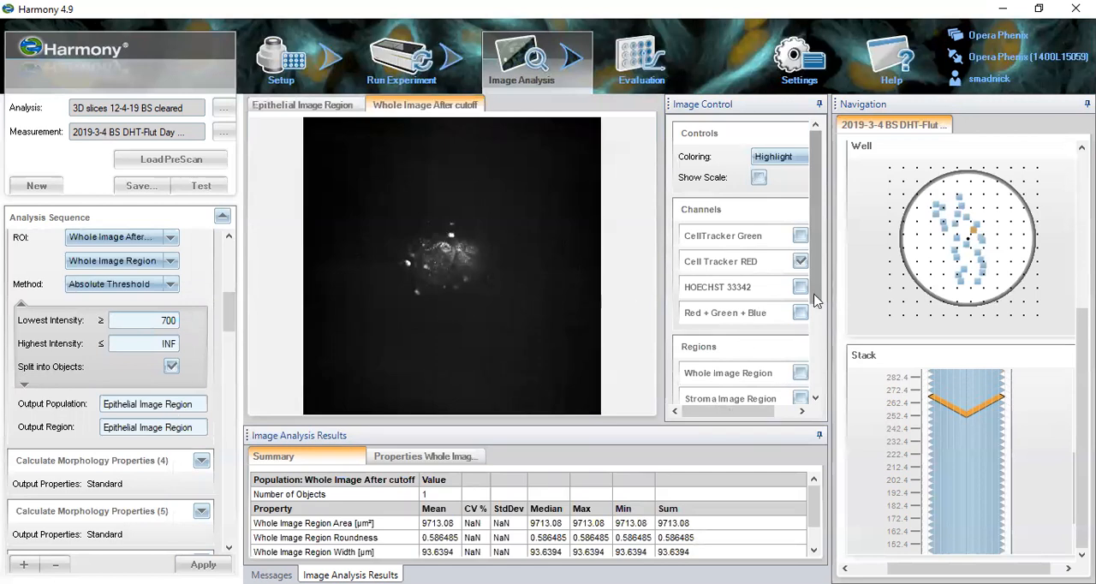
- Display higher planes of the stack in the red channel and show the Epithelial Image Region view
{"action": "left_click", "coordinate": [964, 394]}
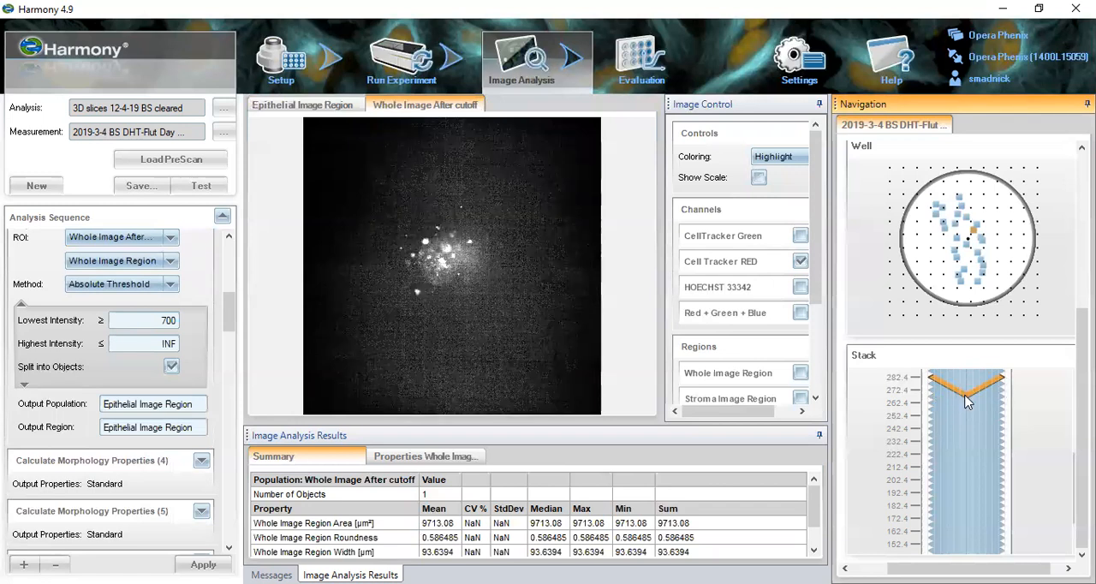
{"action": "key", "text": "Up"}
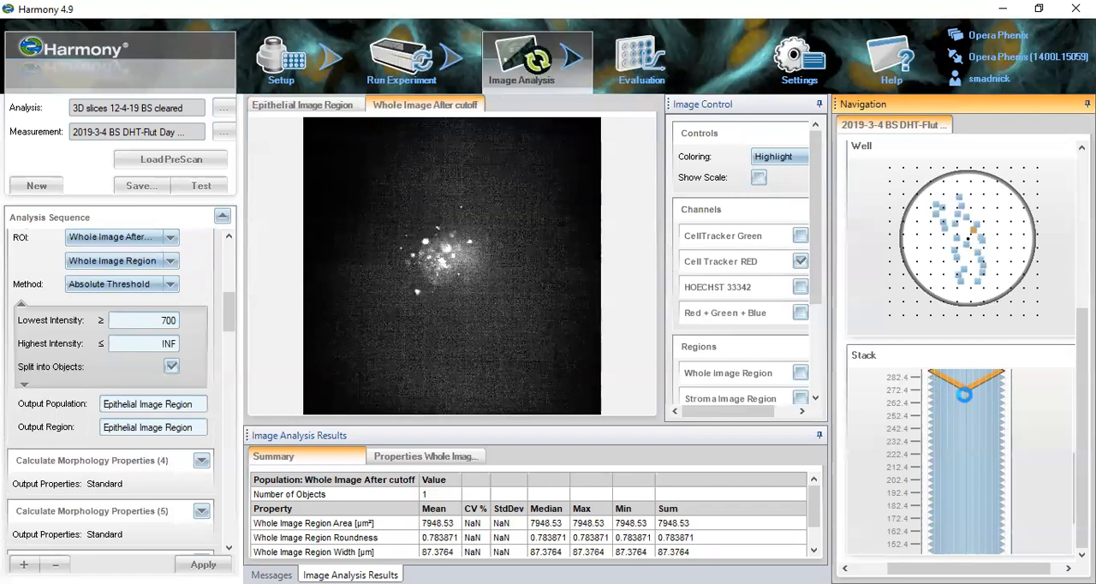
{"action": "key", "text": "Up"}
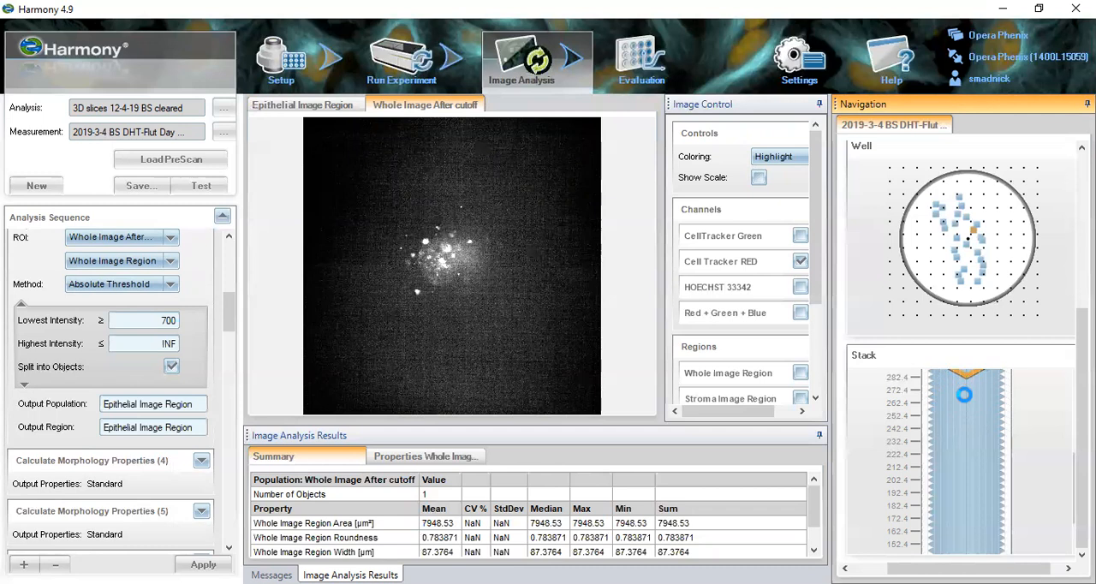
{"action": "left_click", "coordinate": [351, 106]}
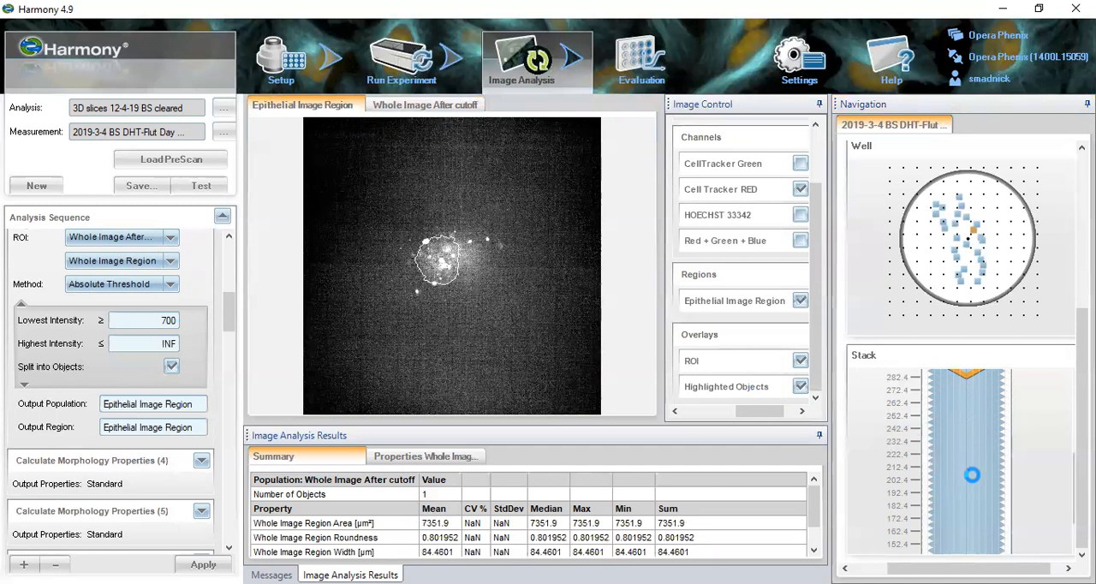
- Go to a lower plane and step up to the one at the 242.4 mark to examine the epithelial region
{"action": "left_click", "coordinate": [970, 468]}
{"action": "key", "text": "Up"}
{"action": "key", "text": "Up"}
{"action": "key", "text": "Up"}
{"action": "key", "text": "Up"}
{"action": "key", "text": "Up"}
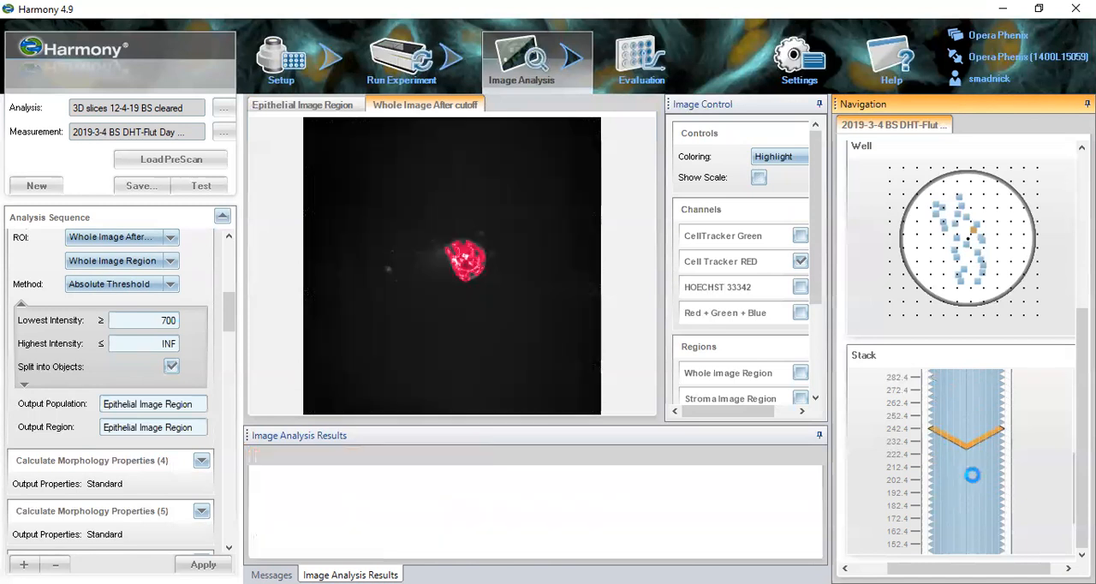
- Hide the Cell Tracker RED channel and toggle the Epithelial Image Region outline to identify it
{"action": "left_click", "coordinate": [800, 259]}
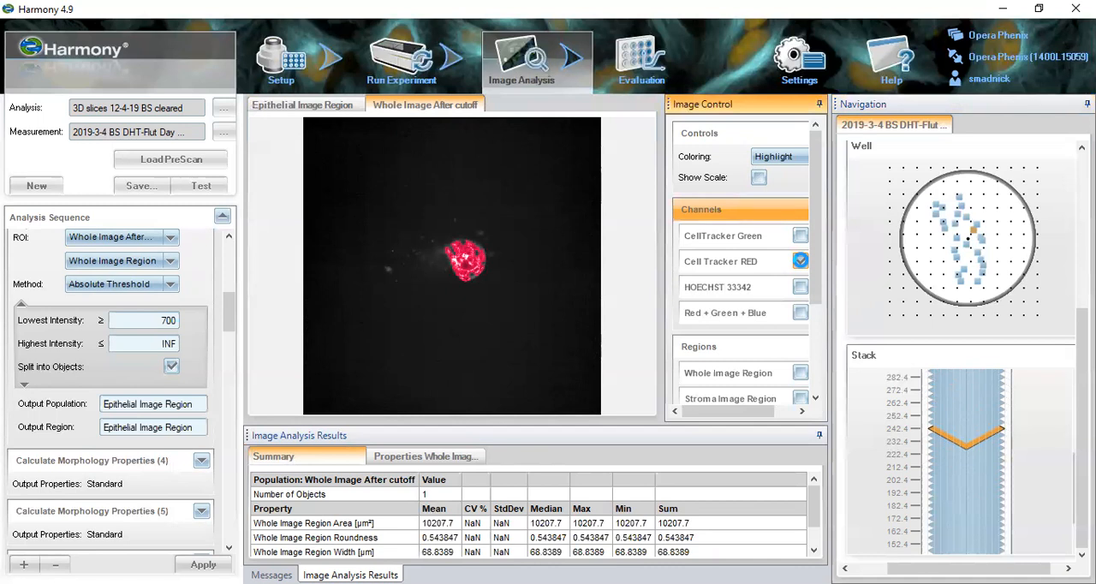
{"action": "left_click", "coordinate": [801, 262]}
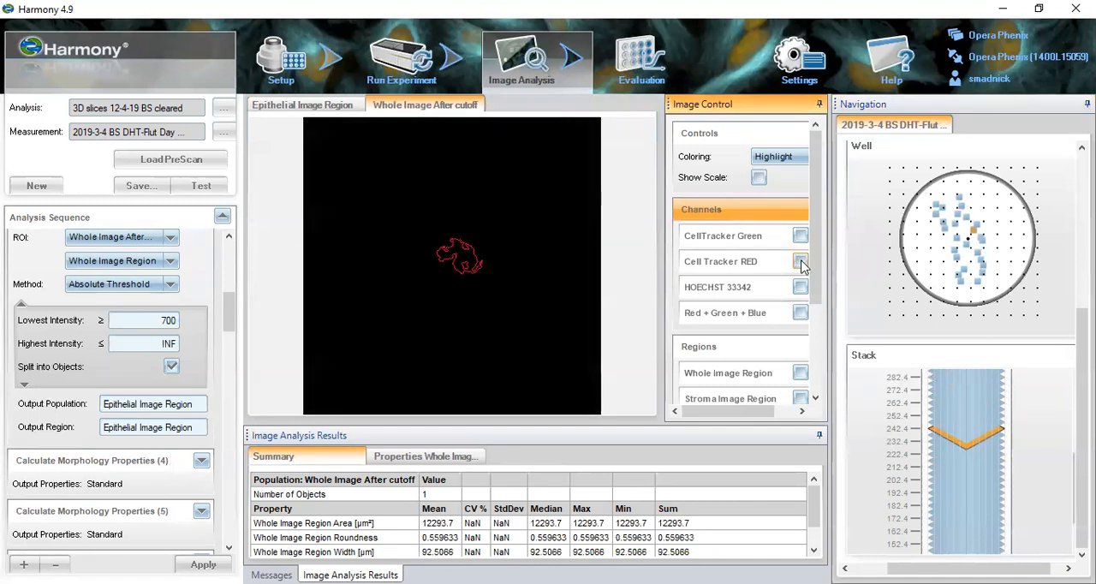
{"action": "left_click_drag", "start_coordinate": [818, 297], "coordinate": [818, 315]}
{"action": "left_click", "coordinate": [800, 388]}
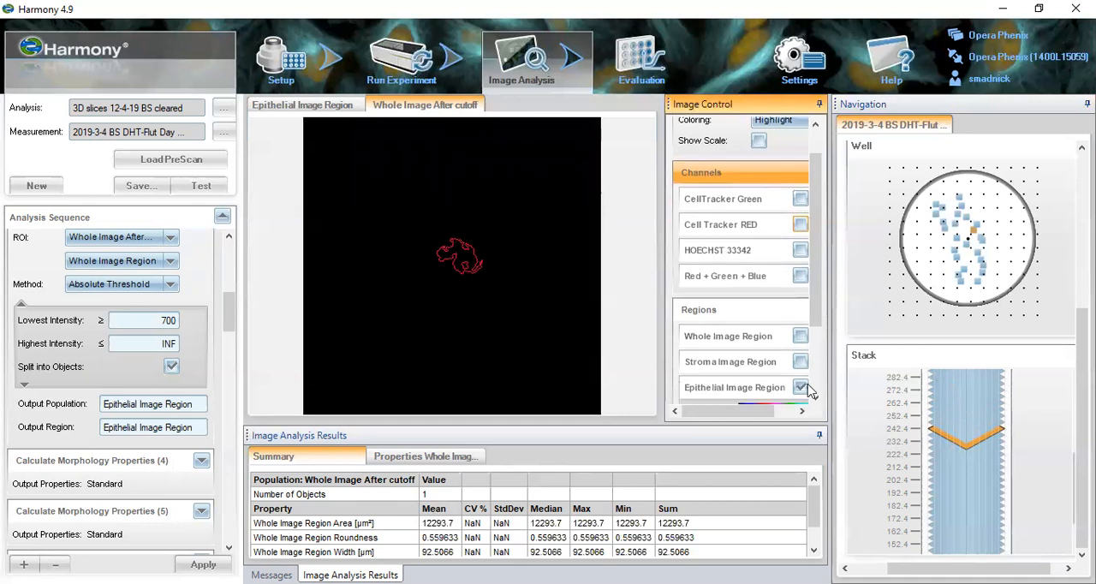
{"action": "left_click", "coordinate": [800, 388]}
{"action": "left_click", "coordinate": [801, 388]}
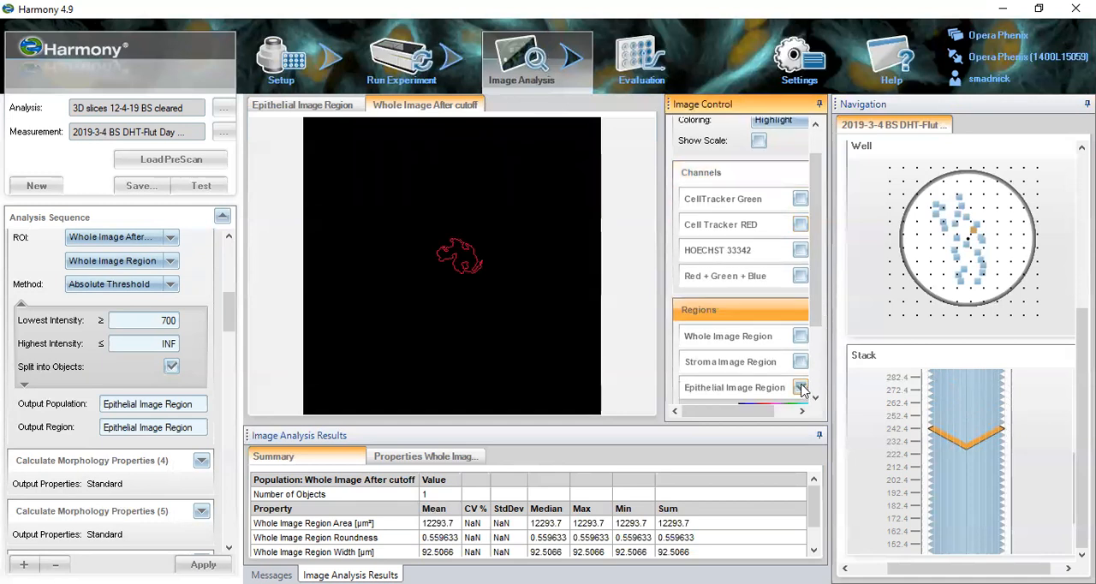
- Add the Stroma Image Region and Whole Image Region outlines to the epithelial one and display the Cell Tracker RED channel beneath
{"action": "left_click", "coordinate": [800, 336]}
{"action": "left_click", "coordinate": [800, 336]}
{"action": "left_click", "coordinate": [800, 362]}
{"action": "left_click", "coordinate": [801, 364]}
{"action": "left_click", "coordinate": [801, 364]}
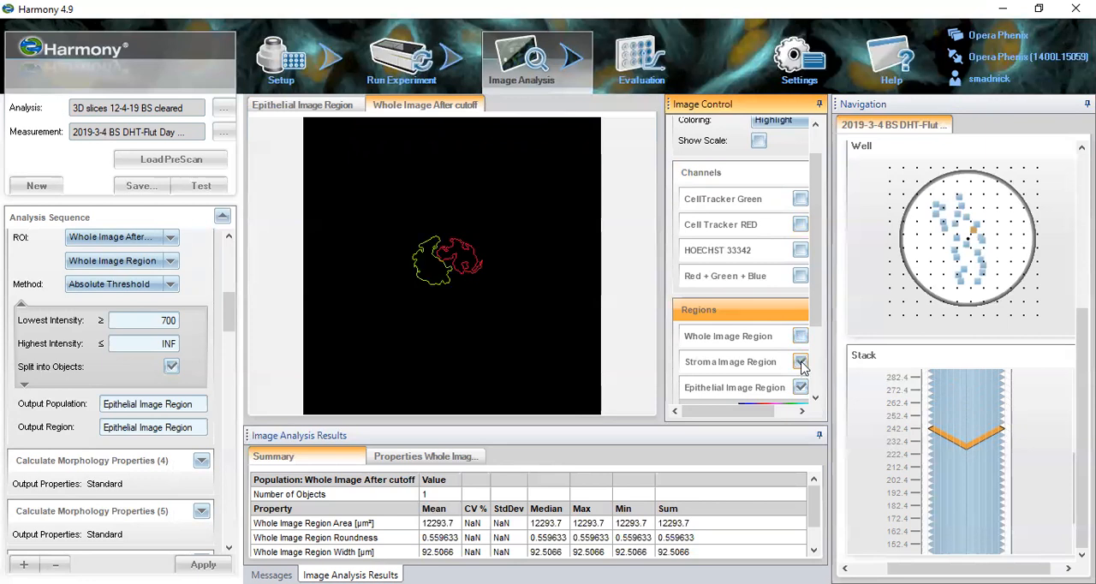
{"action": "left_click", "coordinate": [800, 338]}
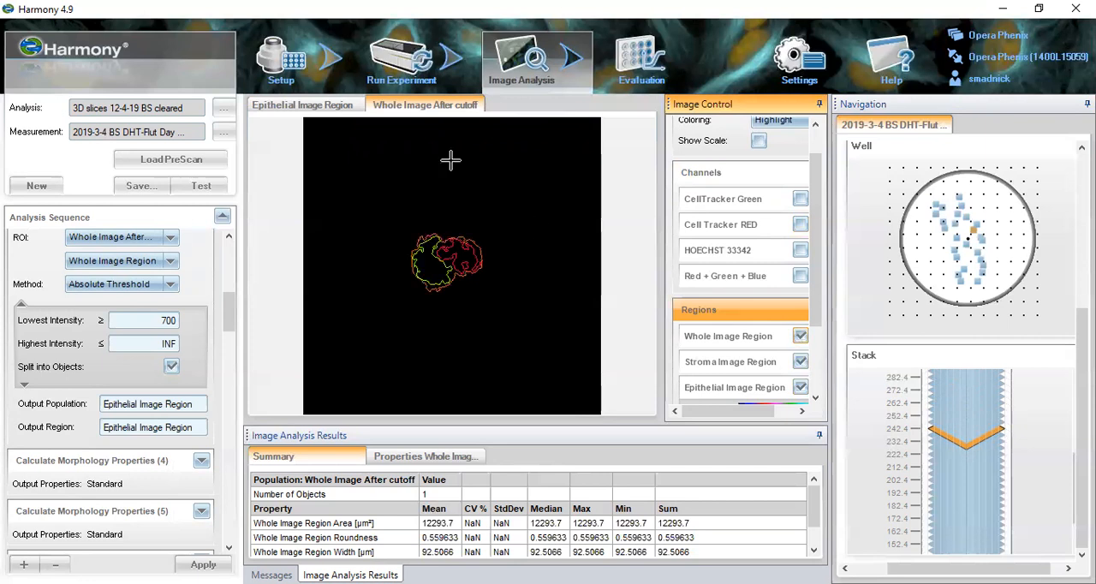
{"action": "left_click", "coordinate": [800, 225]}
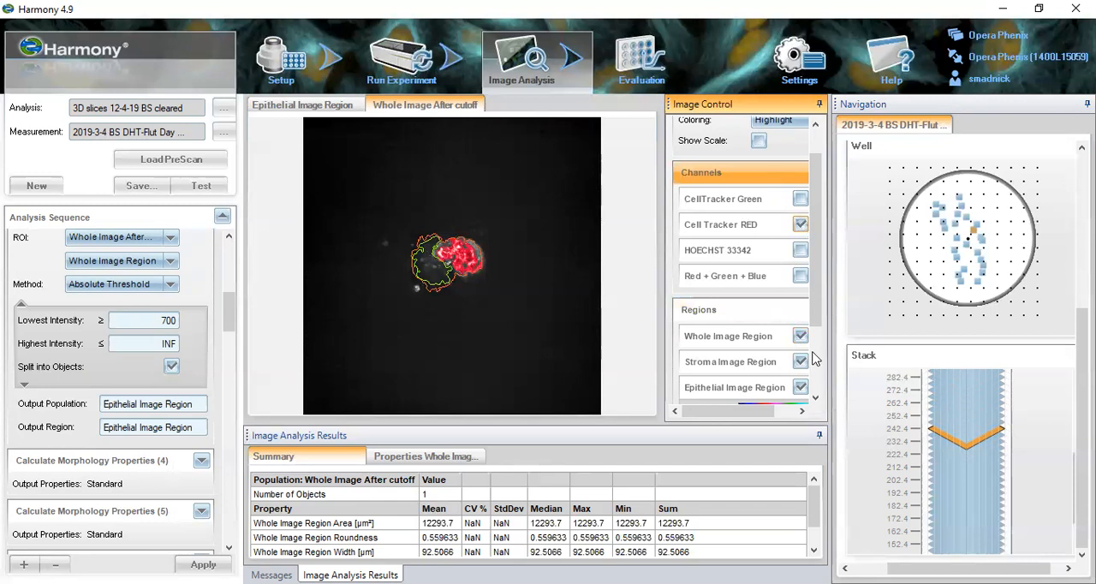
- Expand the Cell Tracker RED channel settings and raise its lower contrast limit to 407
{"action": "left_click_drag", "start_coordinate": [755, 411], "coordinate": [780, 411]}
{"action": "left_click", "coordinate": [789, 226]}
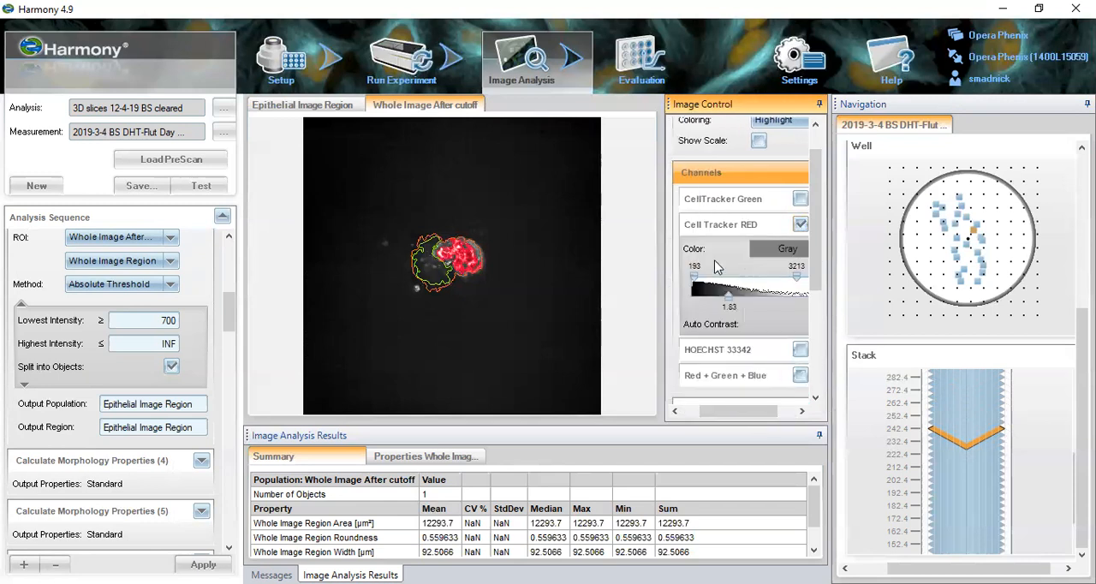
{"action": "left_click_drag", "start_coordinate": [693, 281], "coordinate": [702, 282]}
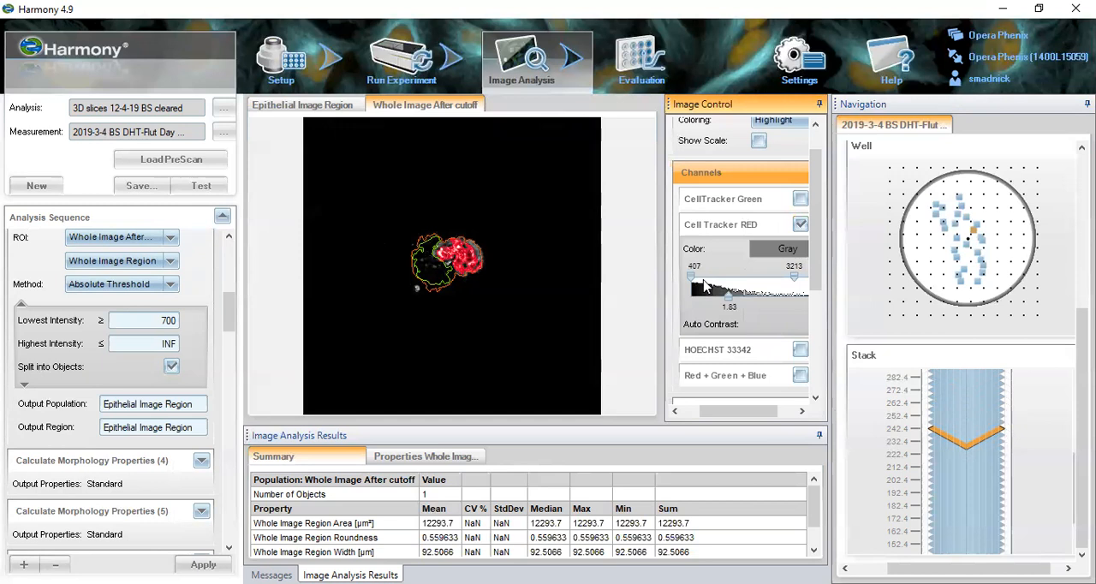
- Toggle the Whole, Stroma and Epithelial Image Region outlines to compare them, leaving all three hidden
{"action": "left_click_drag", "start_coordinate": [754, 409], "coordinate": [735, 409]}
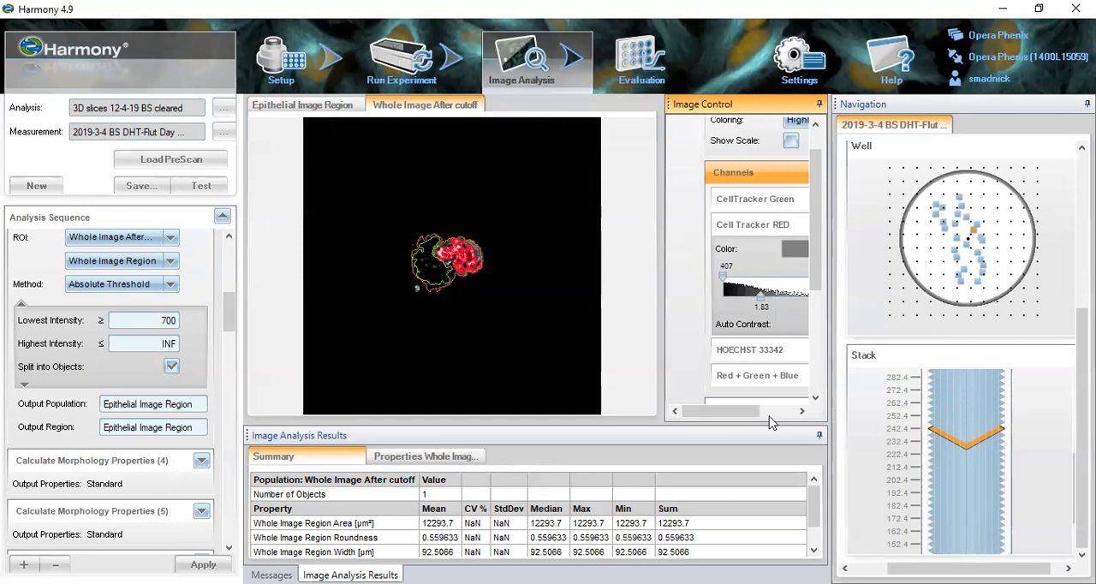
{"action": "scroll", "coordinate": [817, 291], "scroll_direction": "down", "scroll_amount": 3}
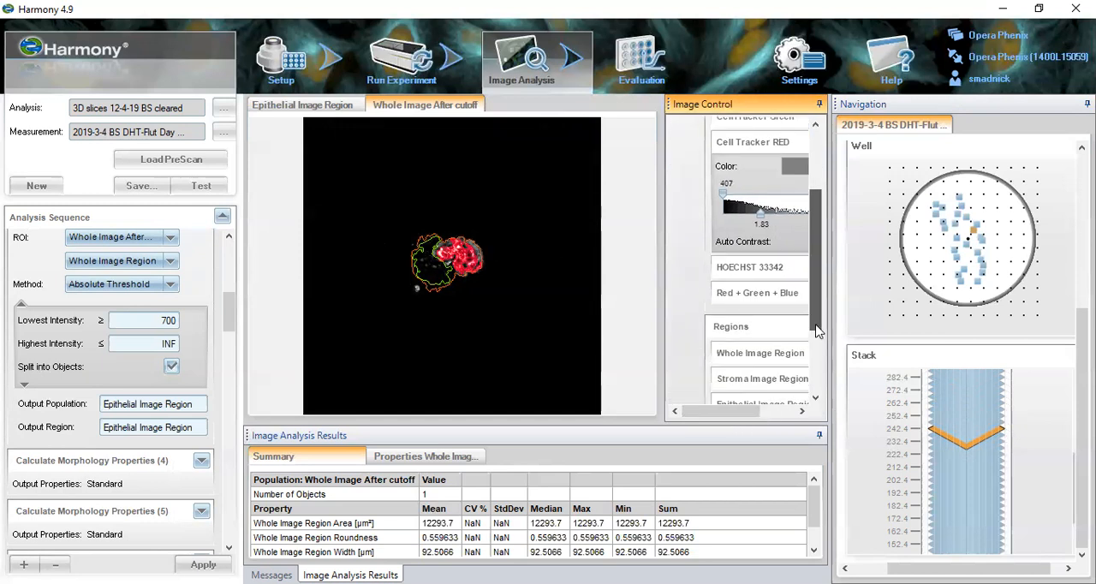
{"action": "left_click_drag", "start_coordinate": [743, 412], "coordinate": [779, 411]}
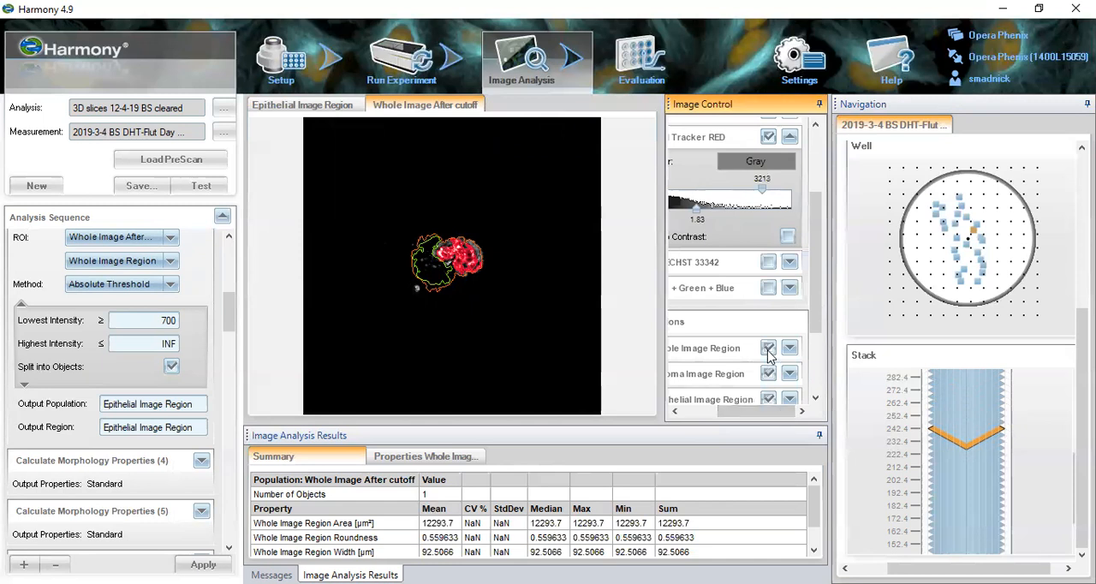
{"action": "left_click", "coordinate": [768, 348]}
{"action": "left_click", "coordinate": [767, 348]}
{"action": "left_click", "coordinate": [767, 374]}
{"action": "left_click", "coordinate": [767, 400]}
{"action": "left_click", "coordinate": [768, 398]}
{"action": "left_click", "coordinate": [767, 347]}
{"action": "left_click", "coordinate": [768, 398]}
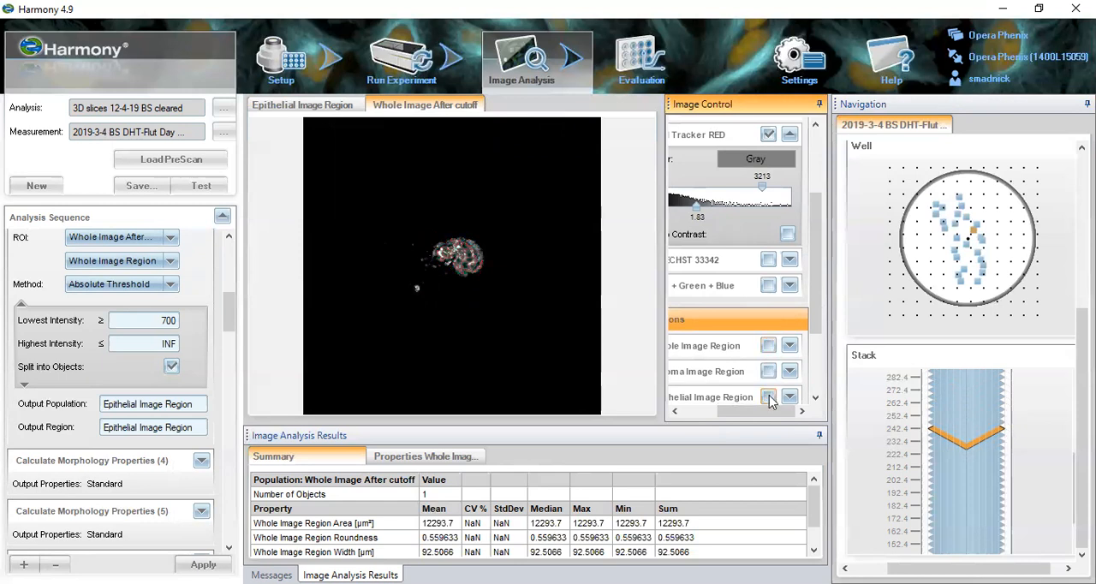
- Toggle the Epithelial Image Region outline over the red signal to compare its coverage, leaving it displayed
{"action": "left_click", "coordinate": [768, 398]}
{"action": "left_click", "coordinate": [768, 397]}
{"action": "left_click", "coordinate": [768, 397]}
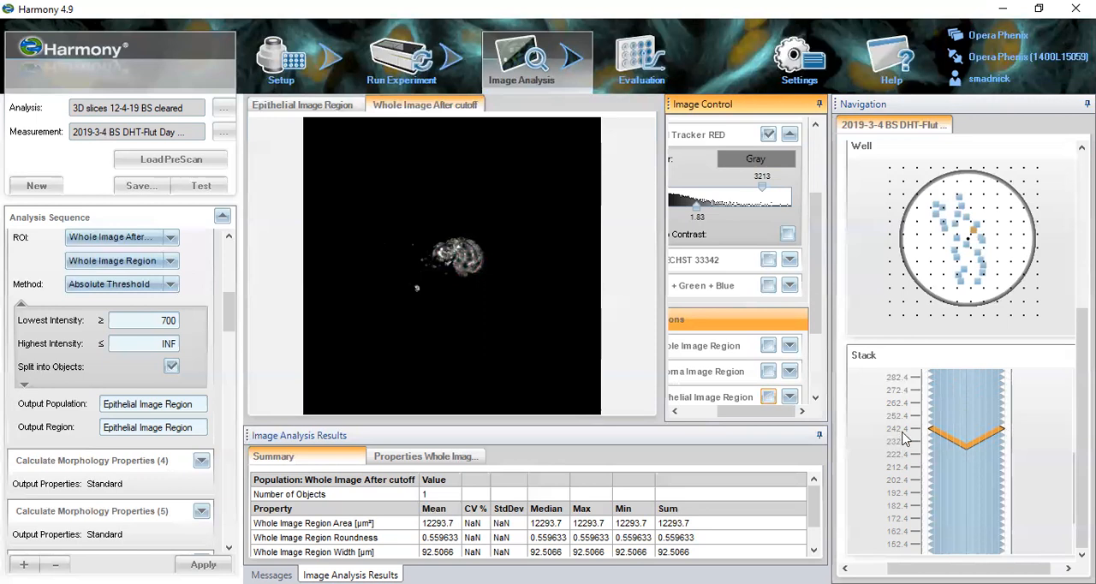
{"action": "left_click", "coordinate": [768, 397]}
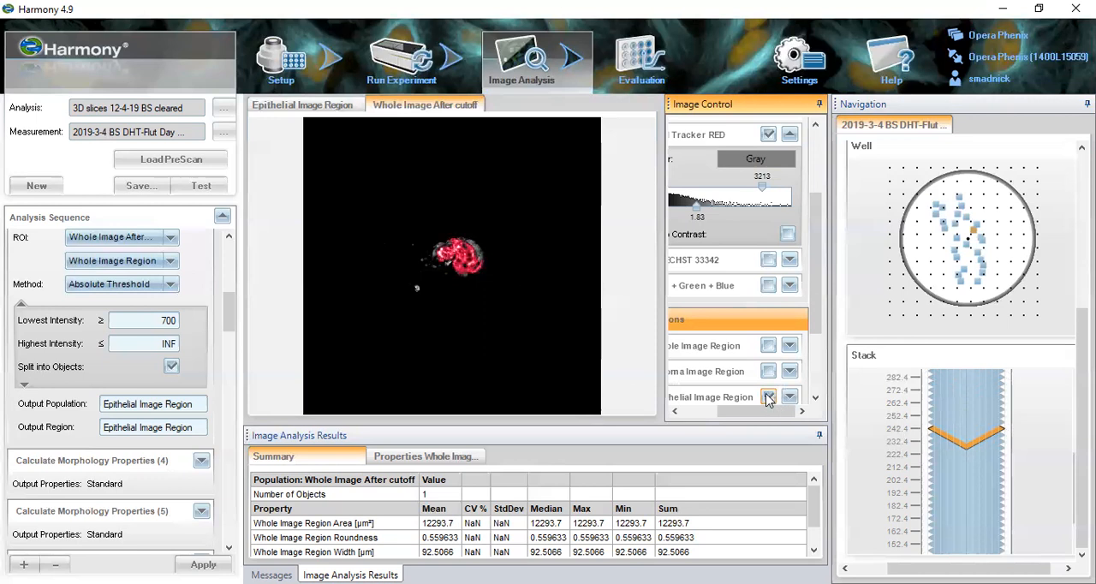
- Try a lowest intensity threshold of 600 for the Epithelial Image Region and apply it
{"action": "double_click", "coordinate": [163, 320]}
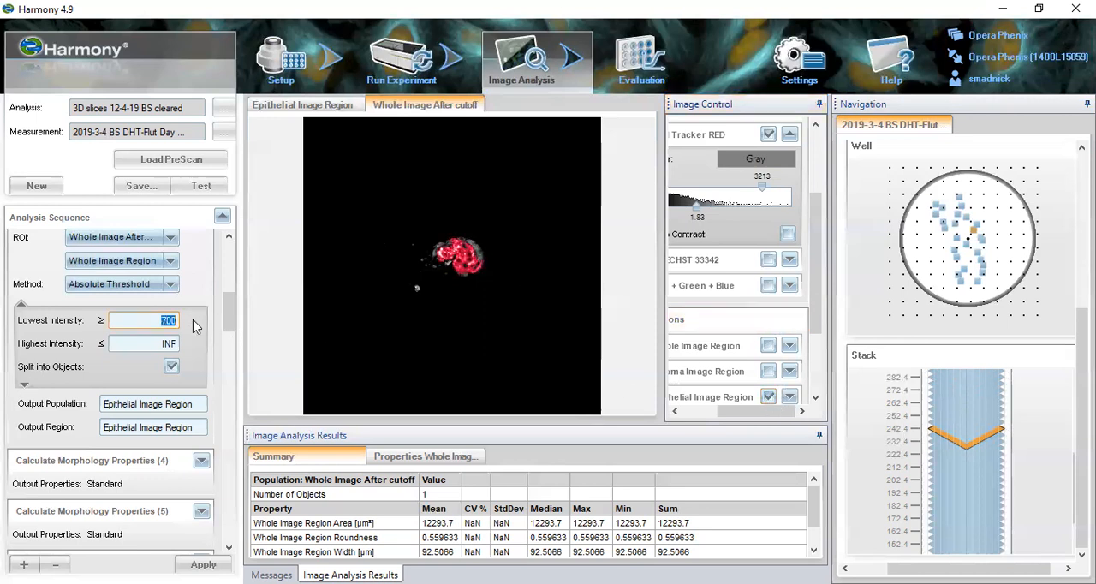
{"action": "type", "text": "600"}
{"action": "left_click", "coordinate": [202, 561]}
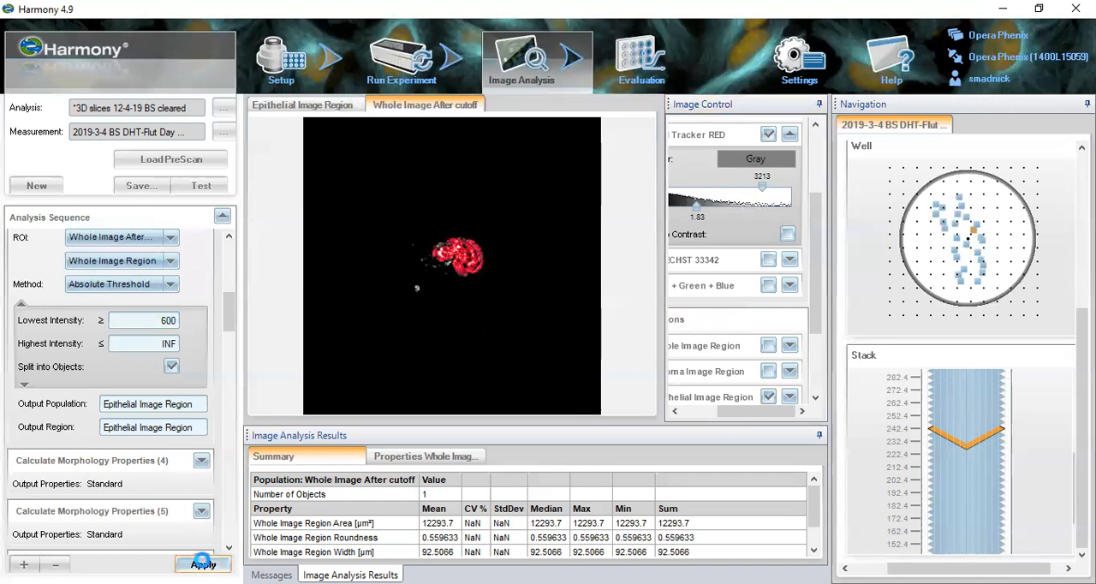
- Set the Epithelial Image Region's lowest intensity threshold to 550 and apply it
{"action": "double_click", "coordinate": [176, 320]}
{"action": "type", "text": "550"}
{"action": "key", "text": "Tab"}
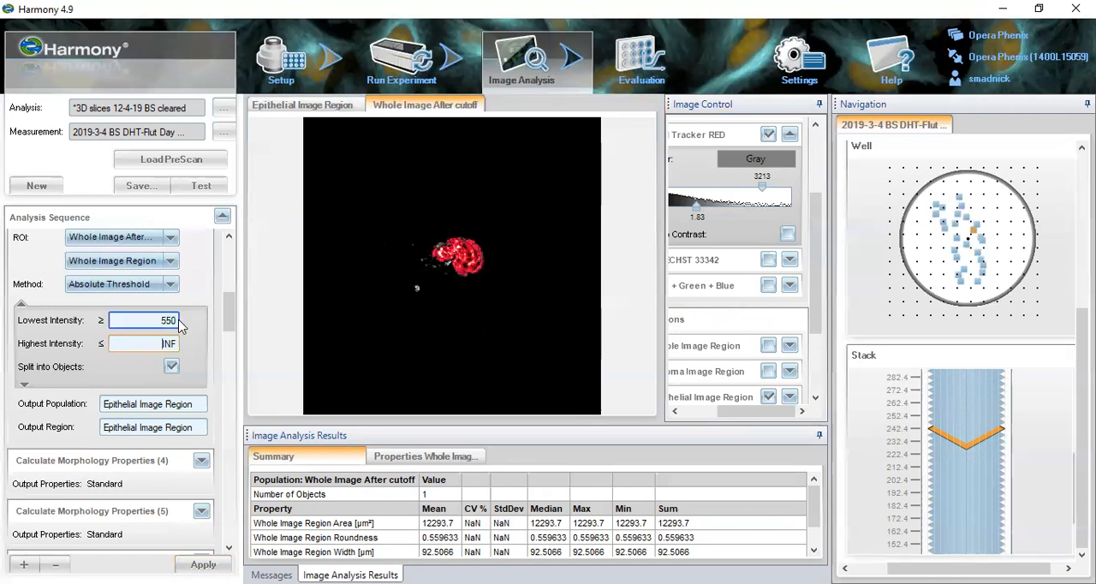
{"action": "left_click", "coordinate": [203, 564]}
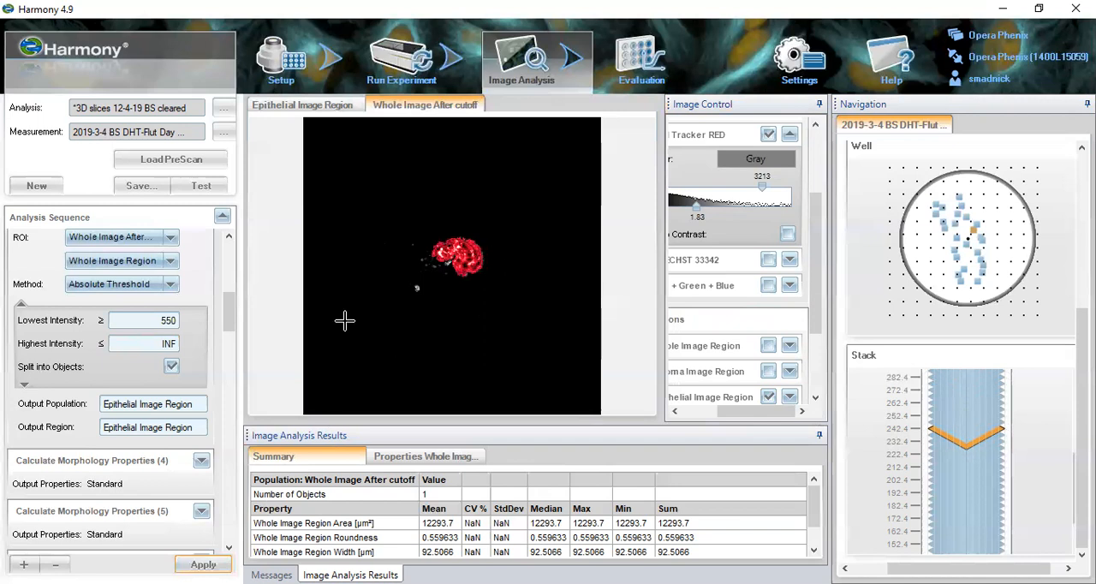
- Open Calculate Morphology Properties (4), (5) and (6) in turn to examine the Whole, Epithelial and Stroma Area settings
{"action": "left_click_drag", "start_coordinate": [232, 316], "coordinate": [232, 334]}
{"action": "left_click", "coordinate": [166, 294]}
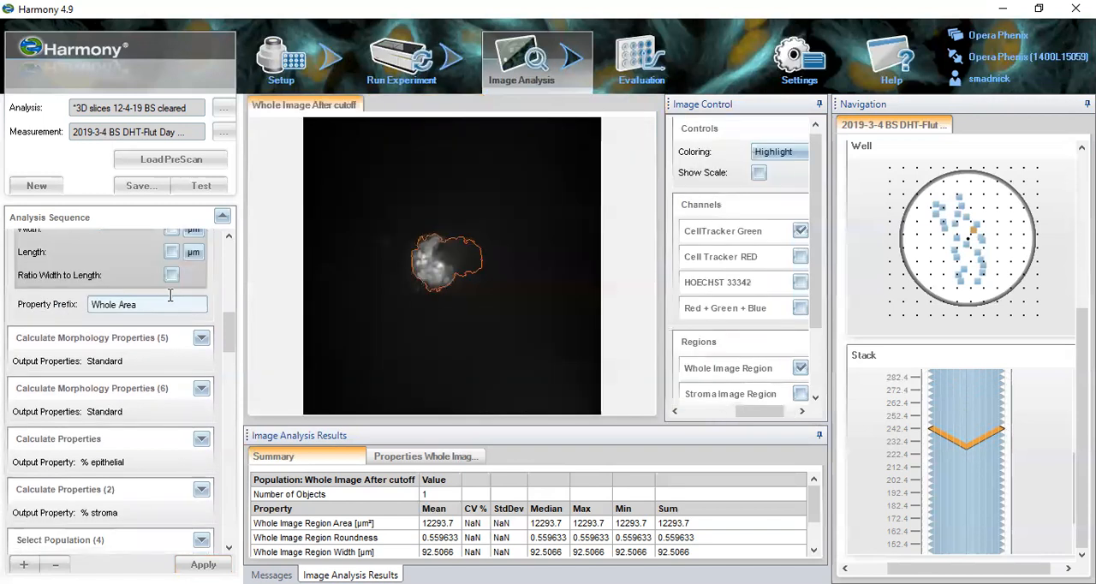
{"action": "left_click_drag", "start_coordinate": [233, 343], "coordinate": [233, 332]}
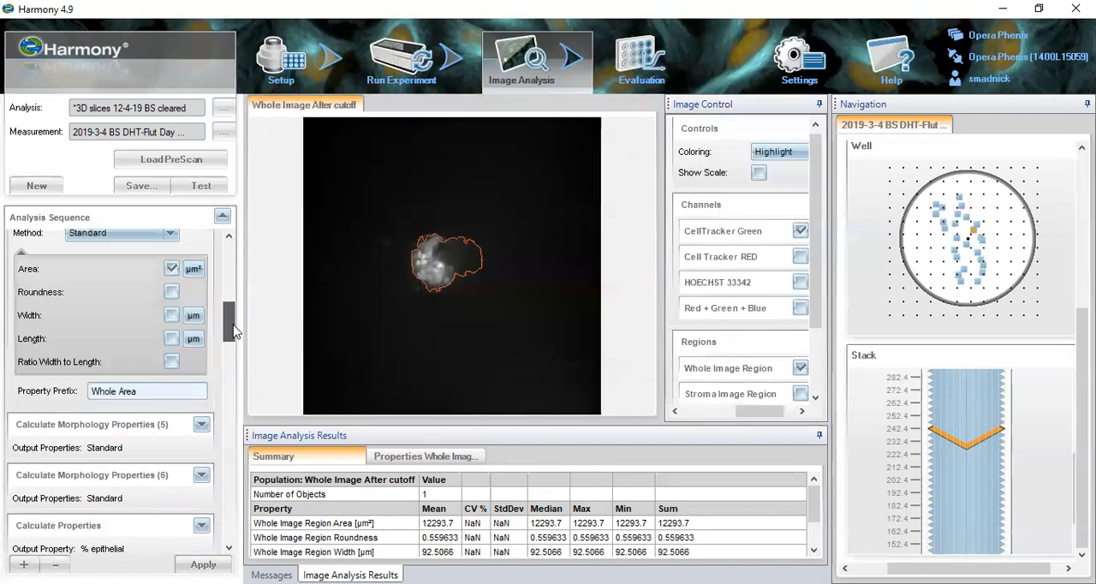
{"action": "mouse_move", "coordinate": [233, 323]}
{"action": "left_mouse_down"}
{"action": "mouse_move", "coordinate": [231, 289]}
{"action": "mouse_move", "coordinate": [234, 344]}
{"action": "left_mouse_up"}
{"action": "left_click", "coordinate": [180, 299]}
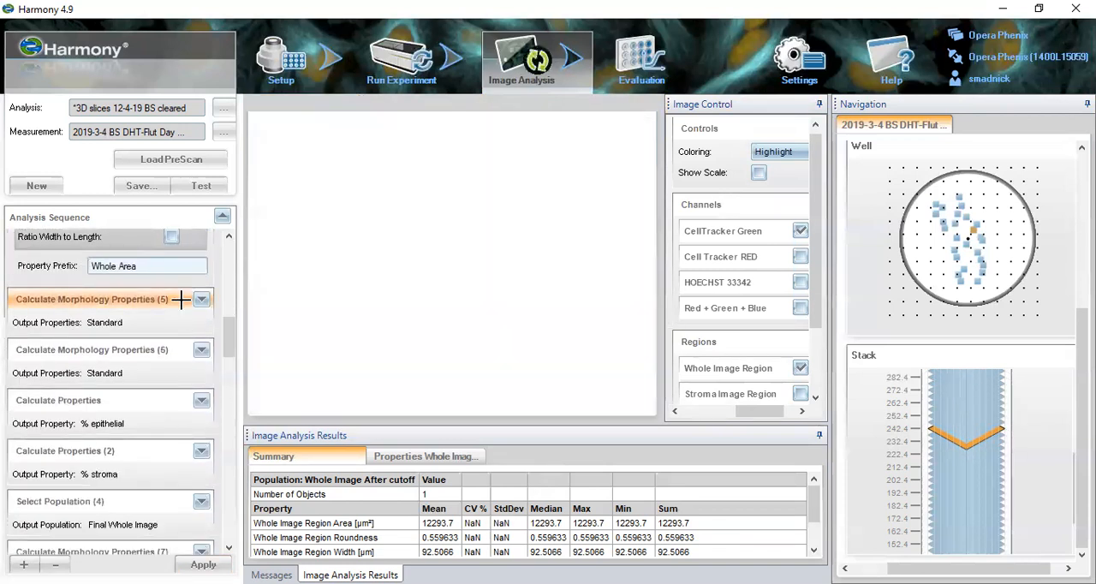
{"action": "left_click", "coordinate": [165, 348]}
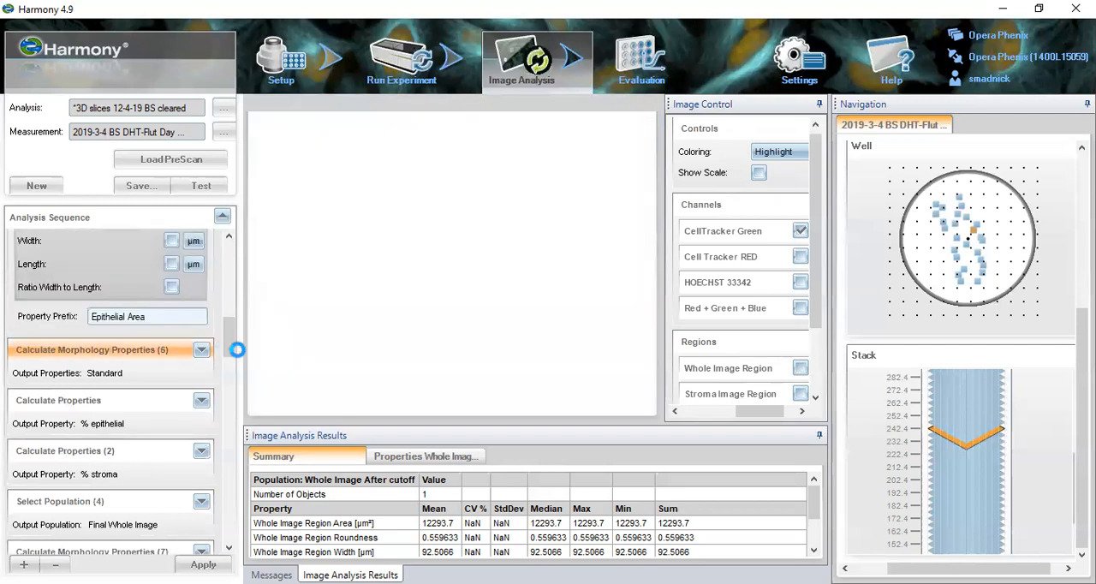
{"action": "scroll", "coordinate": [228, 338], "scroll_direction": "up", "scroll_amount": 2}
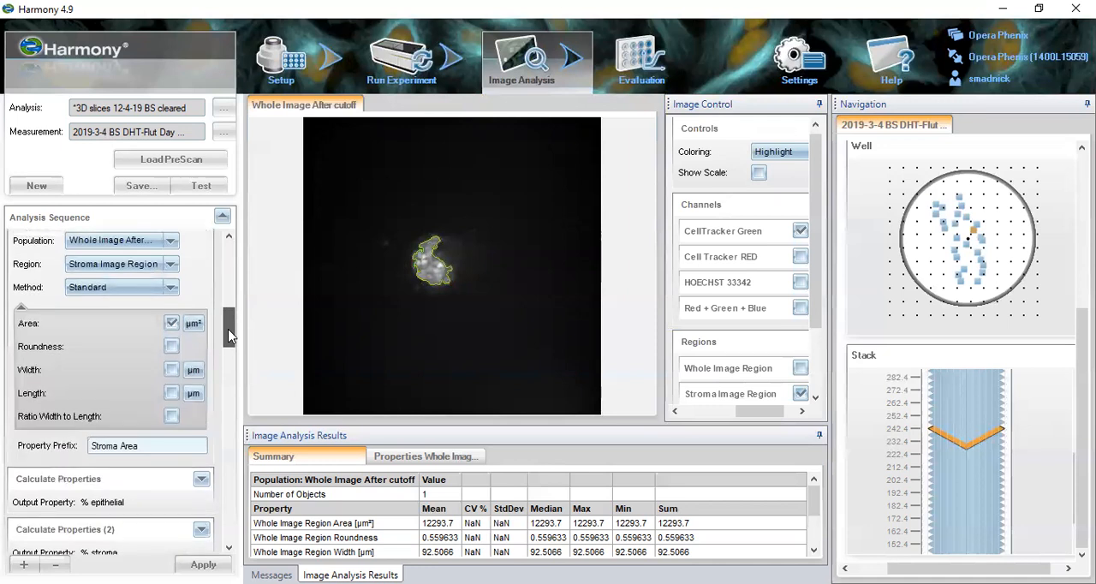
- Open the first Calculate Properties block to examine the % epithelial formula and its variables
{"action": "left_click_drag", "start_coordinate": [228, 331], "coordinate": [230, 346]}
{"action": "left_click", "coordinate": [173, 339]}
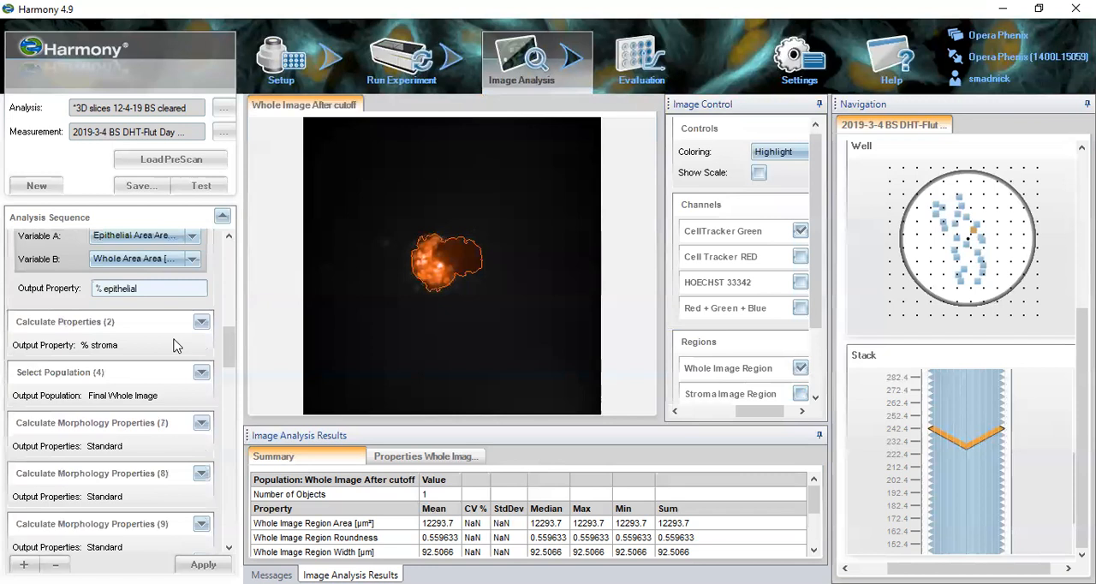
{"action": "left_click_drag", "start_coordinate": [230, 351], "coordinate": [226, 335]}
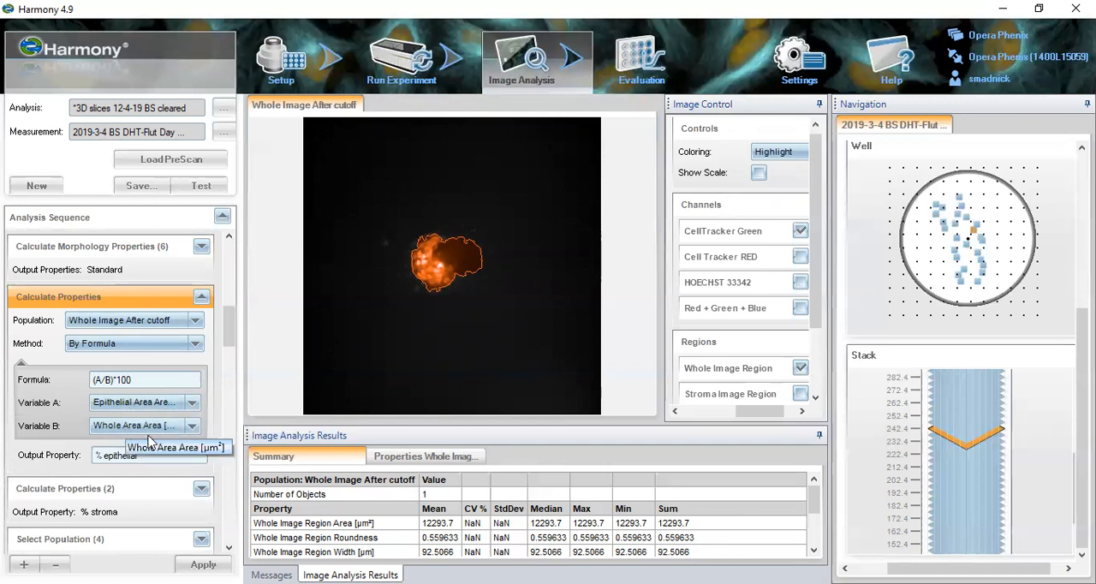
- Open Calculate Properties (2) to examine the % stroma formula, and view the % epithelial and % stroma columns in the object properties table
{"action": "scroll", "coordinate": [232, 359], "scroll_direction": "down", "scroll_amount": 4}
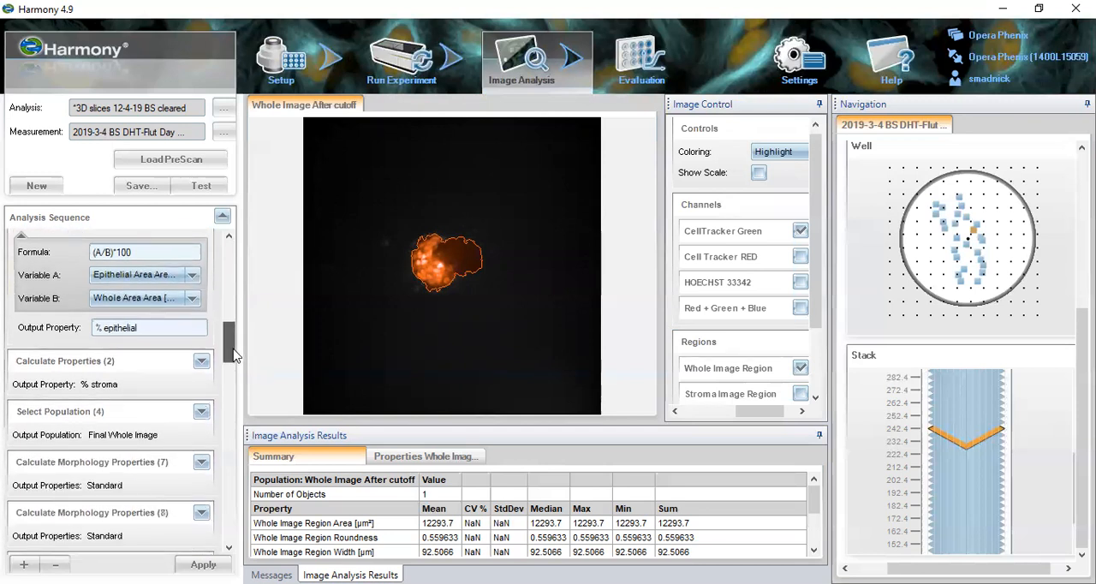
{"action": "scroll", "coordinate": [235, 361], "scroll_direction": "down", "scroll_amount": 1}
{"action": "left_click", "coordinate": [177, 285]}
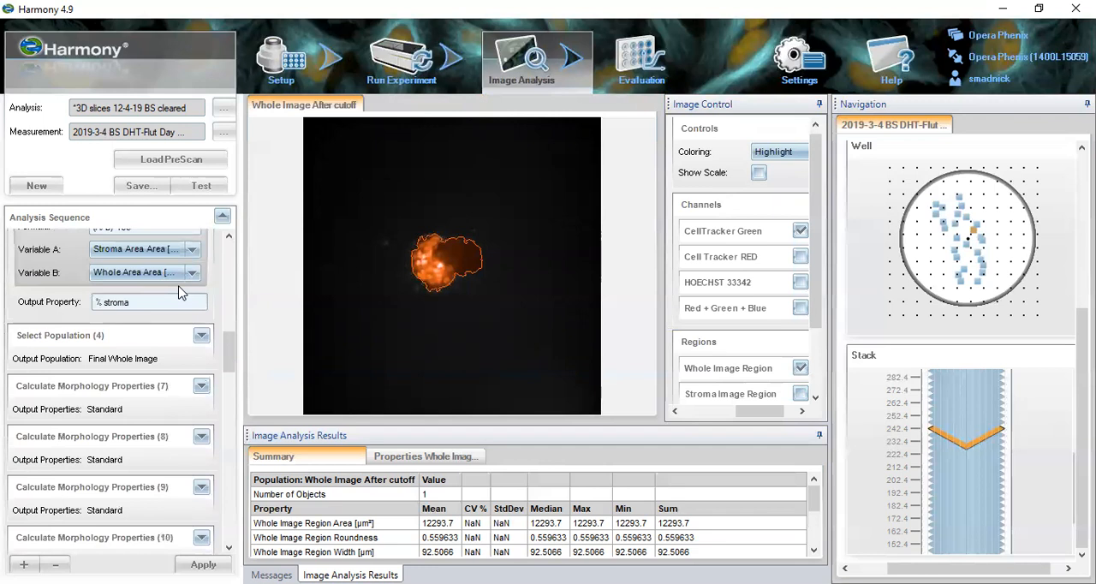
{"action": "scroll", "coordinate": [236, 351], "scroll_direction": "up", "scroll_amount": 3}
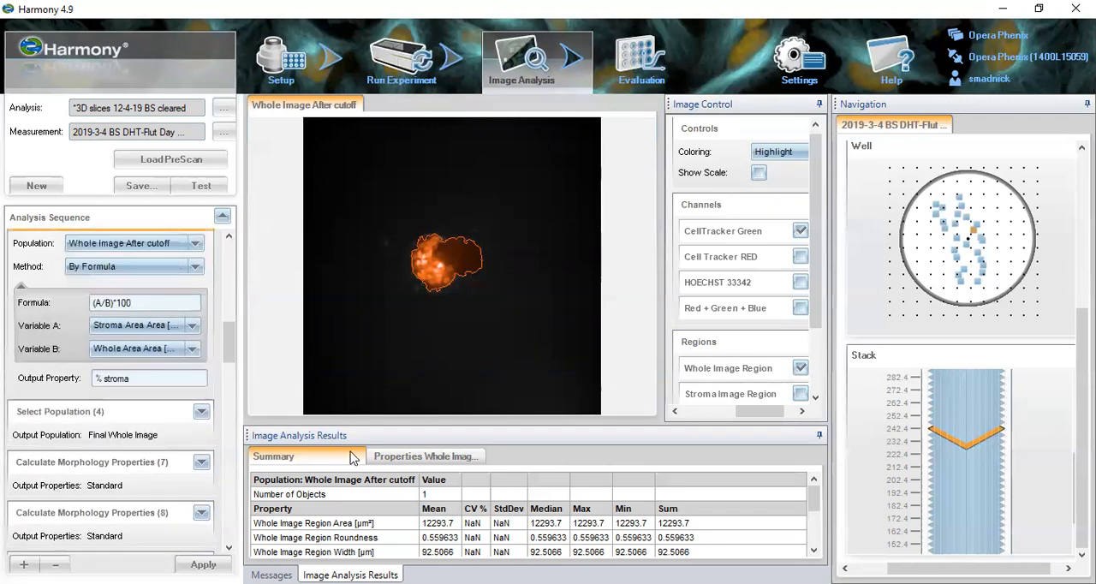
{"action": "left_click", "coordinate": [381, 457]}
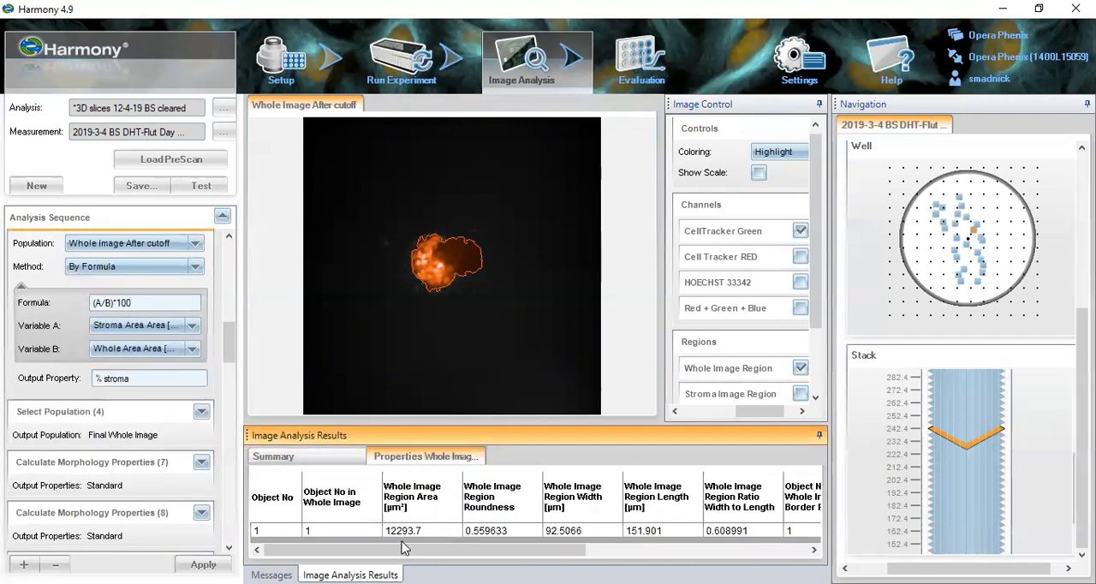
{"action": "left_click_drag", "start_coordinate": [580, 549], "coordinate": [805, 548]}
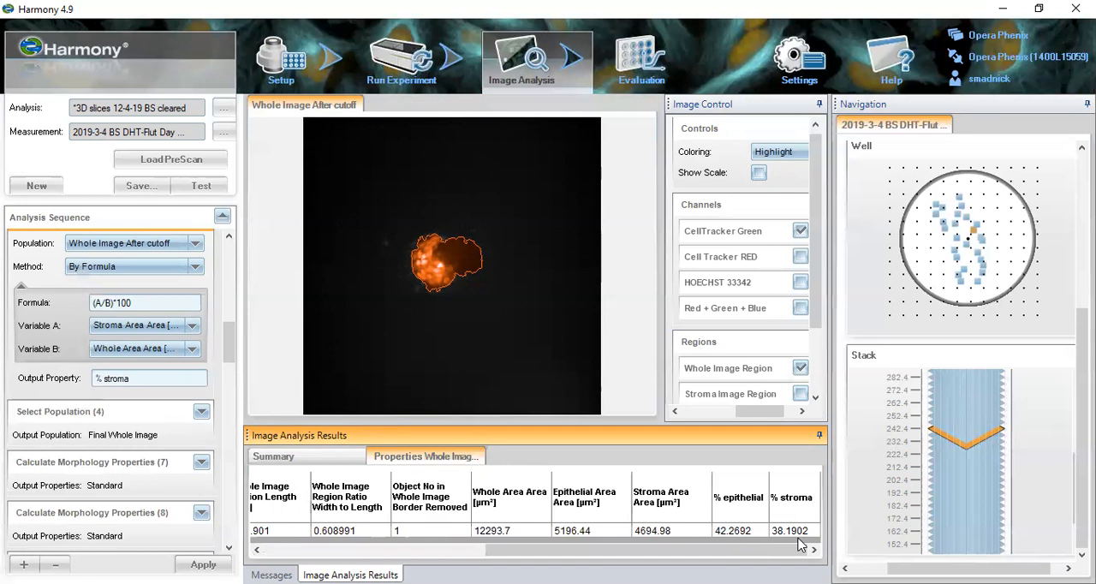
- Examine the Select Population (4) percentage filters and the Final Whole Image settings in Calculate Morphology Properties (7)
{"action": "left_click", "coordinate": [83, 410]}
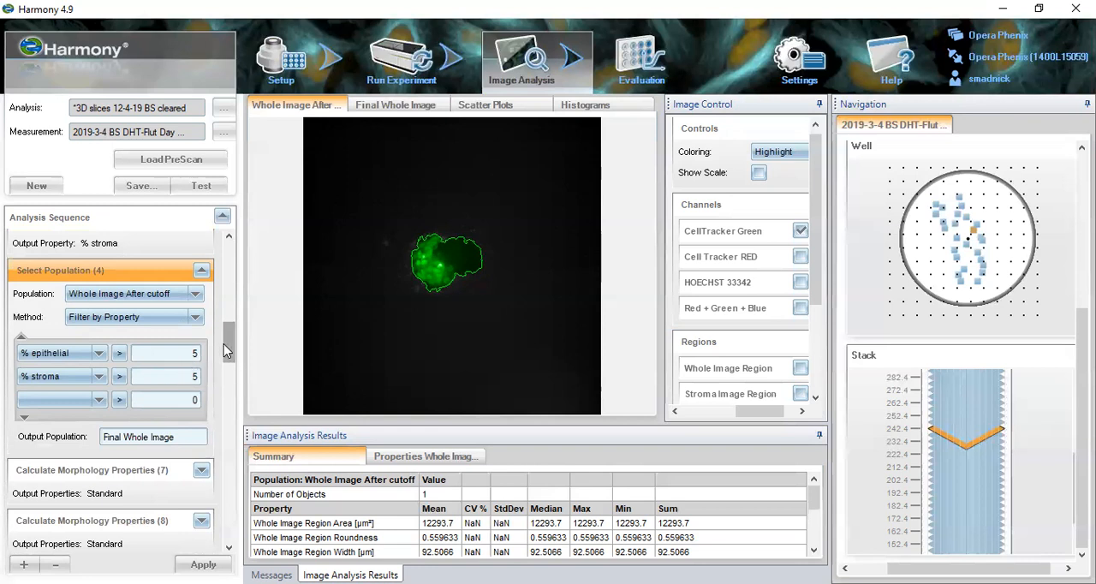
{"action": "scroll", "coordinate": [226, 349], "scroll_direction": "down", "scroll_amount": 5}
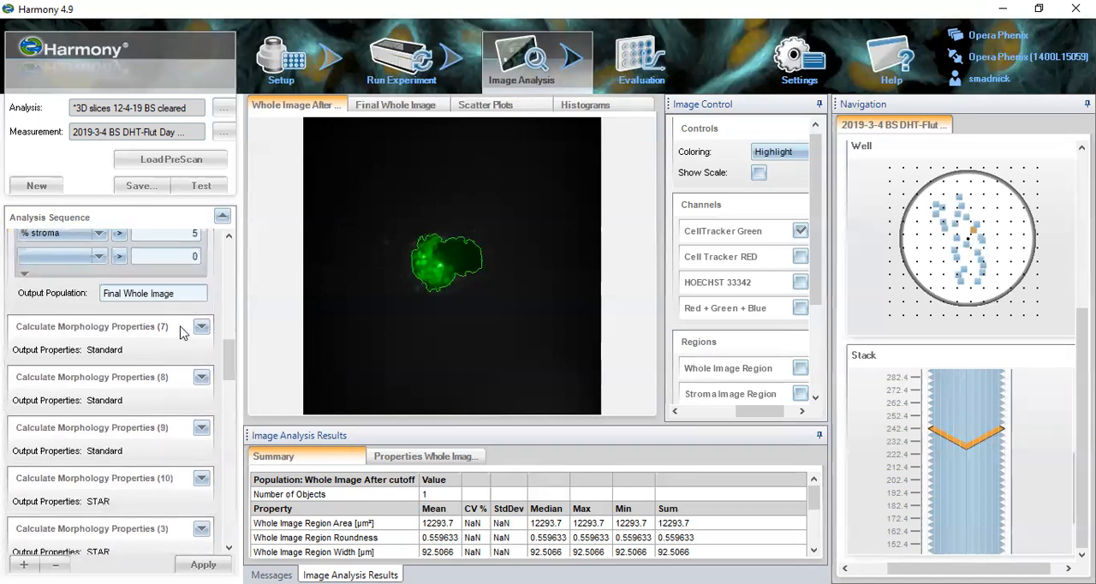
{"action": "left_click", "coordinate": [177, 326]}
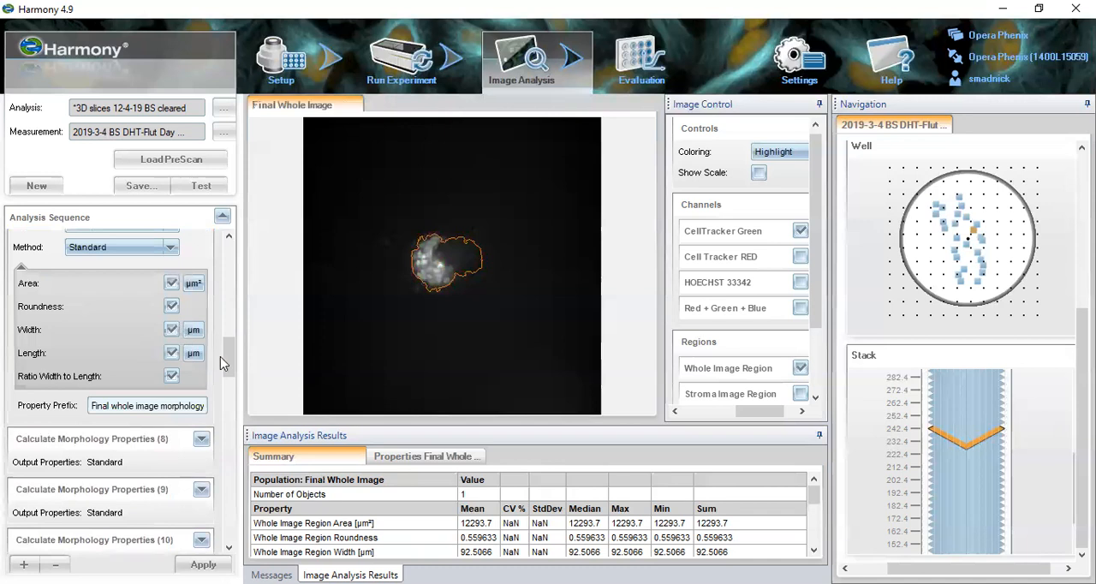
{"action": "scroll", "coordinate": [228, 351], "scroll_direction": "up", "scroll_amount": 2}
{"action": "scroll", "coordinate": [228, 363], "scroll_direction": "down", "scroll_amount": 2}
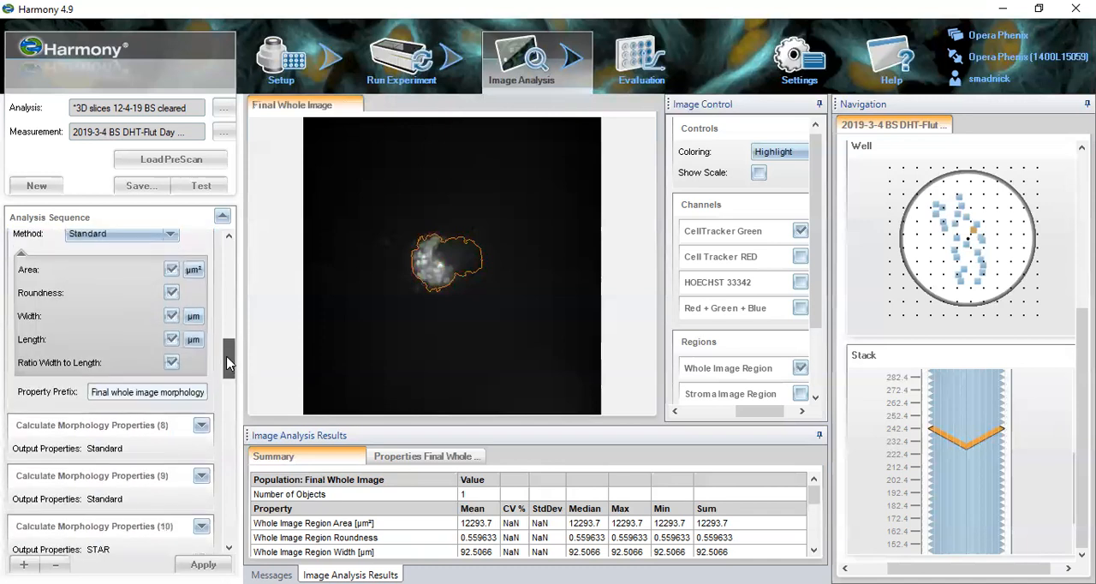
{"action": "left_click_drag", "start_coordinate": [227, 364], "coordinate": [228, 347]}
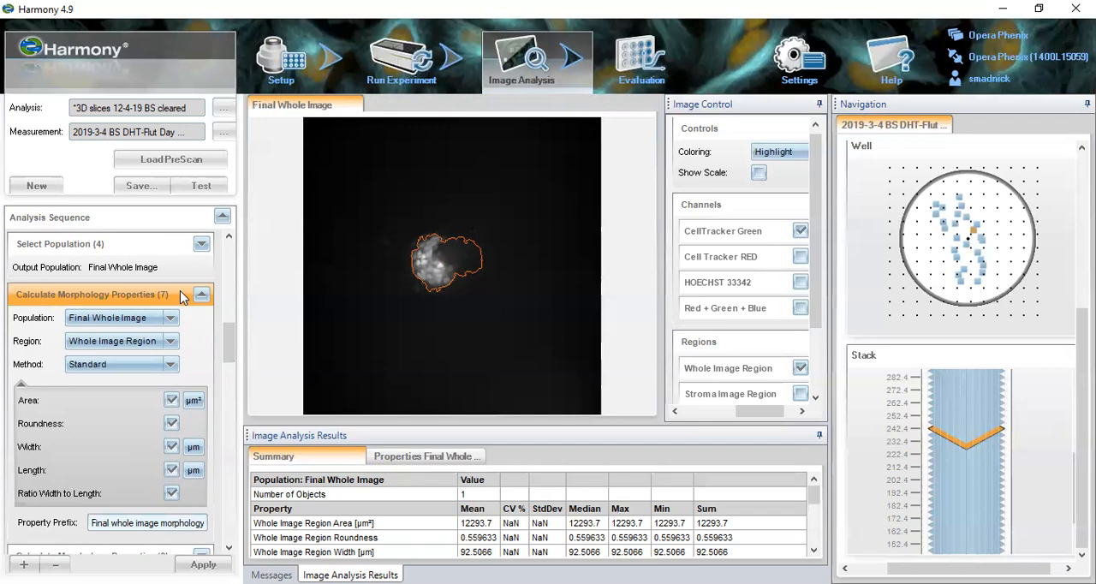
- Open Calculate Morphology Properties (8) and (9) to examine the final stroma and epithelial morphology settings
{"action": "scroll", "coordinate": [180, 385], "scroll_direction": "down", "scroll_amount": 4}
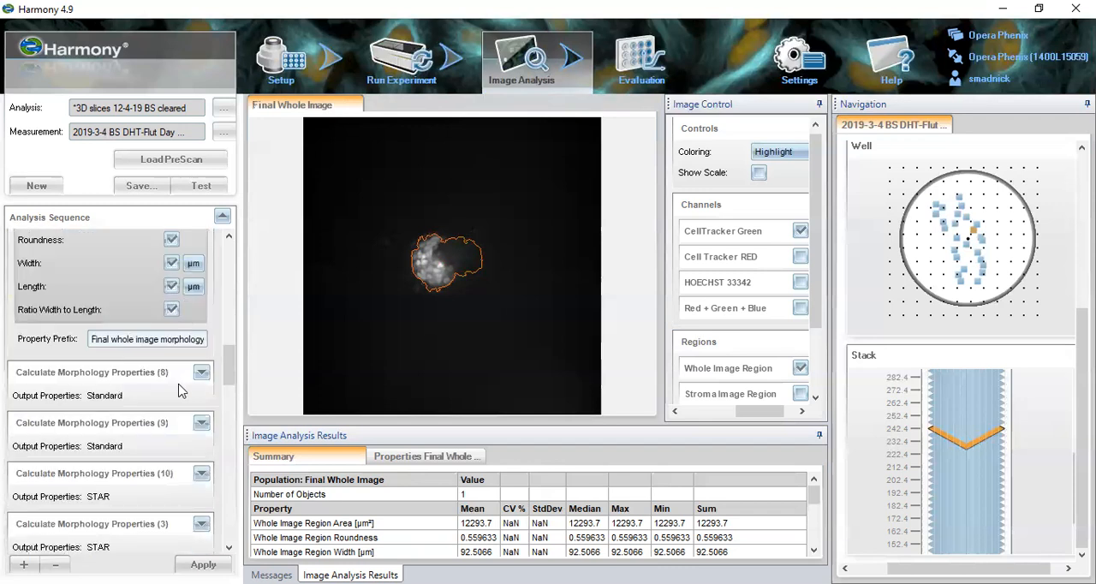
{"action": "left_click", "coordinate": [155, 366]}
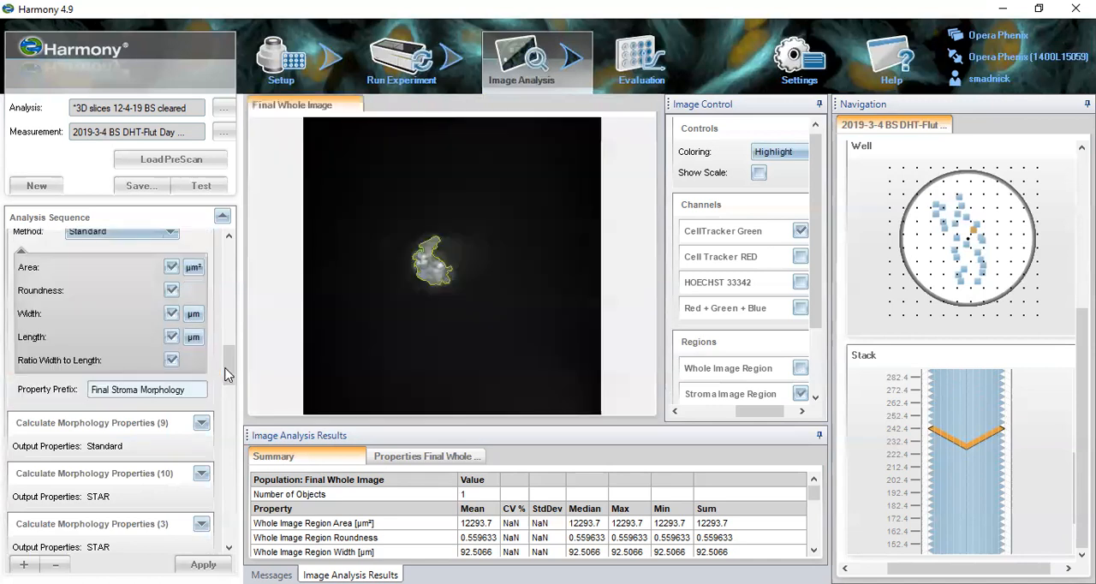
{"action": "left_click_drag", "start_coordinate": [227, 364], "coordinate": [226, 360]}
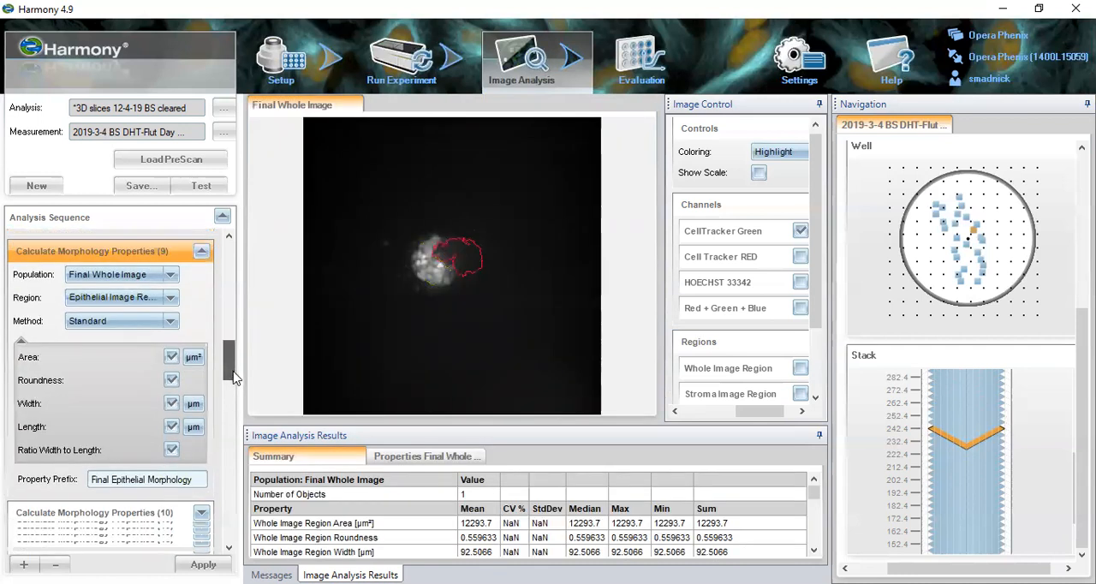
- Open Calculate Morphology Properties (10) and expand its additional STAR parameters to examine the epithelial texture settings
{"action": "left_click_drag", "start_coordinate": [229, 362], "coordinate": [231, 385]}
{"action": "left_click", "coordinate": [162, 374]}
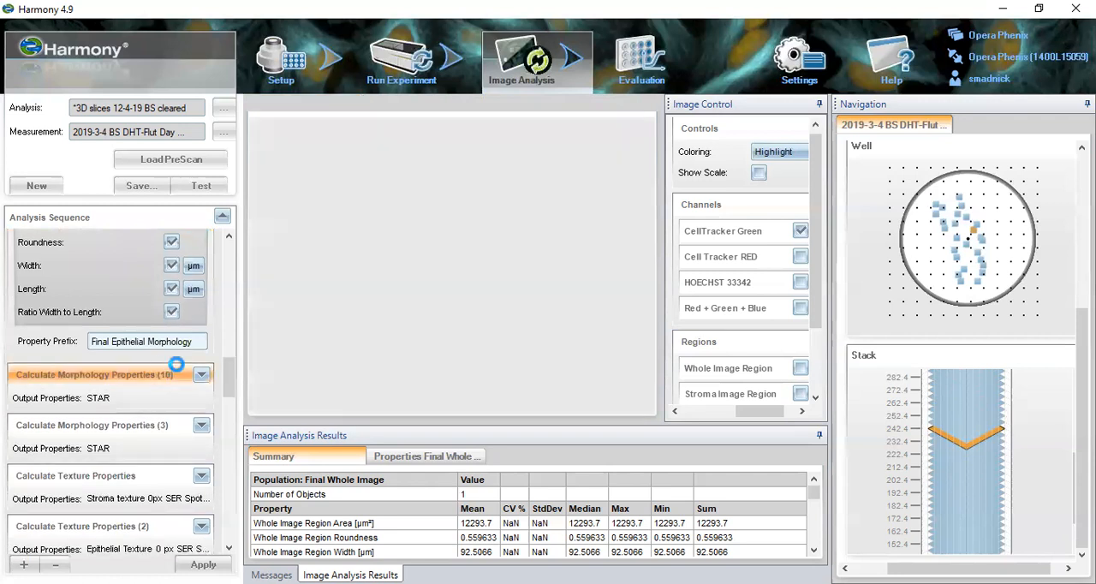
{"action": "scroll", "coordinate": [231, 377], "scroll_direction": "up", "scroll_amount": 4}
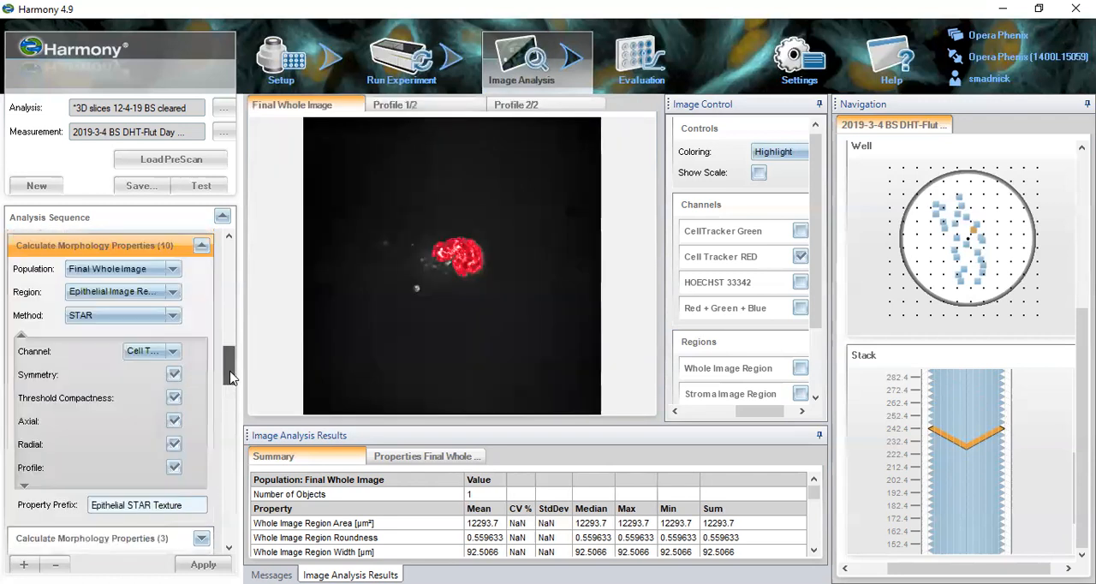
{"action": "scroll", "coordinate": [231, 377], "scroll_direction": "up", "scroll_amount": 1}
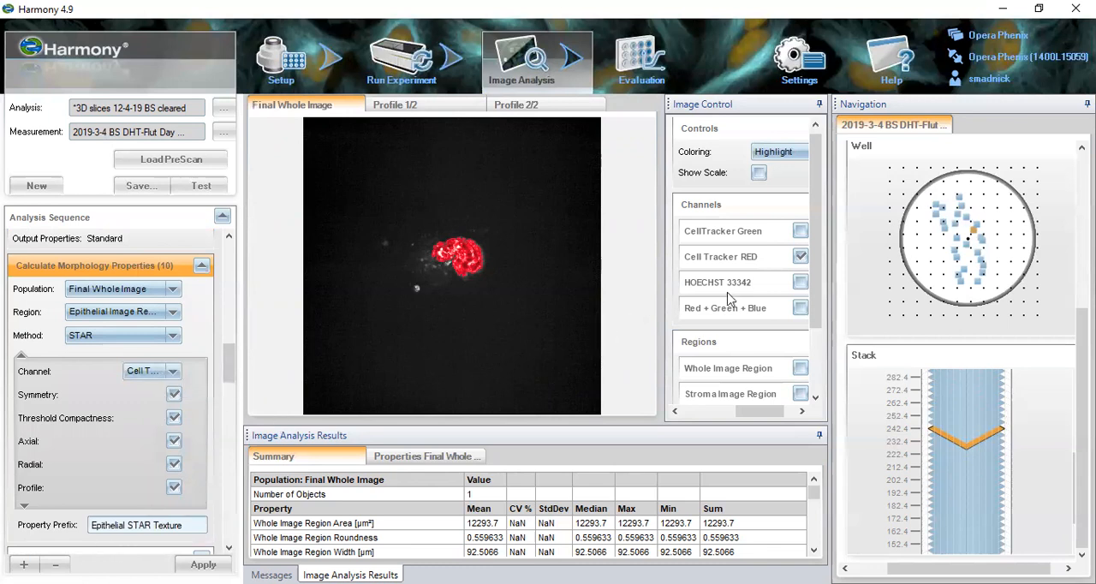
{"action": "left_click", "coordinate": [25, 506]}
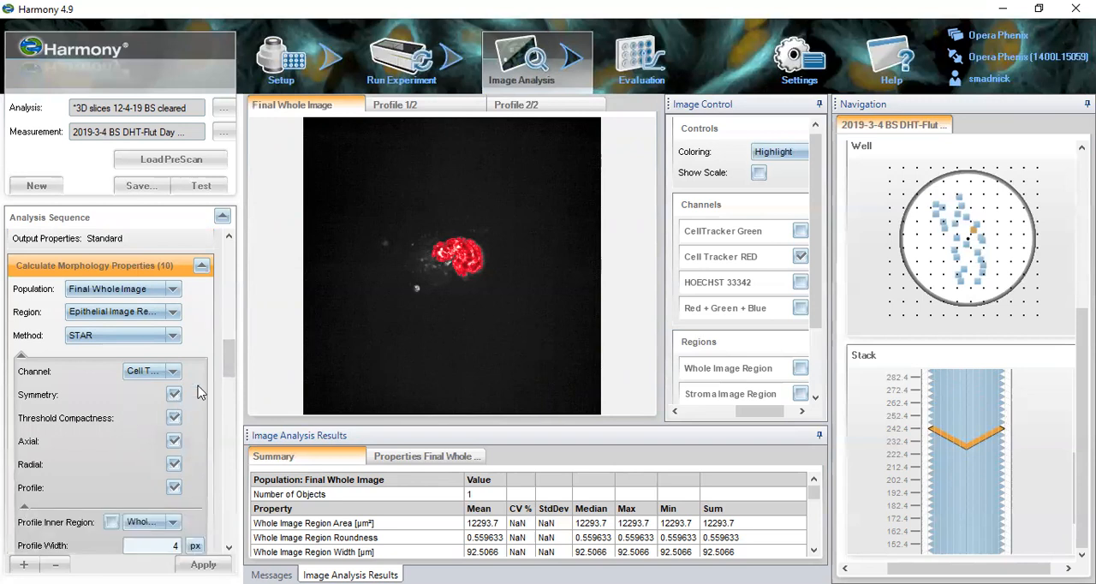
- View the Profile 1/2 and Profile 2/2 images of Calculate Morphology Properties (10), and return to the Final Whole Image view
{"action": "left_click", "coordinate": [409, 111]}
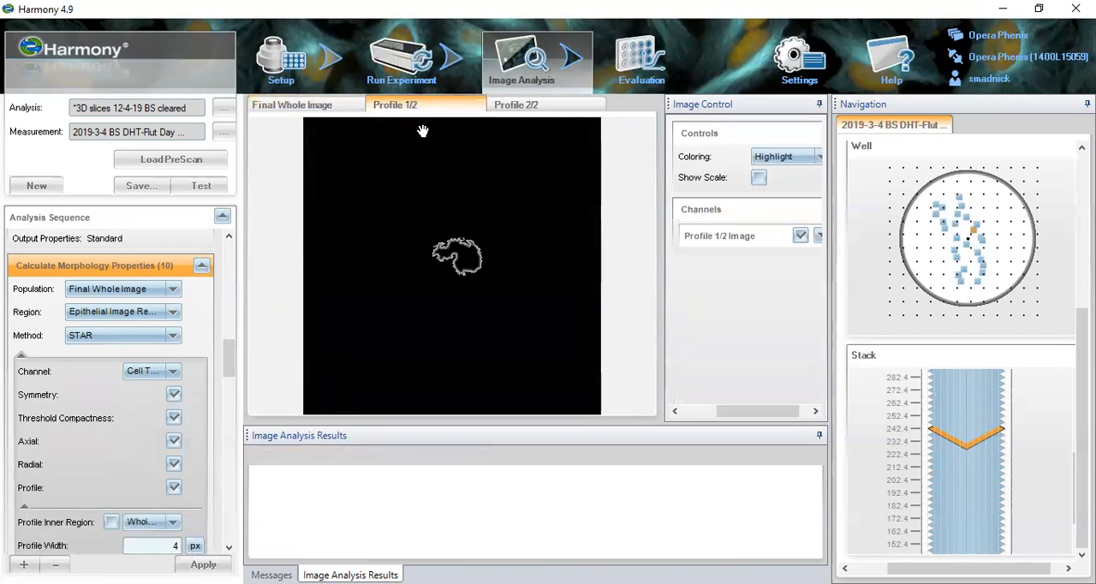
{"action": "left_click", "coordinate": [538, 107]}
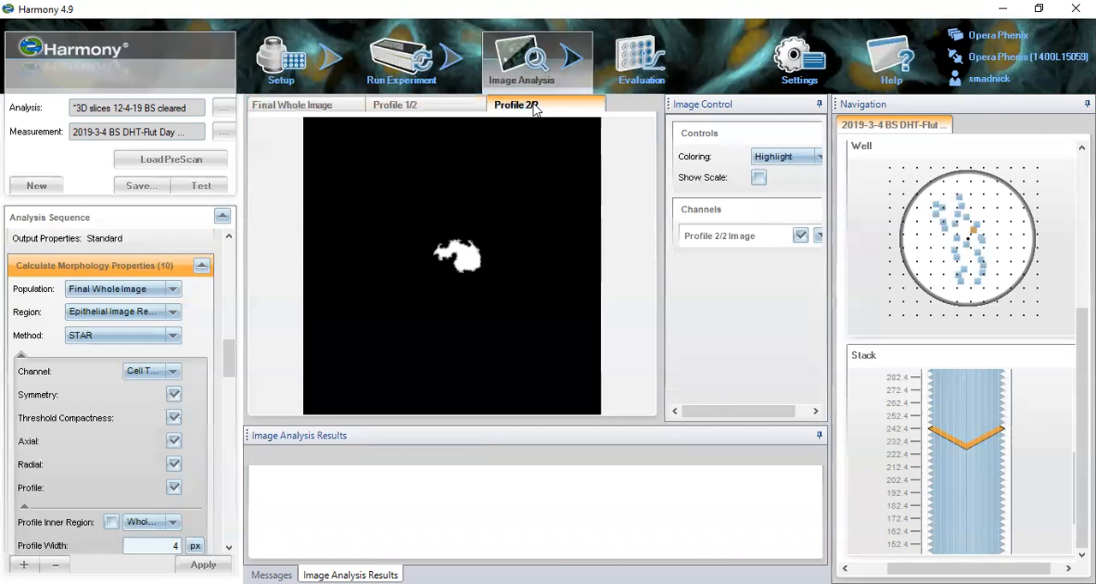
{"action": "right_click", "coordinate": [165, 265]}
{"action": "left_click", "coordinate": [218, 284]}
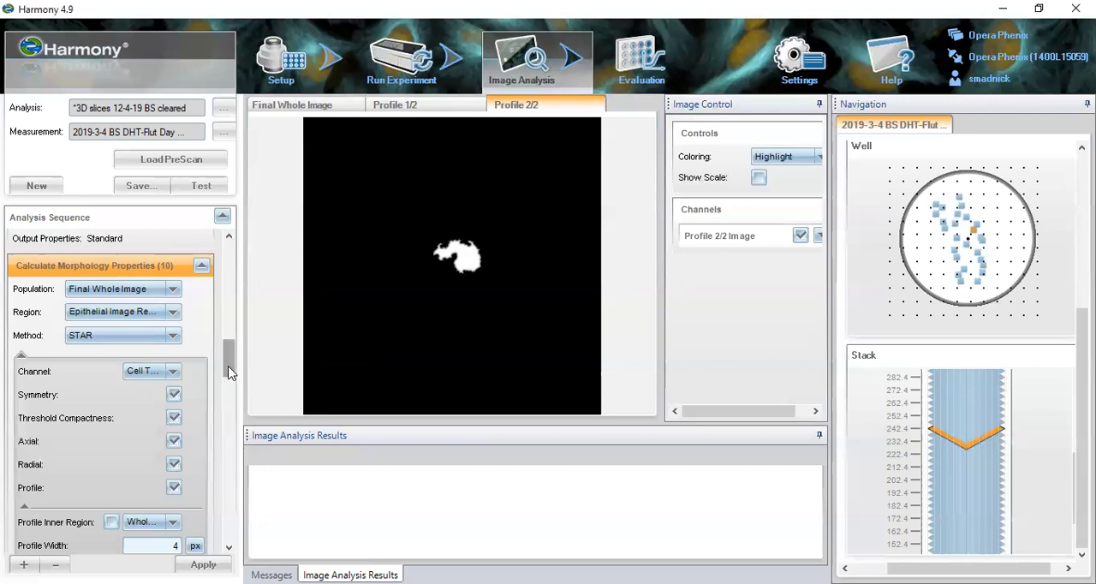
{"action": "left_click", "coordinate": [294, 105]}
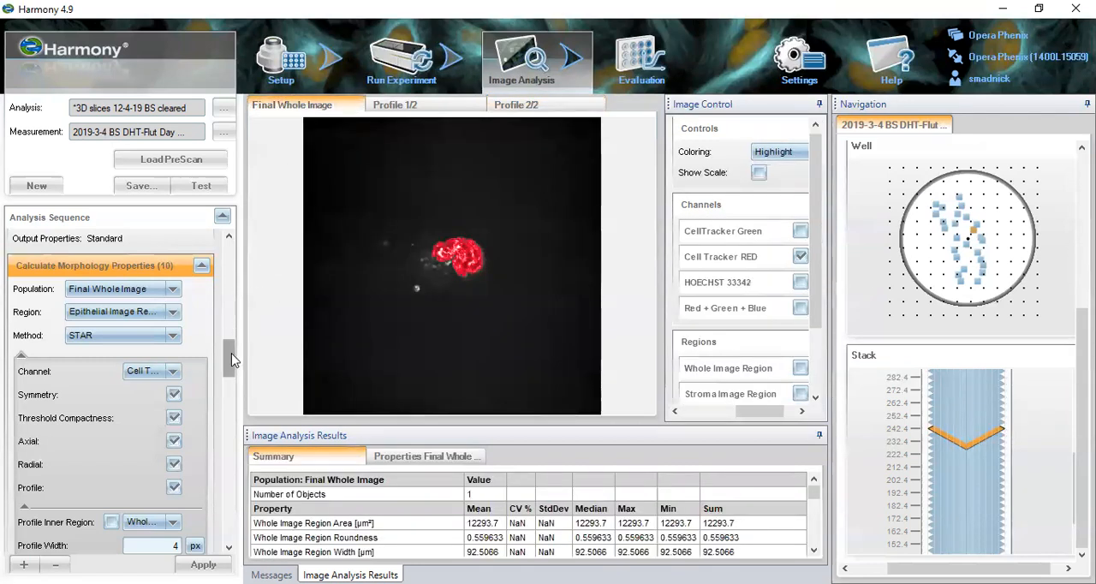
- Open Calculate Morphology Properties (3), and open Calculate Texture Properties to examine the Stroma texture 0px SER settings
{"action": "left_click_drag", "start_coordinate": [231, 360], "coordinate": [231, 363]}
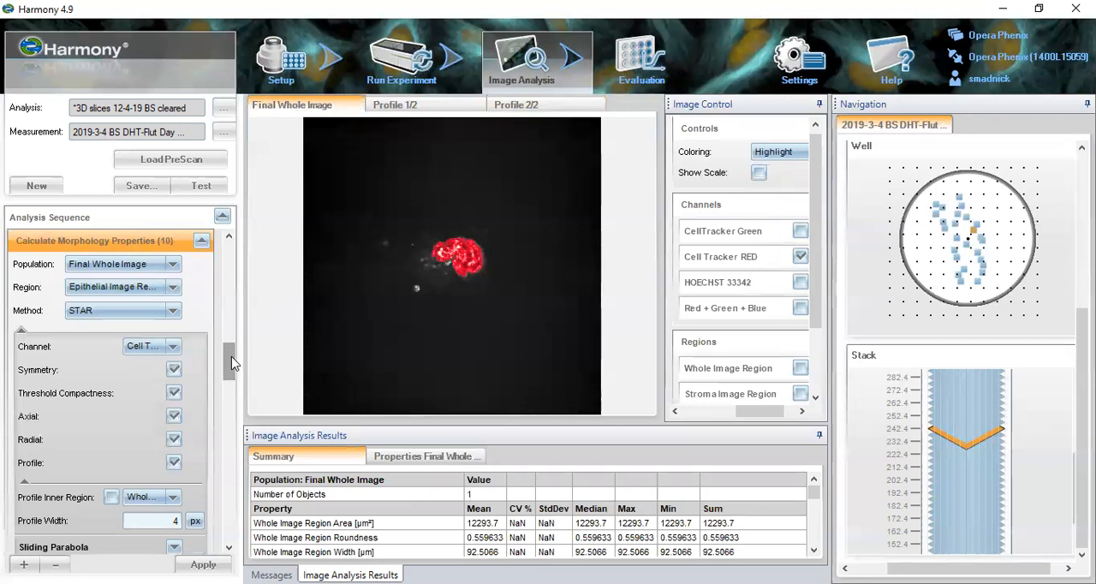
{"action": "left_click_drag", "start_coordinate": [231, 363], "coordinate": [226, 421]}
{"action": "left_click", "coordinate": [174, 514]}
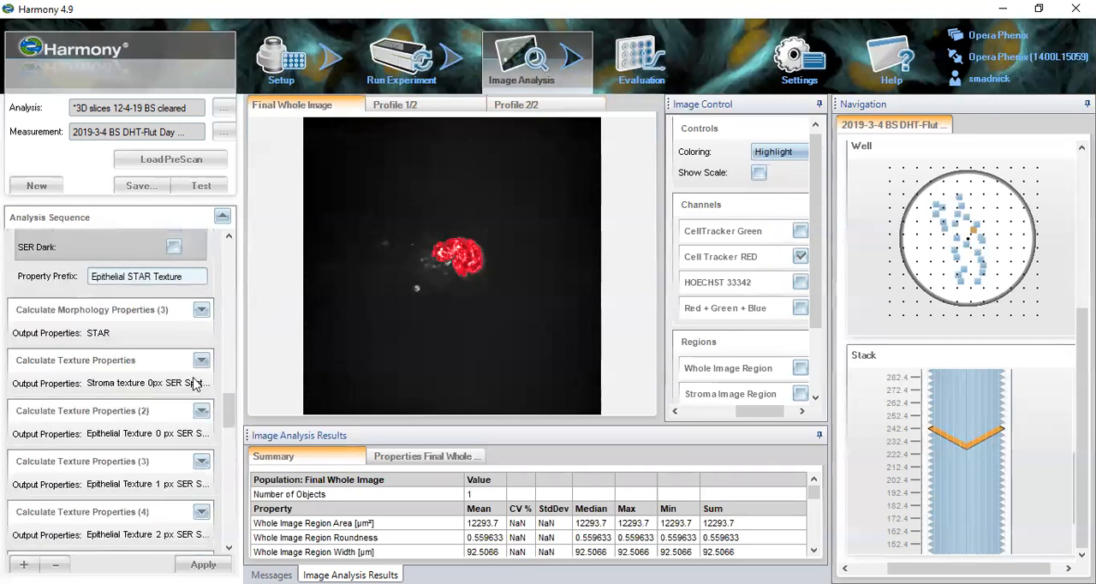
{"action": "left_click", "coordinate": [182, 312]}
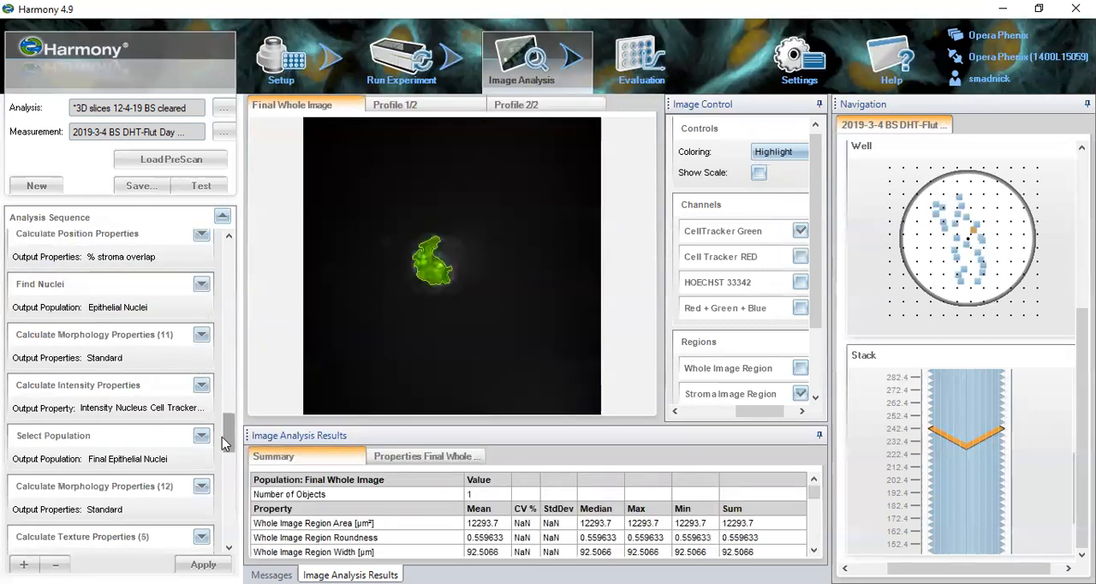
{"action": "left_click_drag", "start_coordinate": [230, 423], "coordinate": [229, 374]}
{"action": "left_click", "coordinate": [148, 442]}
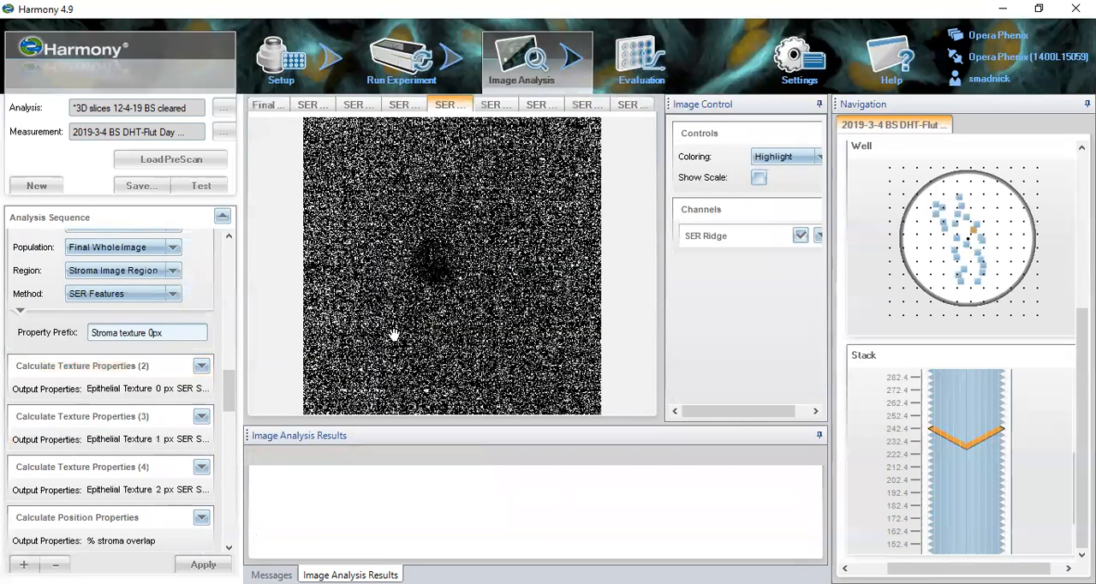
- Compare the stroma's Final Whole Image with its 0 px SER feature images, from SER Spot through SER Dark
{"action": "left_click", "coordinate": [281, 106]}
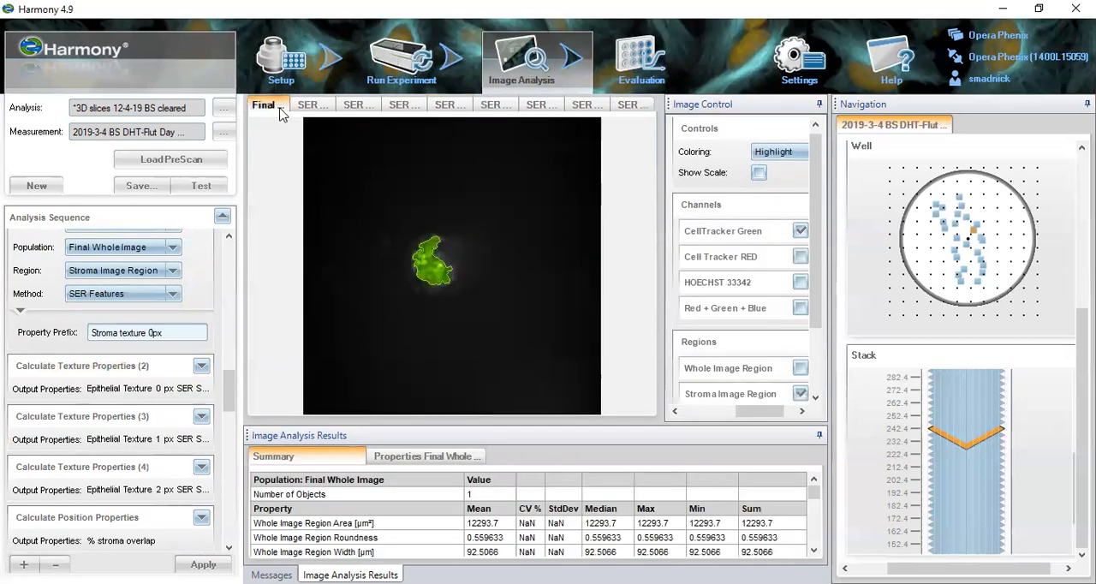
{"action": "left_click", "coordinate": [312, 107]}
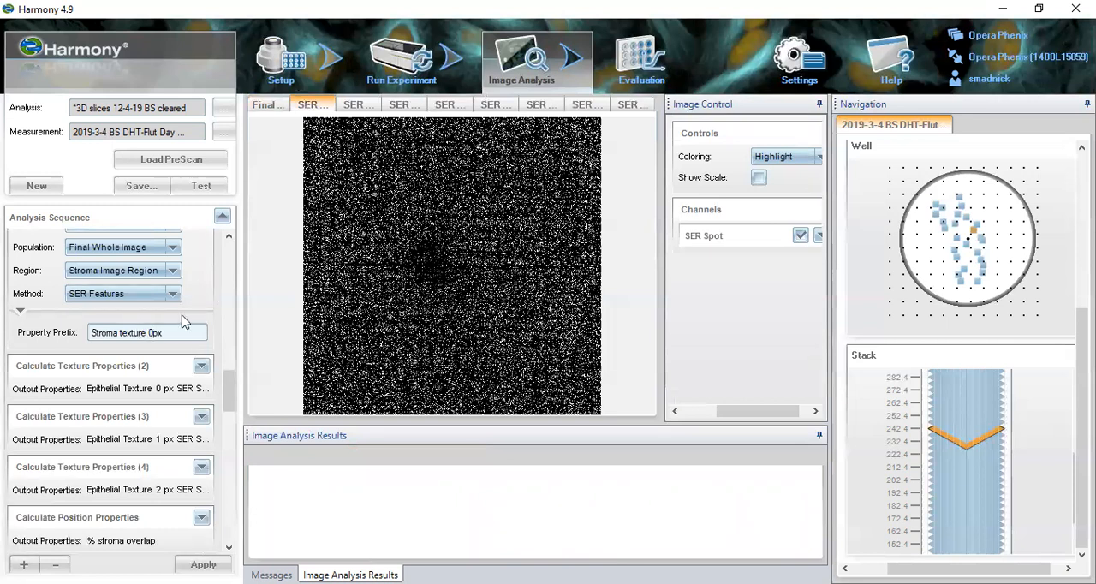
{"action": "left_click", "coordinate": [353, 106]}
{"action": "left_click", "coordinate": [400, 105]}
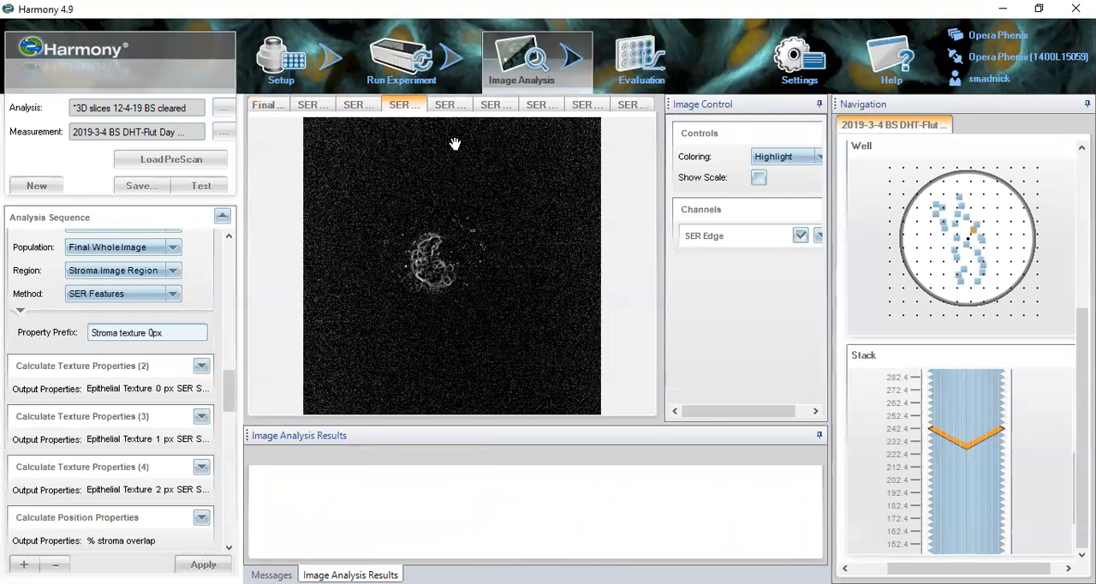
{"action": "left_click", "coordinate": [436, 108]}
{"action": "left_click", "coordinate": [492, 105]}
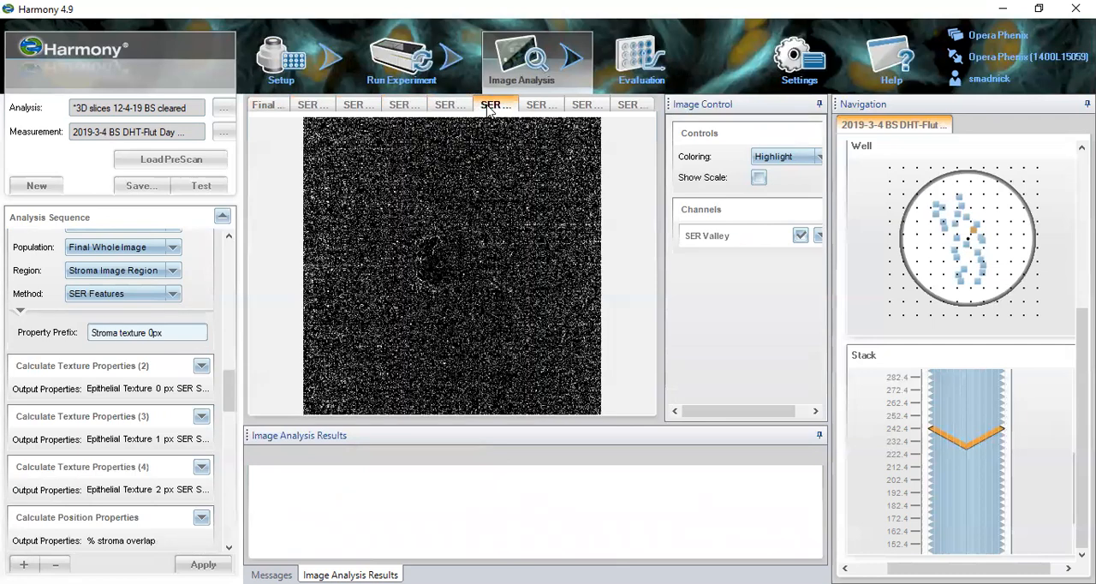
{"action": "left_click", "coordinate": [542, 108]}
{"action": "left_click", "coordinate": [584, 106]}
{"action": "left_click", "coordinate": [620, 108]}
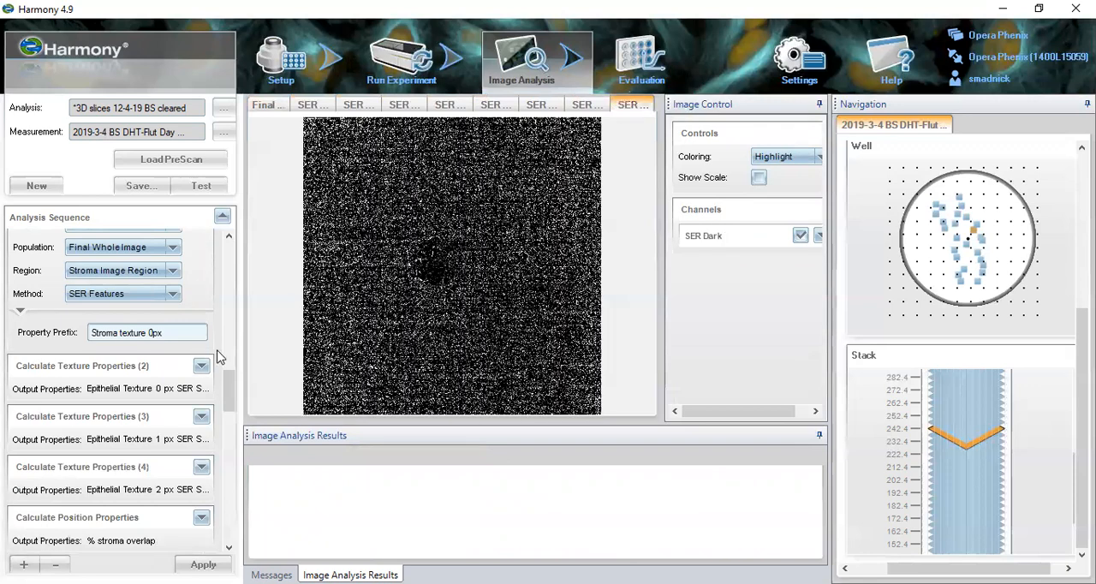
- Open Calculate Texture Properties (2) and view the Epithelial Texture 0 px SER feature images from Spot through Dark
{"action": "left_click", "coordinate": [162, 366]}
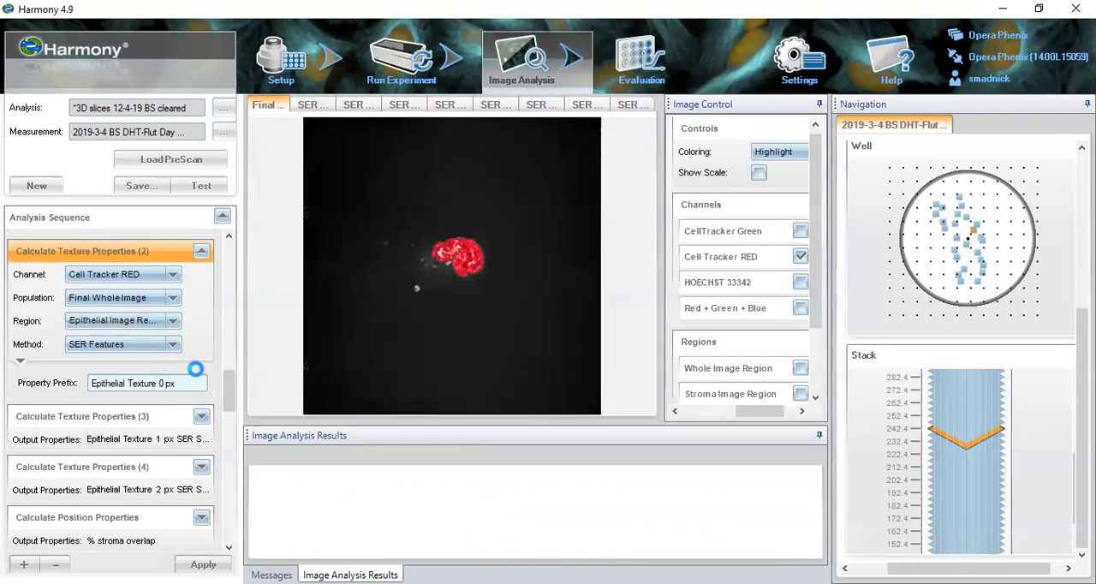
{"action": "left_click", "coordinate": [315, 105]}
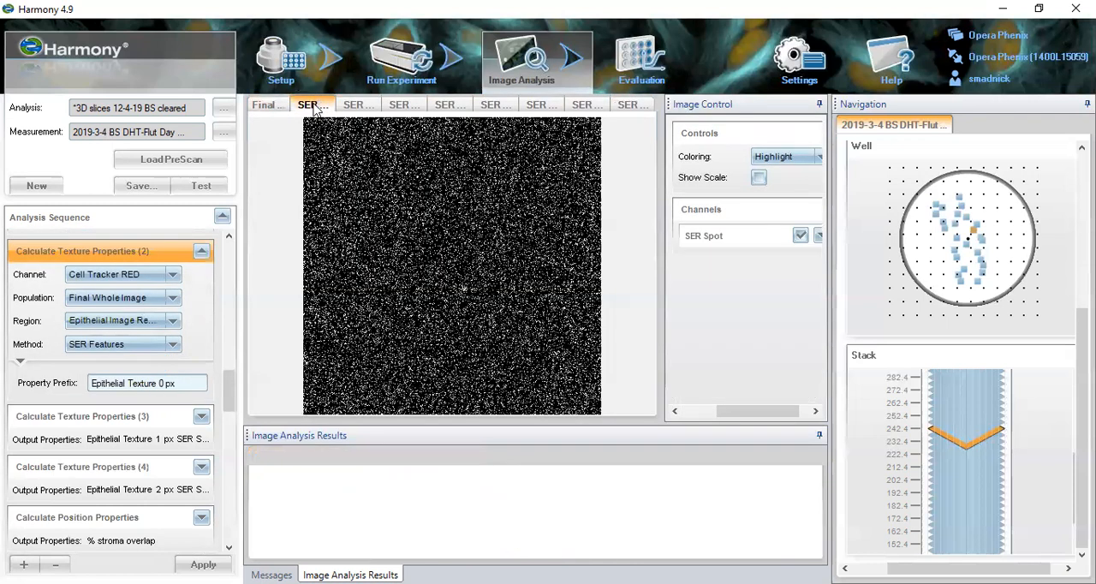
{"action": "left_click", "coordinate": [352, 106]}
{"action": "left_click", "coordinate": [403, 105]}
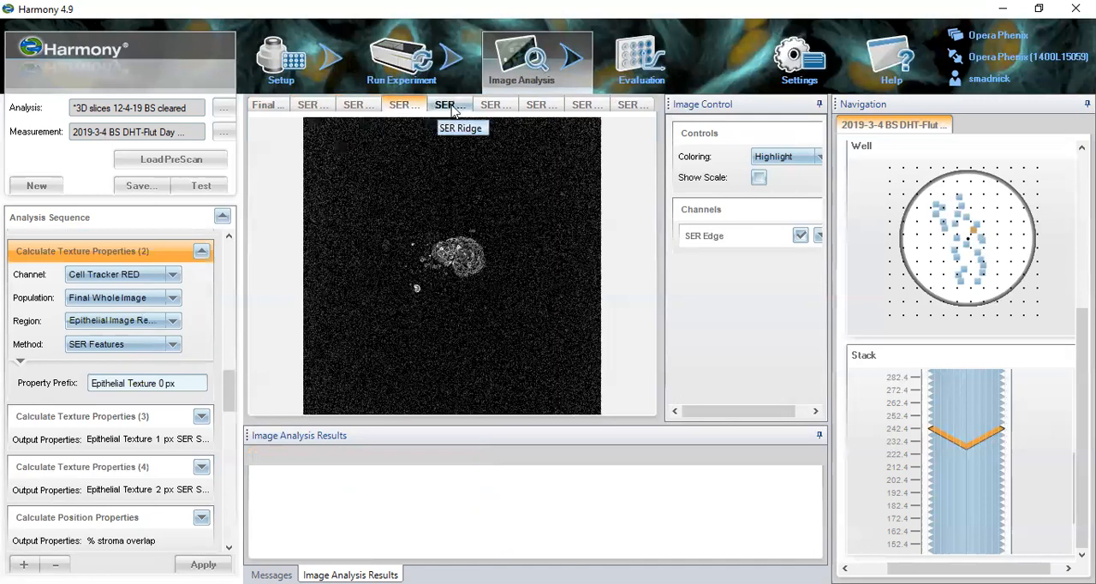
{"action": "left_click", "coordinate": [450, 104]}
{"action": "left_click", "coordinate": [494, 104]}
{"action": "left_click", "coordinate": [538, 105]}
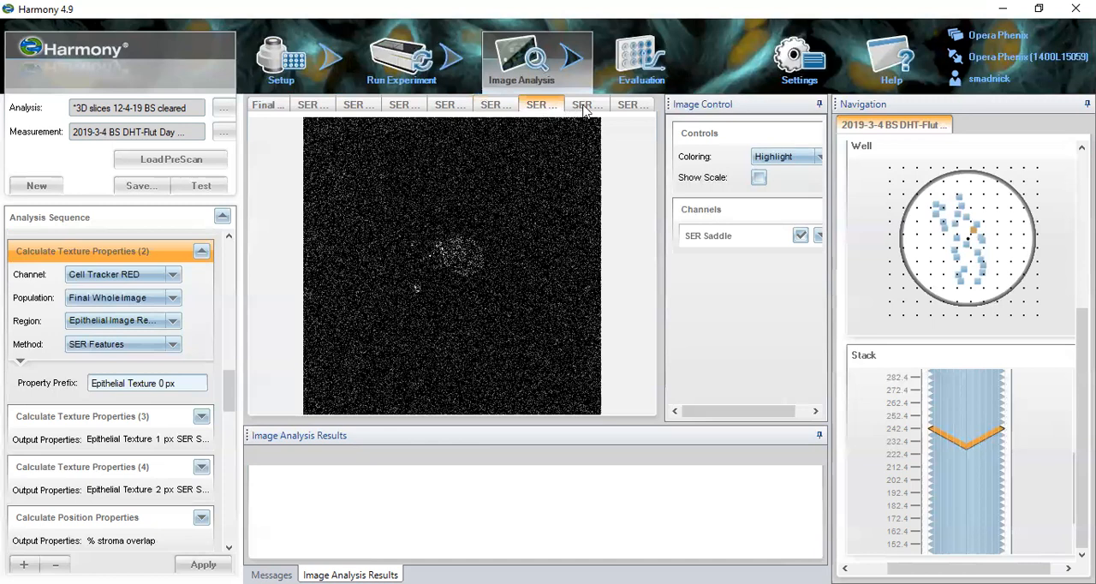
{"action": "left_click", "coordinate": [583, 106]}
{"action": "left_click", "coordinate": [618, 109]}
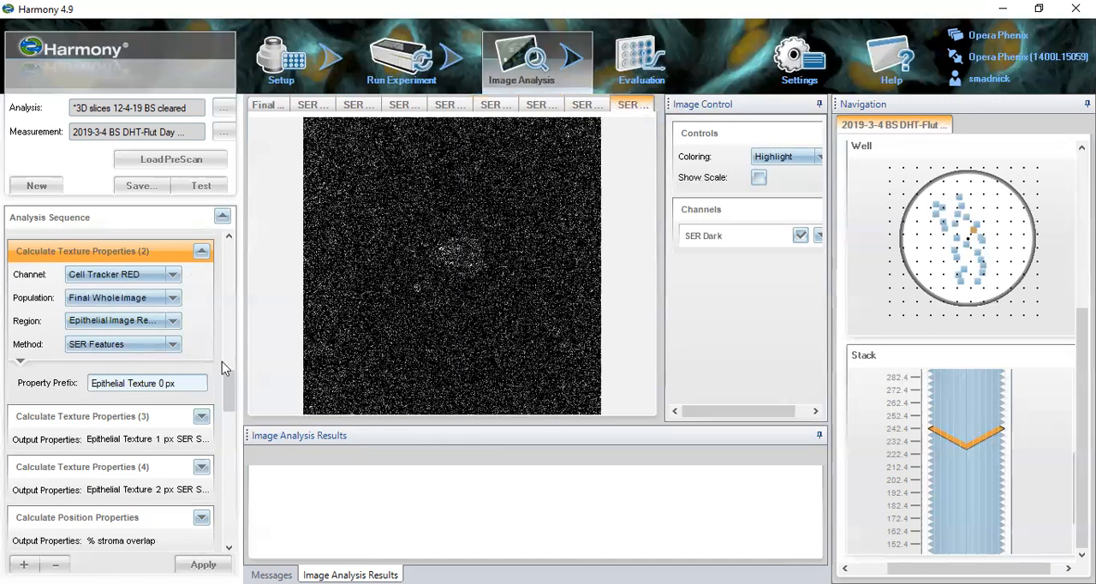
- Open Calculate Texture Properties (3) and view the Epithelial Texture 1 px SER feature images, including Edge, Ridge, Saddle and Dark
{"action": "mouse_move", "coordinate": [228, 391]}
{"action": "left_mouse_down"}
{"action": "mouse_move", "coordinate": [238, 371]}
{"action": "mouse_move", "coordinate": [239, 397]}
{"action": "left_mouse_up"}
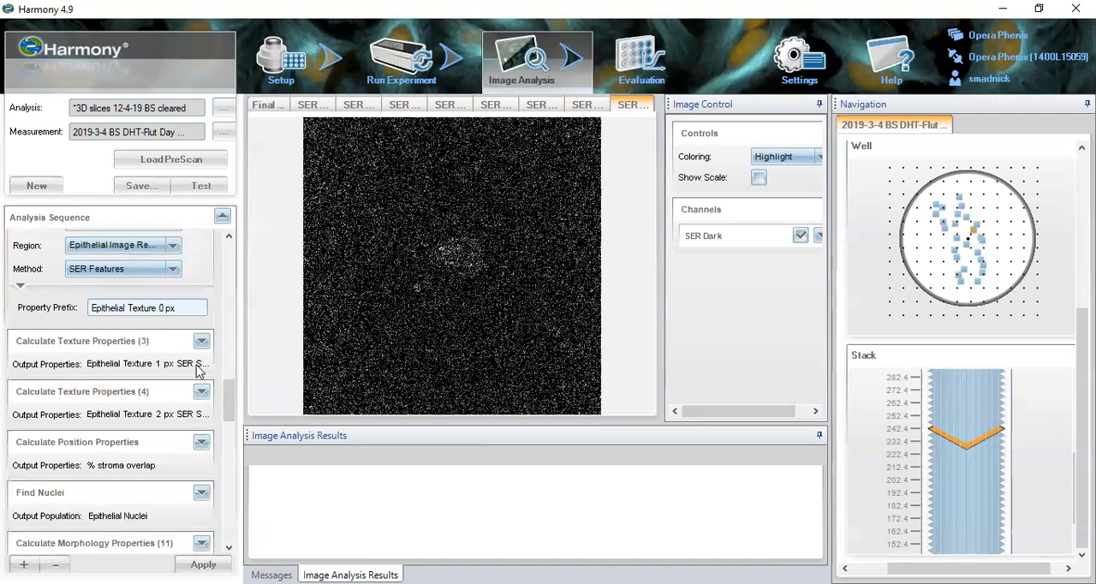
{"action": "left_click", "coordinate": [160, 339]}
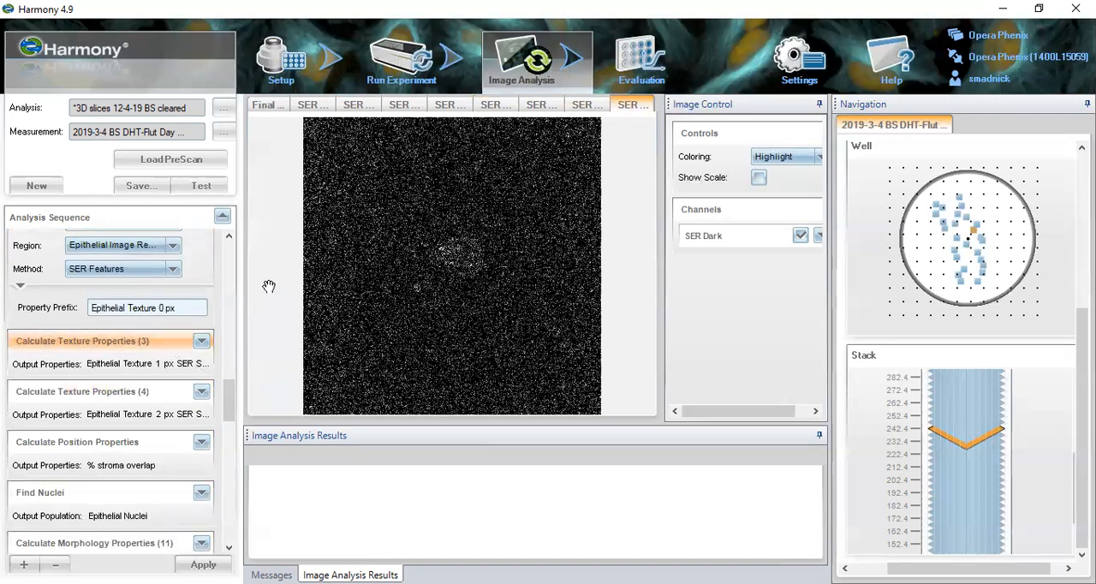
{"action": "left_click", "coordinate": [331, 106]}
{"action": "left_click", "coordinate": [353, 105]}
{"action": "left_click", "coordinate": [399, 104]}
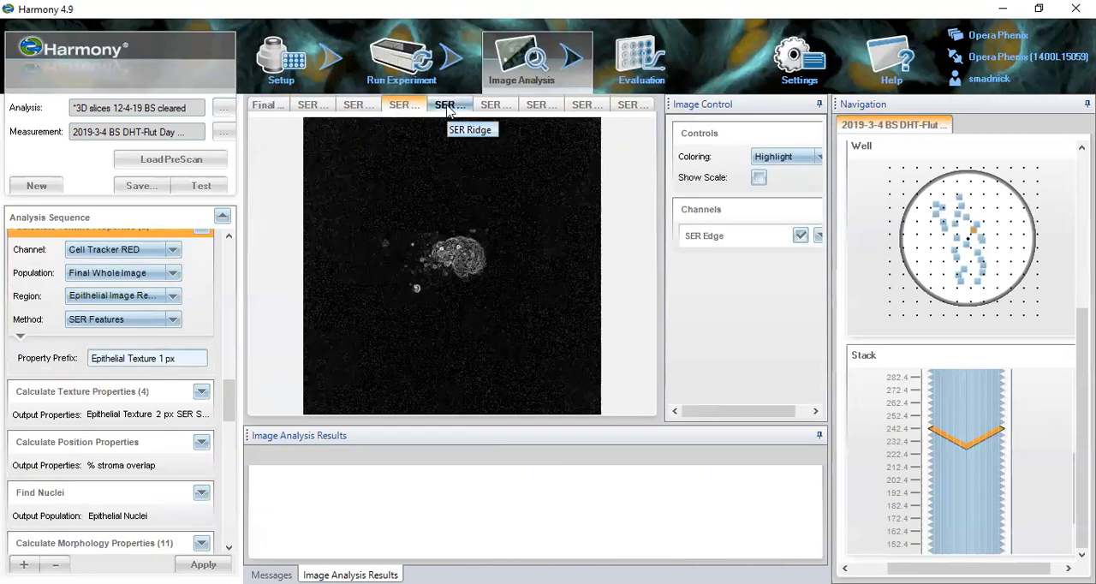
{"action": "left_click", "coordinate": [445, 106]}
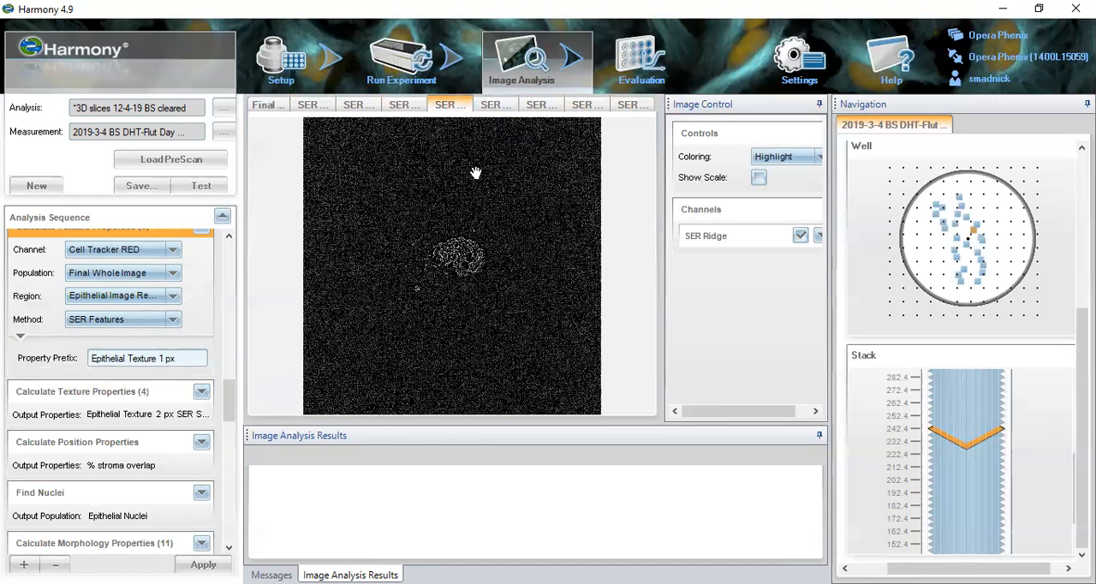
{"action": "left_click", "coordinate": [537, 106]}
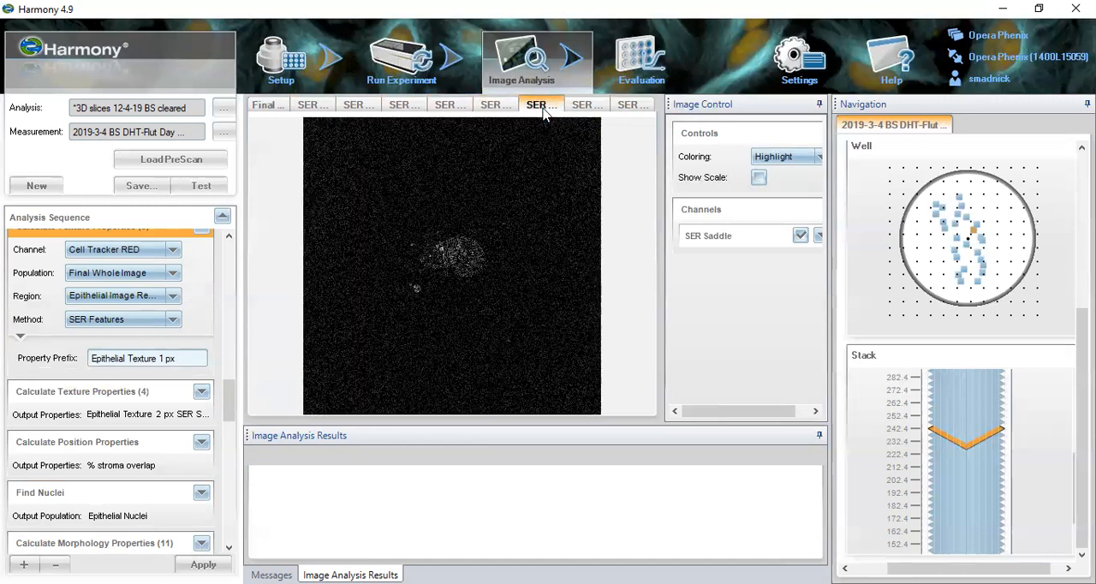
{"action": "left_click", "coordinate": [579, 104]}
{"action": "left_click", "coordinate": [624, 106]}
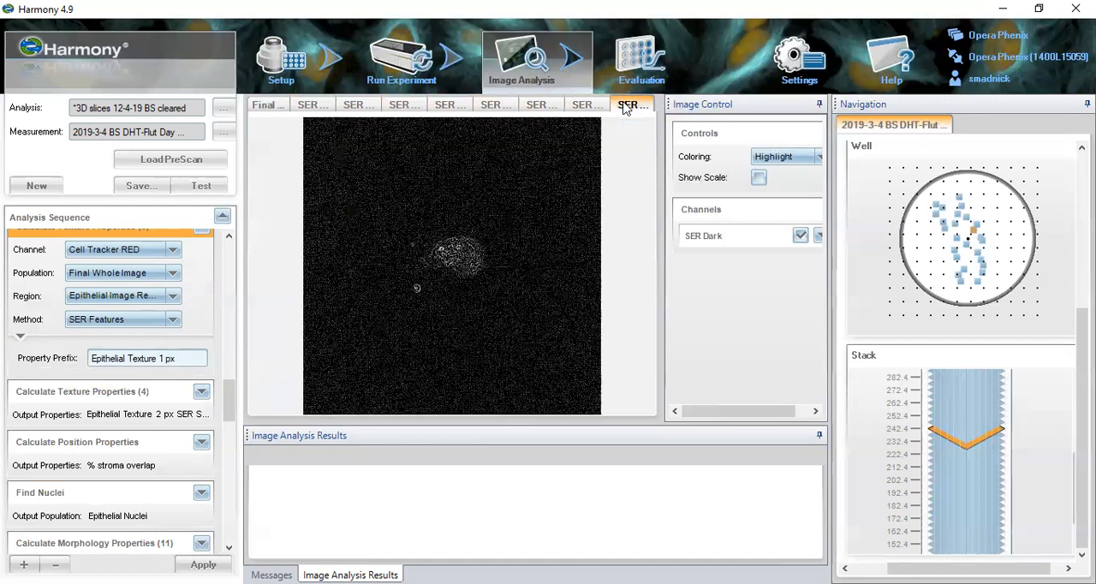
- Open Calculate Texture Properties (4) and view the Epithelial Texture 2 px SER feature images from Spot through Dark
{"action": "left_click", "coordinate": [117, 386]}
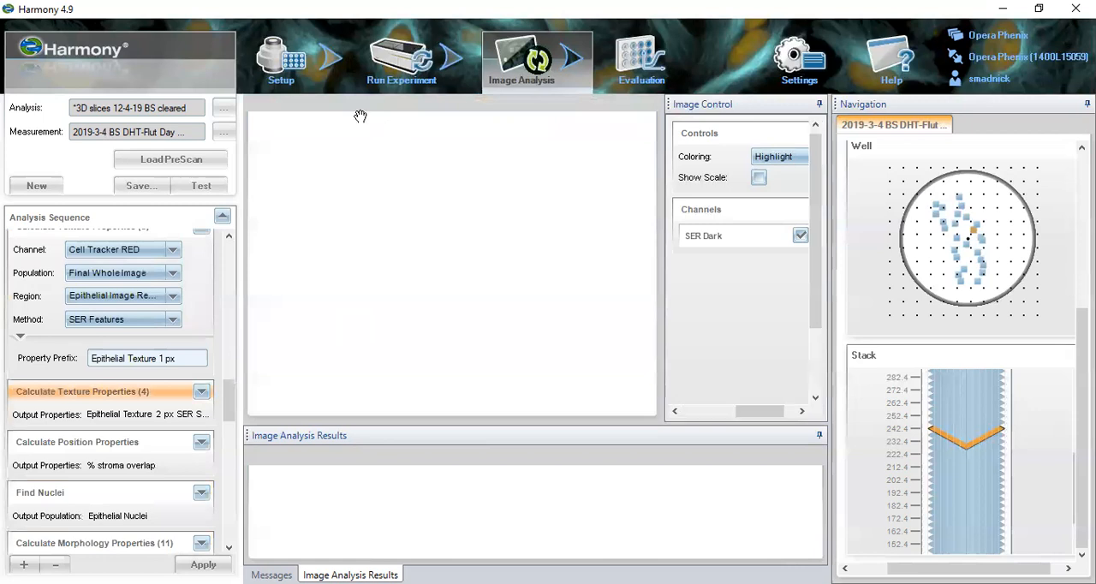
{"action": "left_click", "coordinate": [317, 105]}
{"action": "left_click", "coordinate": [350, 106]}
{"action": "left_click", "coordinate": [400, 106]}
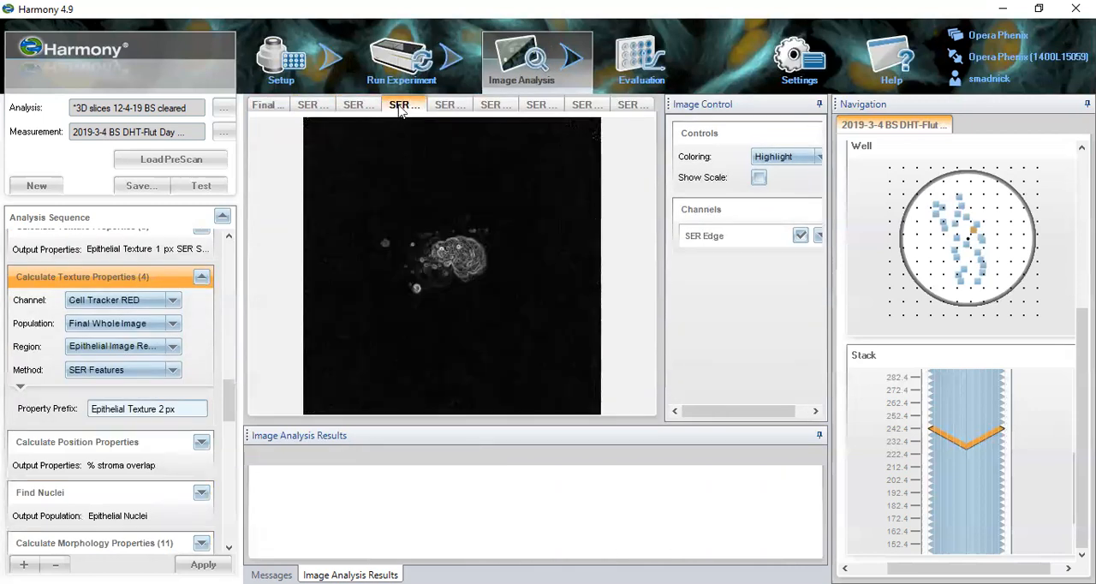
{"action": "left_click", "coordinate": [444, 105]}
{"action": "left_click", "coordinate": [490, 105]}
{"action": "left_click", "coordinate": [534, 106]}
{"action": "left_click", "coordinate": [582, 105]}
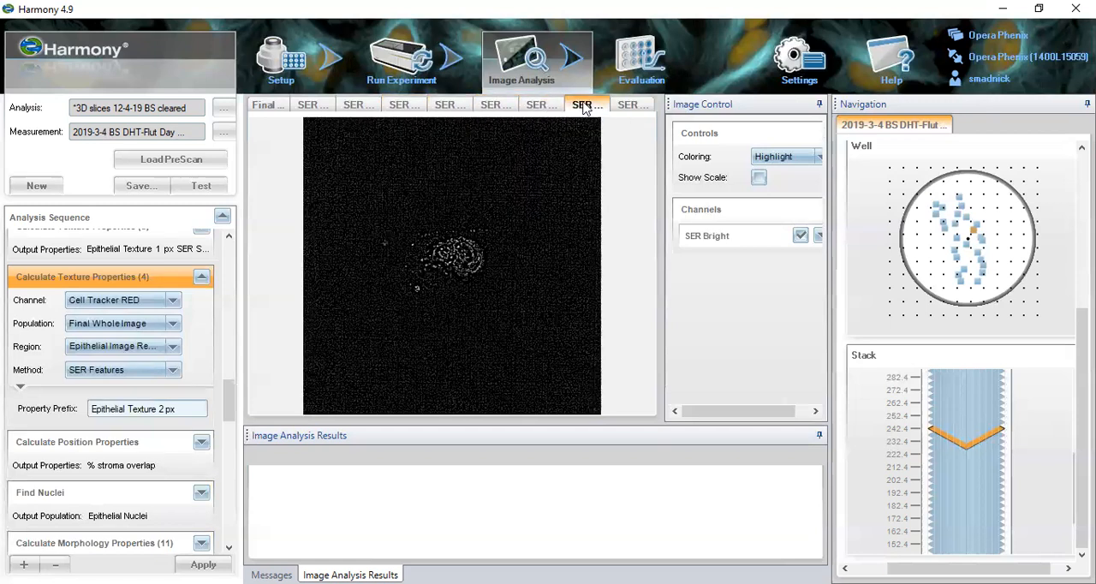
{"action": "left_click", "coordinate": [624, 107]}
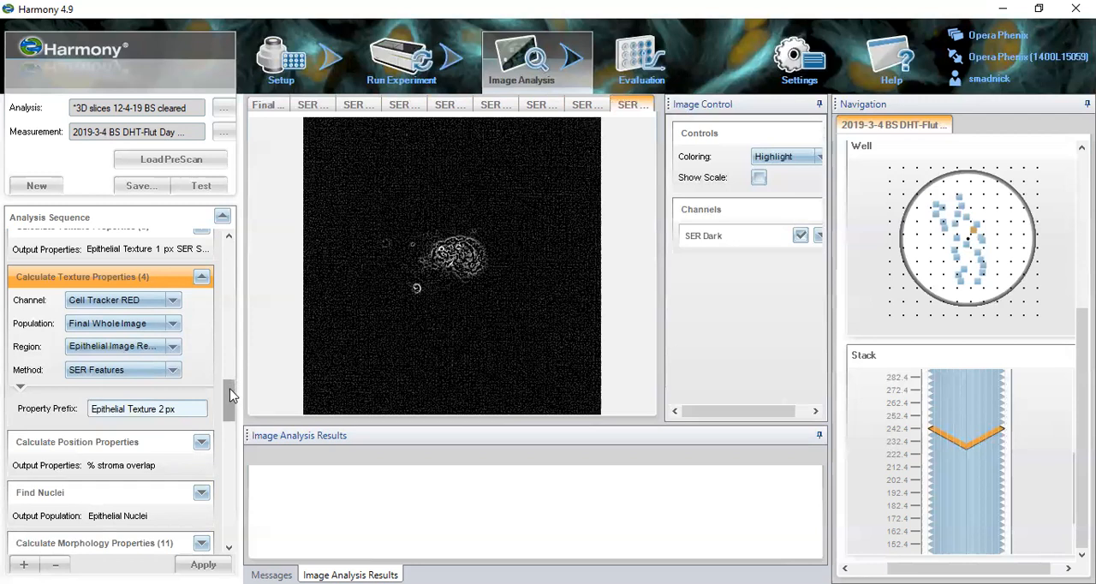
- Open Calculate Position Properties, check the Population B choices, and view the % stroma overlap column in the Final Whole Image properties table
{"action": "scroll", "coordinate": [231, 395], "scroll_direction": "down", "scroll_amount": 3}
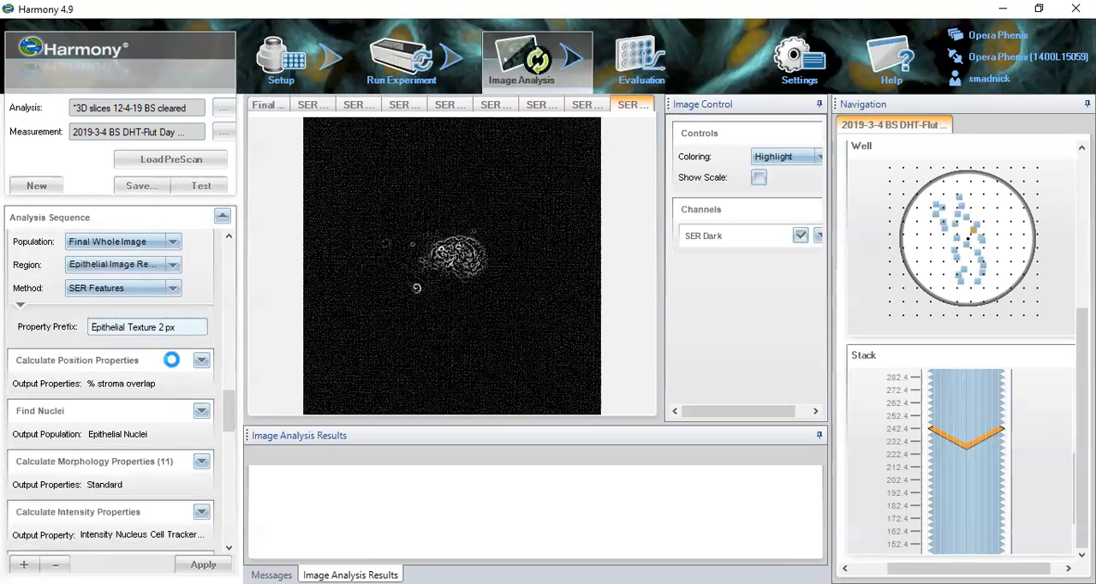
{"action": "left_click", "coordinate": [171, 360]}
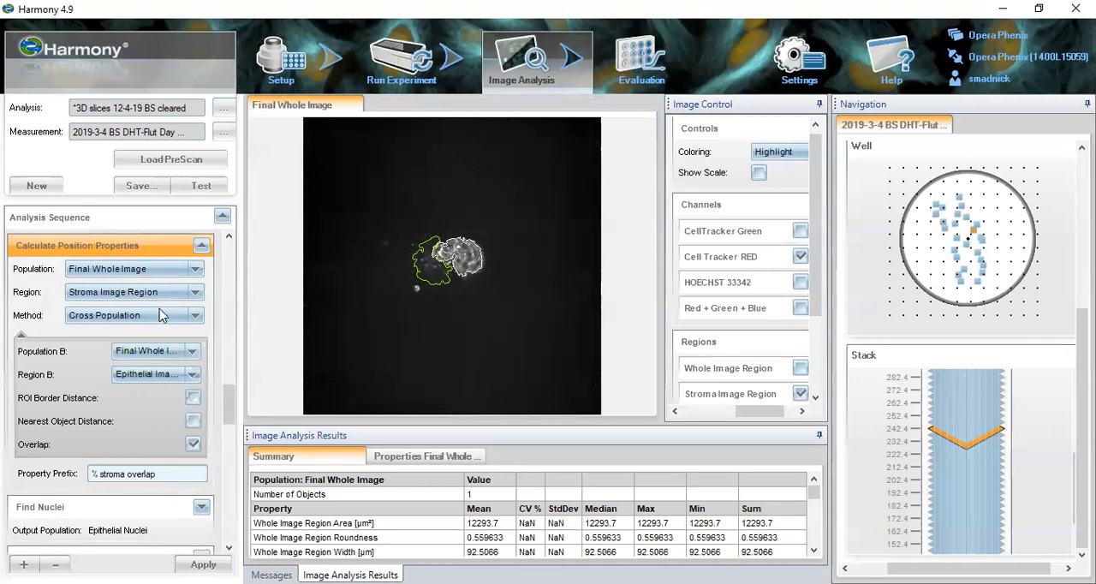
{"action": "left_click", "coordinate": [192, 352]}
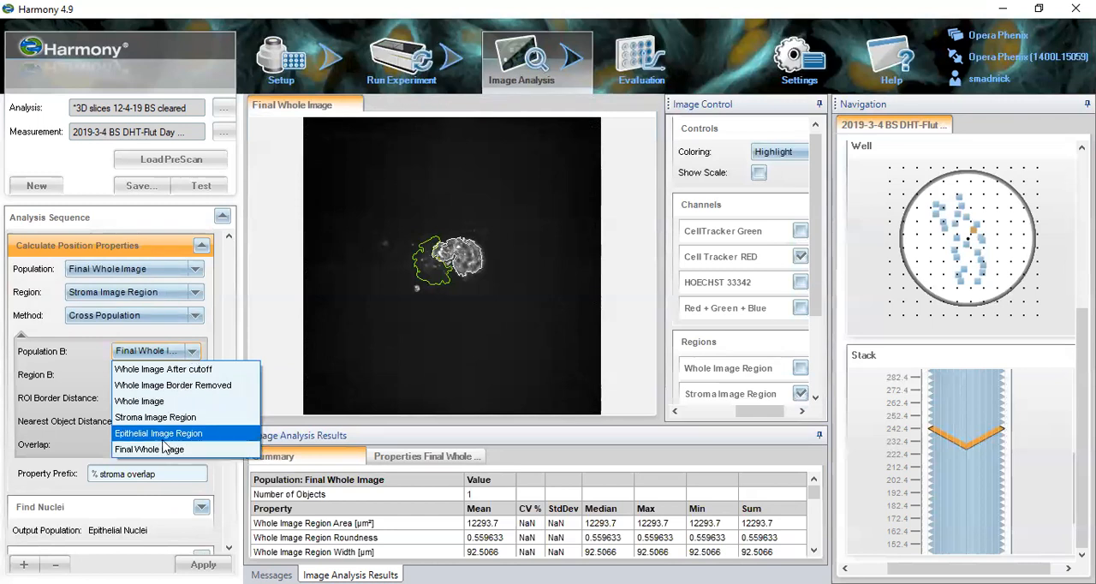
{"action": "left_click", "coordinate": [81, 359]}
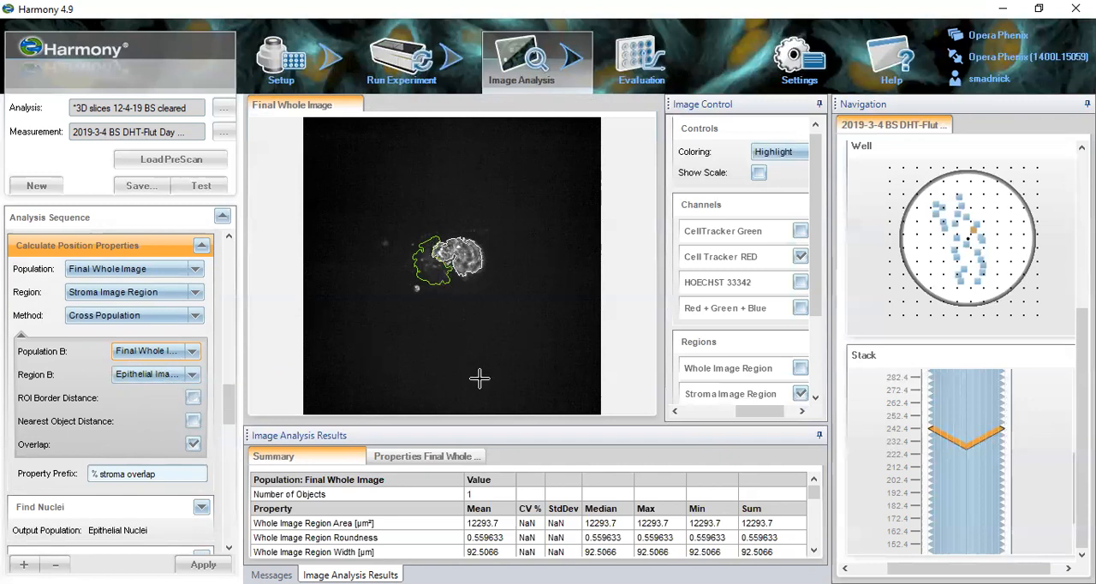
{"action": "left_click", "coordinate": [430, 459]}
{"action": "left_click_drag", "start_coordinate": [298, 550], "coordinate": [783, 539]}
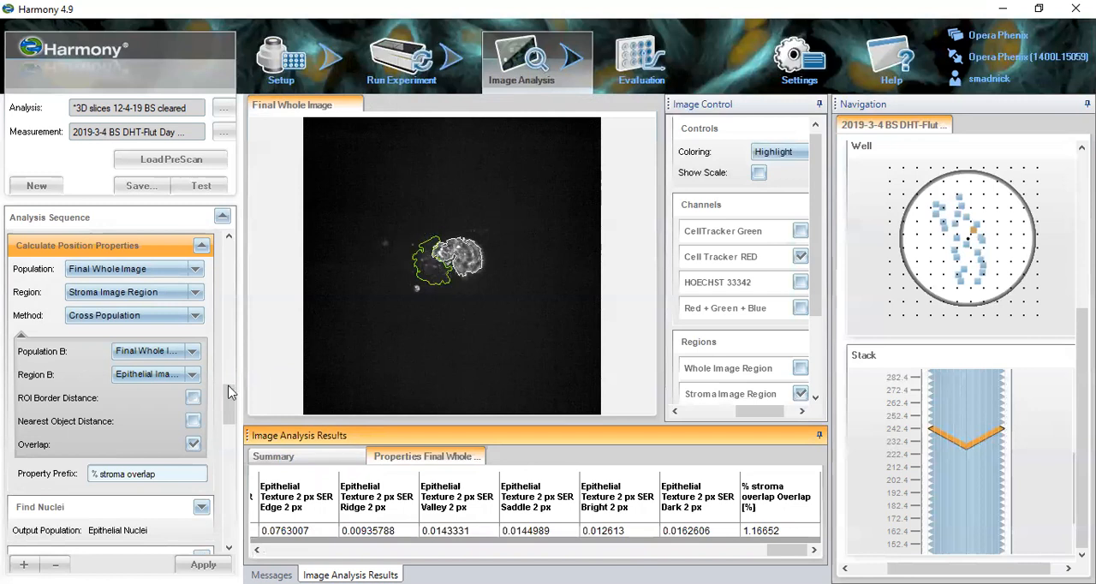
- Open Find Nuclei to examine the Epithelial Nuclei detection settings and the nuclei found in the epithelial image region
{"action": "scroll", "coordinate": [220, 418], "scroll_direction": "down", "scroll_amount": 3}
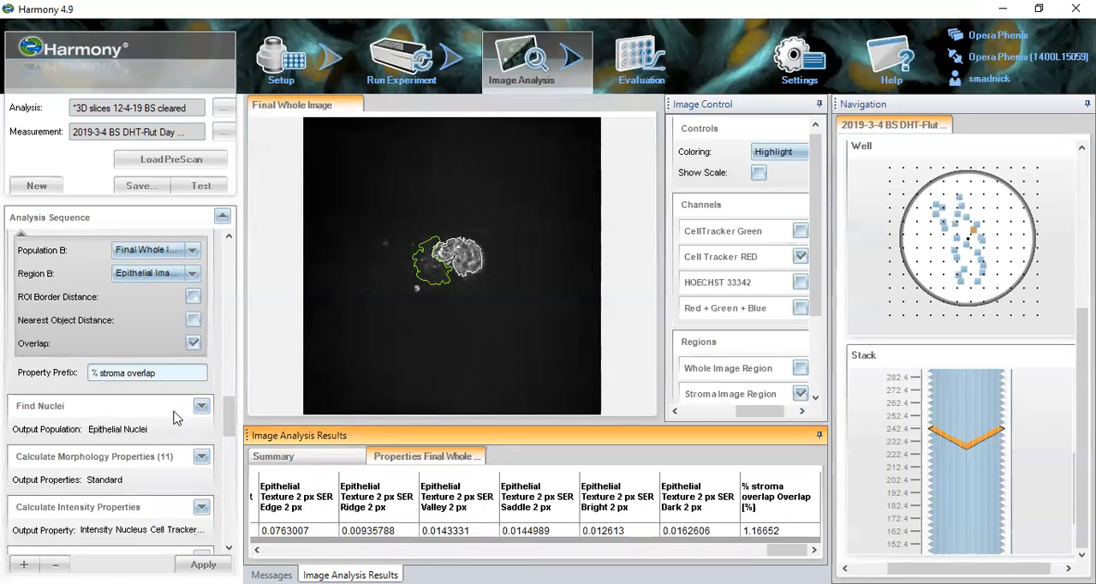
{"action": "left_click", "coordinate": [172, 407]}
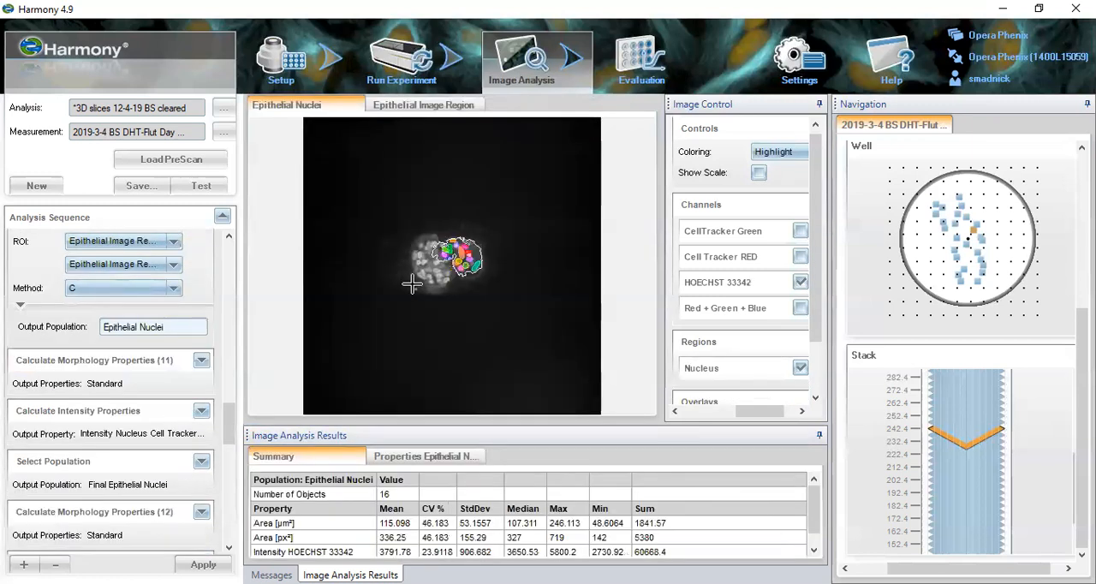
- Zoom in on the spheroid in the Epithelial Nuclei image and check the nucleus overlay against the HOECHST 33342 channel
{"action": "left_click_drag", "start_coordinate": [231, 432], "coordinate": [231, 416]}
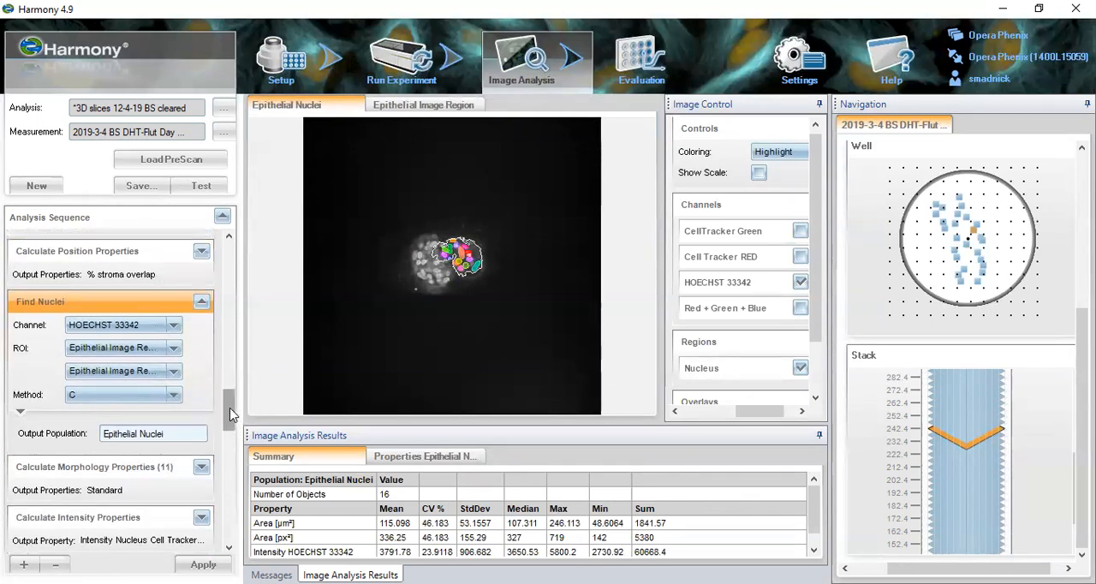
{"action": "right_click", "coordinate": [397, 217]}
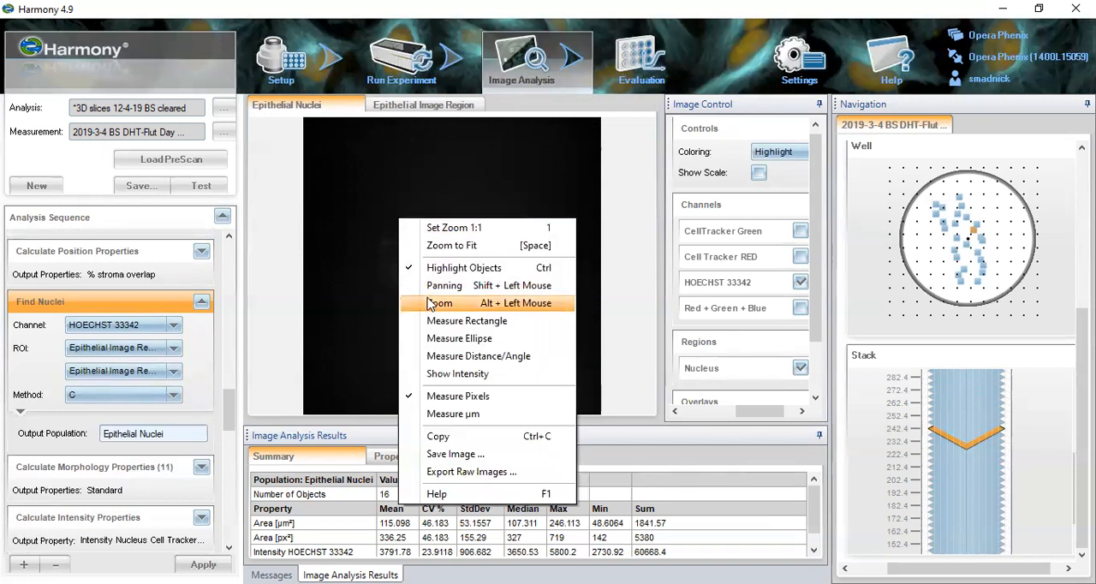
{"action": "left_click", "coordinate": [402, 227]}
{"action": "left_click_drag", "start_coordinate": [393, 211], "coordinate": [502, 314]}
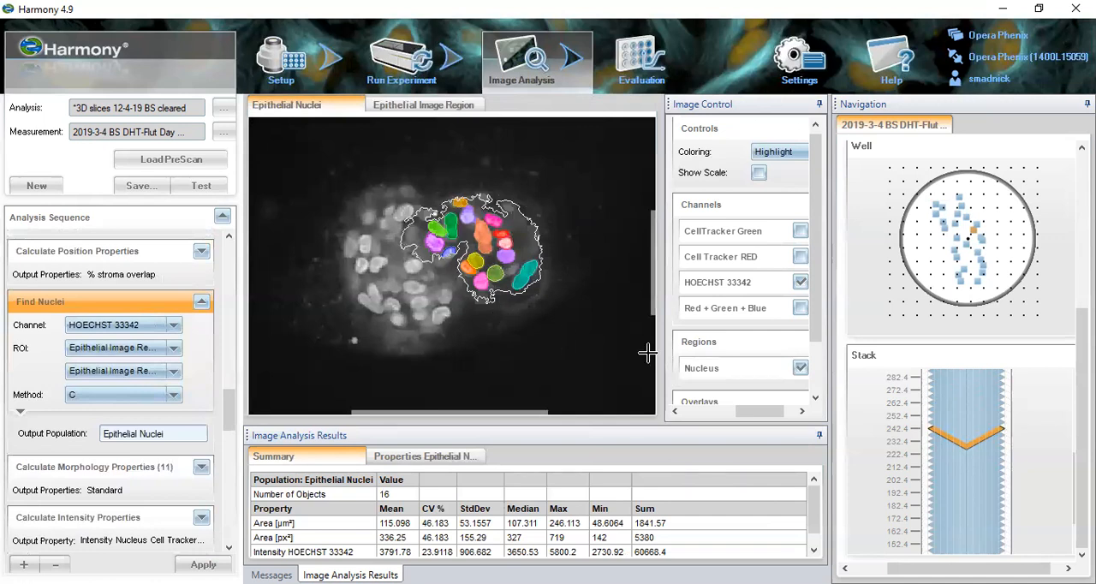
{"action": "left_click", "coordinate": [798, 369]}
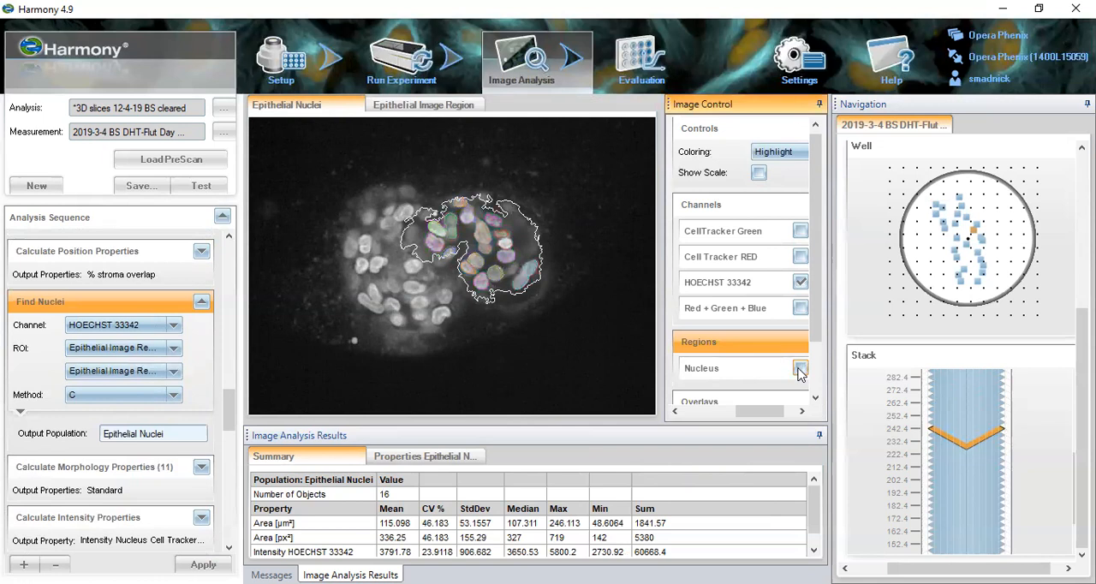
- Compare nuclei detection methods A, B and M on the epithelial image region and set the Find Nuclei method back to C
{"action": "left_click", "coordinate": [174, 396]}
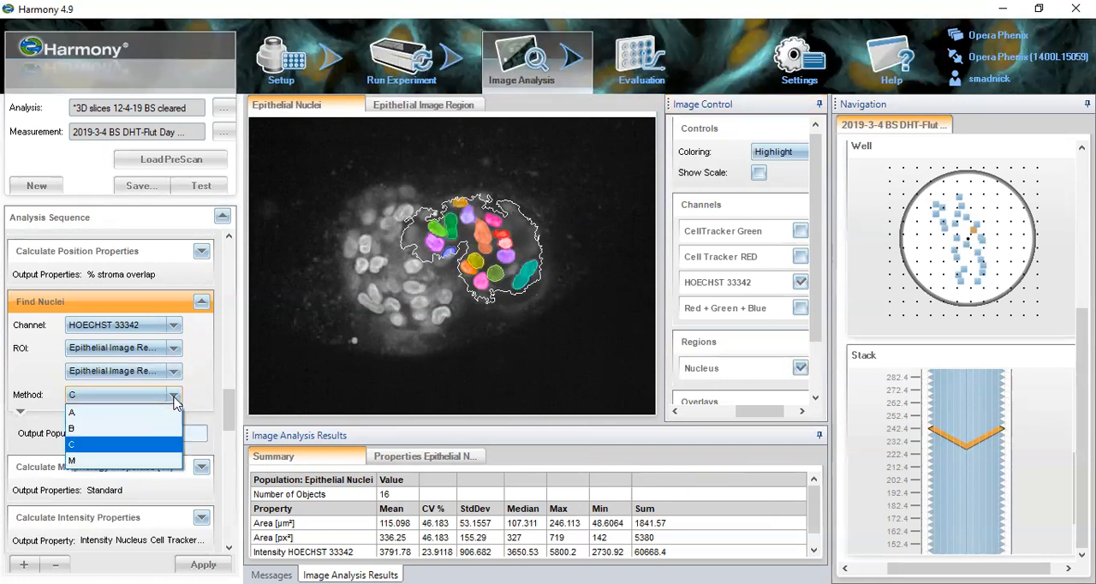
{"action": "left_click", "coordinate": [153, 308]}
{"action": "right_click", "coordinate": [162, 304]}
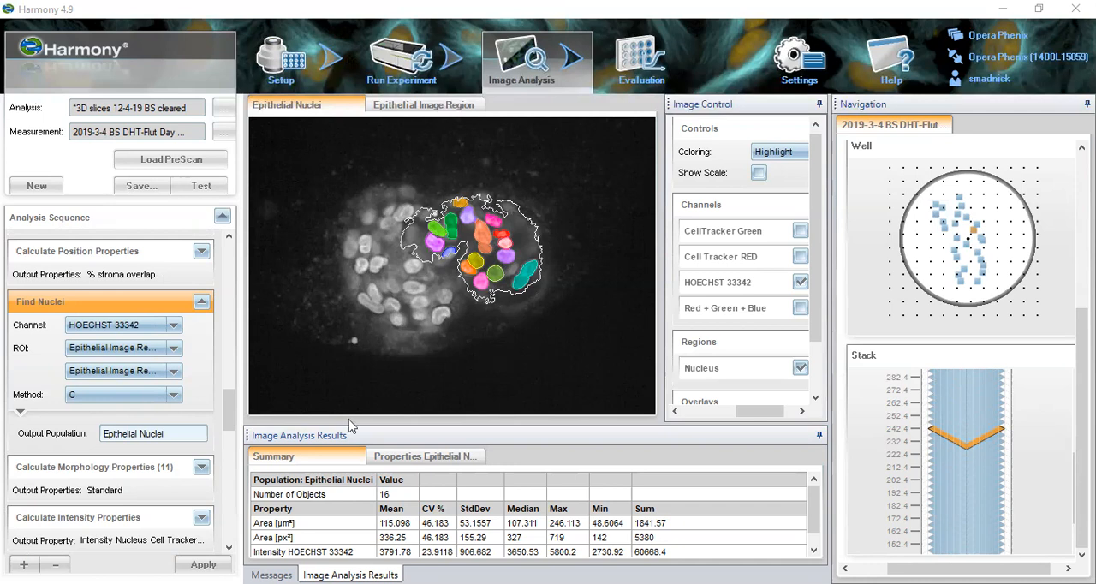
{"action": "left_click", "coordinate": [174, 396]}
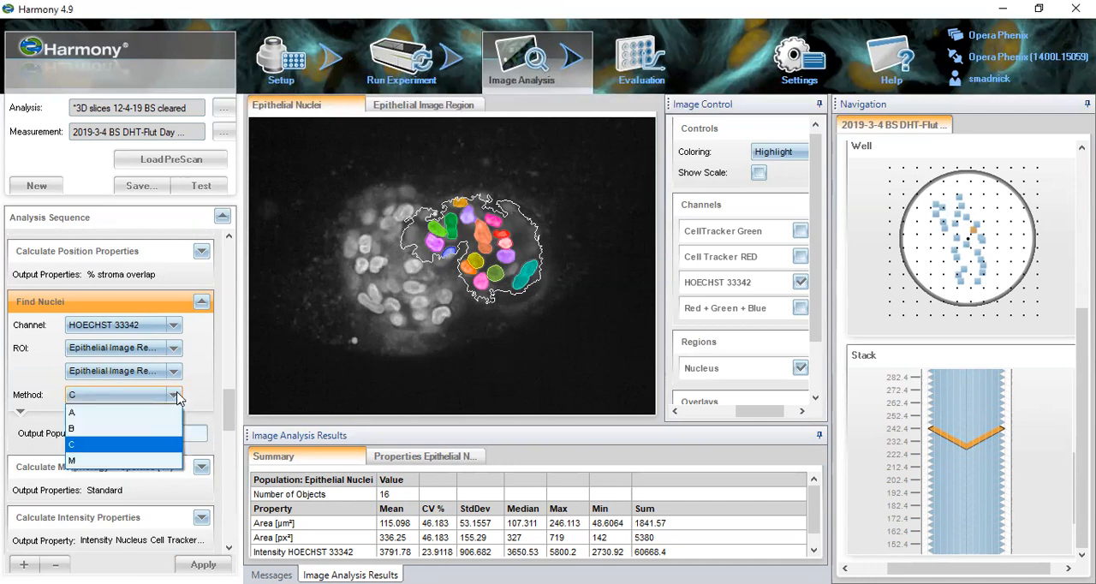
{"action": "left_click", "coordinate": [157, 412]}
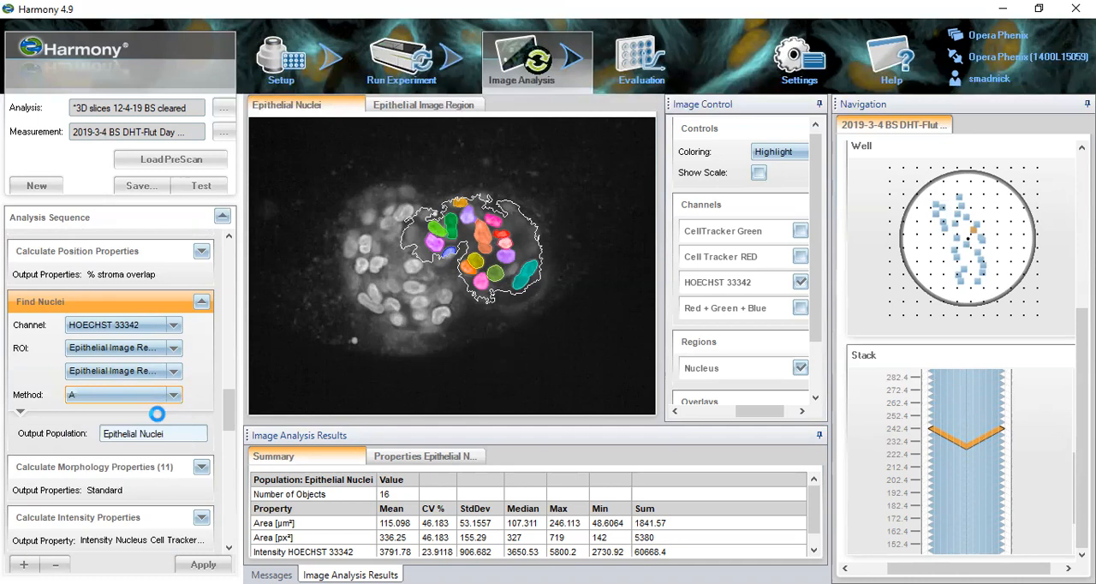
{"action": "left_click", "coordinate": [173, 396]}
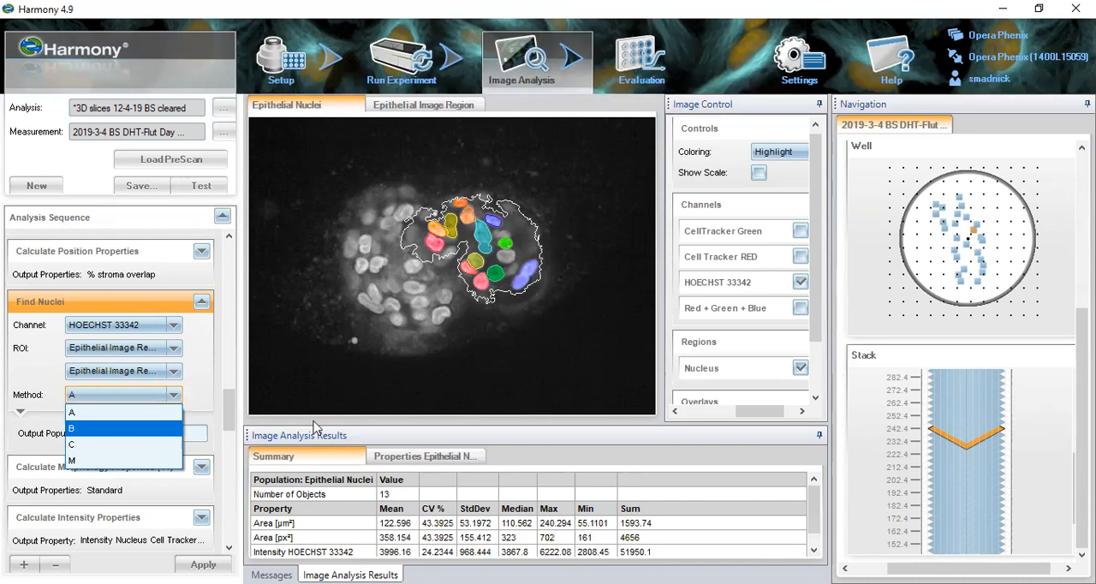
{"action": "left_click", "coordinate": [154, 427]}
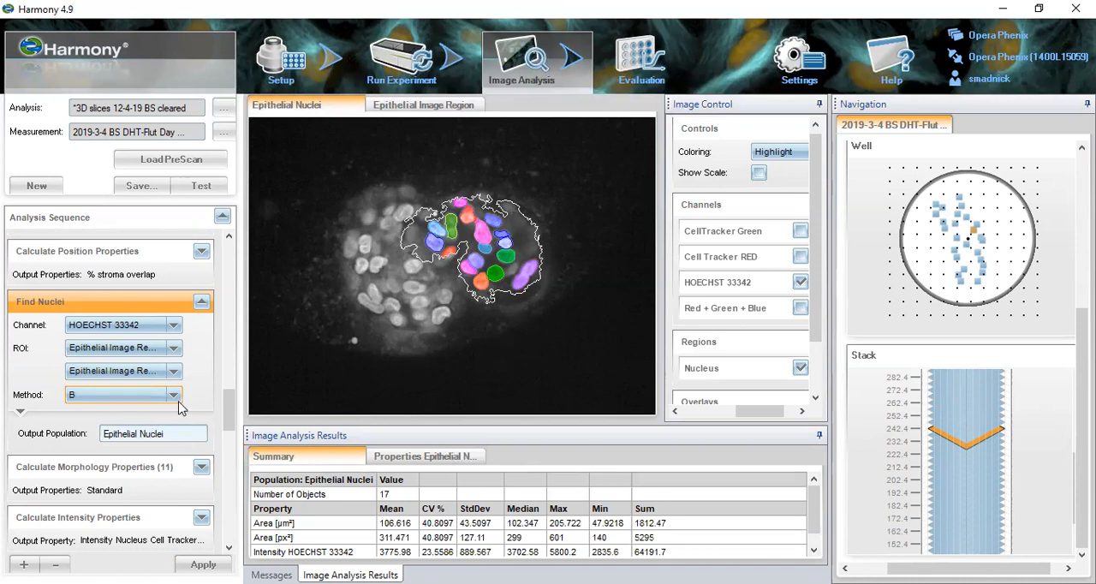
{"action": "left_click", "coordinate": [175, 394]}
{"action": "left_click", "coordinate": [158, 461]}
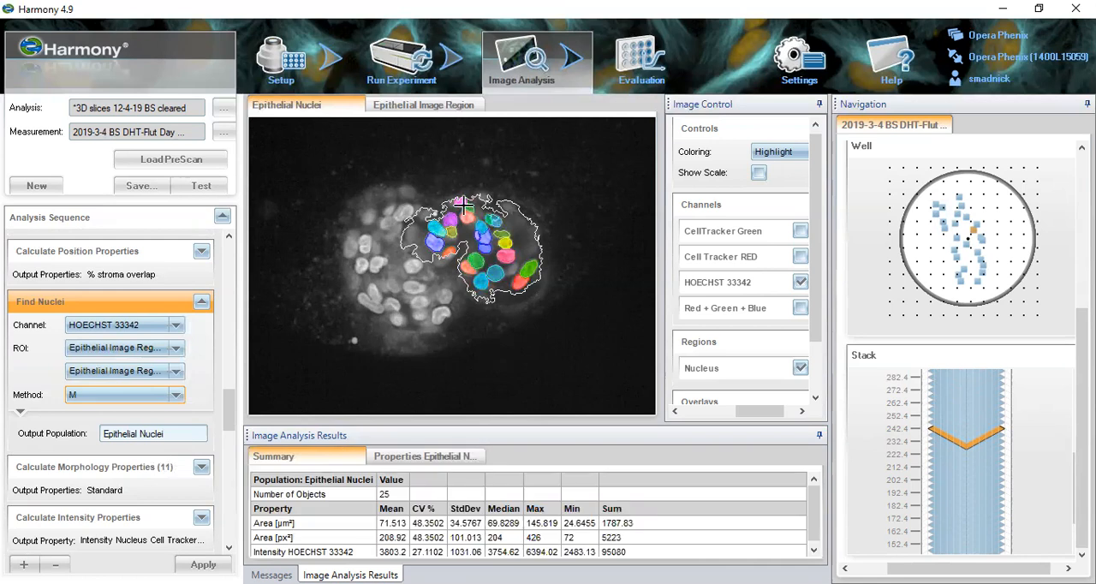
{"action": "left_click", "coordinate": [180, 403]}
{"action": "left_click", "coordinate": [165, 441]}
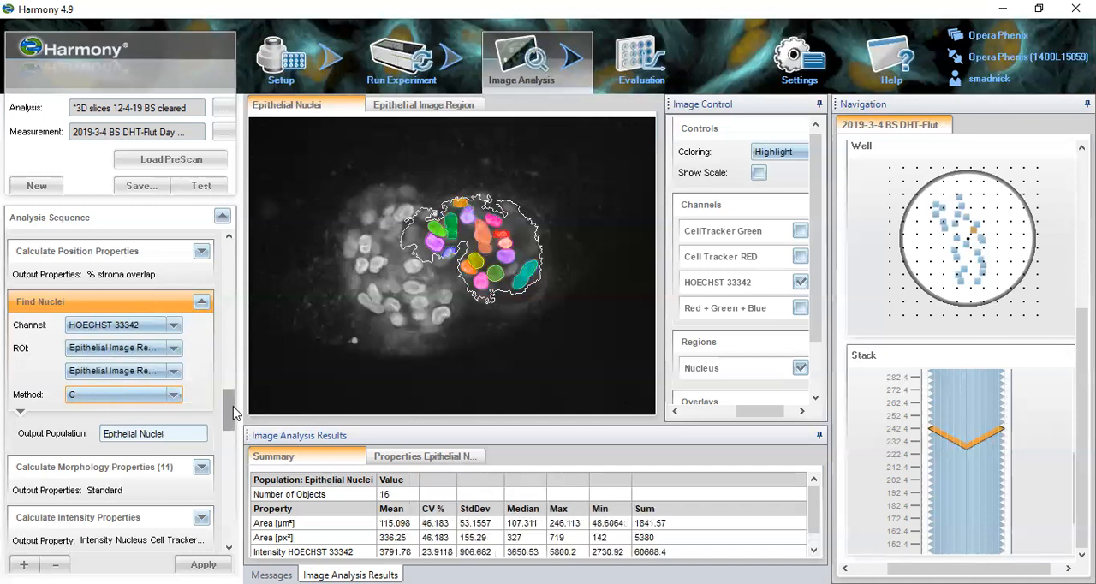
- Expand all method C detection parameters in Find Nuclei, and inspect the properties of three elongated nuclei in the image
{"action": "left_click", "coordinate": [21, 411]}
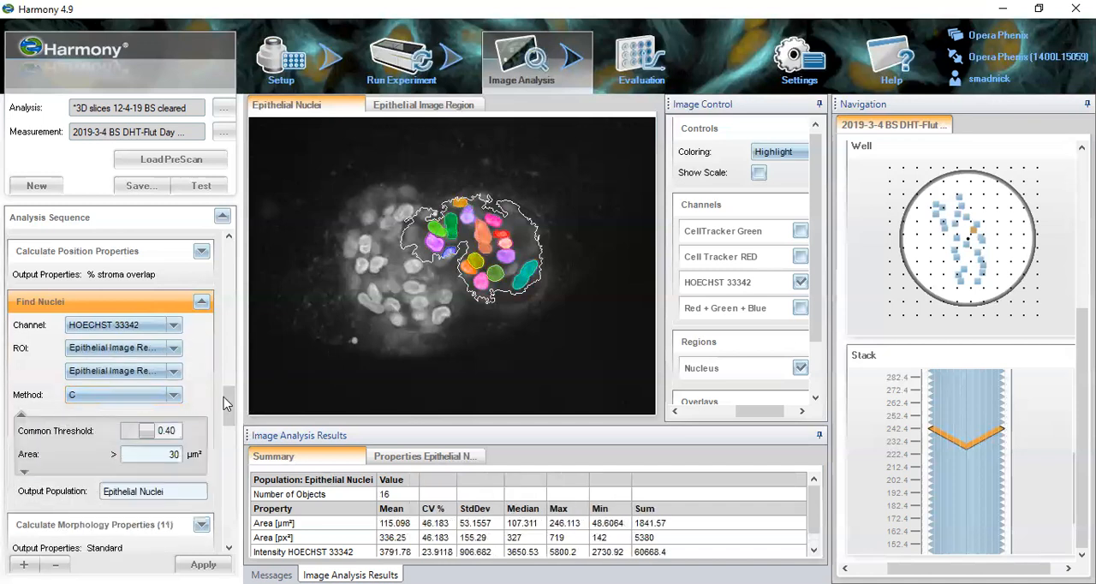
{"action": "scroll", "coordinate": [229, 407], "scroll_direction": "down", "scroll_amount": 3}
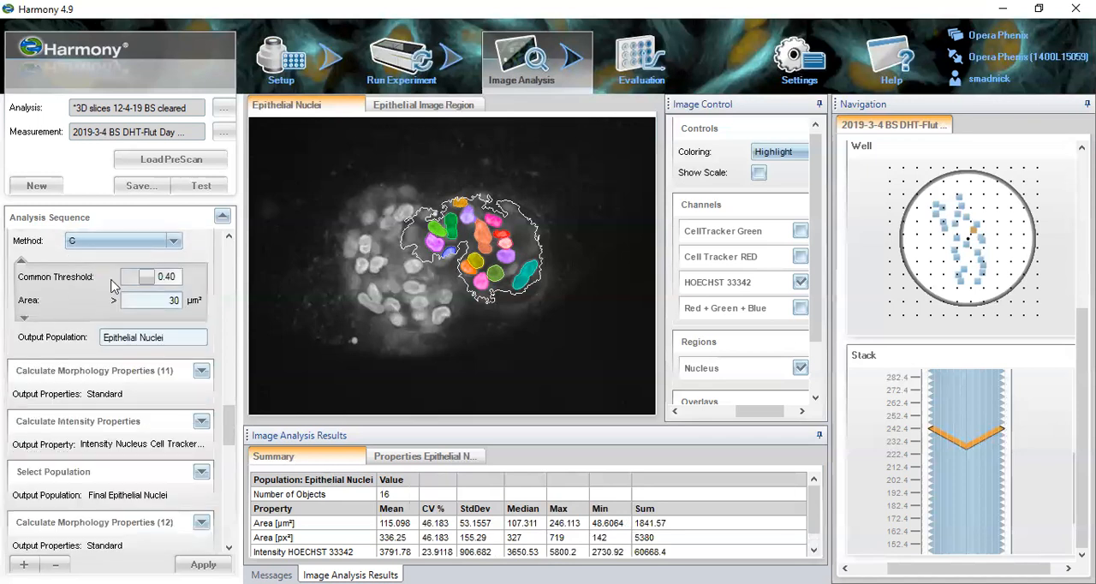
{"action": "left_click", "coordinate": [25, 319]}
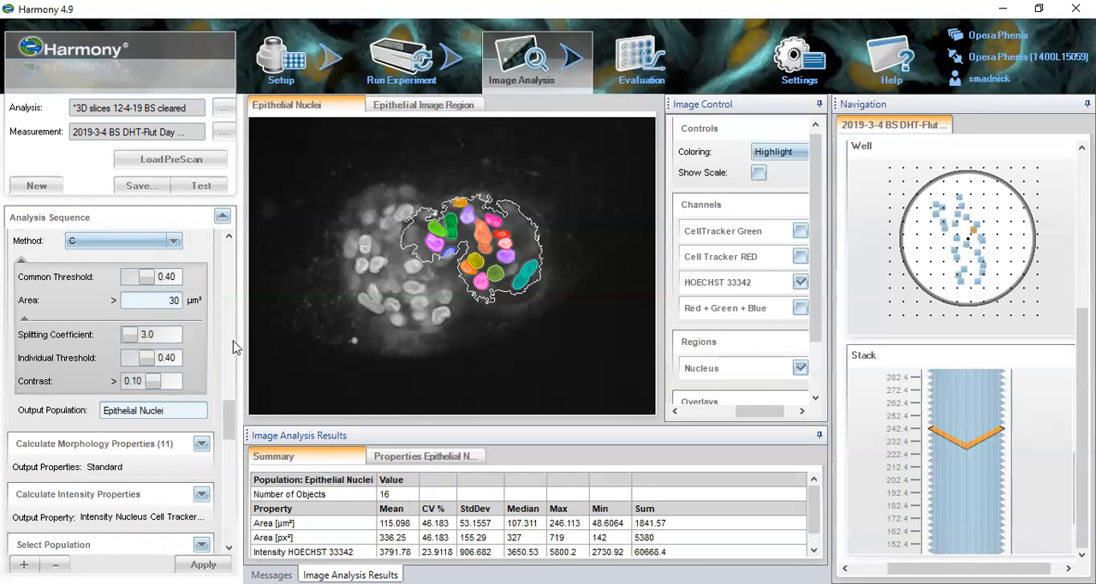
{"action": "left_click", "coordinate": [481, 248]}
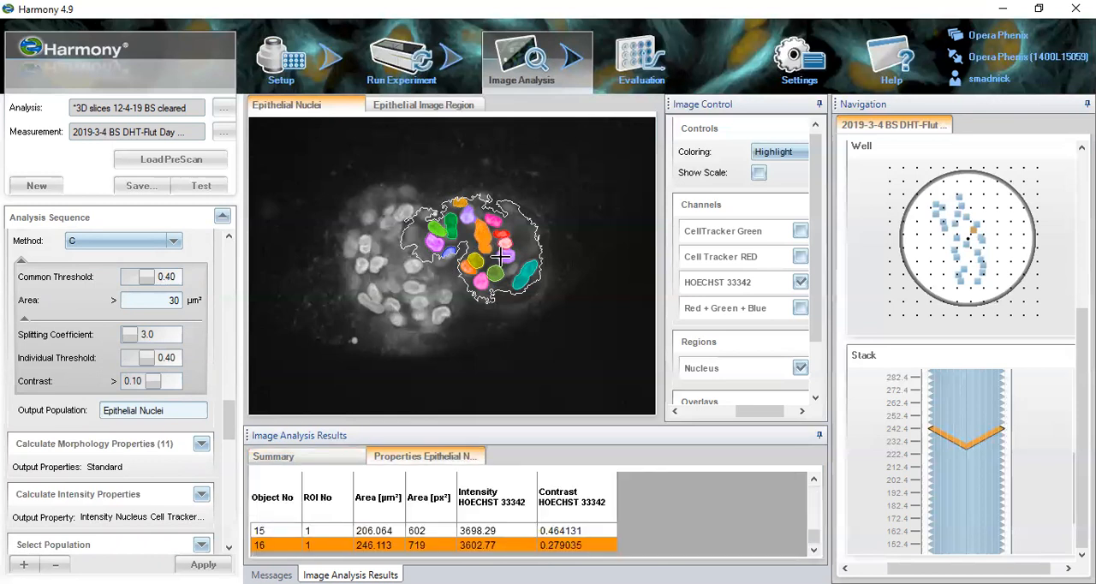
{"action": "left_click", "coordinate": [522, 272]}
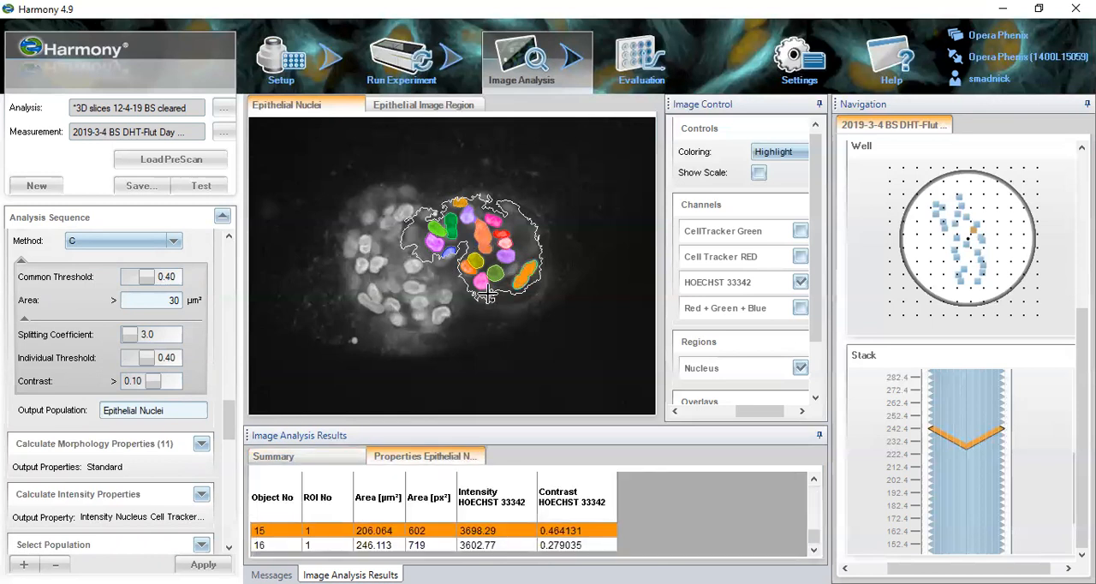
{"action": "left_click", "coordinate": [452, 225]}
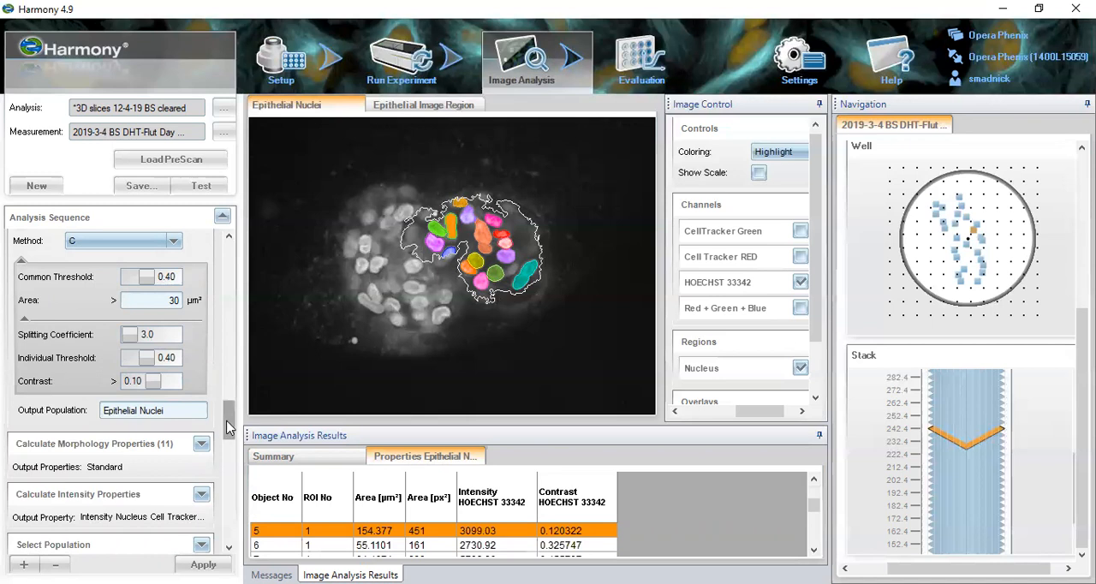
- Review the Epithelial Nucleus settings in Calculate Morphology Properties (11) and open the Calculate Intensity Properties block for the same nuclei
{"action": "left_click", "coordinate": [167, 446]}
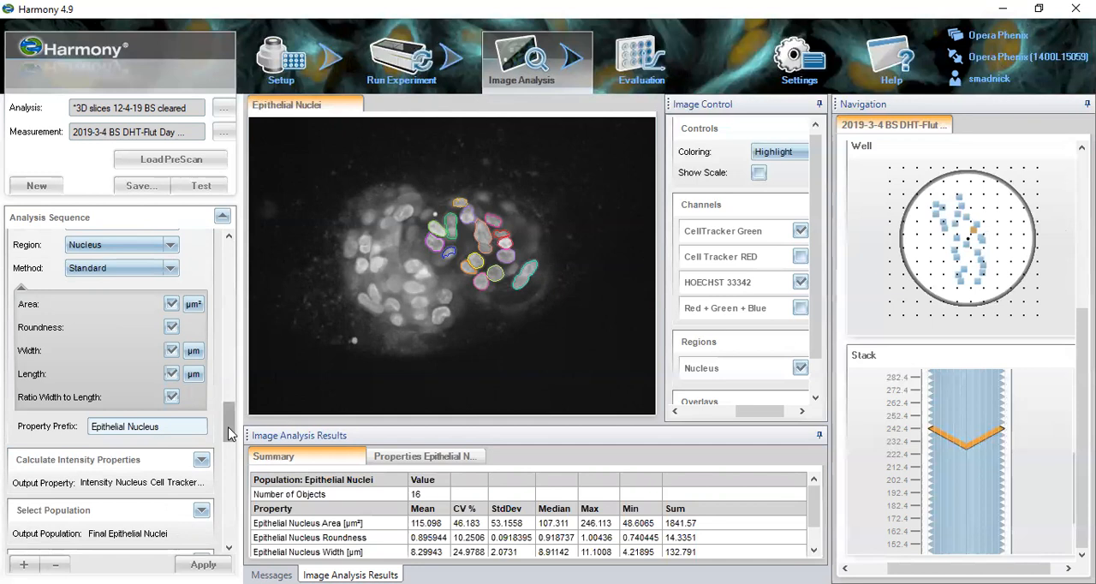
{"action": "left_click_drag", "start_coordinate": [229, 433], "coordinate": [231, 428]}
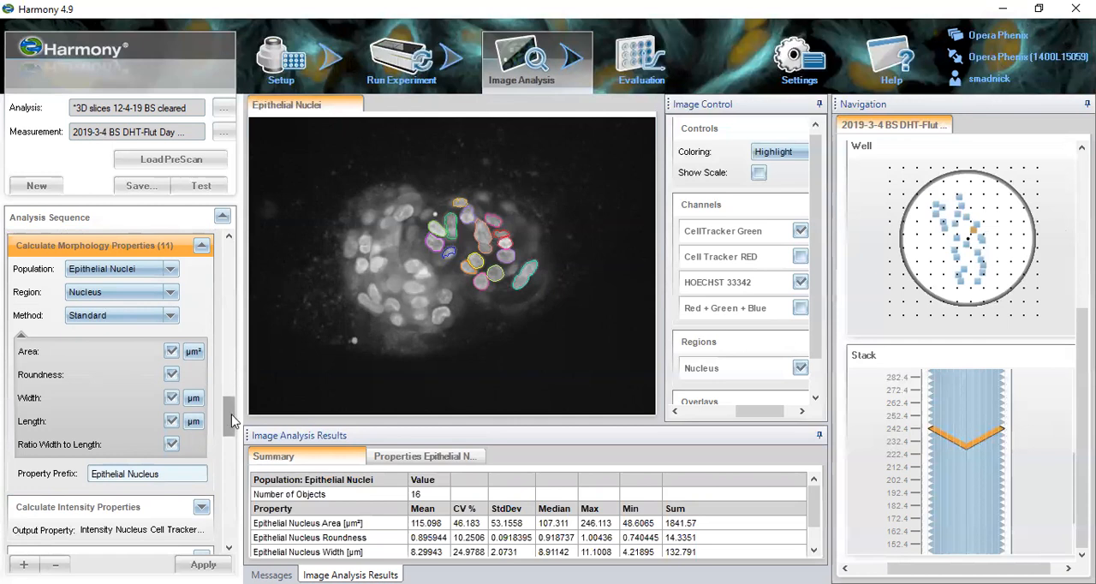
{"action": "scroll", "coordinate": [233, 416], "scroll_direction": "down", "scroll_amount": 3}
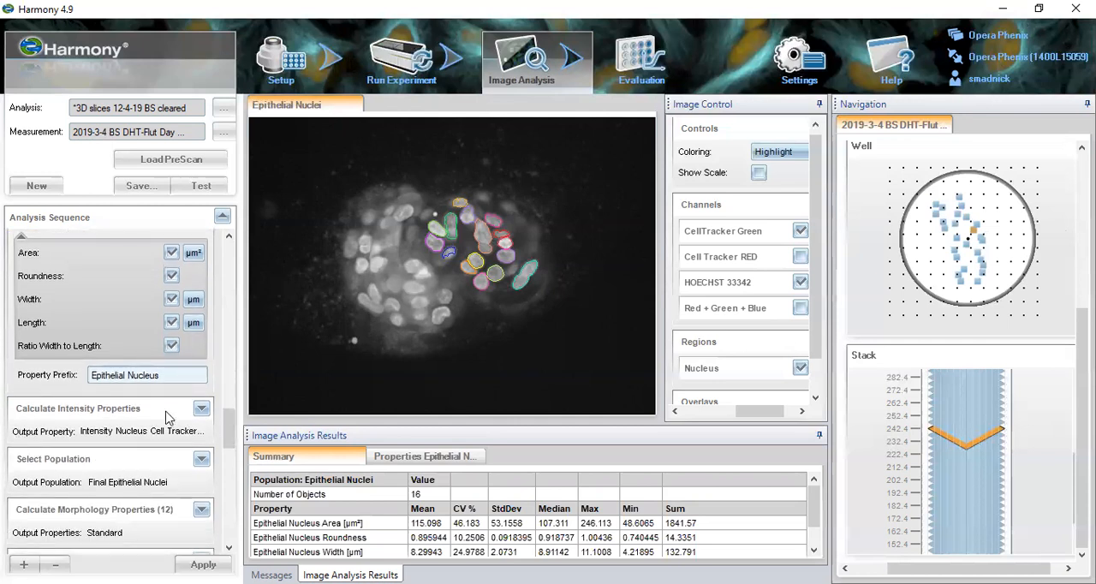
{"action": "left_click", "coordinate": [152, 411]}
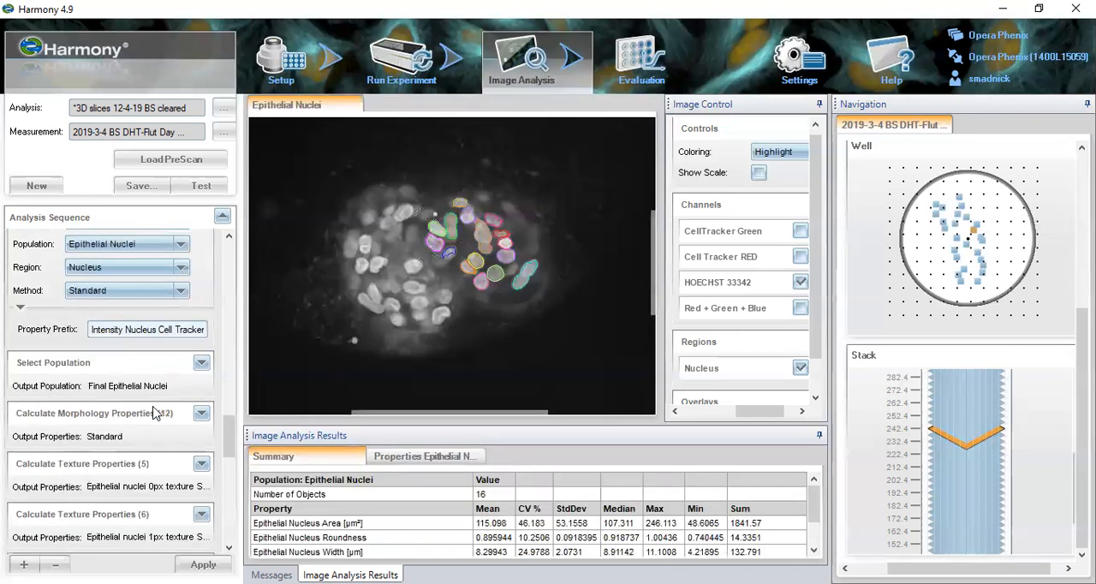
- Open the Select Population filter for Final Epithelial Nuclei and inspect the properties of the discarded red nuclei
{"action": "left_click", "coordinate": [158, 362]}
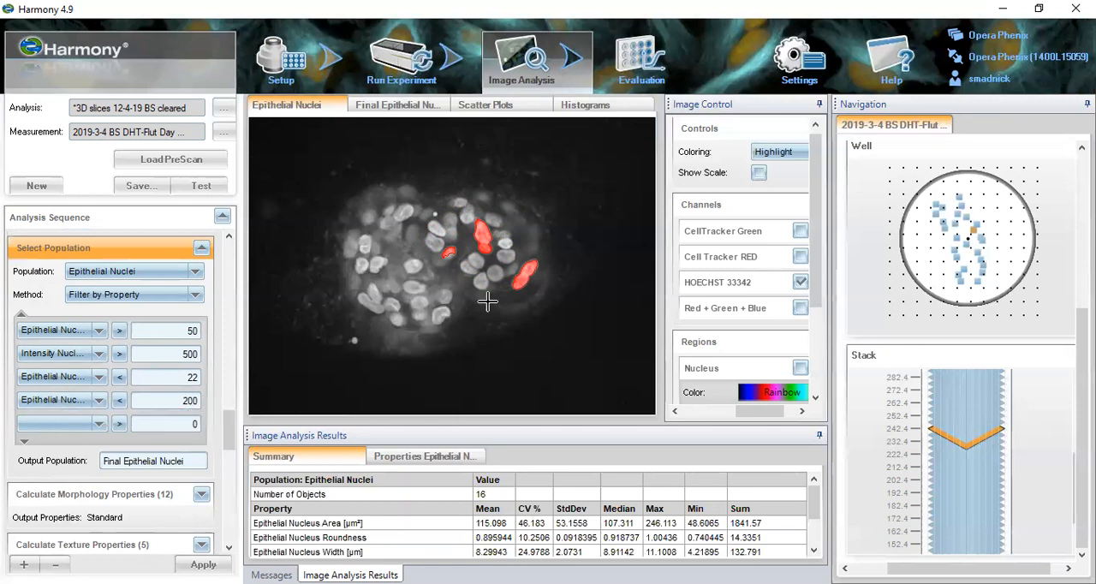
{"action": "left_click", "coordinate": [520, 275]}
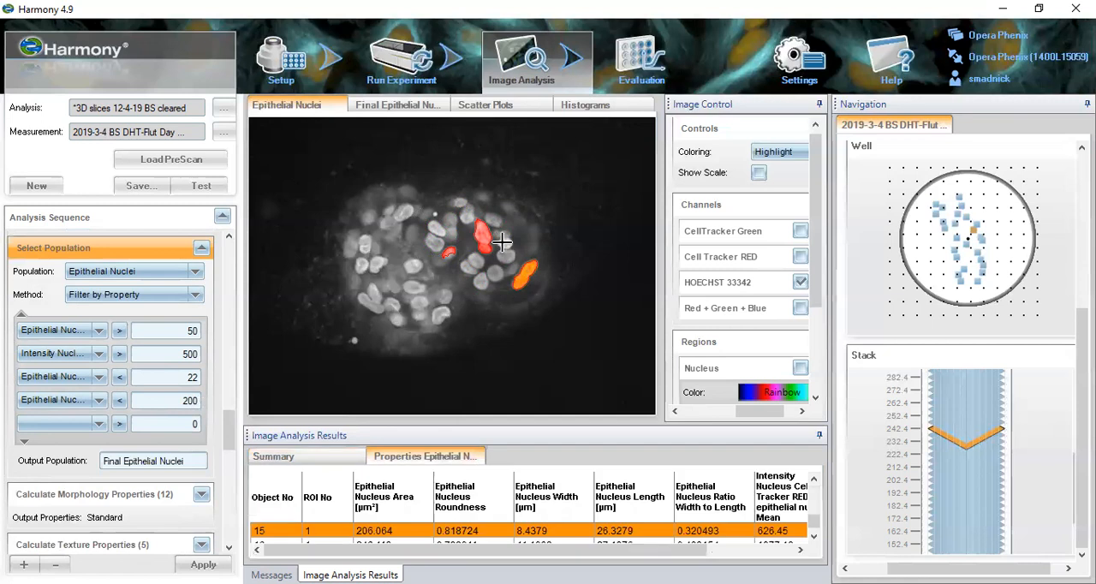
{"action": "left_click", "coordinate": [446, 253]}
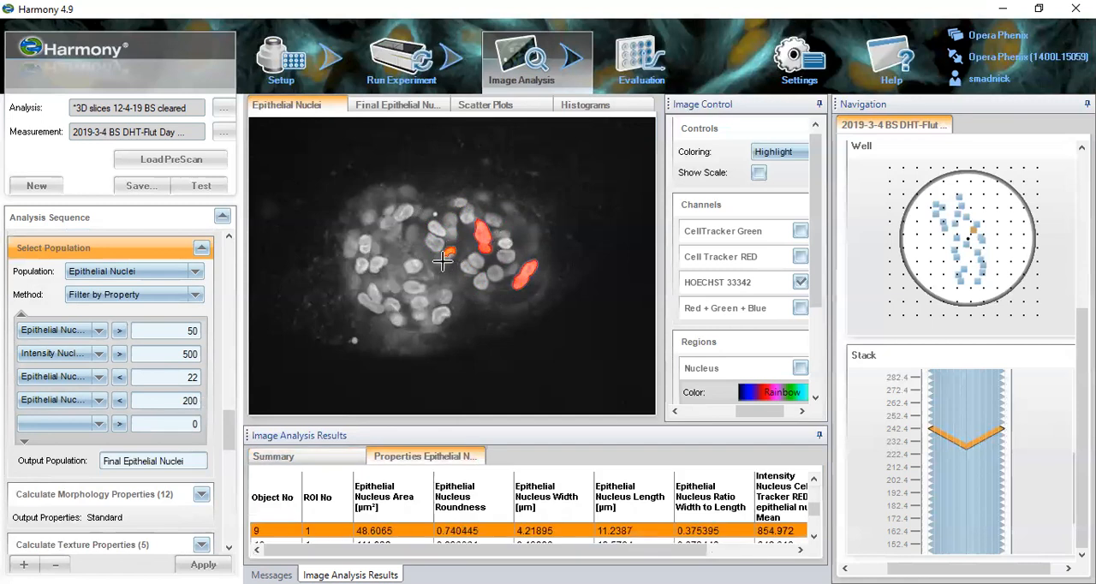
{"action": "left_click", "coordinate": [489, 243]}
{"action": "left_click", "coordinate": [521, 277]}
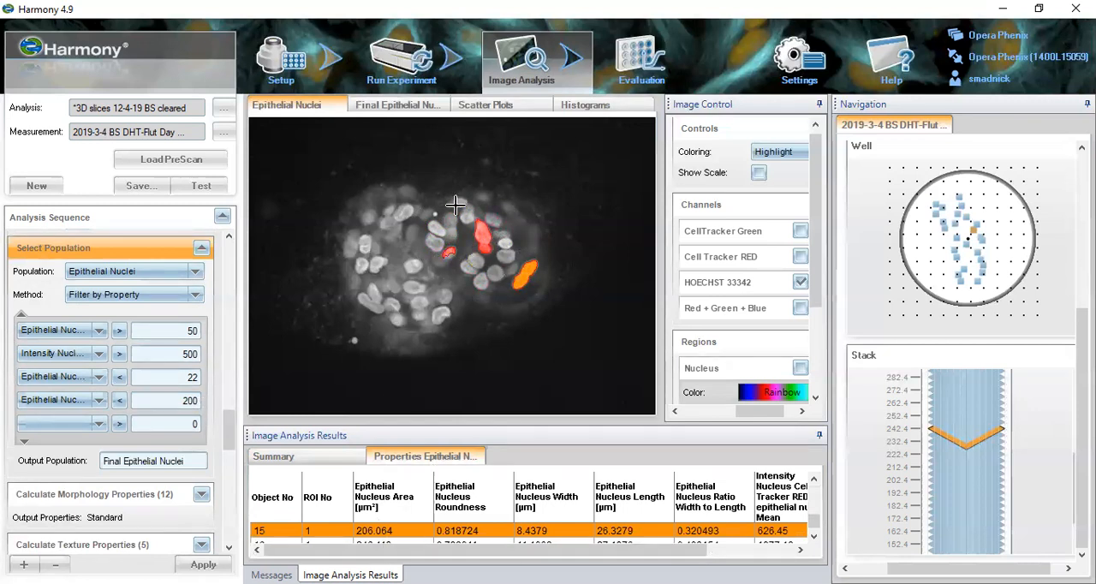
- View the scatter plots and histograms of the Epithelial Nuclei population filter
{"action": "left_click", "coordinate": [485, 105]}
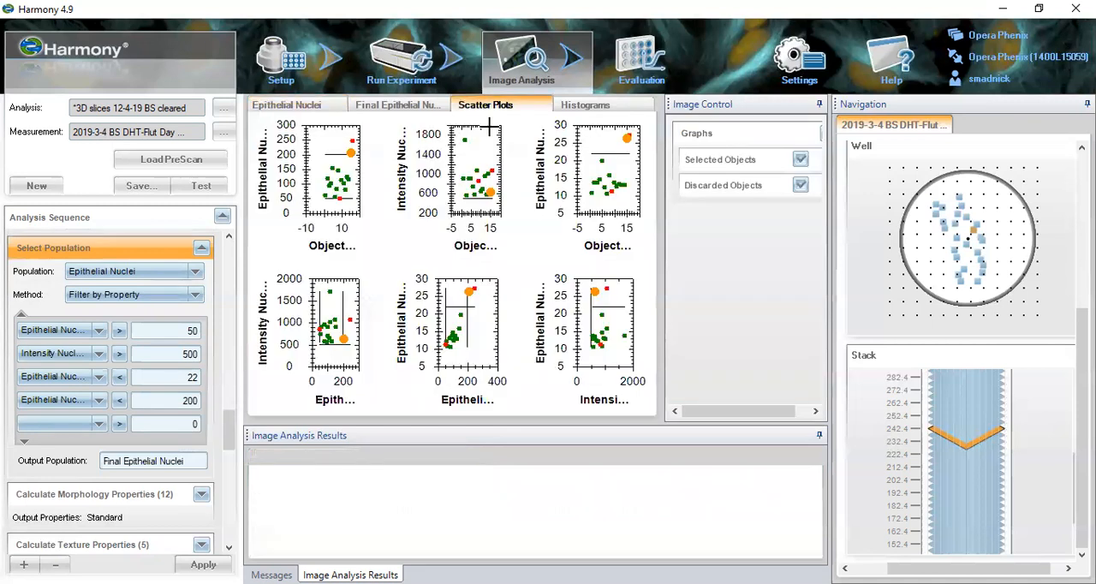
{"action": "left_click", "coordinate": [597, 109]}
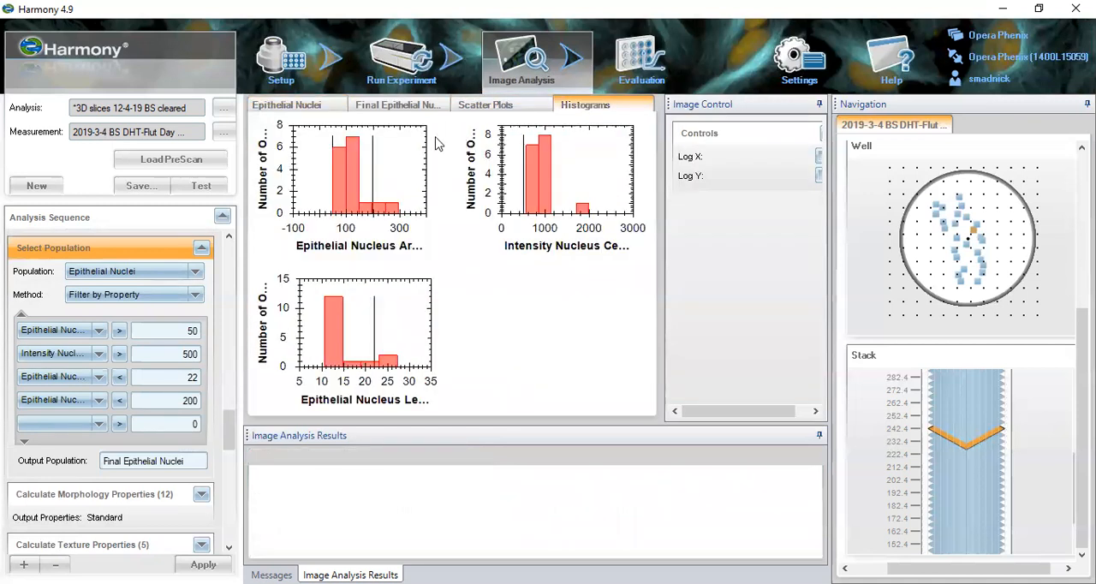
{"action": "left_click", "coordinate": [454, 107]}
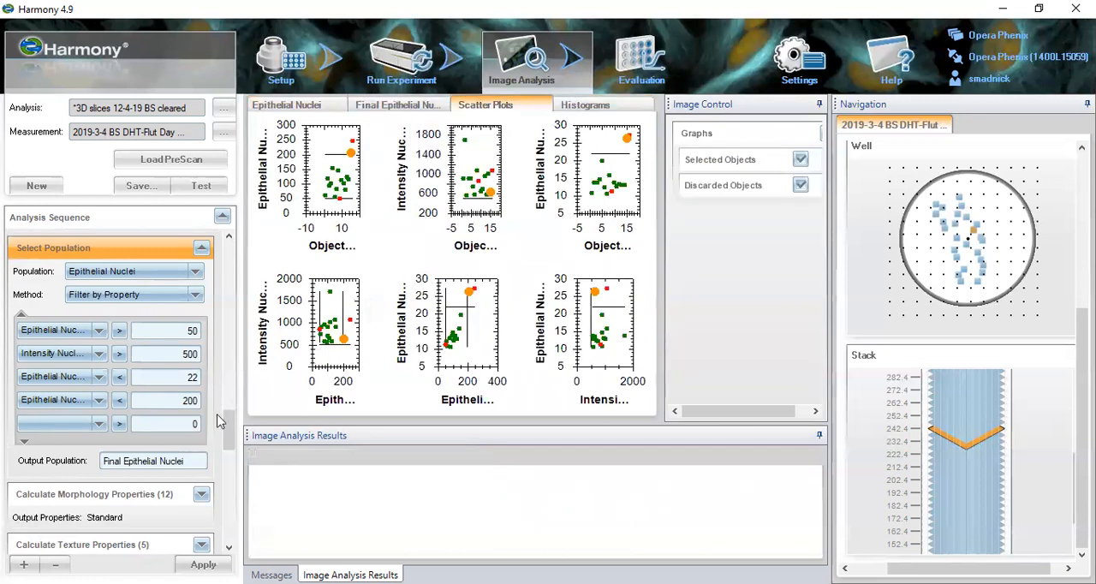
- Review the Final Epithelial Nuclei settings in Calculate Morphology Properties (12) and open the Calculate Texture Properties (5) block
{"action": "left_click", "coordinate": [146, 495]}
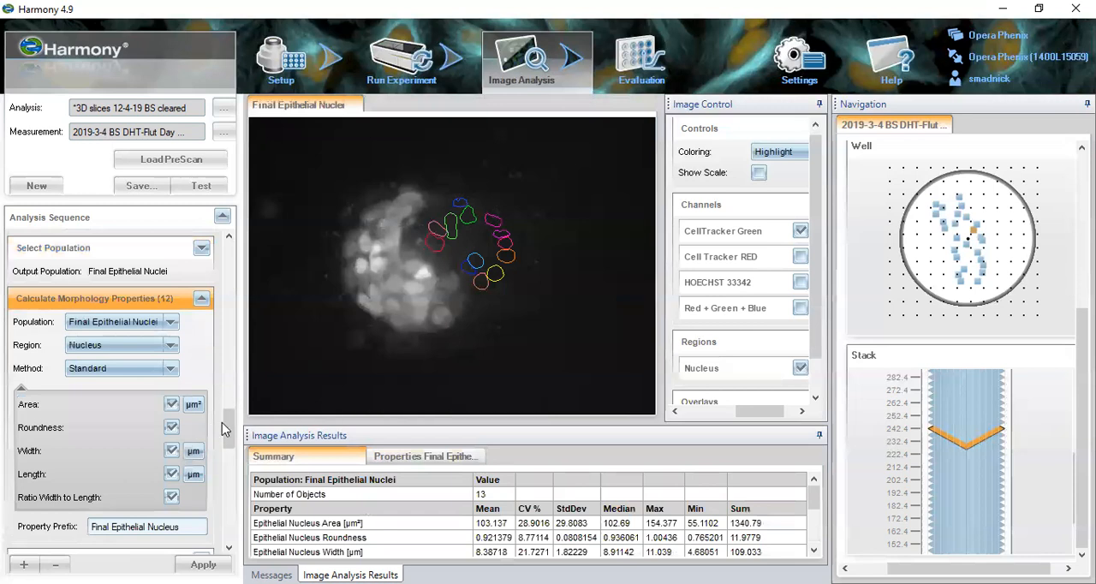
{"action": "scroll", "coordinate": [229, 428], "scroll_direction": "down", "scroll_amount": 5}
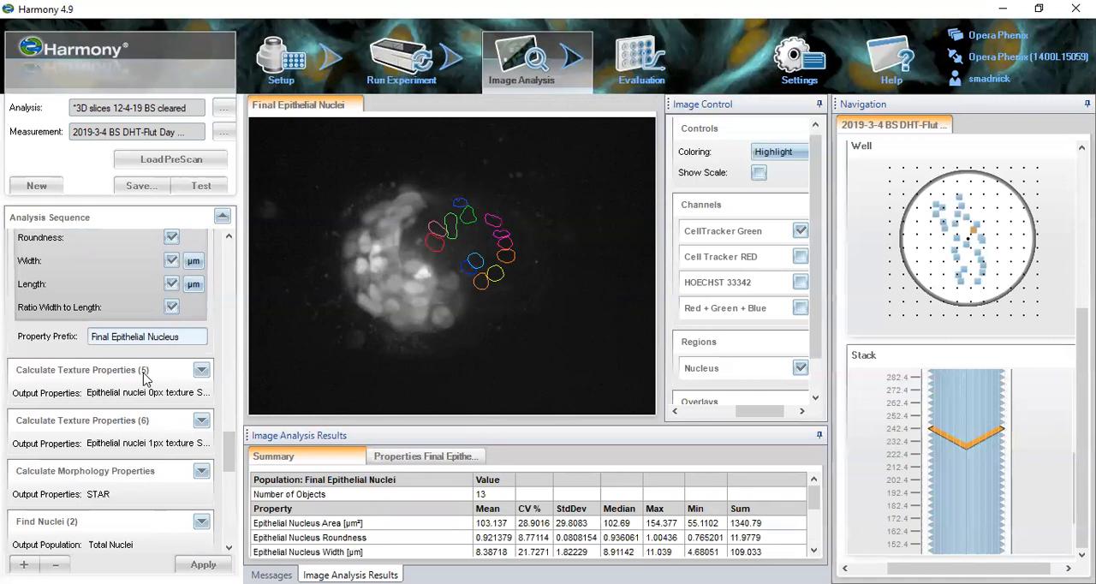
{"action": "left_click", "coordinate": [142, 371]}
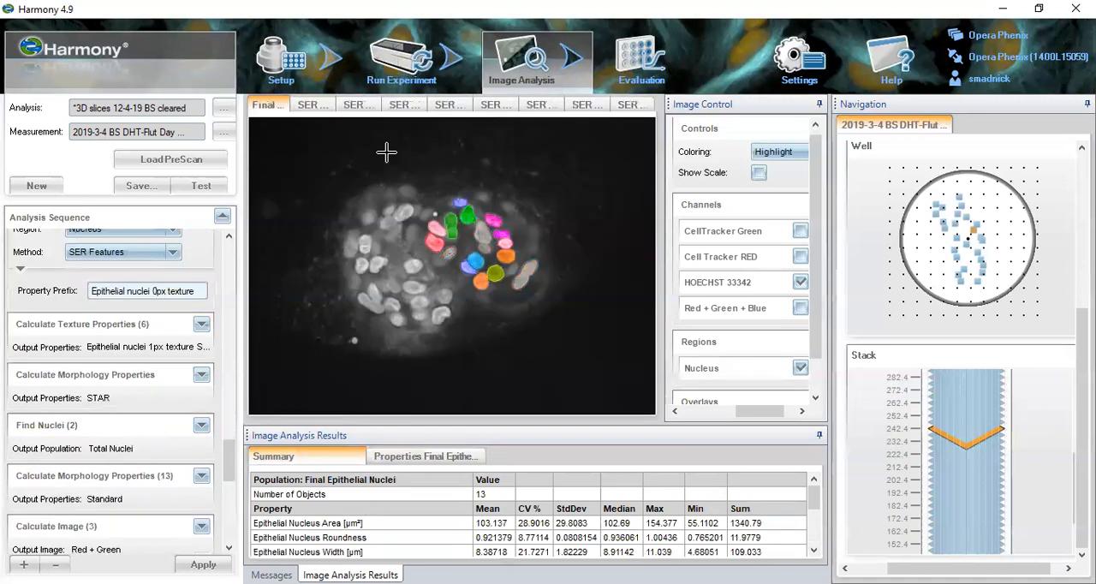
- View the SER filter images through SER Dark for the 0px epithelial nuclei texture
{"action": "left_click", "coordinate": [321, 105]}
{"action": "left_click", "coordinate": [356, 106]}
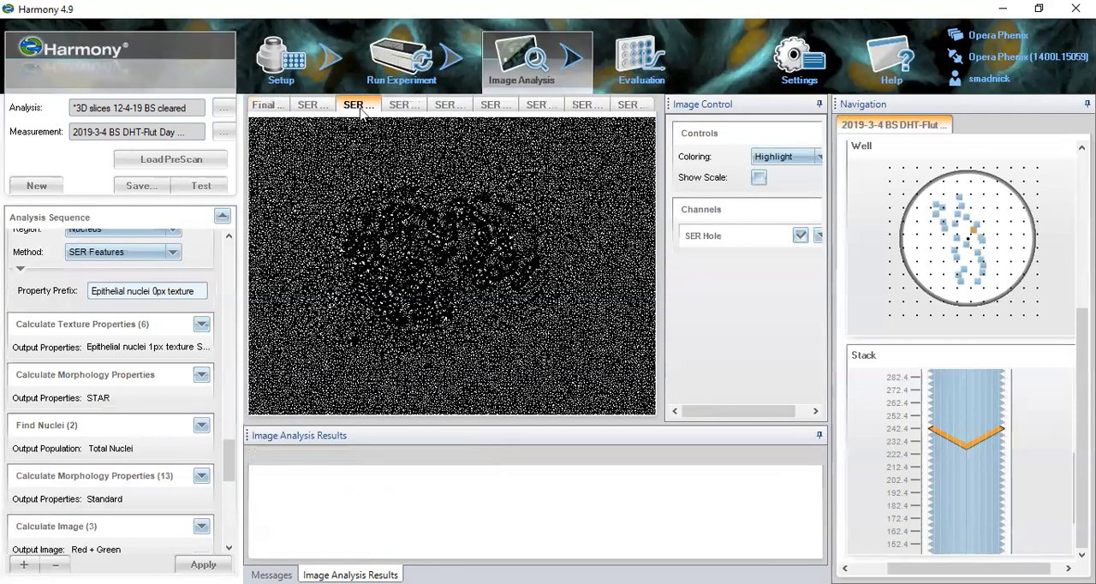
{"action": "left_click", "coordinate": [395, 106]}
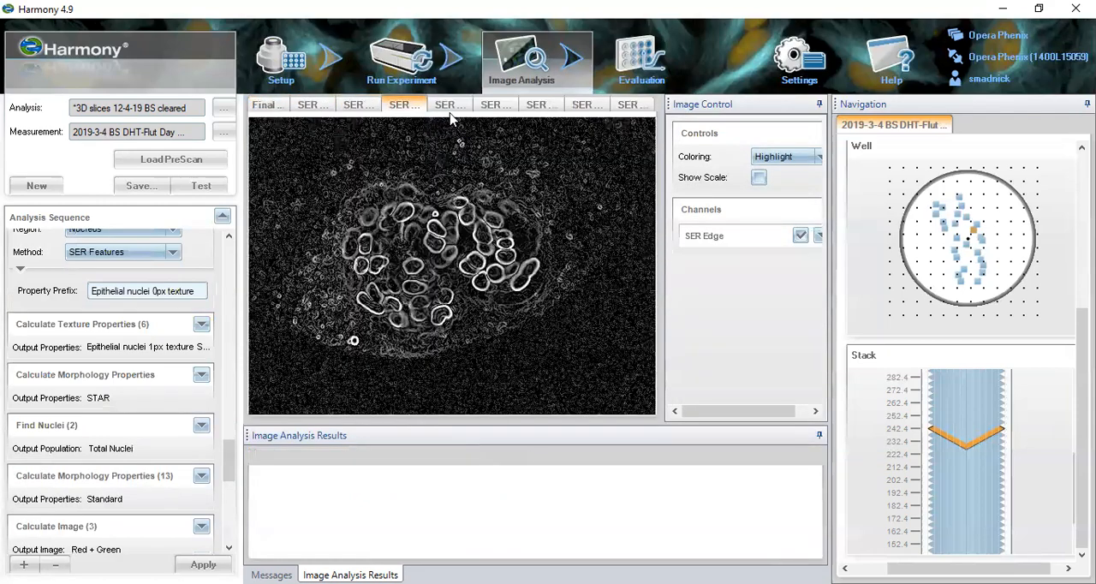
{"action": "left_click", "coordinate": [458, 104]}
{"action": "left_click", "coordinate": [495, 104]}
{"action": "left_click", "coordinate": [548, 104]}
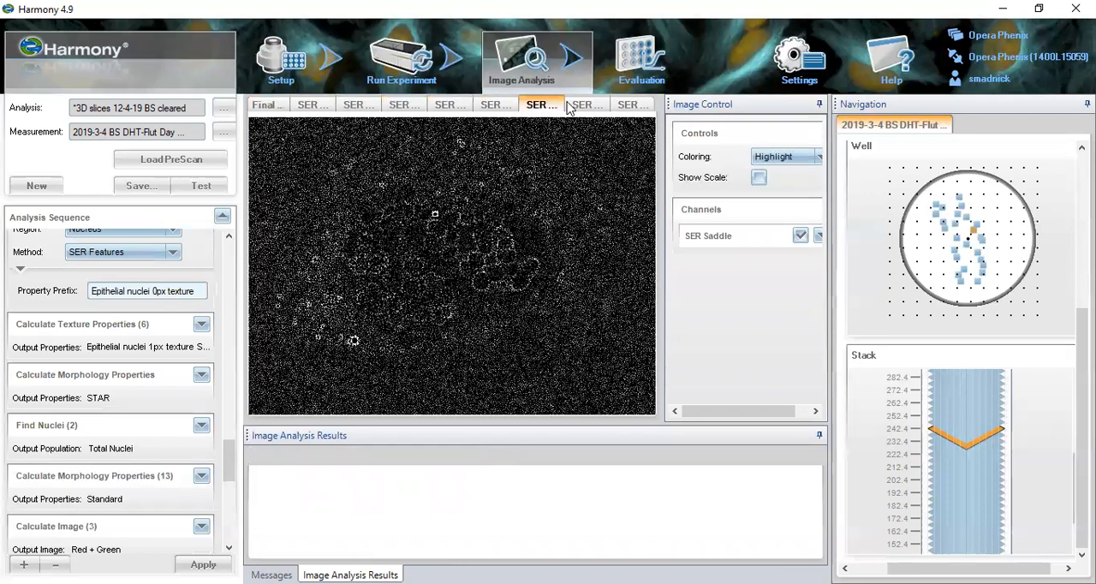
{"action": "left_click", "coordinate": [584, 105]}
{"action": "left_click", "coordinate": [631, 104]}
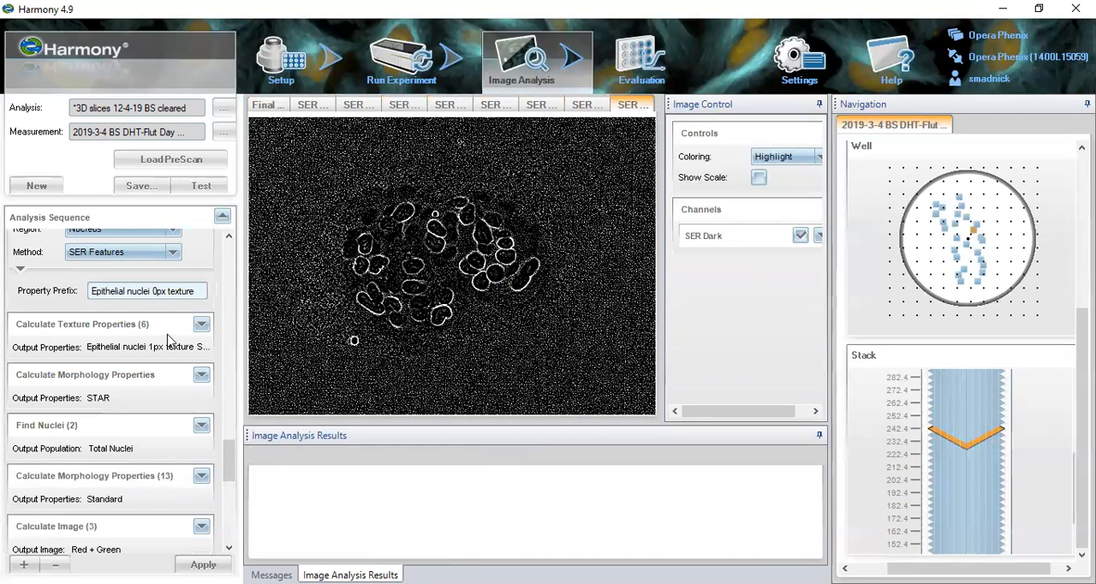
- Open Calculate Texture Properties (6) and review the STAR morphology settings for Final Epithelial Nuclei
{"action": "left_click", "coordinate": [120, 325]}
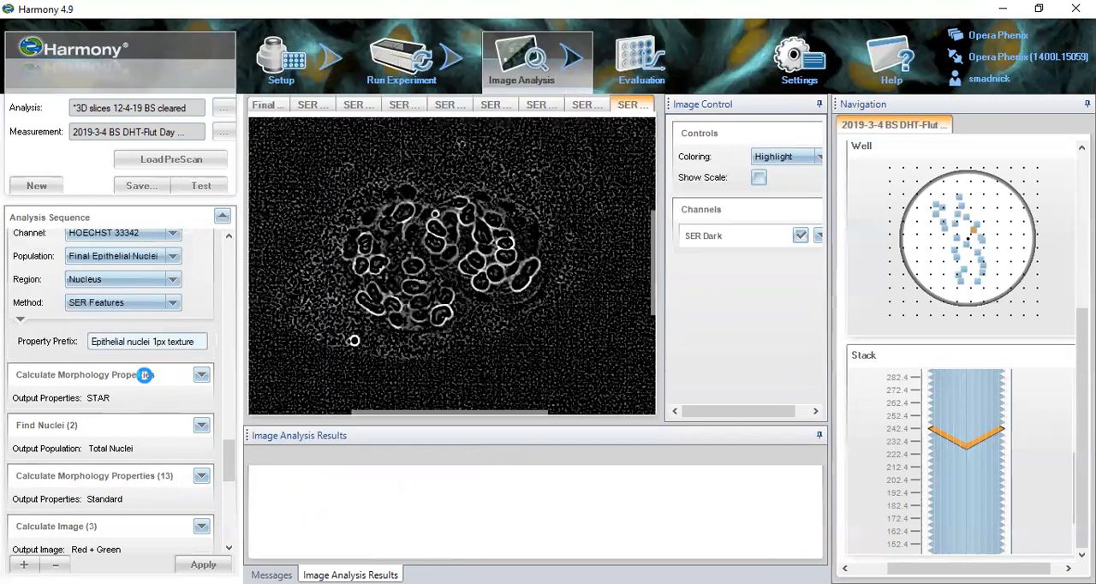
{"action": "left_click", "coordinate": [145, 375]}
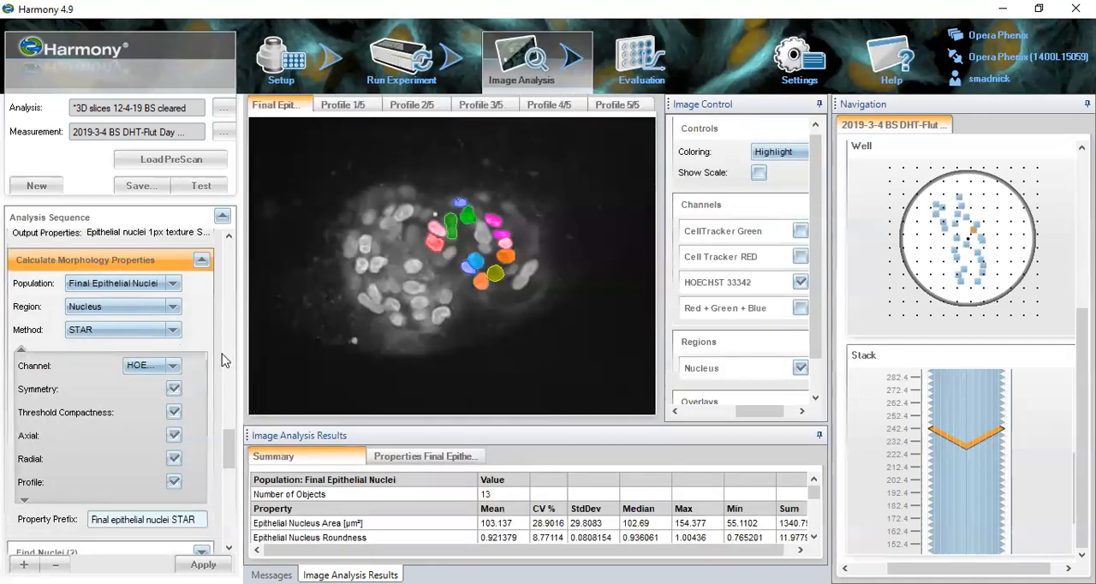
{"action": "scroll", "coordinate": [221, 449], "scroll_direction": "down", "scroll_amount": 3}
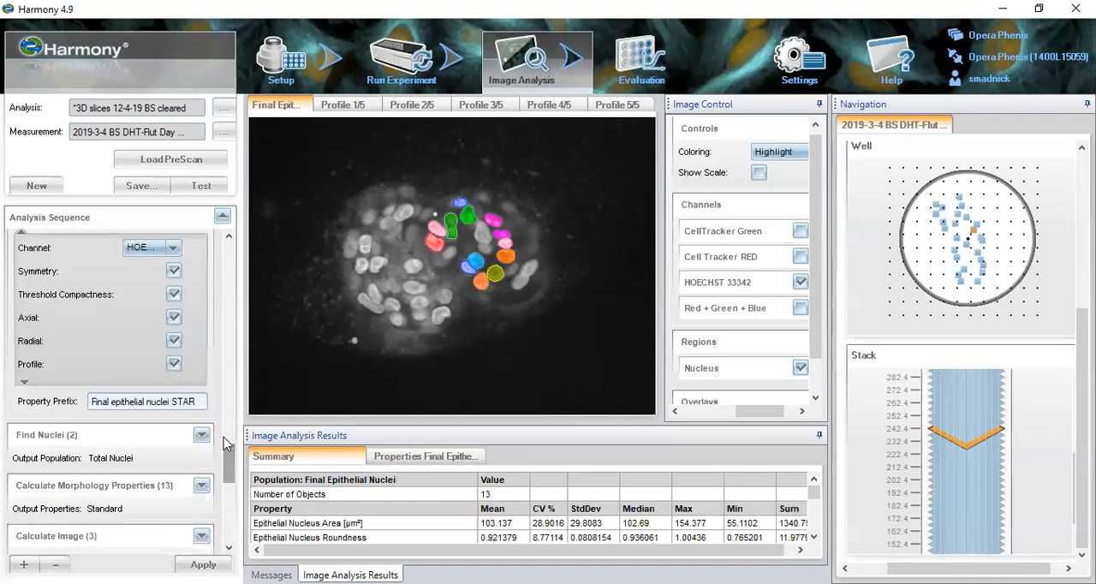
- Open Find Nuclei (2) for Total Nuclei and raise the HOECHST 33342 channel's lower contrast limit to 1073
{"action": "left_click", "coordinate": [156, 435]}
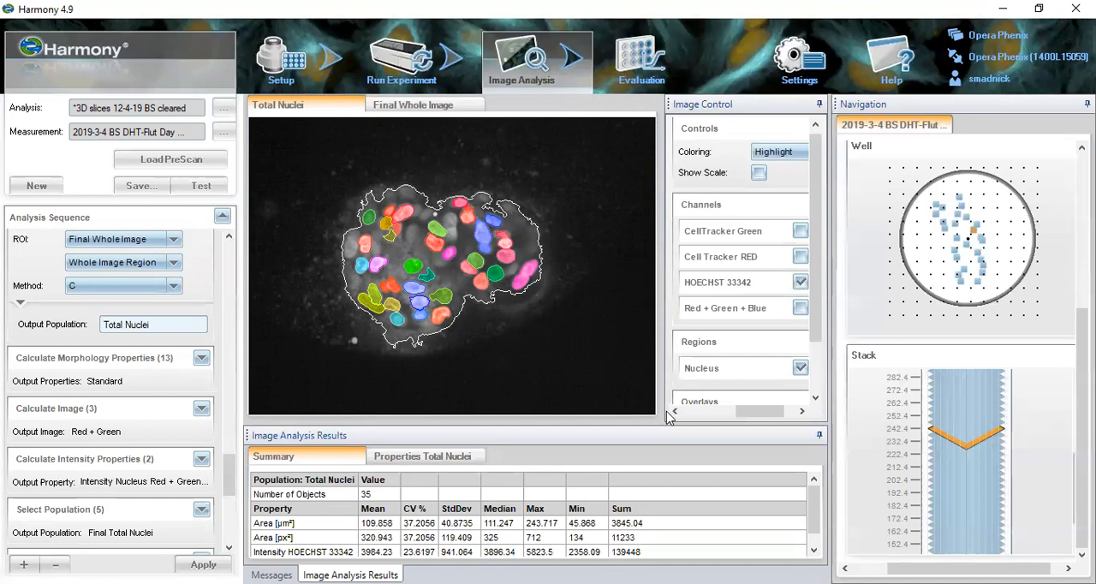
{"action": "left_click_drag", "start_coordinate": [761, 416], "coordinate": [769, 415]}
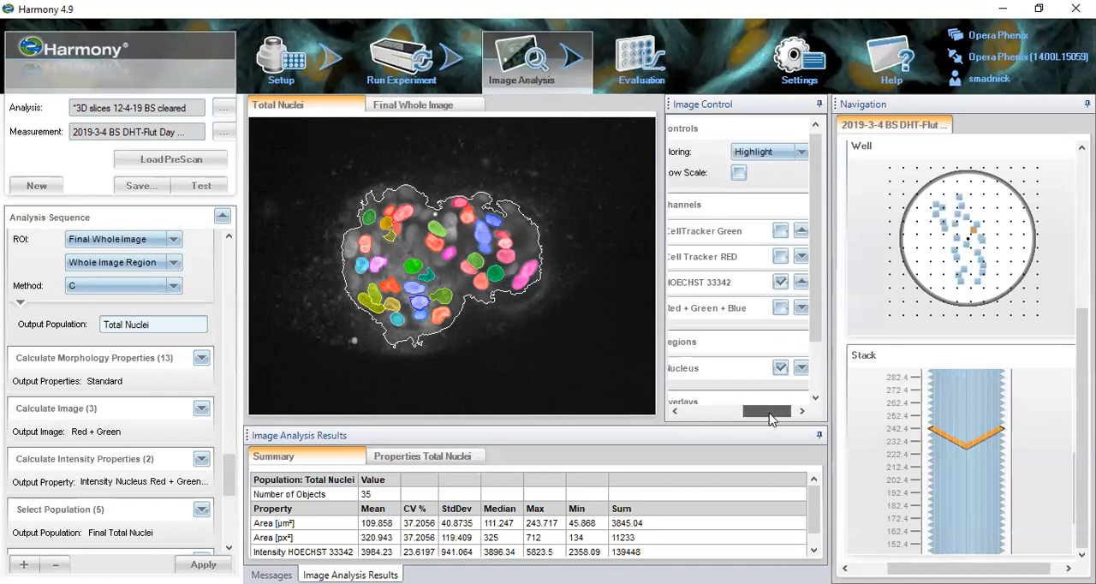
{"action": "left_click", "coordinate": [798, 285]}
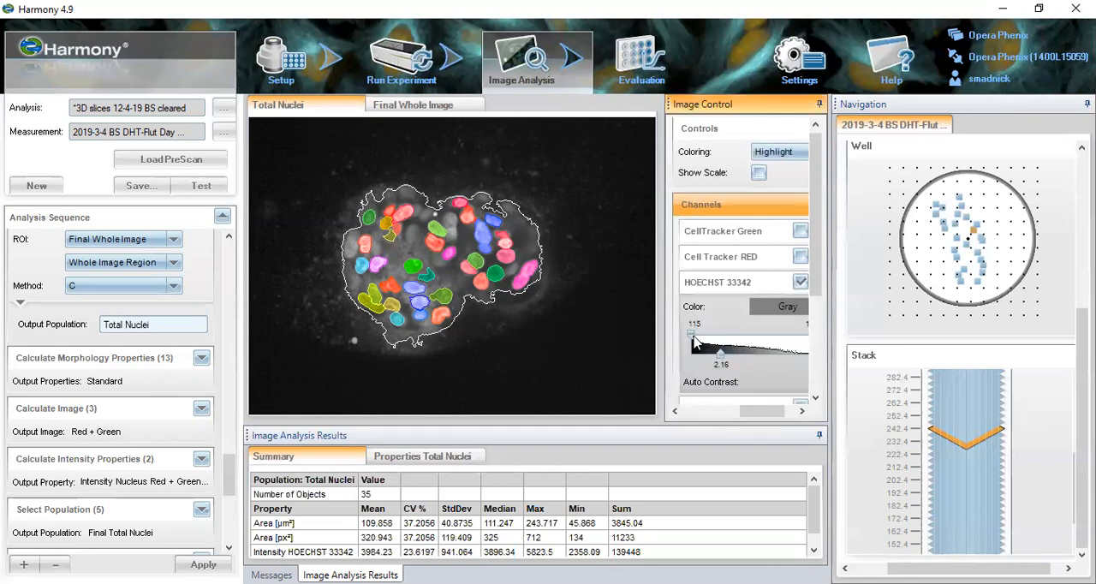
{"action": "left_click_drag", "start_coordinate": [695, 341], "coordinate": [698, 336]}
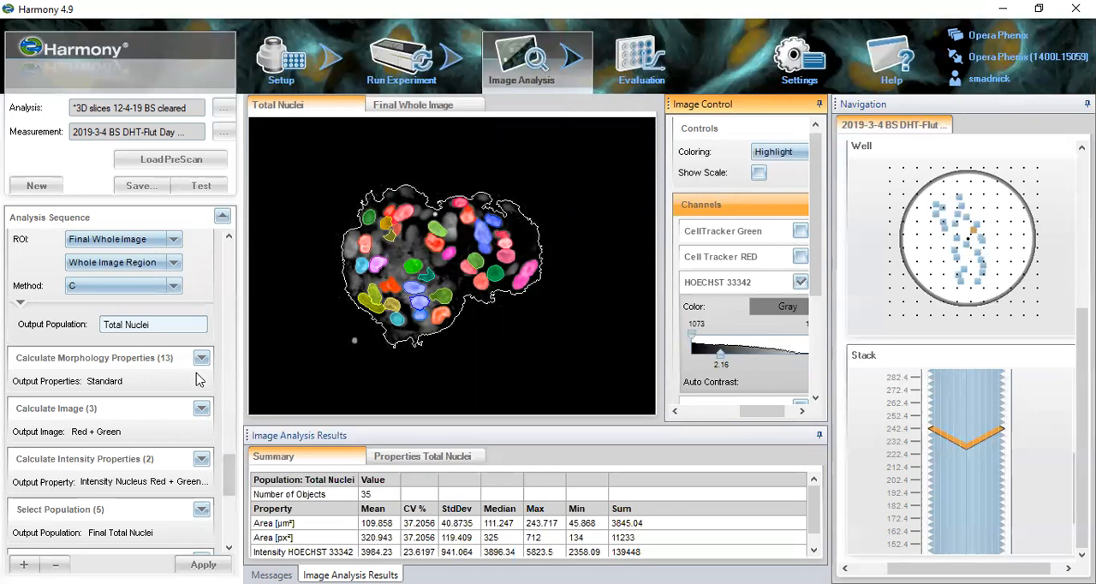
- Review the Total Nuclei settings in Calculate Morphology Properties (13) and the Red + Green formula in Calculate Image (3)
{"action": "left_click", "coordinate": [169, 365]}
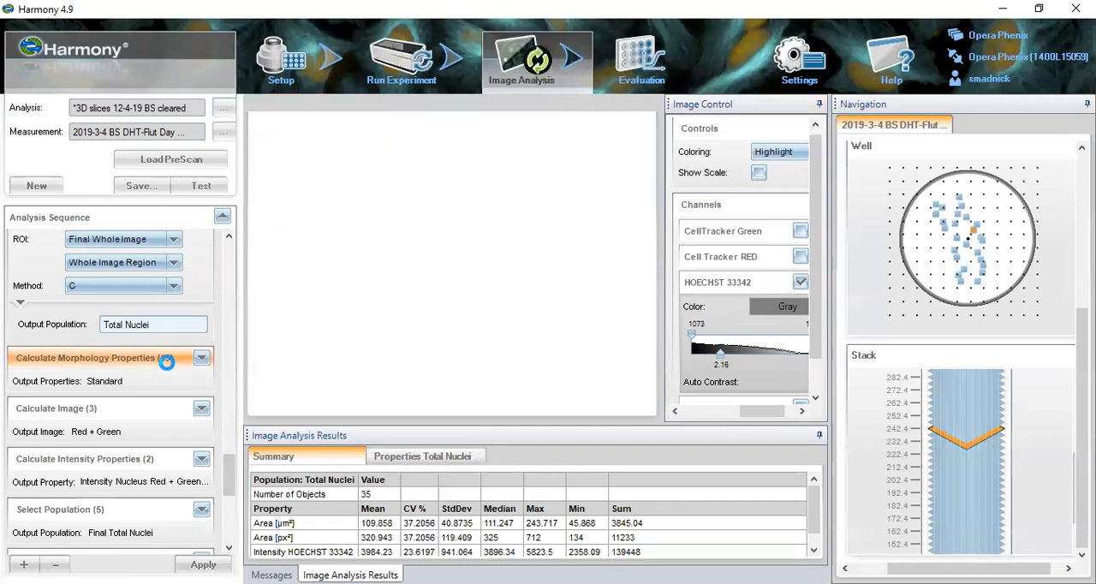
{"action": "left_click", "coordinate": [172, 371]}
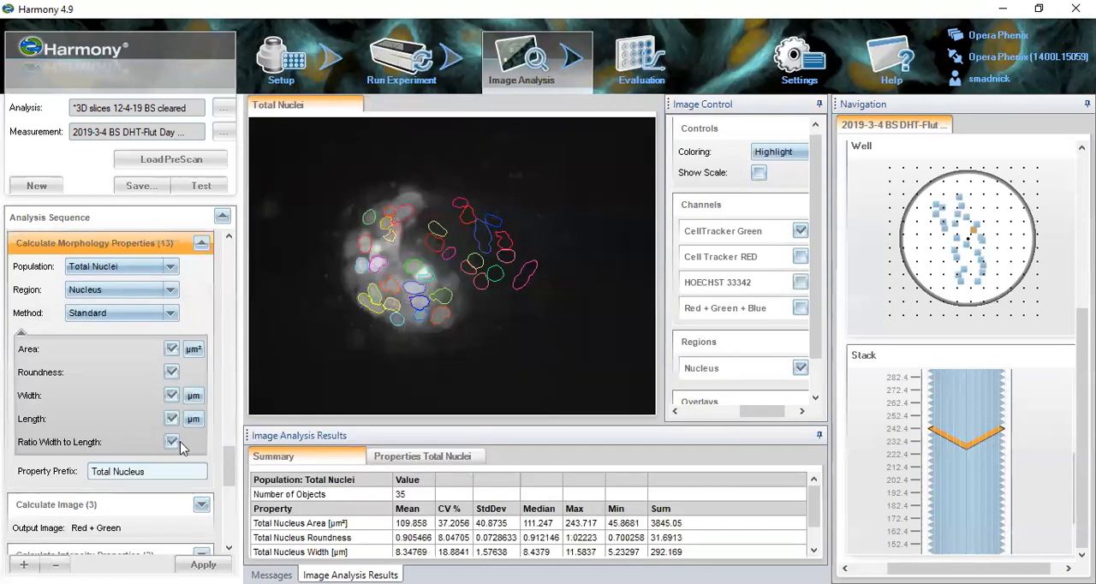
{"action": "left_click", "coordinate": [147, 506]}
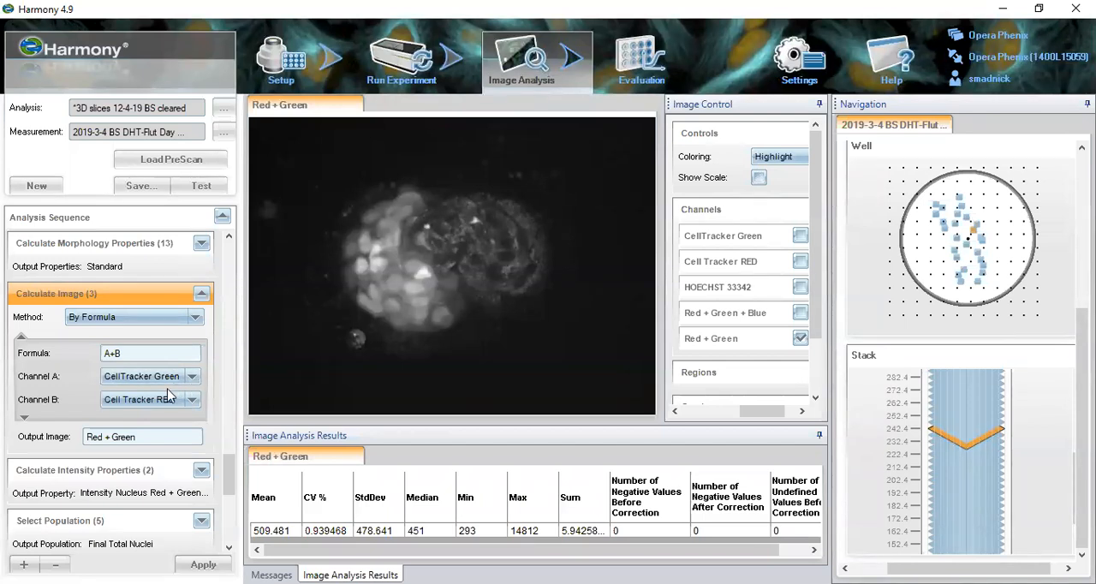
{"action": "left_click", "coordinate": [624, 41]}
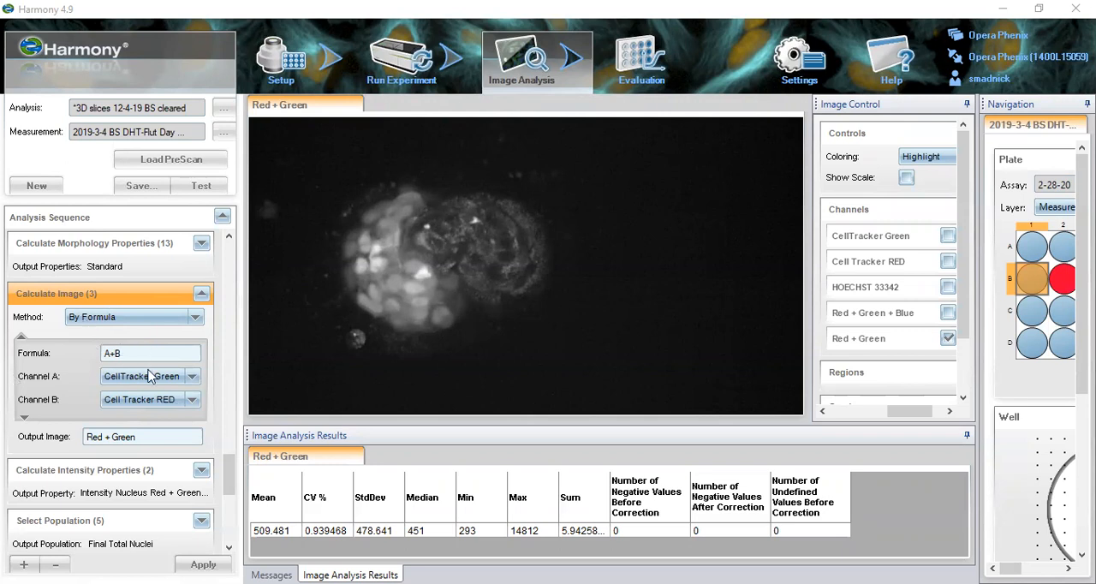
- Review the Red + Green settings in Calculate Intensity Properties (2) and open the Select Population (5) filter for Final Total Nuclei
{"action": "left_click", "coordinate": [141, 472]}
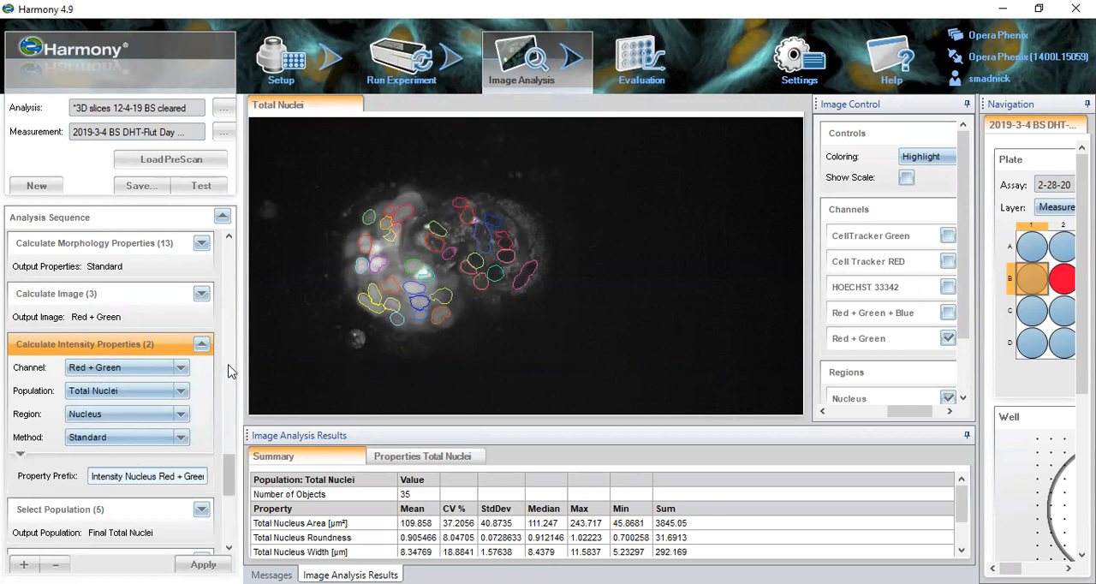
{"action": "left_click_drag", "start_coordinate": [231, 462], "coordinate": [231, 493]}
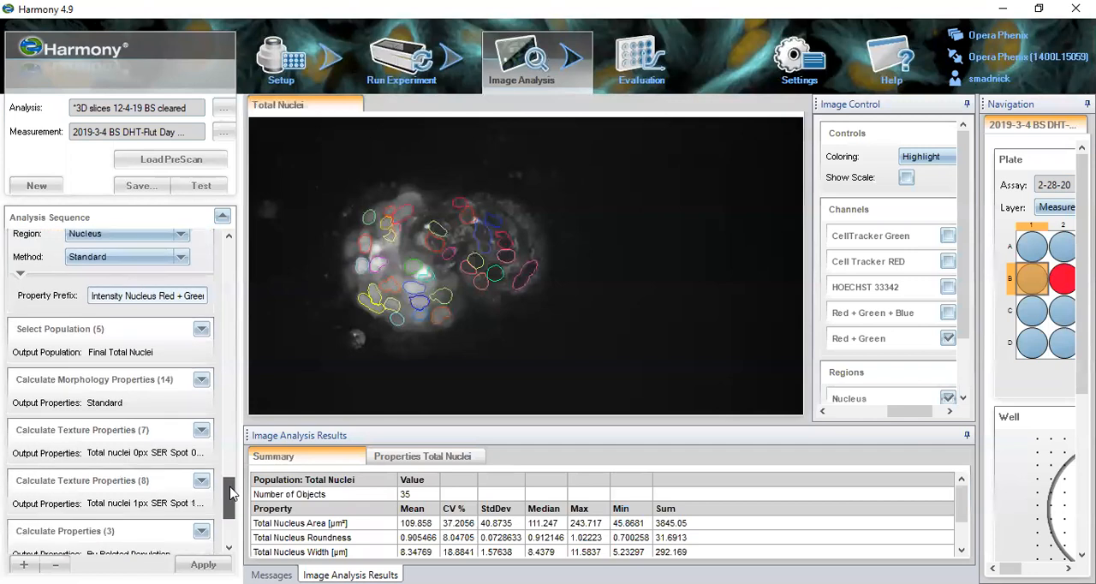
{"action": "left_click", "coordinate": [146, 330]}
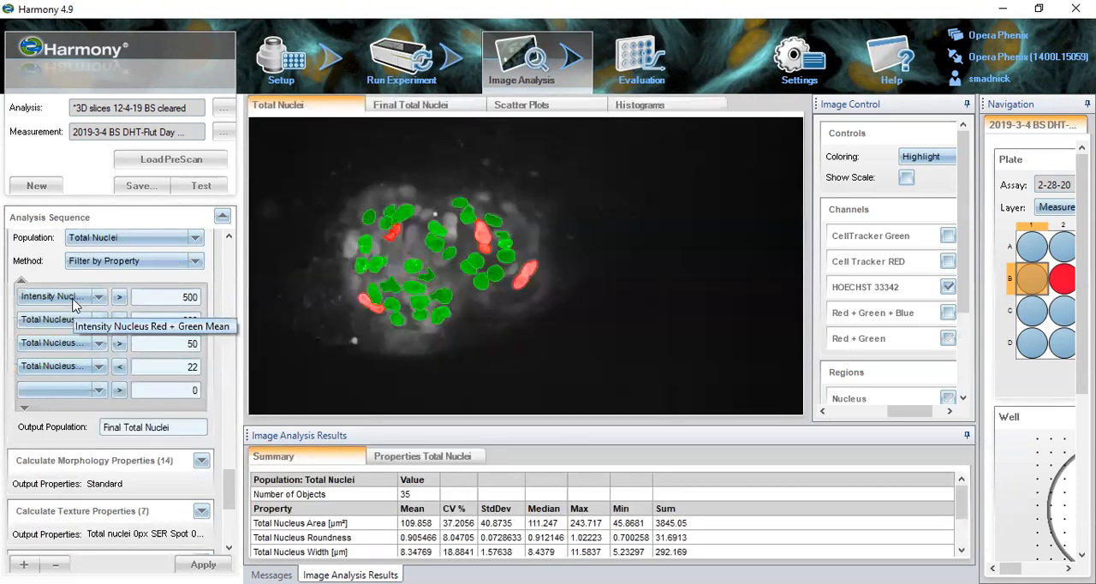
- View the scatter plots and histograms of the Total Nuclei filter and return to the Total Nuclei image
{"action": "left_click", "coordinate": [419, 119]}
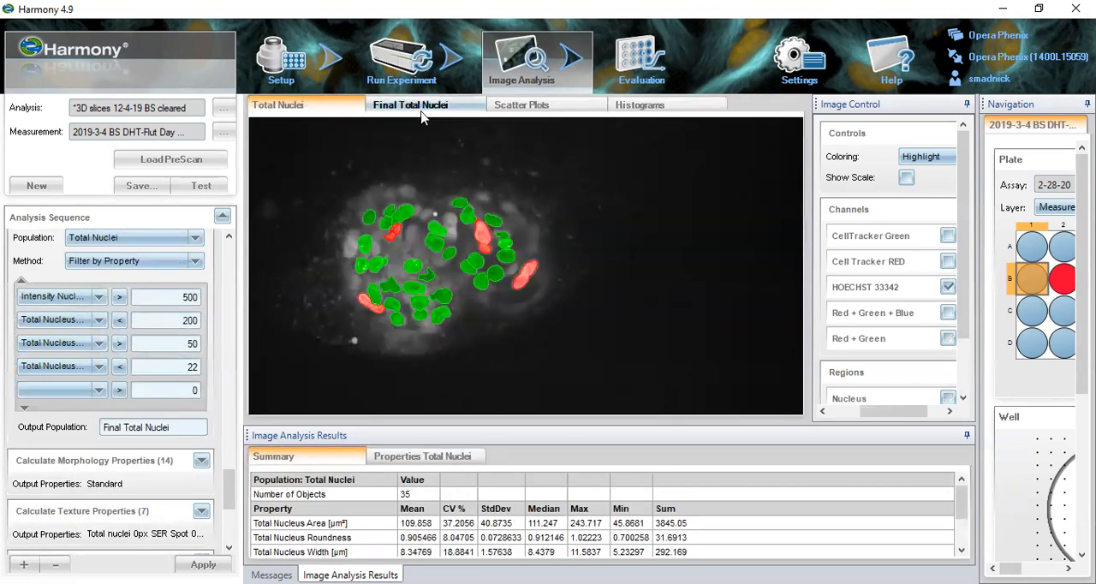
{"action": "left_click", "coordinate": [494, 116]}
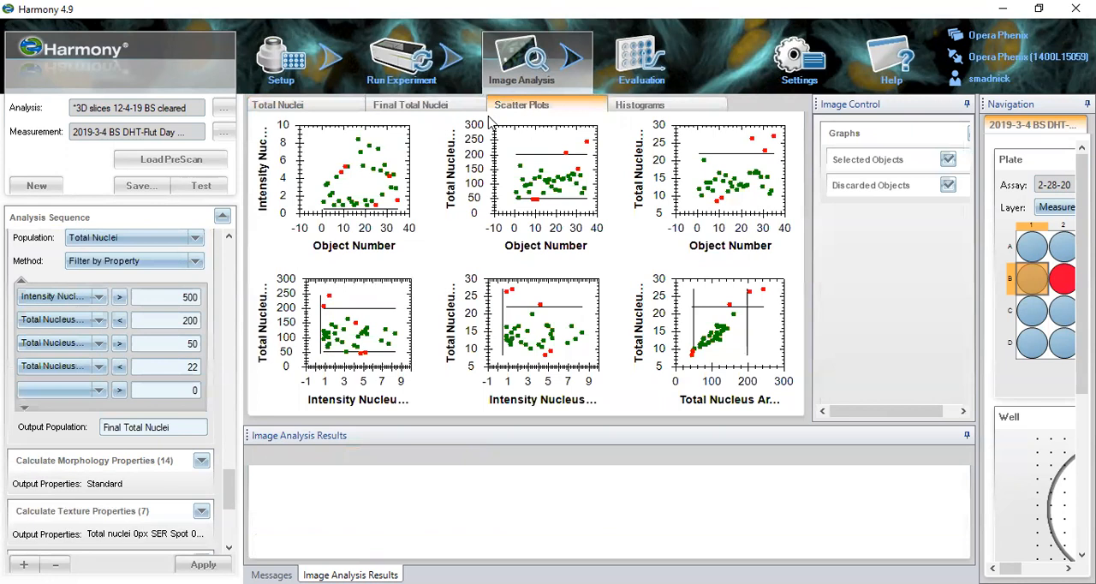
{"action": "left_click", "coordinate": [638, 109]}
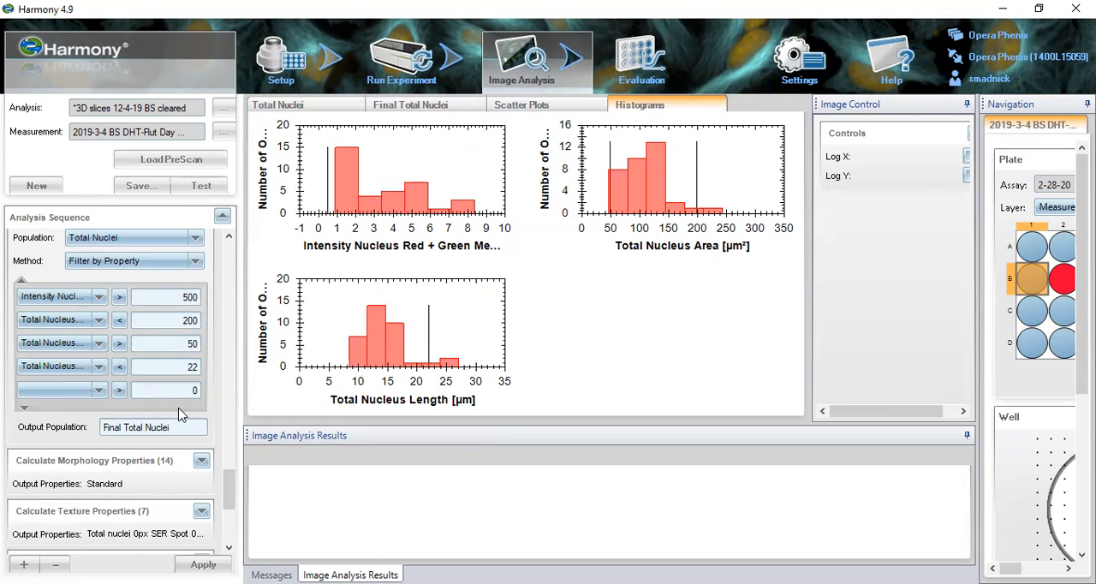
{"action": "left_click", "coordinate": [296, 104]}
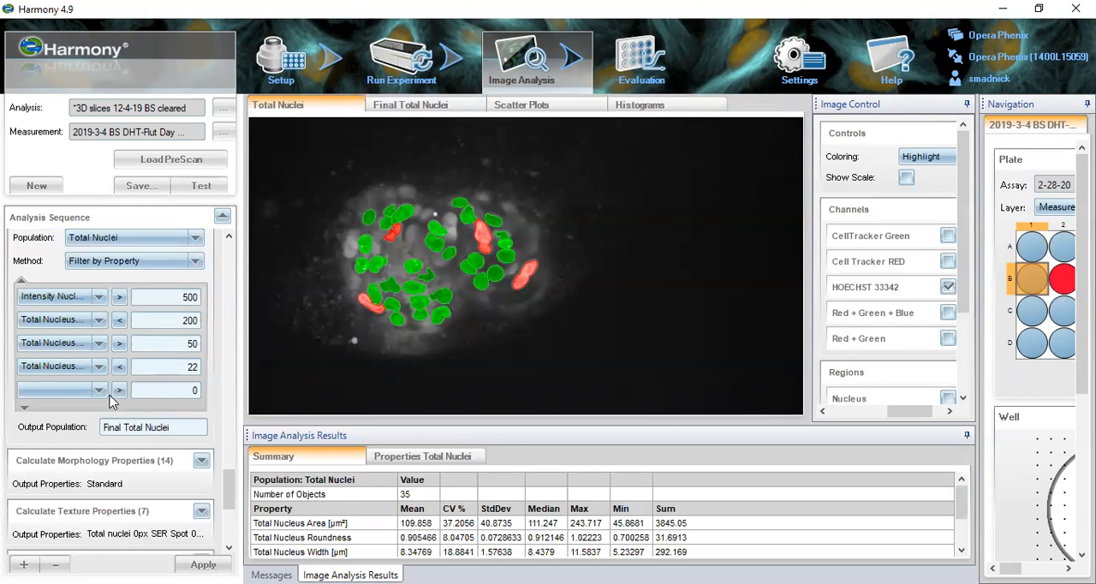
- Review the Final Total Nuclei settings in Calculate Morphology Properties (14) and open Calculate Texture Properties (7)
{"action": "left_click", "coordinate": [166, 462]}
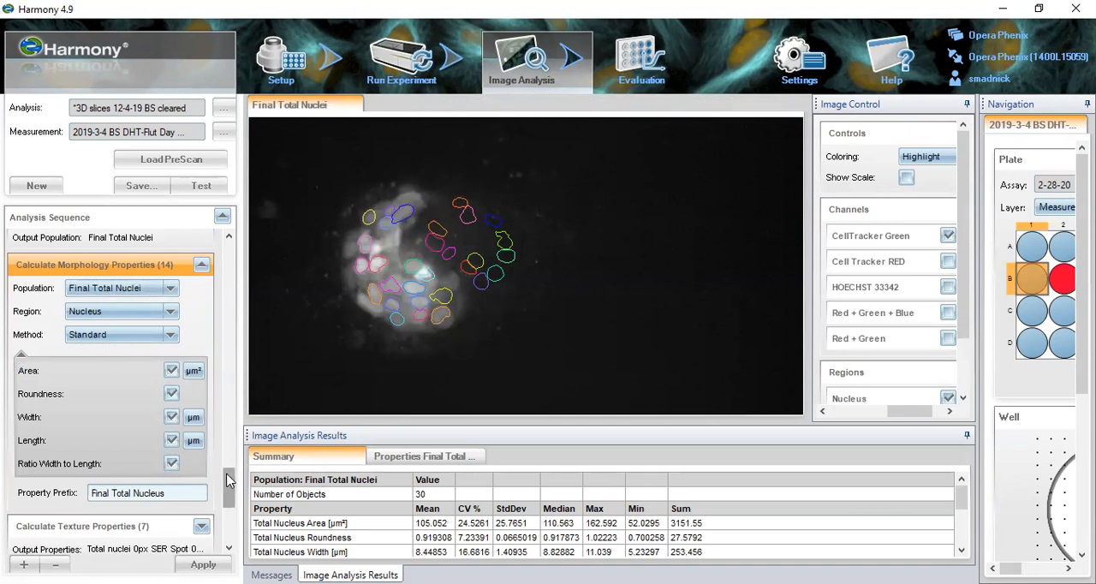
{"action": "scroll", "coordinate": [230, 481], "scroll_direction": "down", "scroll_amount": 3}
{"action": "left_click", "coordinate": [142, 409]}
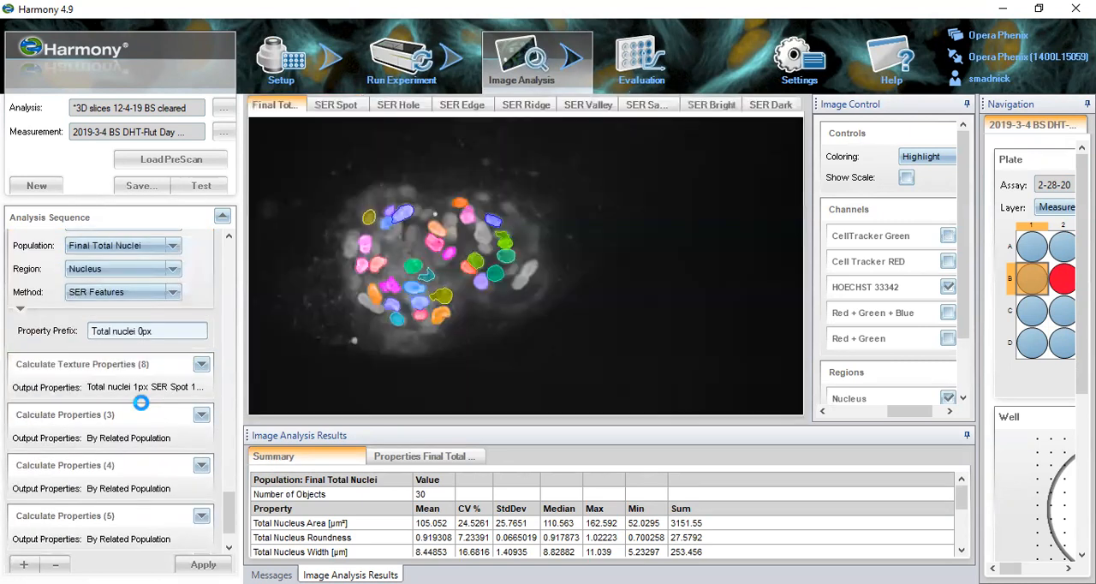
- View the SER Spot, Edge, Ridge, Valley, Saddle and Bright images for the 0px total nuclei texture
{"action": "left_click", "coordinate": [337, 111]}
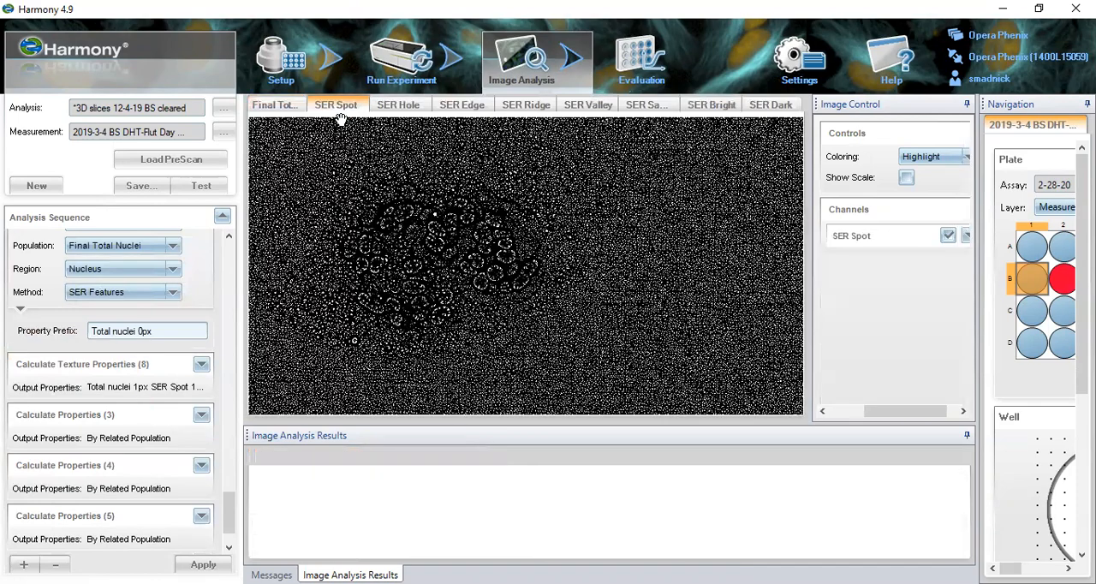
{"action": "left_click", "coordinate": [460, 106]}
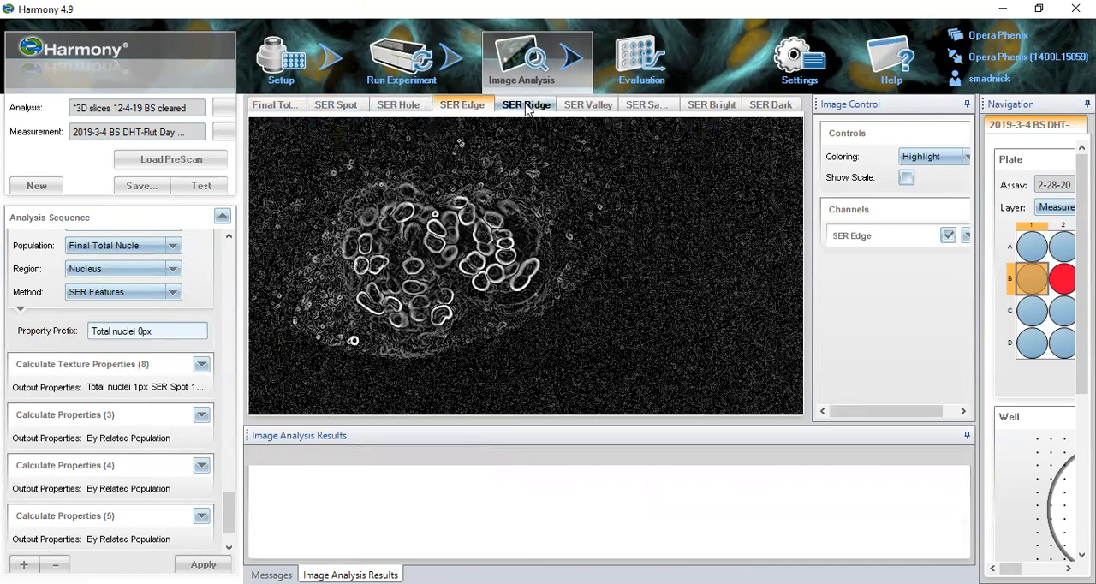
{"action": "left_click", "coordinate": [529, 106]}
{"action": "left_click", "coordinate": [588, 106]}
{"action": "left_click", "coordinate": [646, 105]}
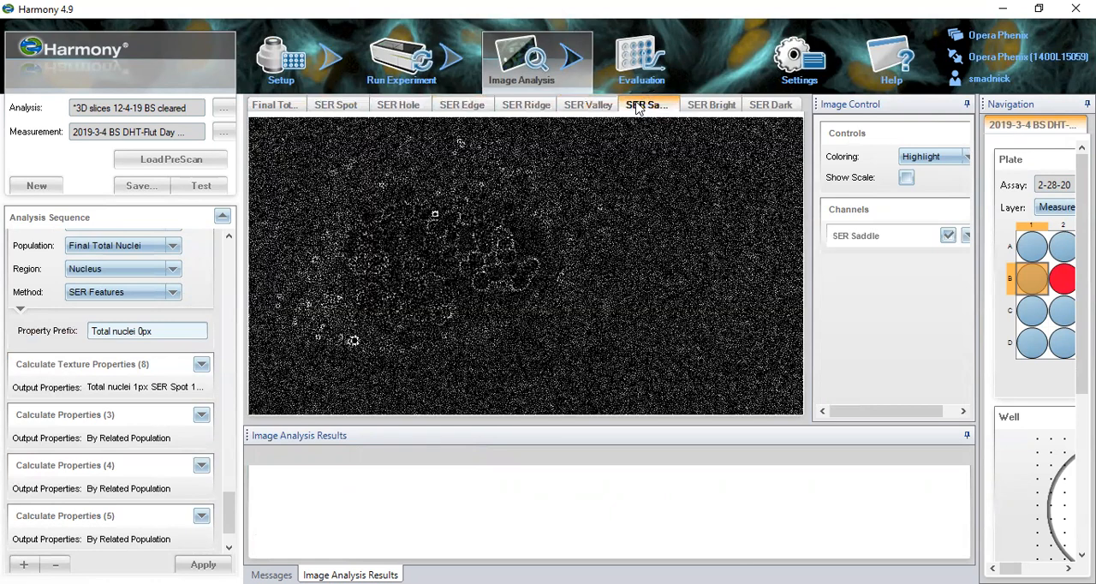
{"action": "left_click", "coordinate": [699, 106]}
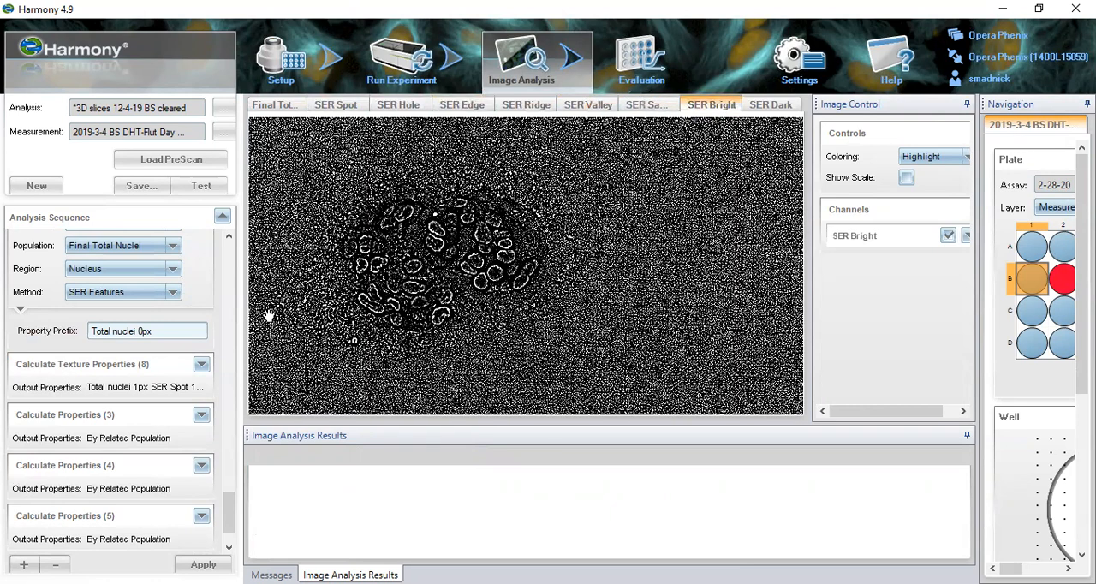
- View the SER Hole, Edge, Ridge and Valley images of Calculate Texture Properties (8) and open Calculate Properties (3)
{"action": "left_click", "coordinate": [159, 358]}
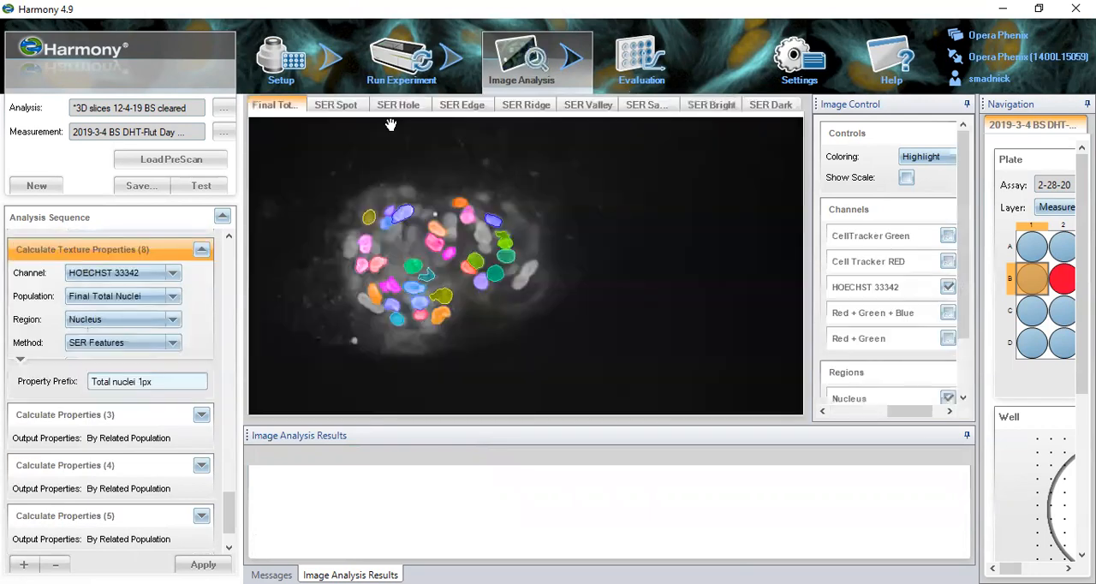
{"action": "left_click", "coordinate": [398, 109]}
{"action": "left_click", "coordinate": [461, 107]}
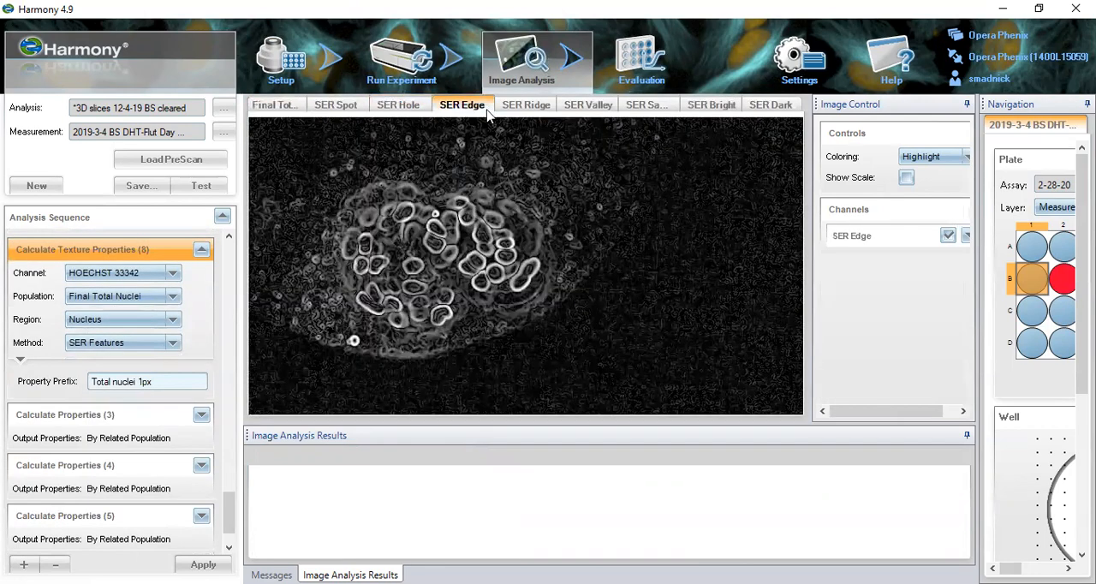
{"action": "left_click", "coordinate": [516, 110]}
{"action": "left_click", "coordinate": [588, 107]}
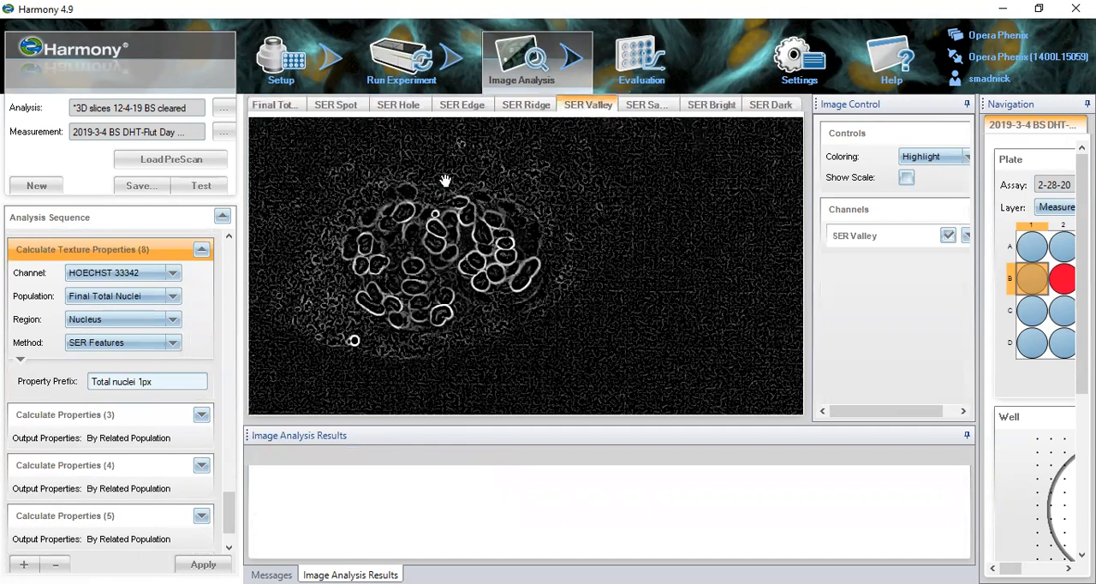
{"action": "left_click", "coordinate": [151, 413]}
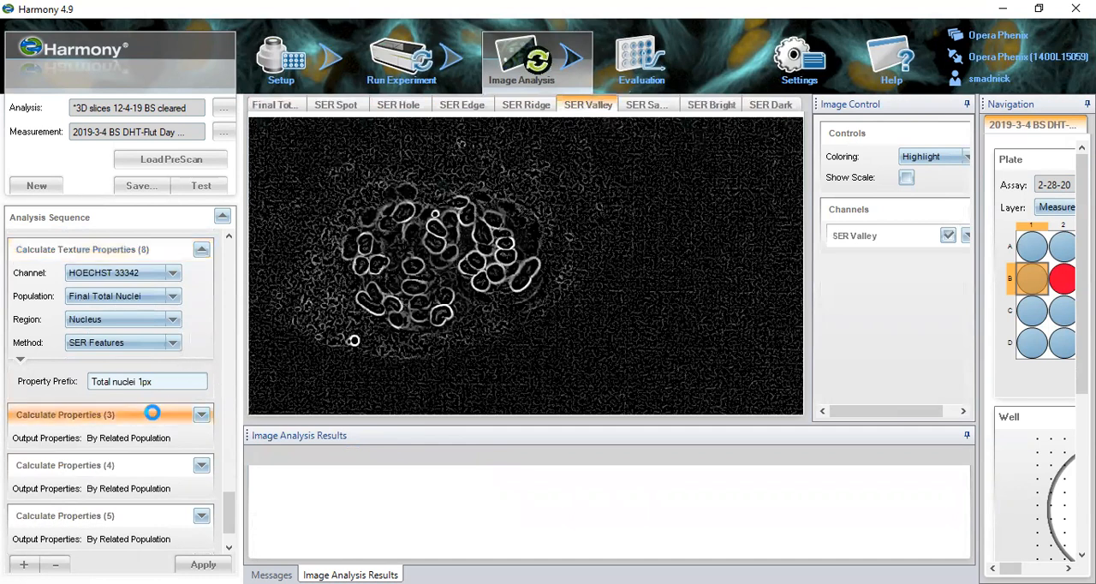
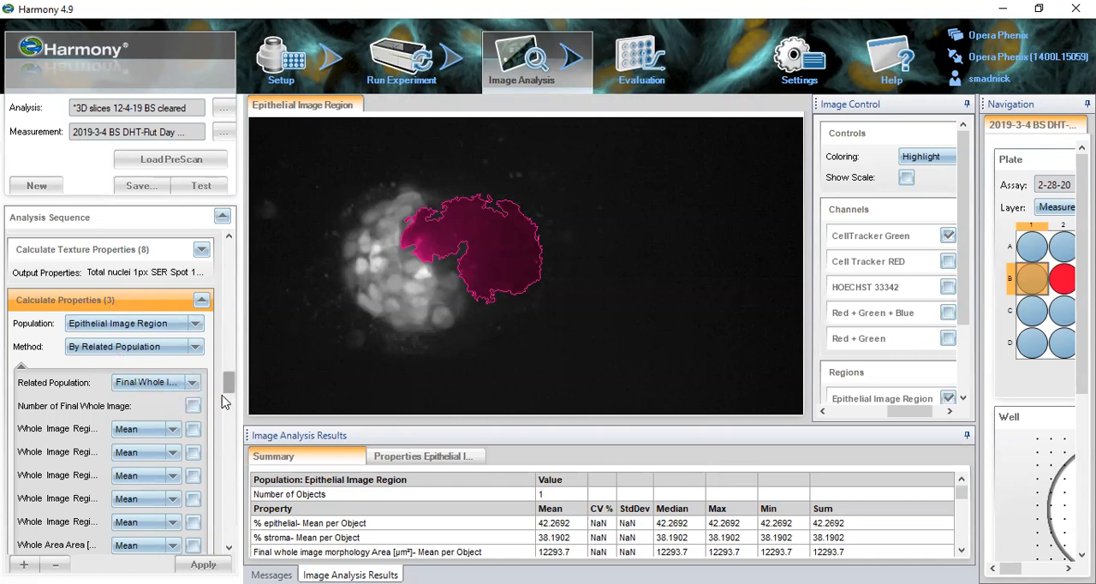
- Widen the analysis sequence area and review the Final Whole Image properties selected in Calculate Properties (3), from % epithelial through the stroma STAR texture
{"action": "left_click_drag", "start_coordinate": [240, 353], "coordinate": [350, 355]}
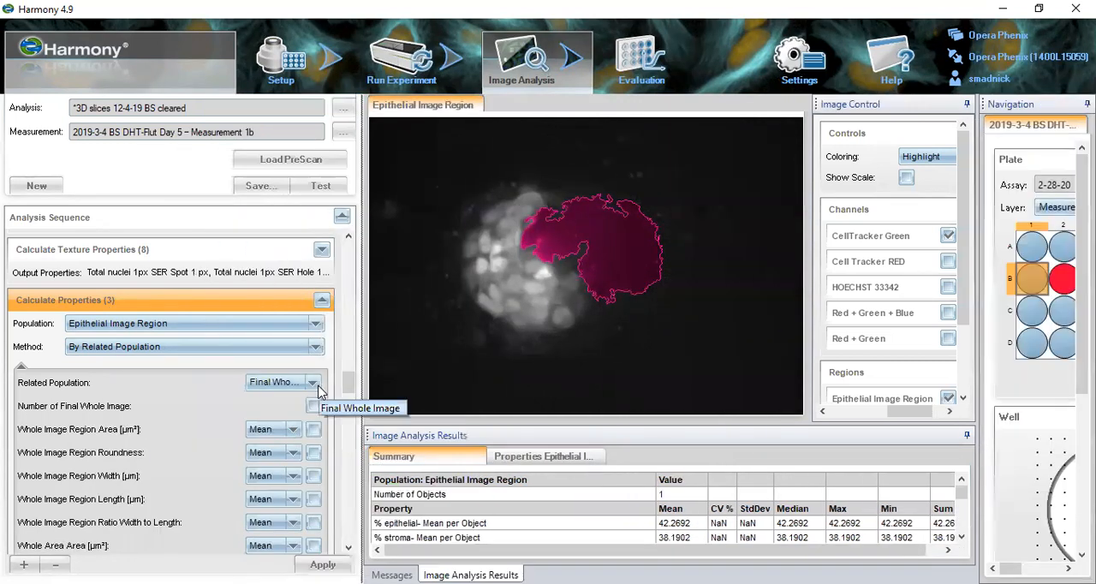
{"action": "scroll", "coordinate": [342, 385], "scroll_direction": "down", "scroll_amount": 3}
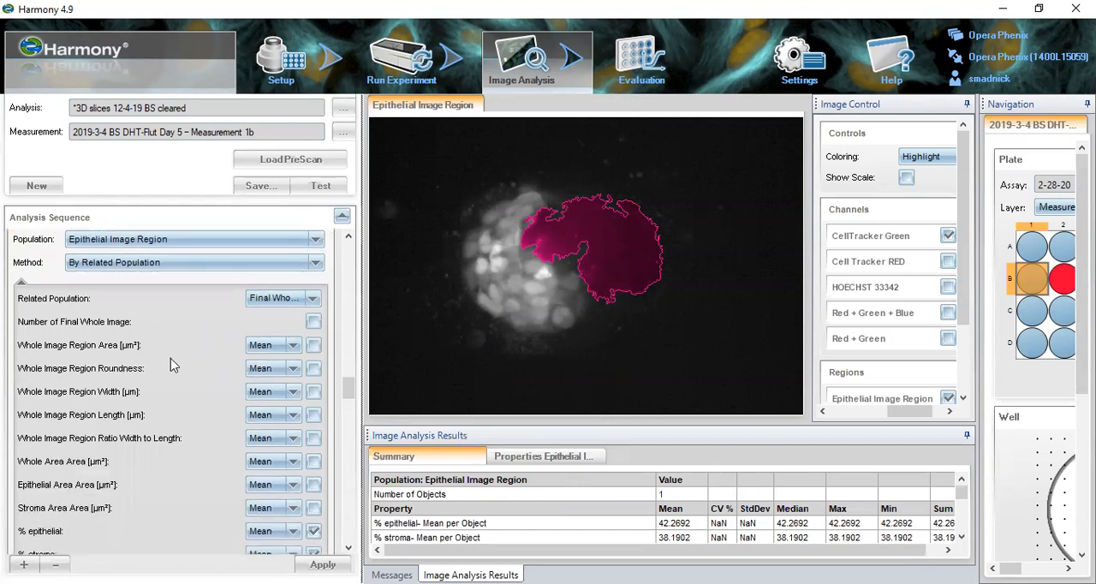
{"action": "scroll", "coordinate": [151, 463], "scroll_direction": "down", "scroll_amount": 3}
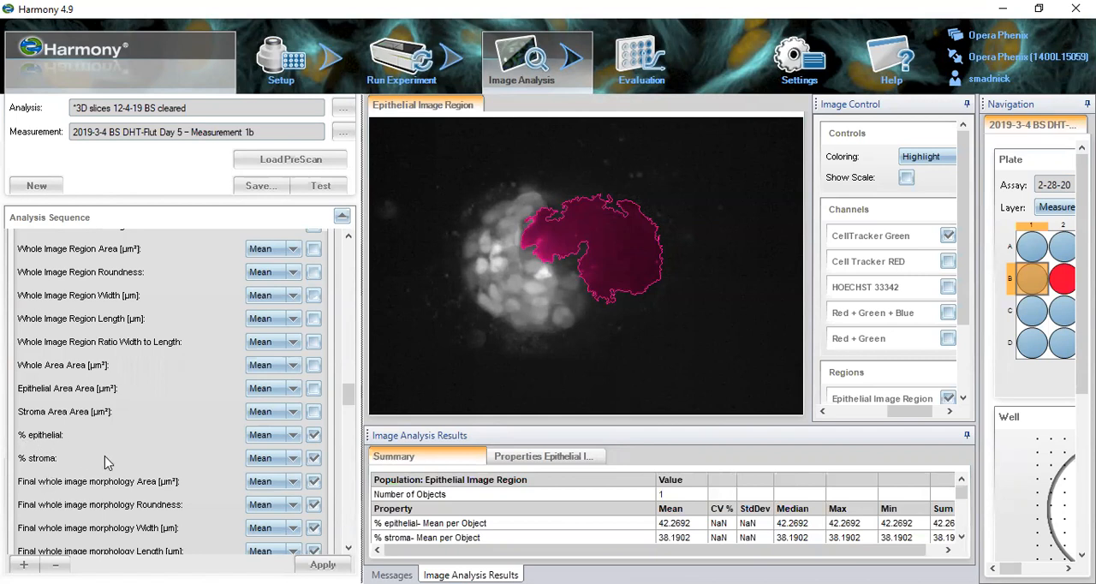
{"action": "scroll", "coordinate": [104, 457], "scroll_direction": "down", "scroll_amount": 3}
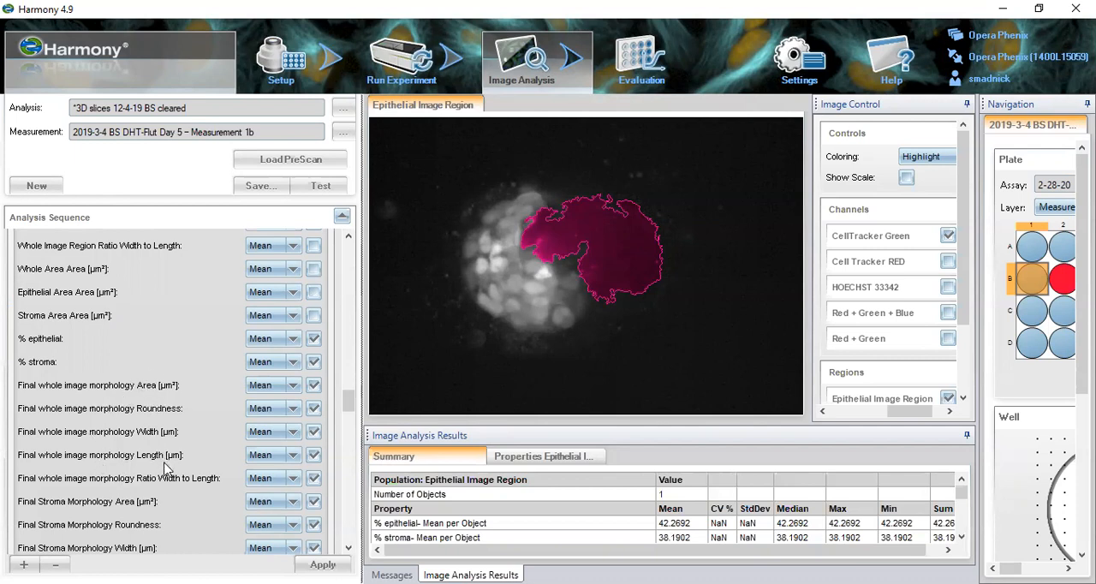
{"action": "scroll", "coordinate": [168, 476], "scroll_direction": "down", "scroll_amount": 2}
{"action": "scroll", "coordinate": [51, 475], "scroll_direction": "down", "scroll_amount": 4}
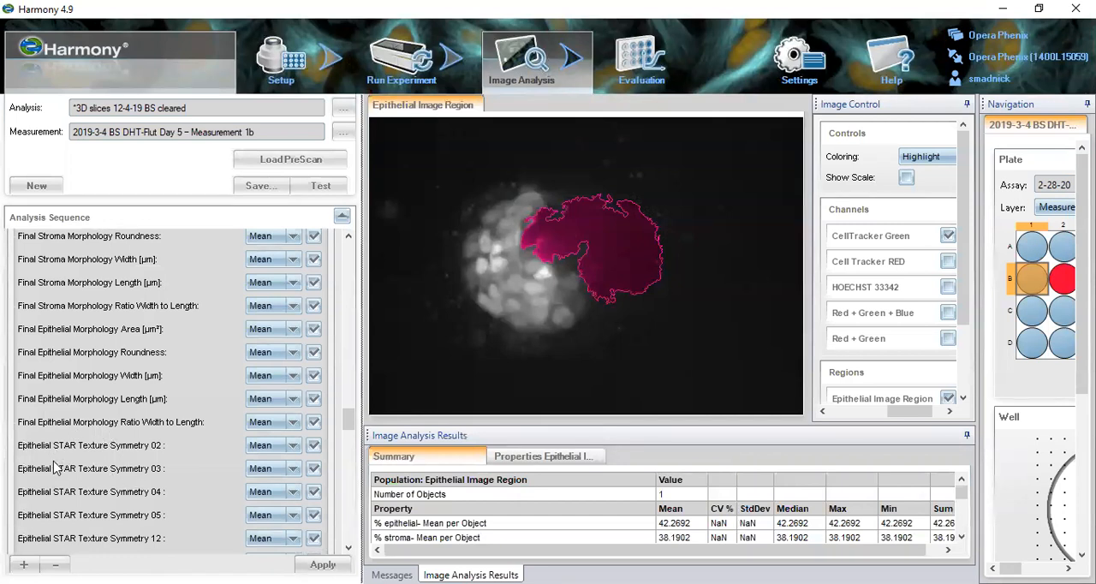
{"action": "scroll", "coordinate": [70, 481], "scroll_direction": "down", "scroll_amount": 6}
{"action": "scroll", "coordinate": [70, 481], "scroll_direction": "down", "scroll_amount": 2}
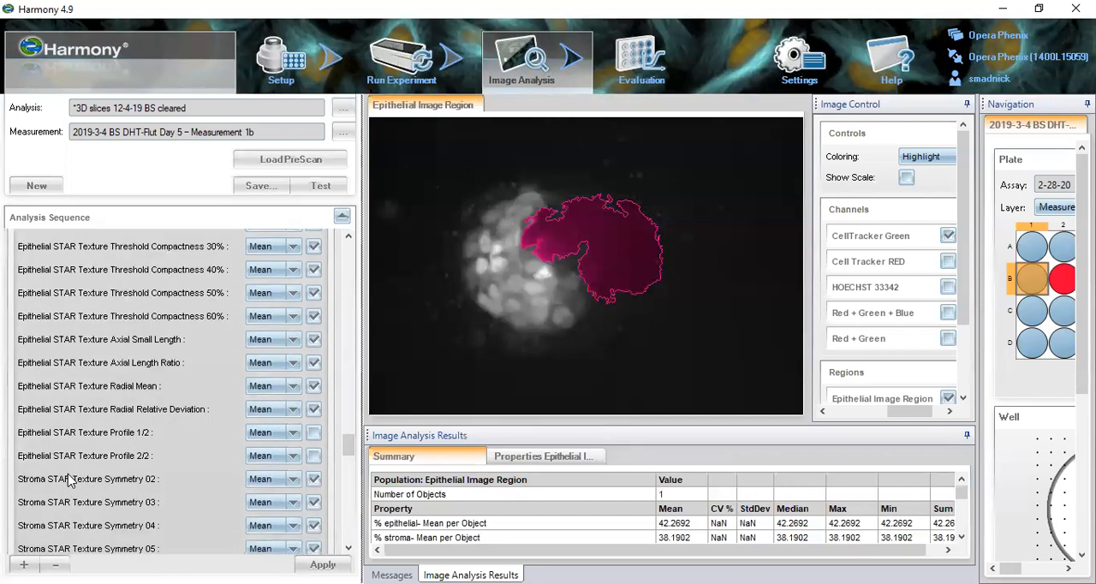
{"action": "scroll", "coordinate": [70, 472], "scroll_direction": "down", "scroll_amount": 2}
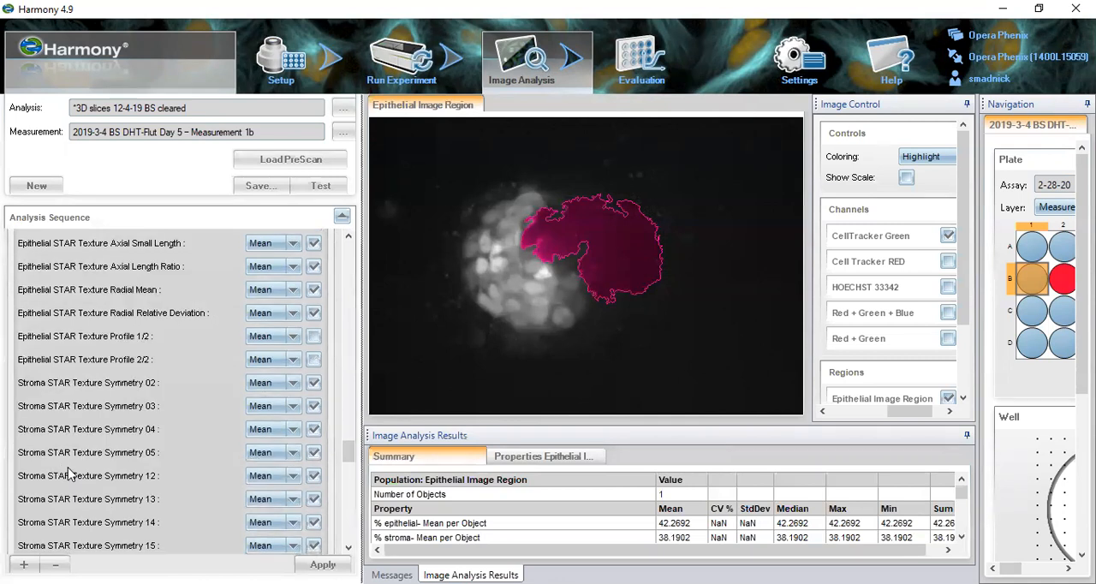
{"action": "scroll", "coordinate": [76, 475], "scroll_direction": "down", "scroll_amount": 8}
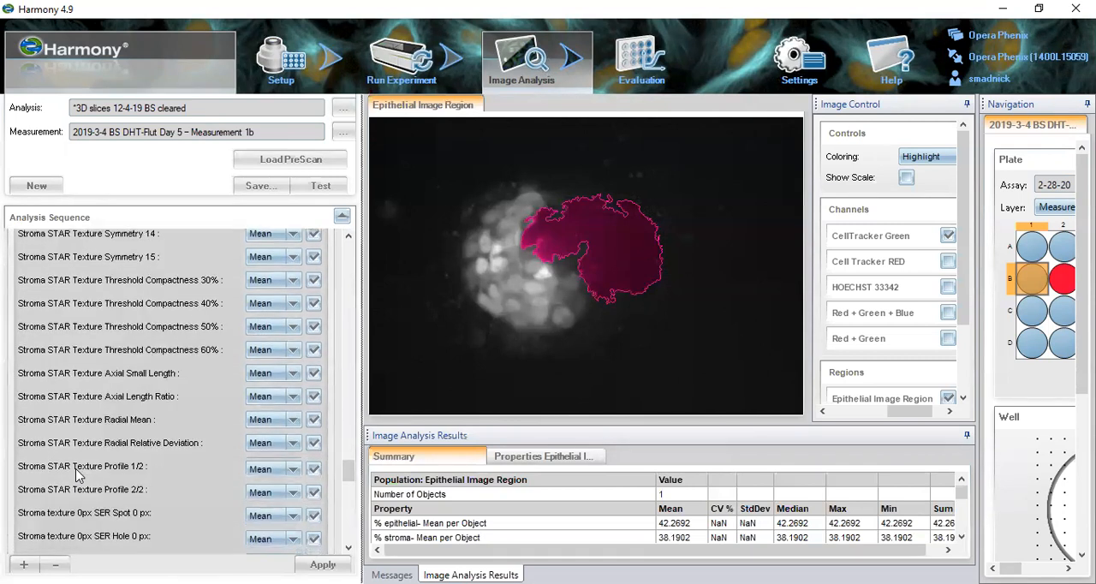
- View the statistic options for Stroma texture 0px SER Spot and check the remaining Calculate Properties (3) entries through % stroma overlap
{"action": "left_click", "coordinate": [288, 418]}
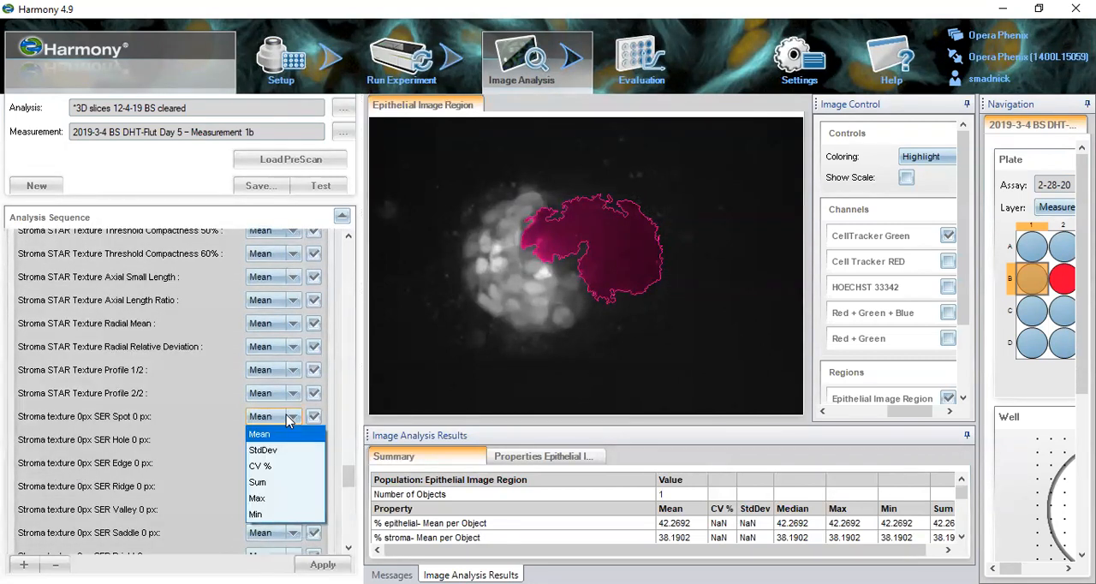
{"action": "left_click", "coordinate": [288, 416]}
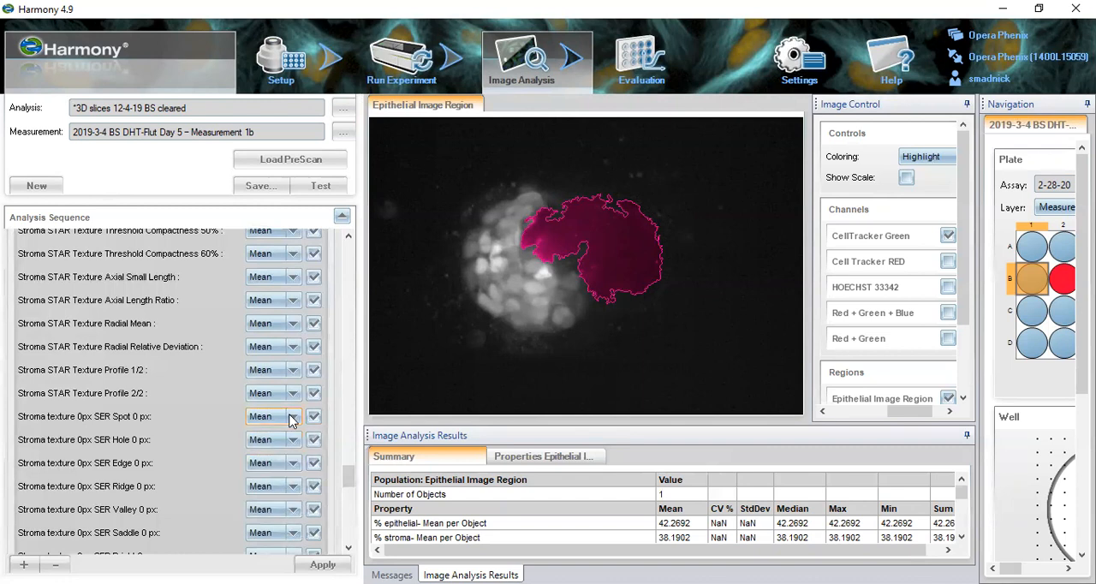
{"action": "left_click", "coordinate": [190, 423]}
{"action": "scroll", "coordinate": [190, 423], "scroll_direction": "down", "scroll_amount": 15}
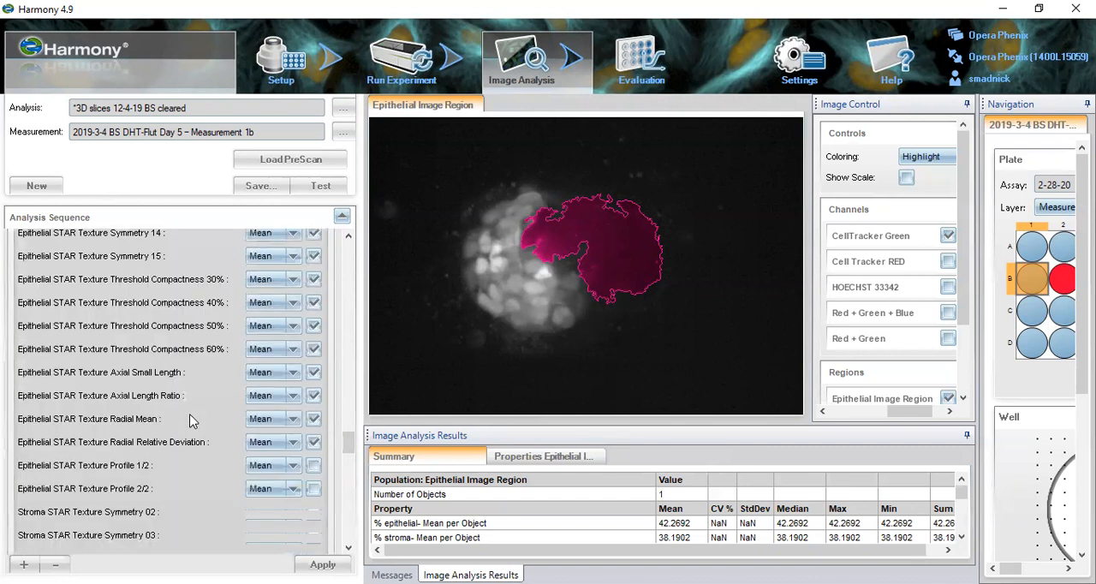
{"action": "scroll", "coordinate": [190, 427], "scroll_direction": "down", "scroll_amount": 15}
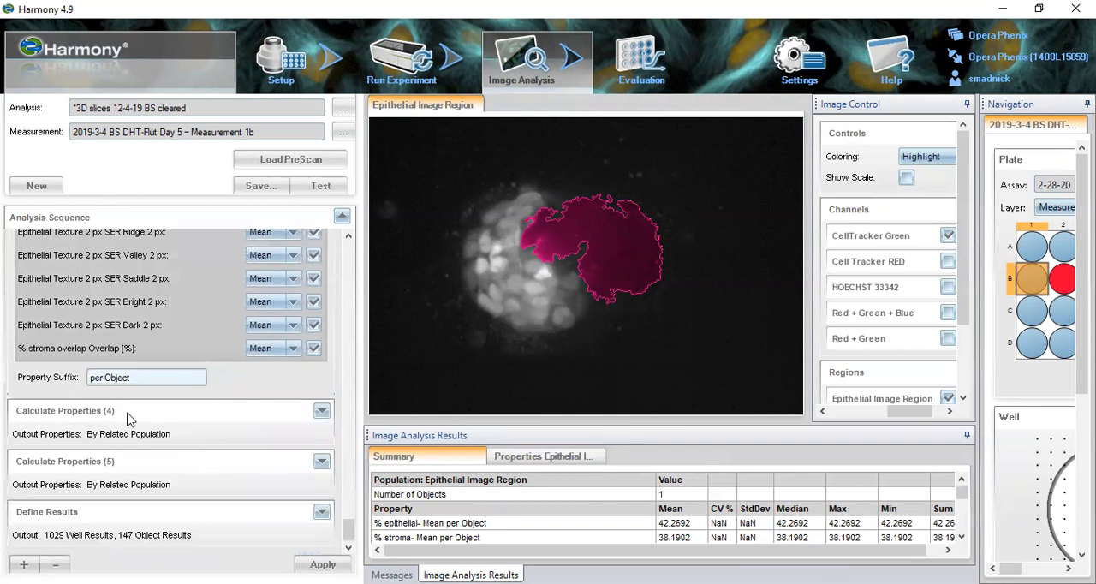
- Open Define Results and review the outputs selected for the Final Whole Image and Epithelial Image Region populations
{"action": "left_click", "coordinate": [168, 511]}
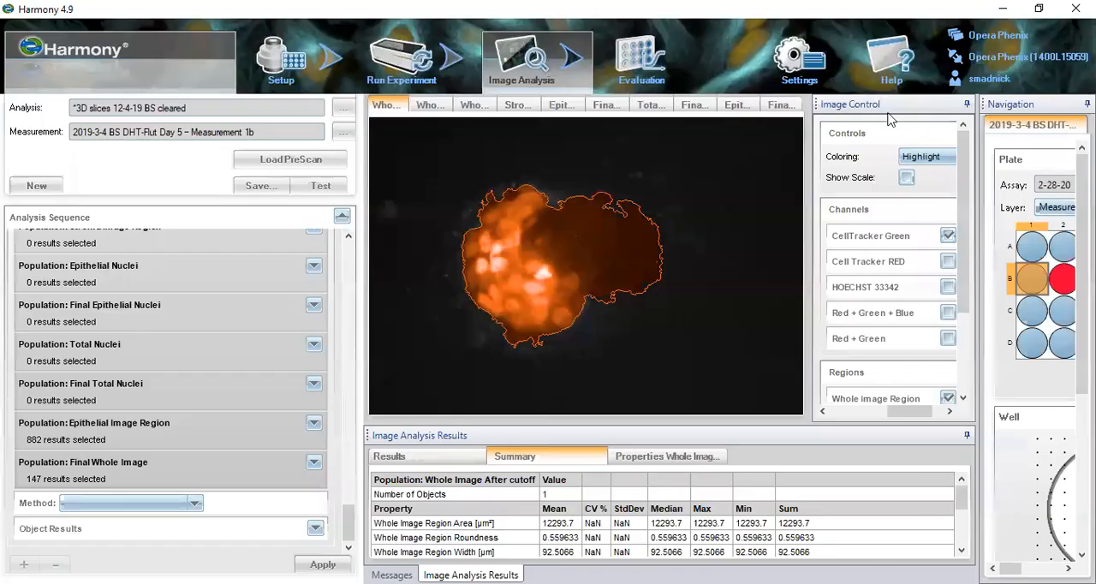
{"action": "mouse_move", "coordinate": [345, 529]}
{"action": "left_mouse_down"}
{"action": "mouse_move", "coordinate": [356, 509]}
{"action": "mouse_move", "coordinate": [356, 519]}
{"action": "left_mouse_up"}
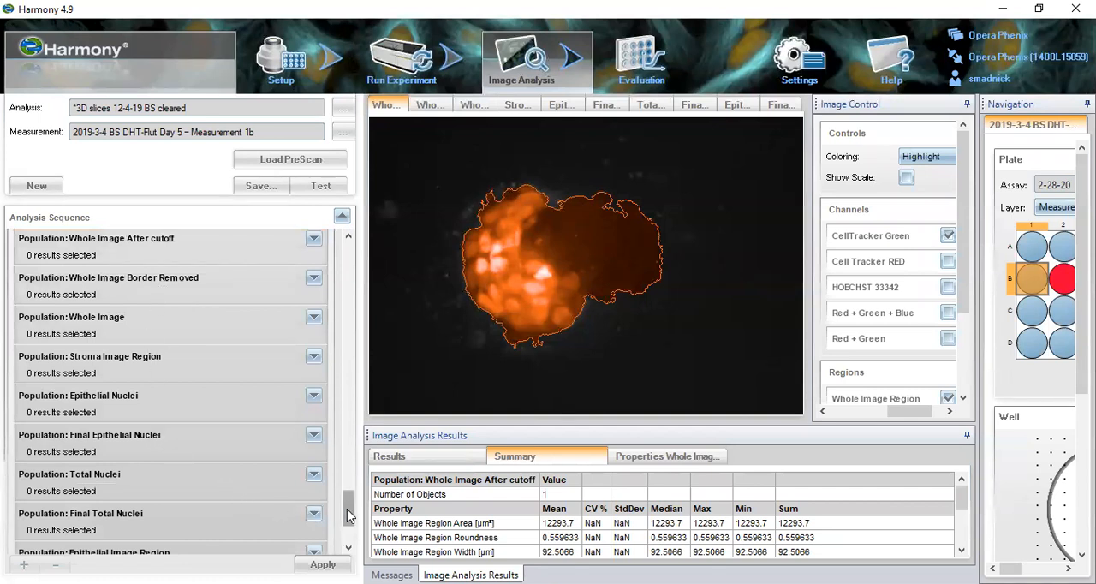
{"action": "left_click_drag", "start_coordinate": [348, 514], "coordinate": [348, 524]}
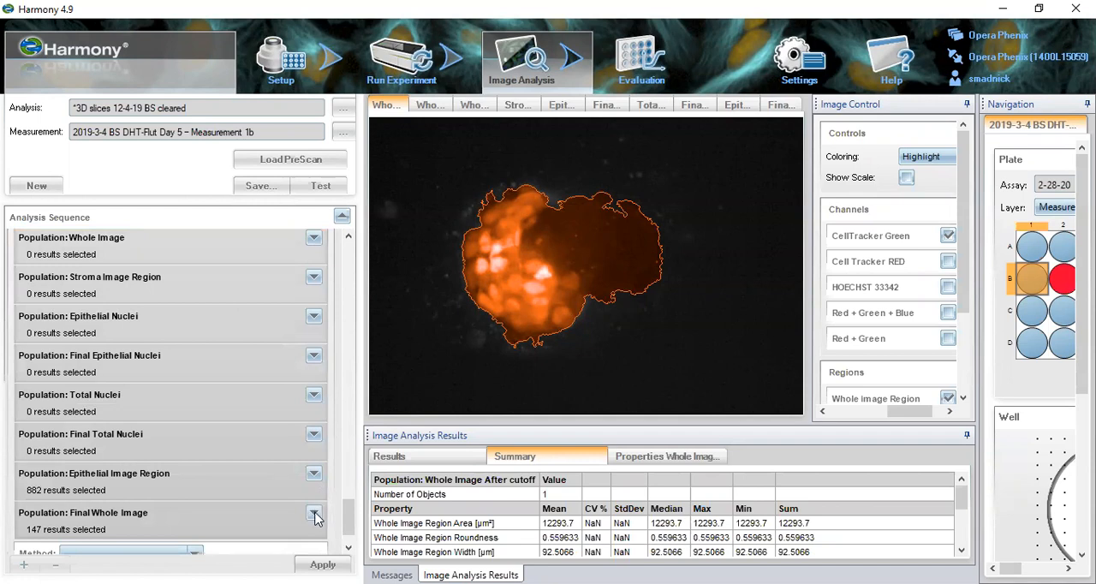
{"action": "left_click", "coordinate": [313, 513]}
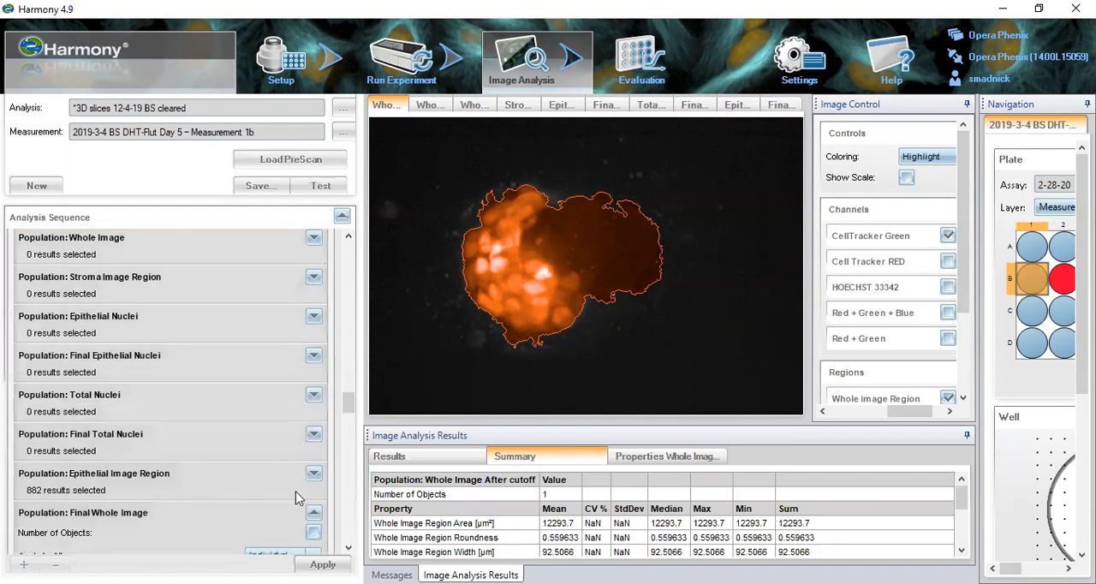
{"action": "left_click_drag", "start_coordinate": [349, 403], "coordinate": [347, 536]}
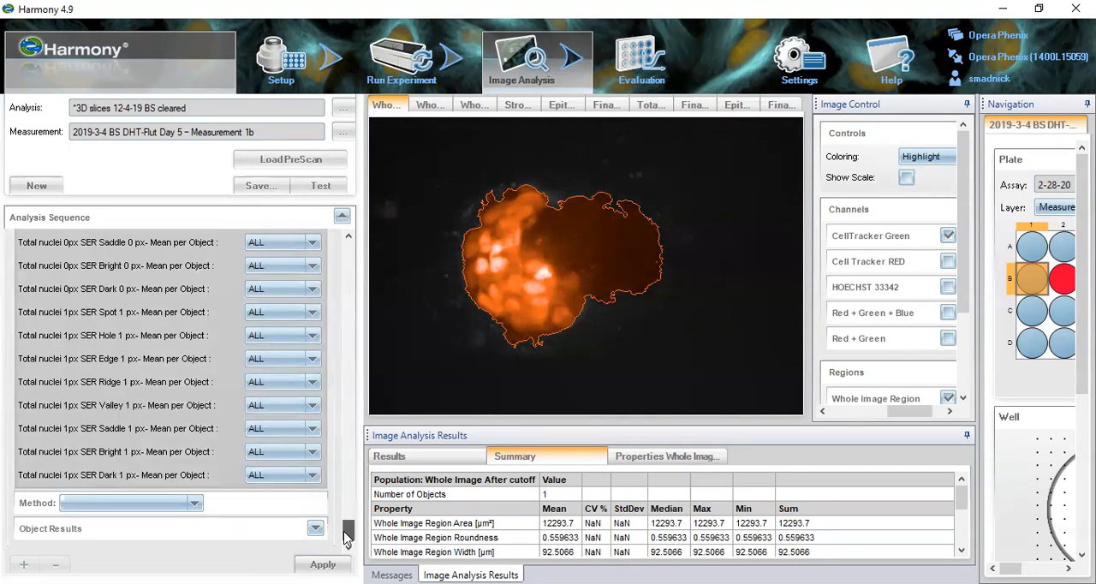
{"action": "left_click_drag", "start_coordinate": [346, 537], "coordinate": [347, 437]}
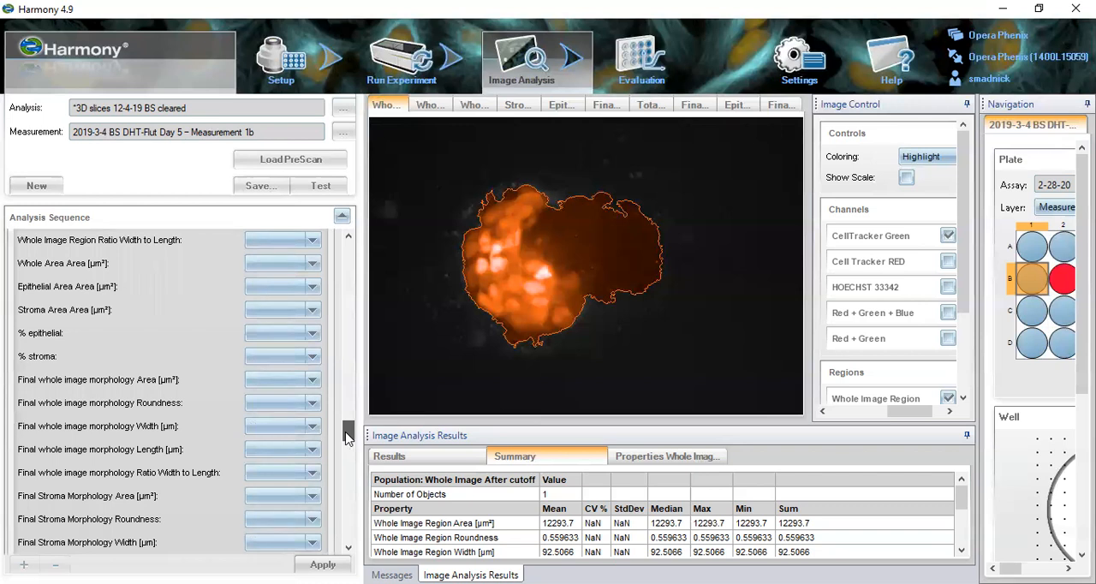
{"action": "left_click_drag", "start_coordinate": [347, 437], "coordinate": [353, 377]}
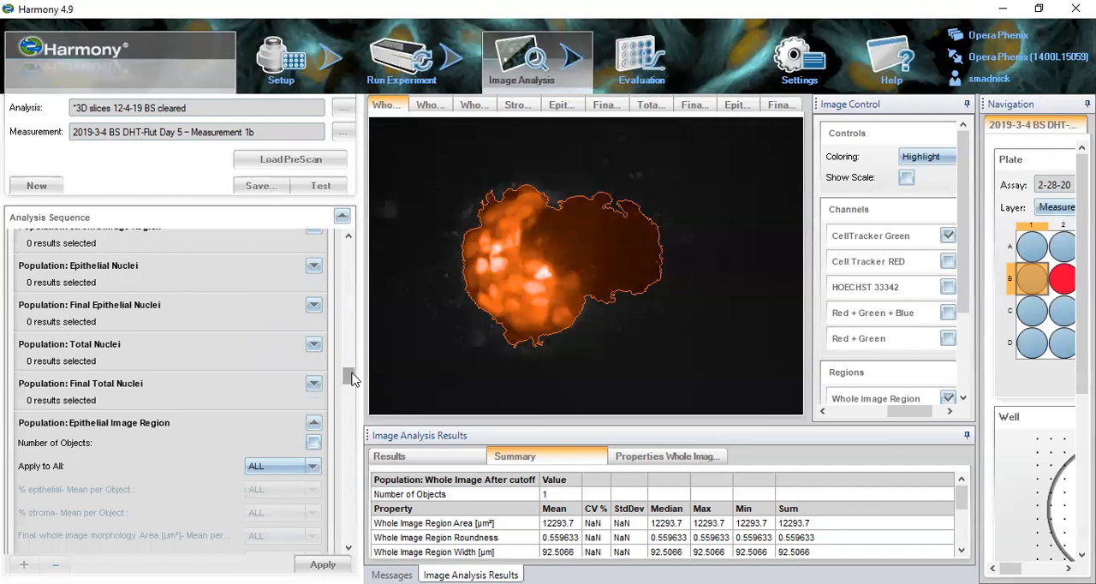
{"action": "left_click_drag", "start_coordinate": [353, 377], "coordinate": [330, 511]}
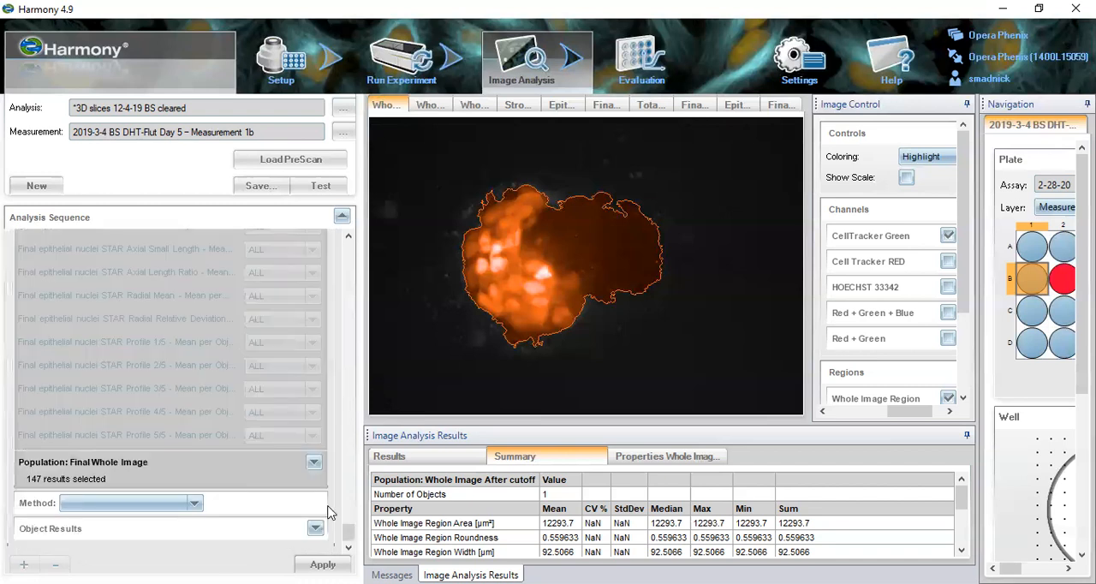
- Add a Formula Output with formula a/b to Define Results and view the properties available for variable a
{"action": "left_click", "coordinate": [195, 503]}
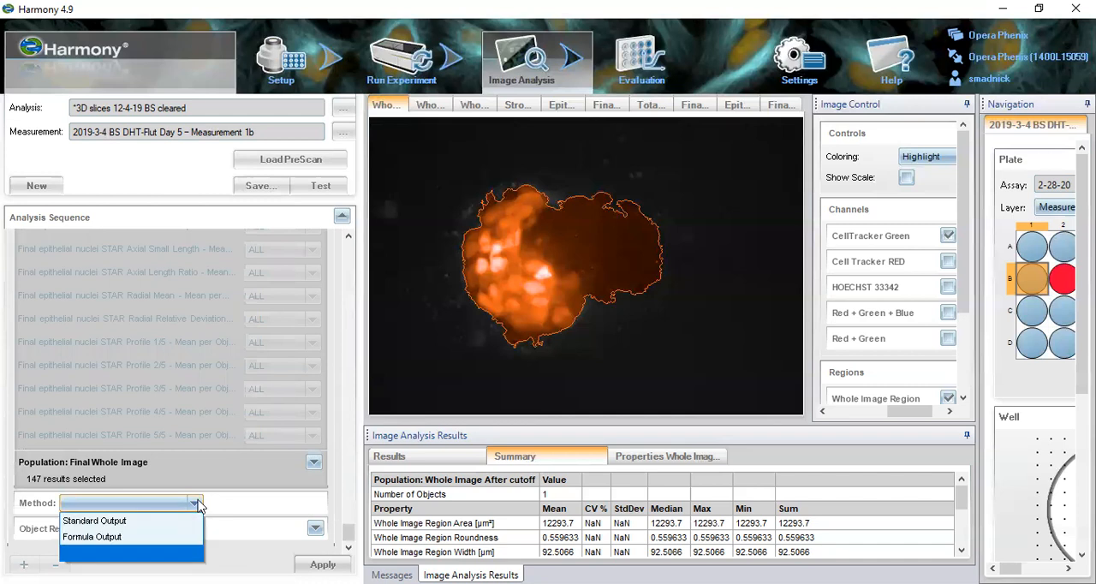
{"action": "left_click", "coordinate": [176, 476]}
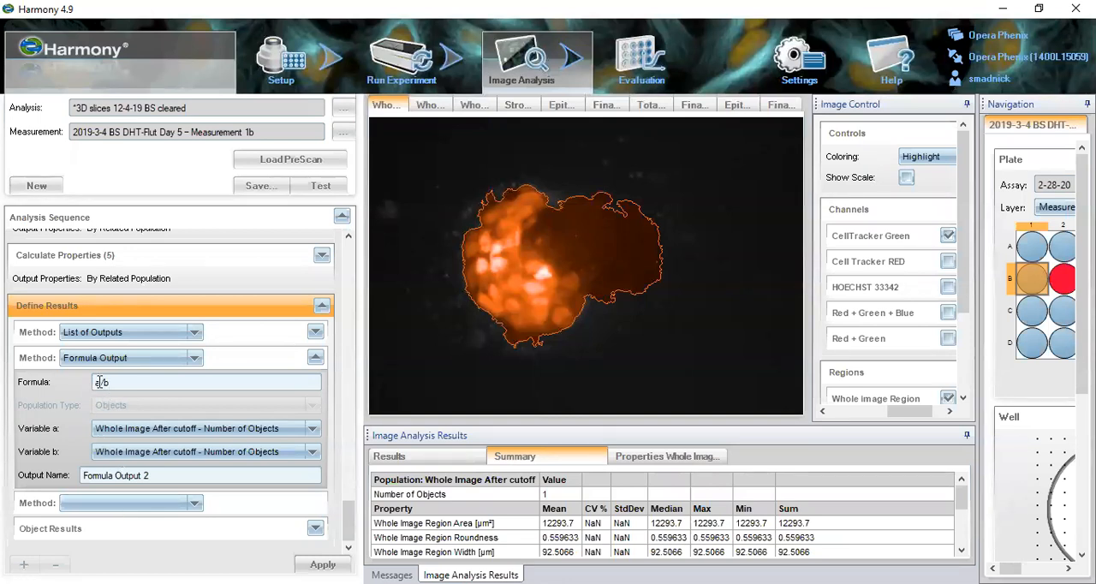
{"action": "left_click", "coordinate": [124, 428]}
{"action": "scroll", "coordinate": [124, 434], "scroll_direction": "down", "scroll_amount": 7}
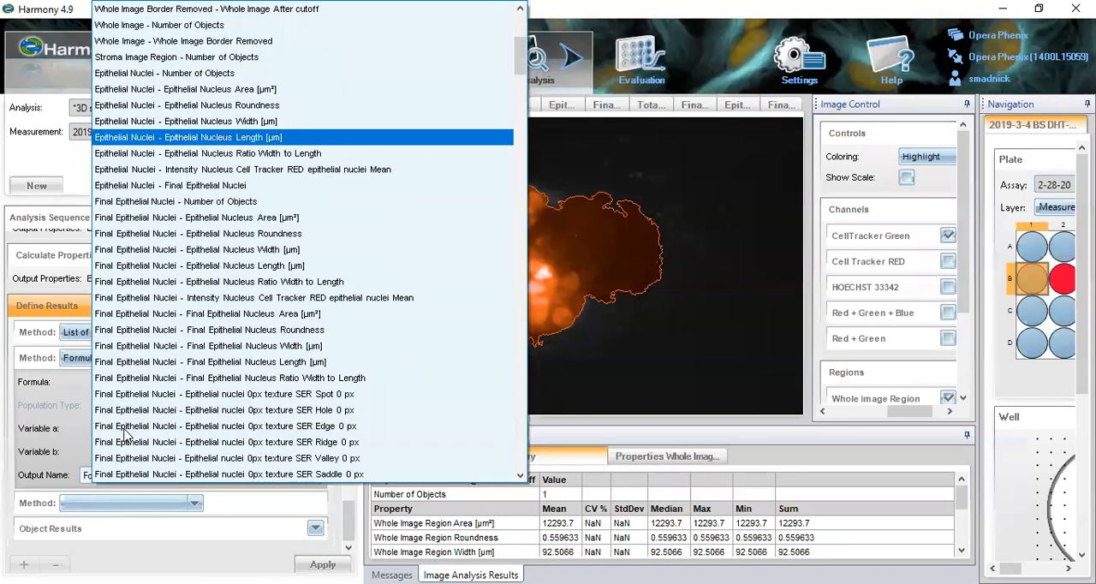
{"action": "left_click", "coordinate": [69, 458]}
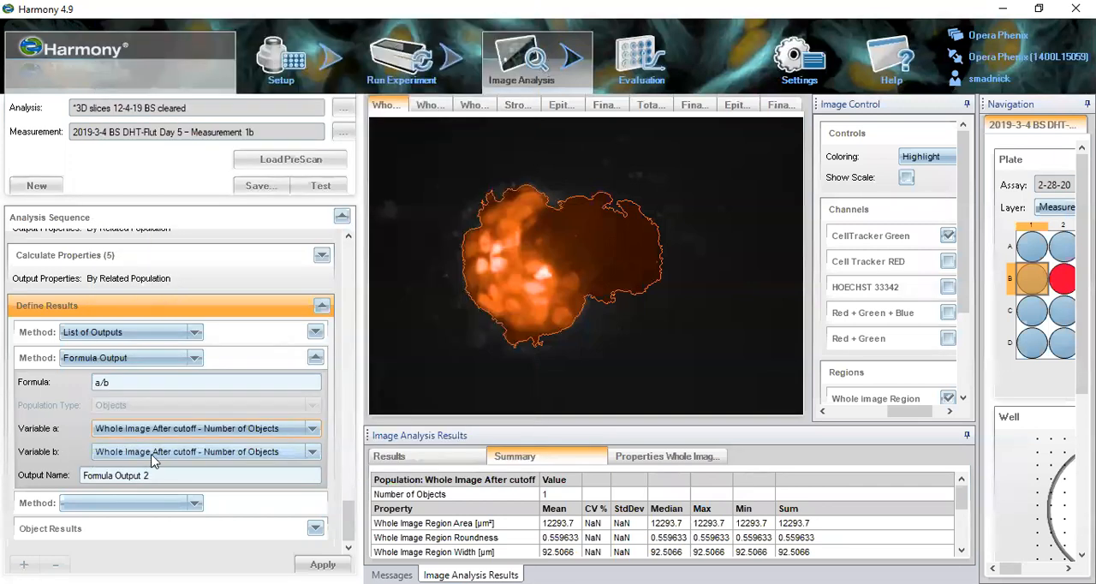
- Open Object Results and choose Use Selected Well Results for the Epithelial Image Region population
{"action": "left_click", "coordinate": [315, 528]}
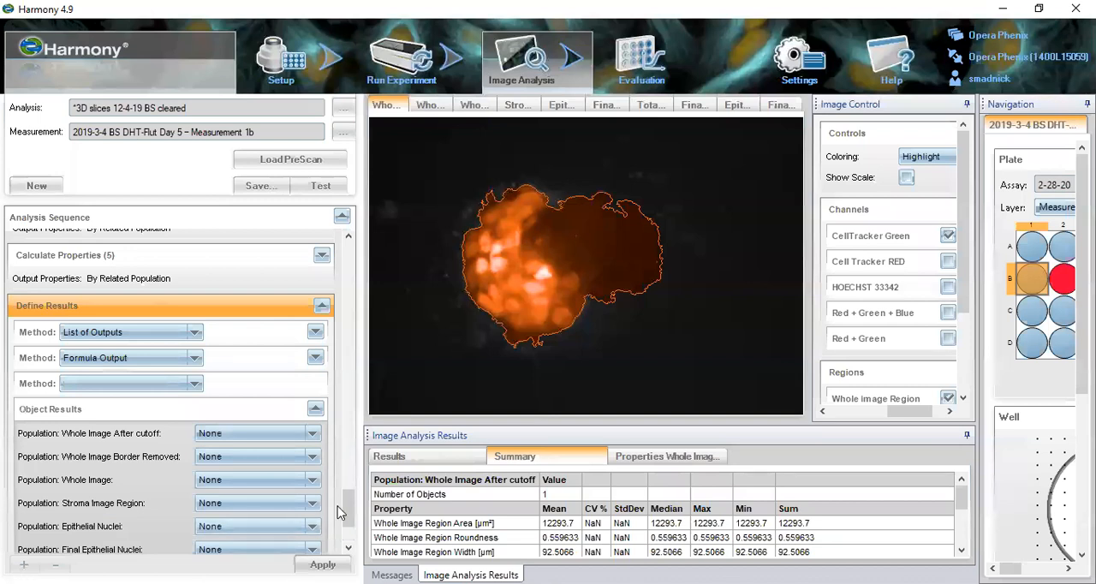
{"action": "left_click_drag", "start_coordinate": [346, 509], "coordinate": [347, 528]}
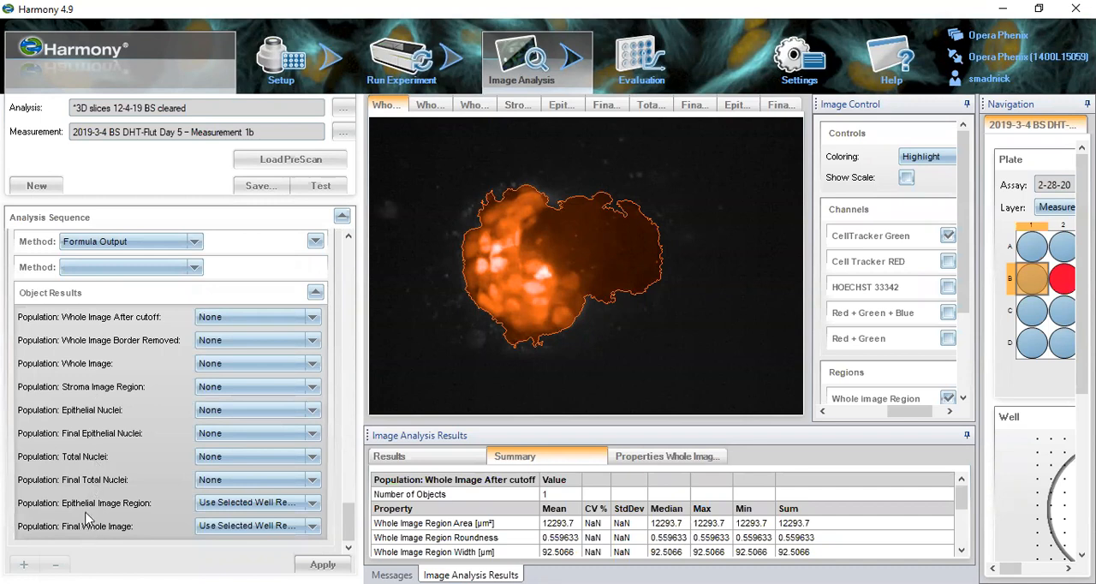
{"action": "left_click", "coordinate": [312, 503]}
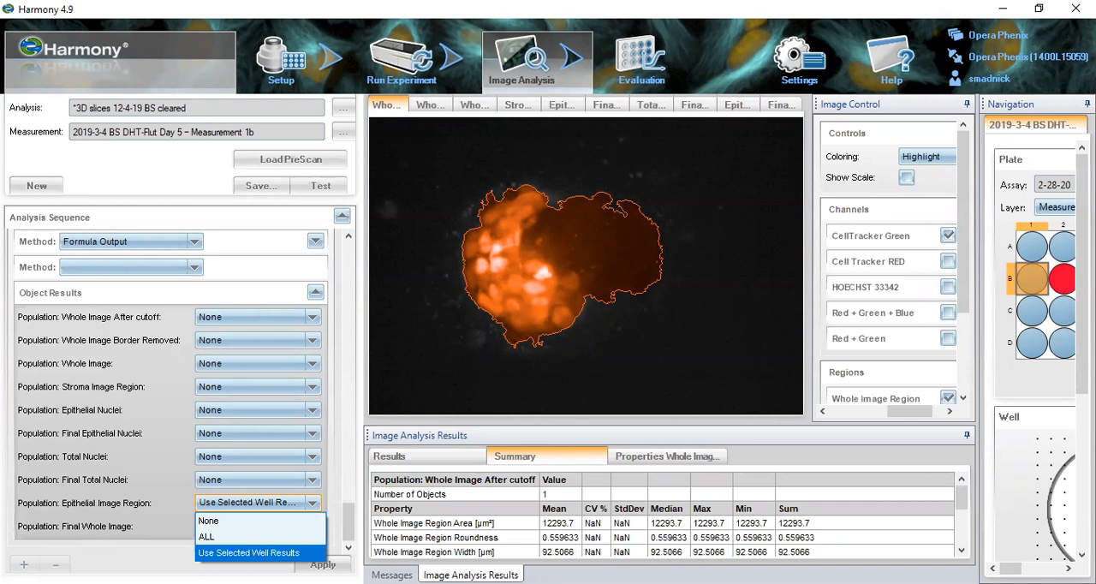
{"action": "left_click", "coordinate": [316, 552]}
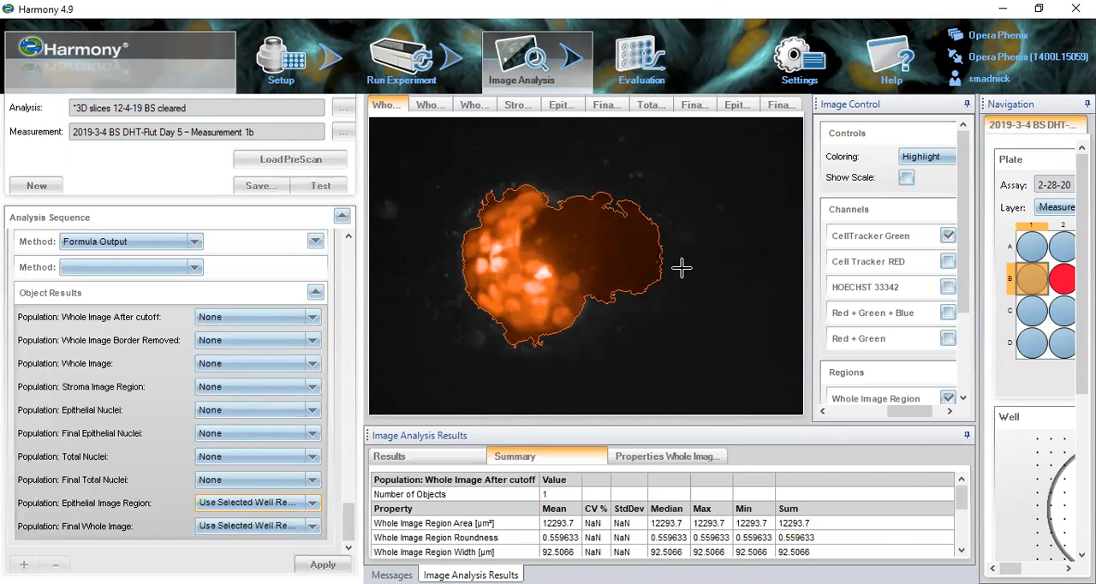
- Switch to Evaluation, select the stack planes and fields for well B1, and start the evaluation
{"action": "left_click", "coordinate": [640, 69]}
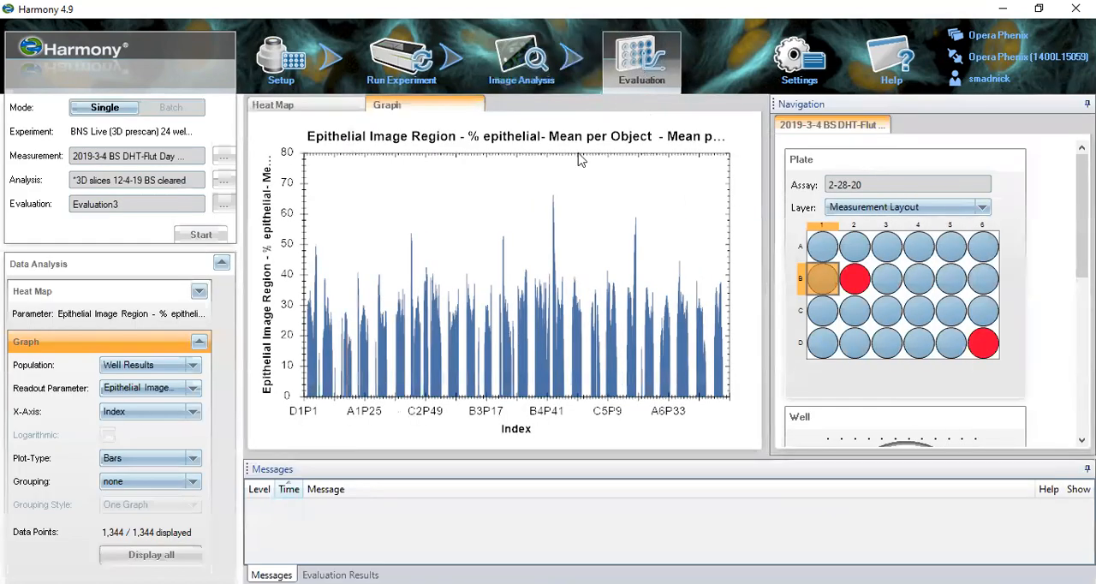
{"action": "left_click_drag", "start_coordinate": [1082, 214], "coordinate": [1082, 357]}
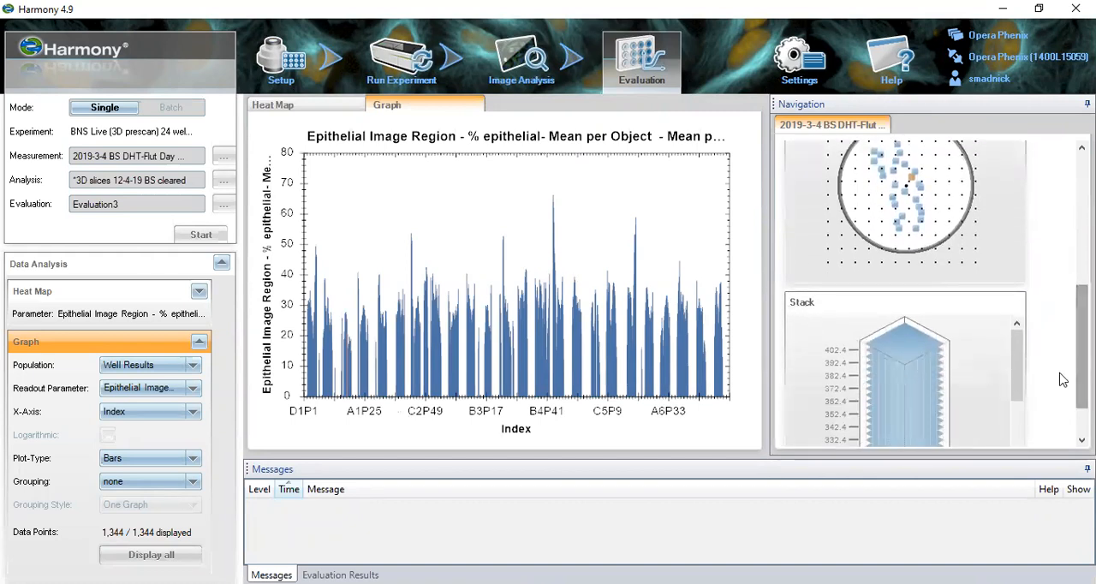
{"action": "left_click", "coordinate": [925, 349]}
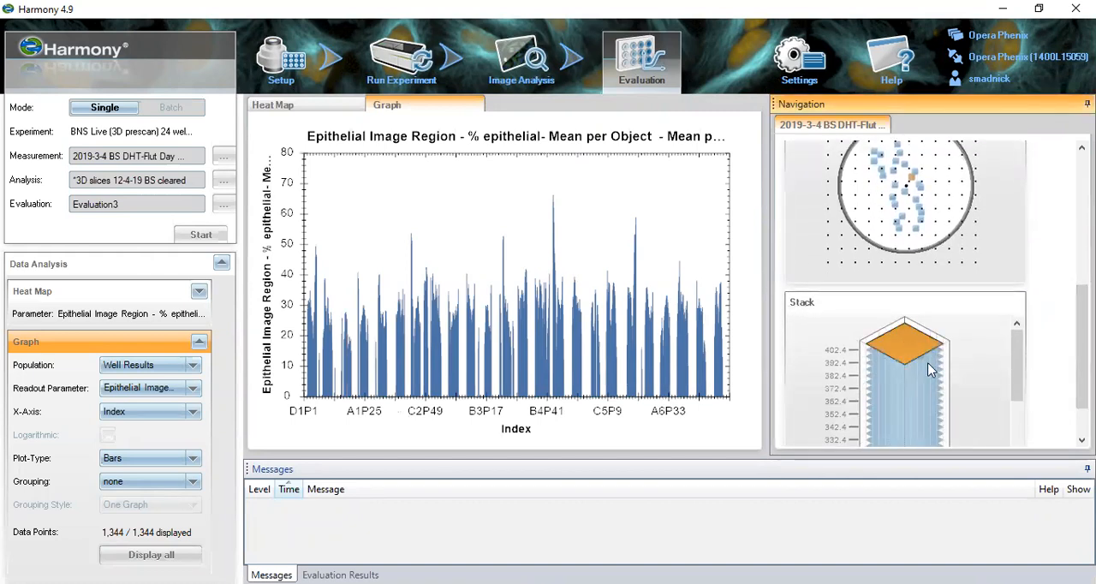
{"action": "left_click", "coordinate": [933, 370]}
{"action": "left_click_drag", "start_coordinate": [899, 160], "coordinate": [919, 179]}
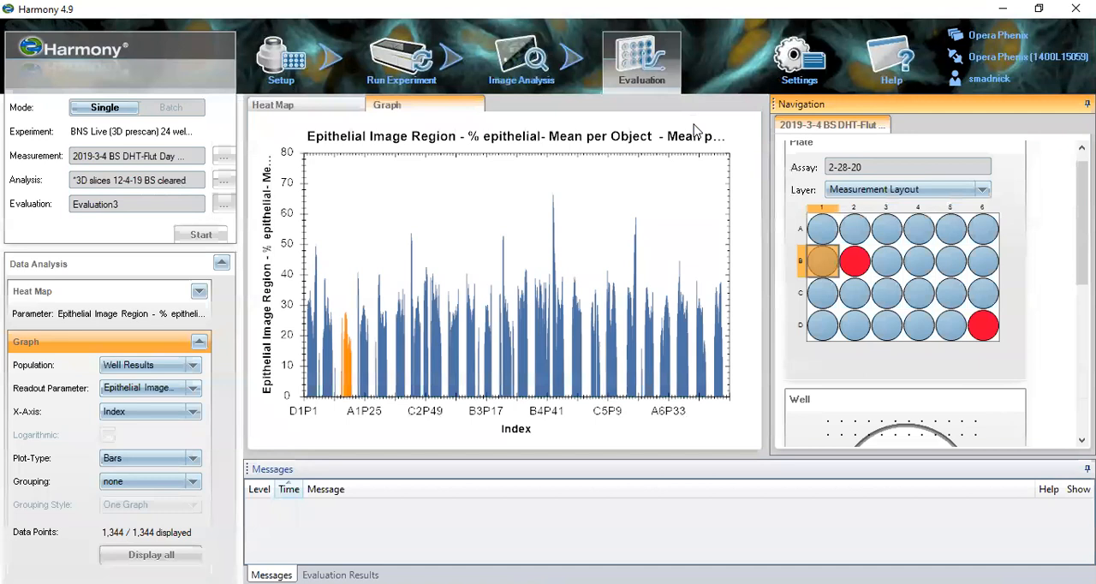
{"action": "left_click", "coordinate": [202, 235]}
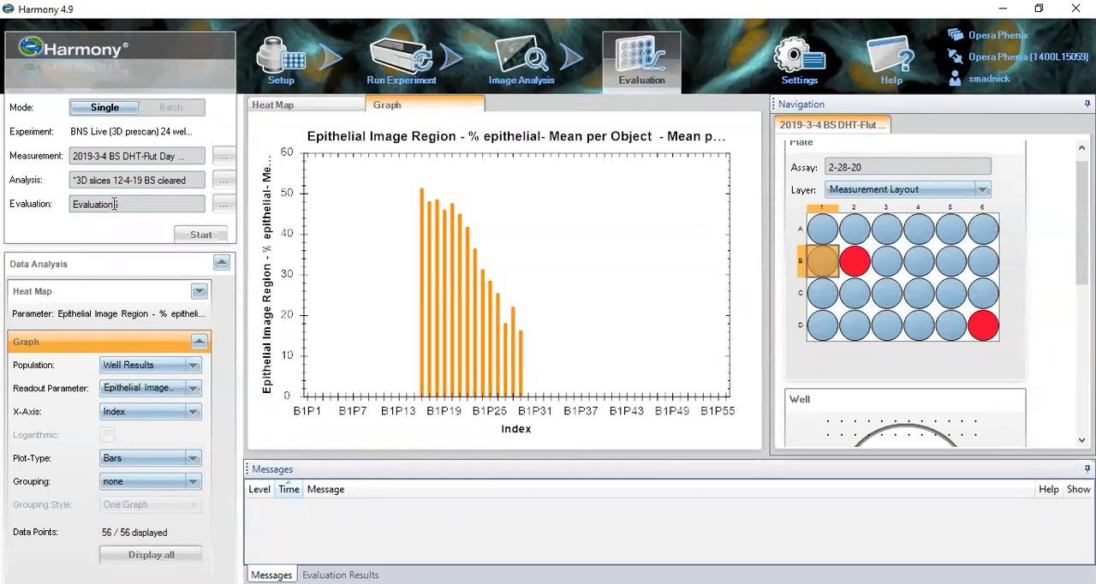
- View the options in Harmony Settings and close the window
{"action": "left_click", "coordinate": [799, 62]}
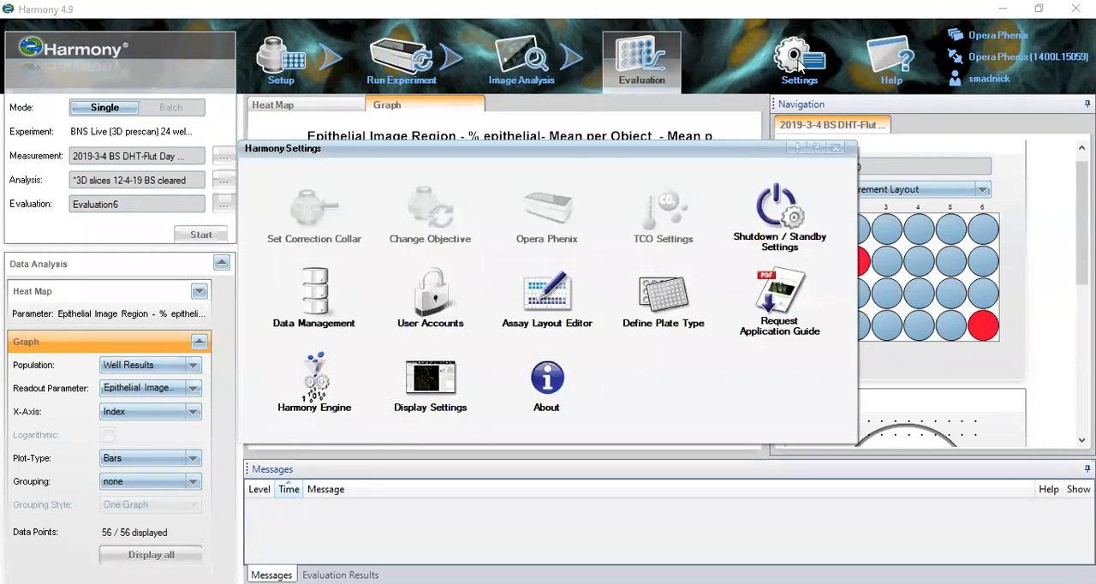
{"action": "left_click", "coordinate": [834, 148]}
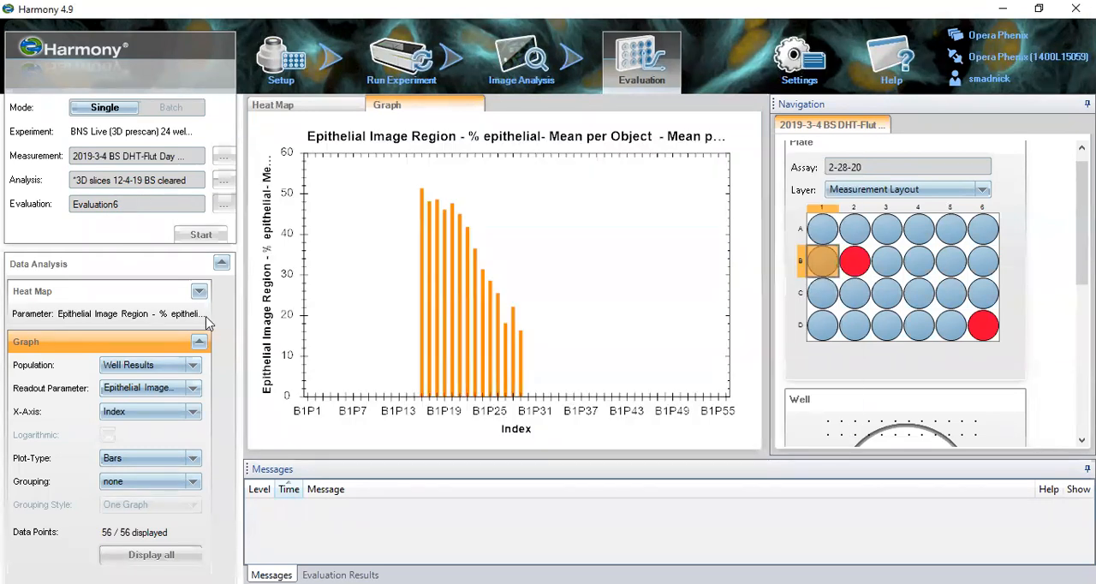
- View the heat map, then graph the Epithelial Image Region Final whole image morphology Area [µm²] Mean per Object - Mean per Well
{"action": "left_click", "coordinate": [349, 106]}
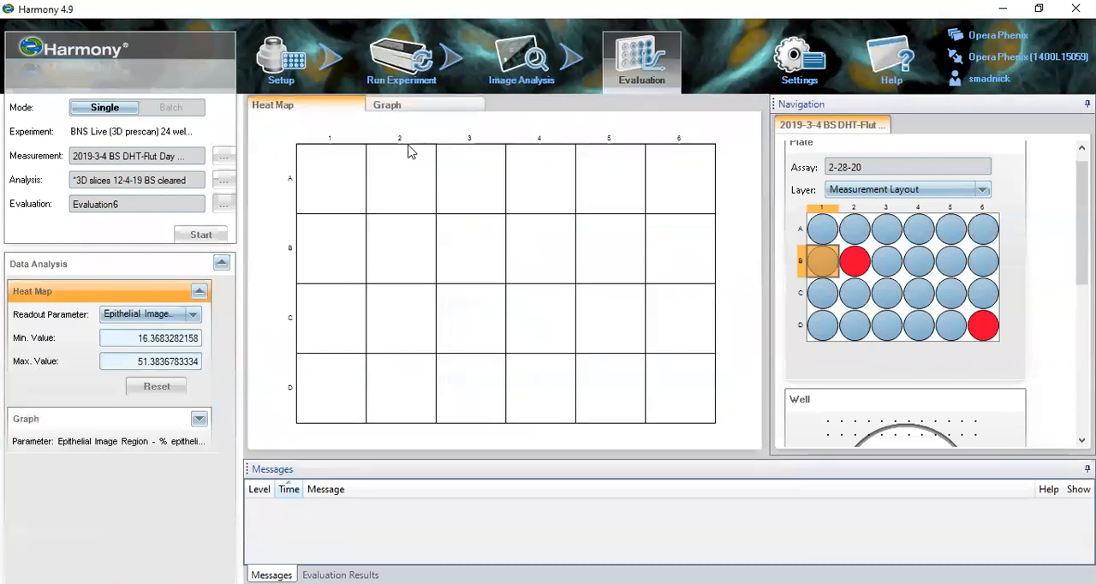
{"action": "left_click", "coordinate": [413, 106]}
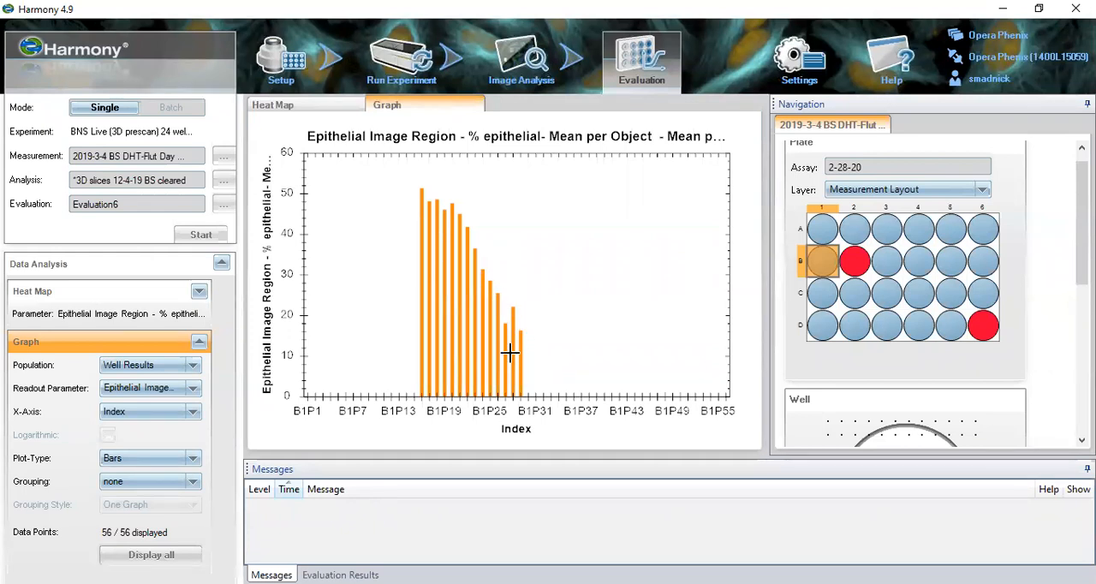
{"action": "left_click", "coordinate": [193, 387]}
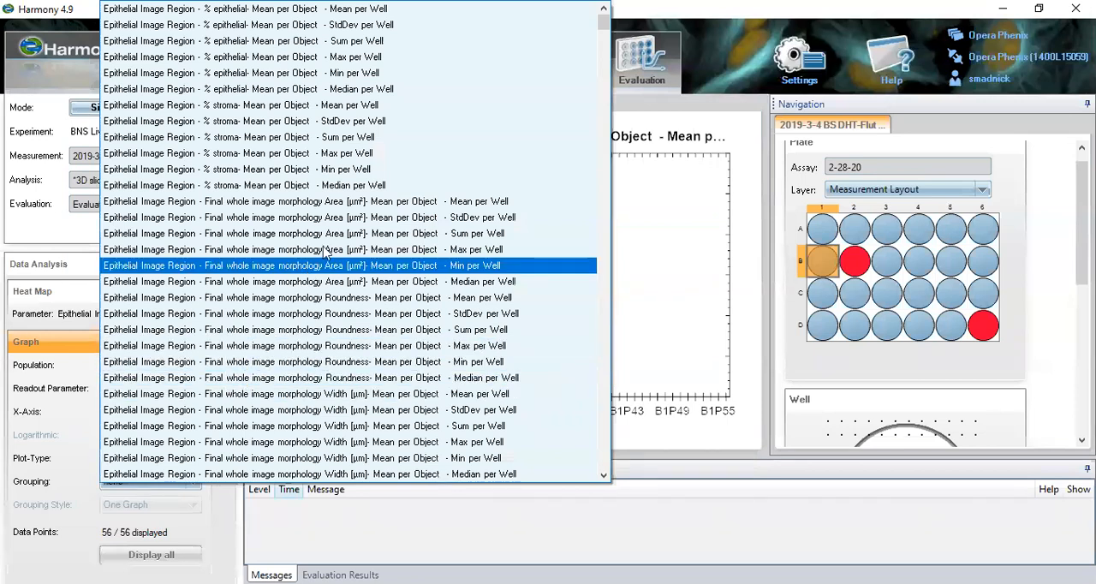
{"action": "left_click", "coordinate": [348, 205]}
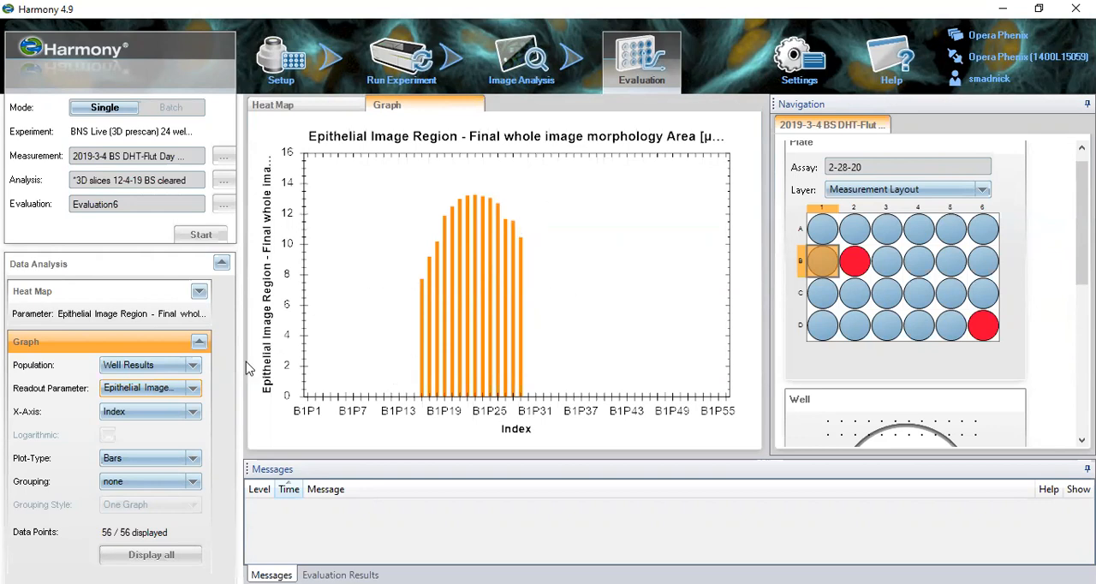
- Set the graph's population to Final Whole Image and its X-axis to Final Total Nucleus Area [µm²]- Mean per Object
{"action": "left_click", "coordinate": [193, 368]}
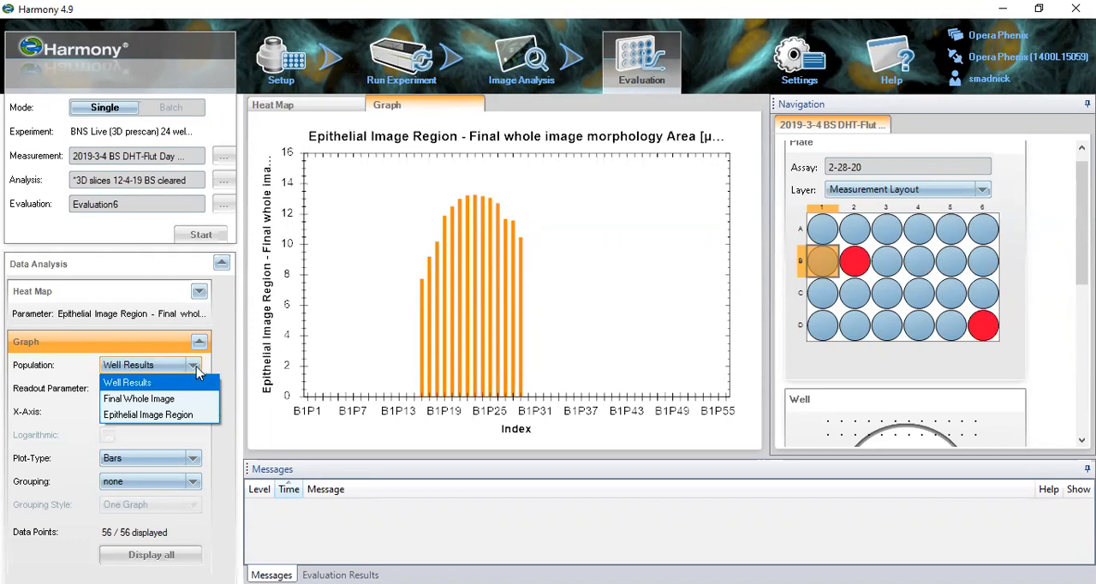
{"action": "left_click", "coordinate": [206, 399]}
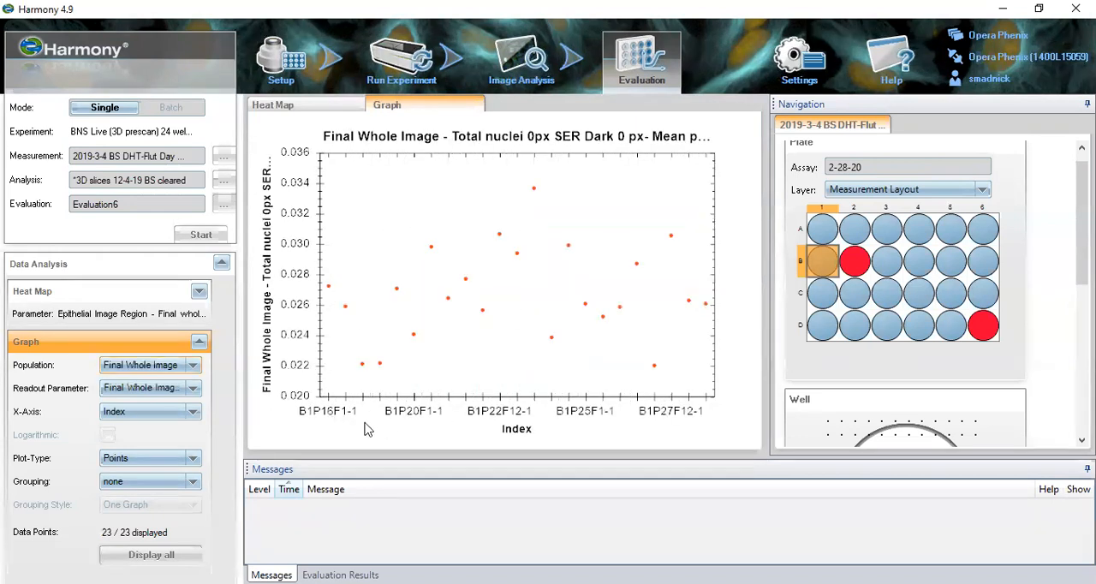
{"action": "left_click", "coordinate": [195, 414]}
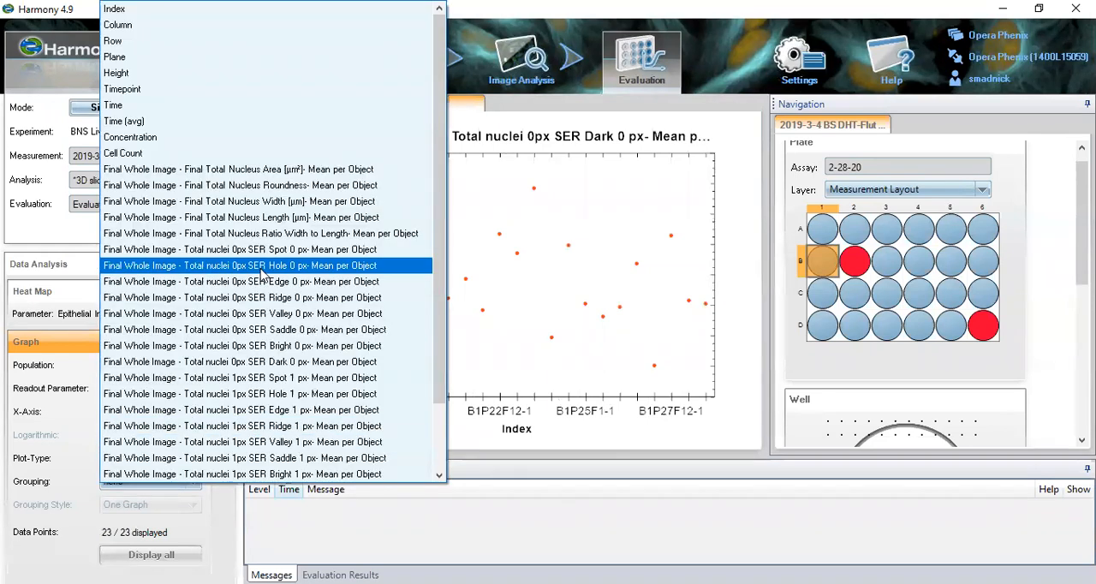
{"action": "left_click", "coordinate": [279, 169]}
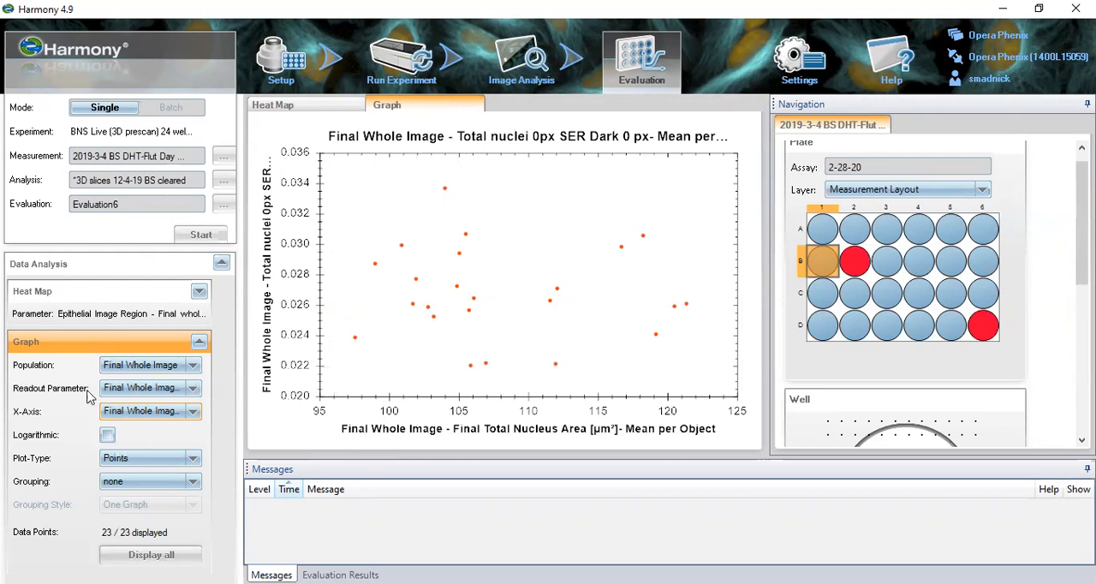
- Show the Evaluation Results table, enlarge it, and view its last columns with the compound and cell details
{"action": "left_click", "coordinate": [795, 72]}
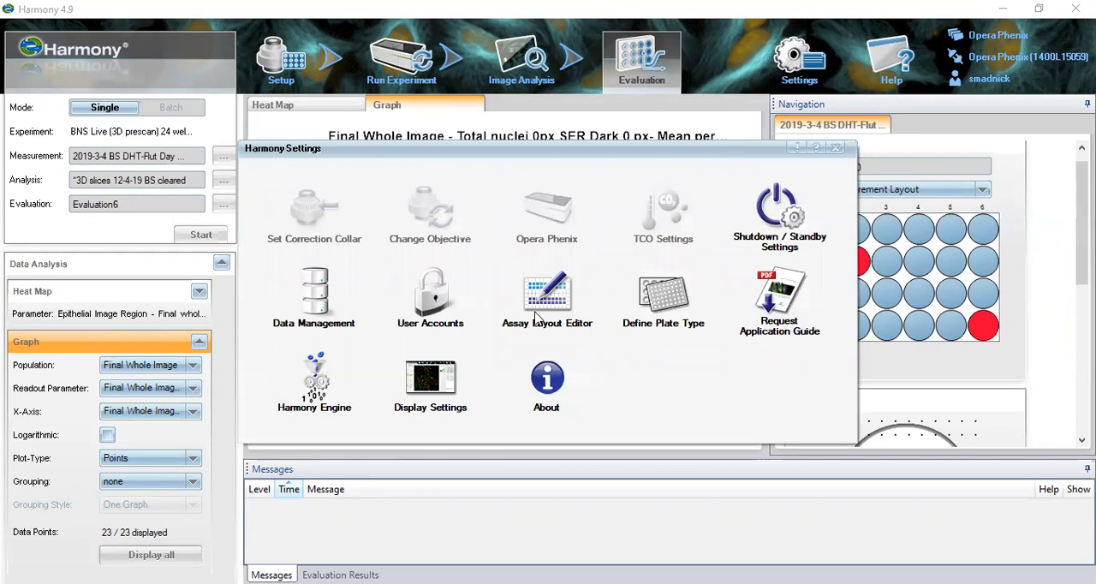
{"action": "left_click", "coordinate": [405, 514]}
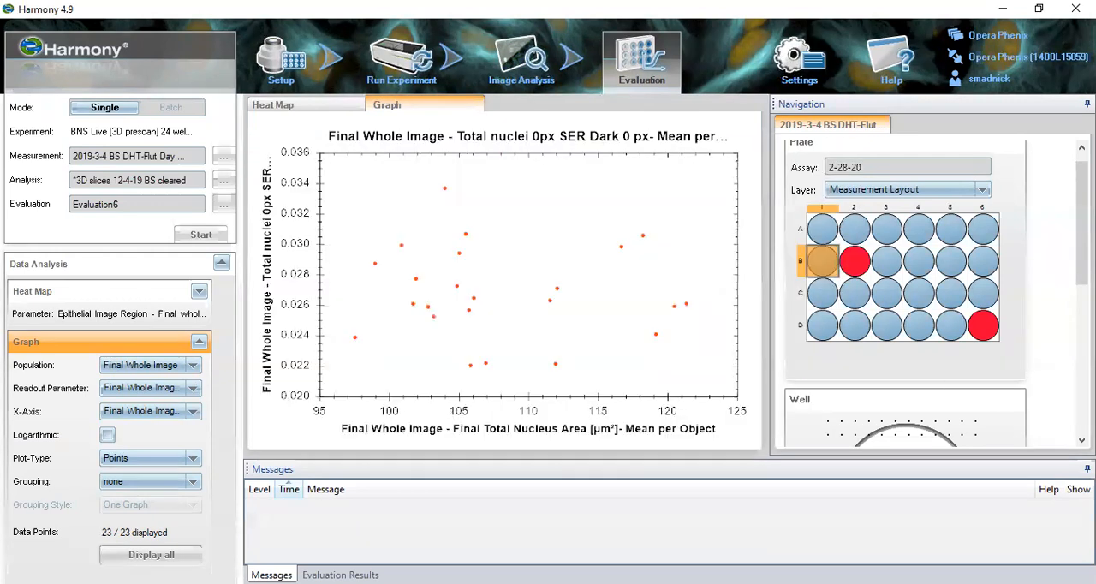
{"action": "left_click", "coordinate": [340, 574]}
{"action": "left_click_drag", "start_coordinate": [465, 457], "coordinate": [466, 319]}
{"action": "left_click_drag", "start_coordinate": [490, 554], "coordinate": [1062, 531]}
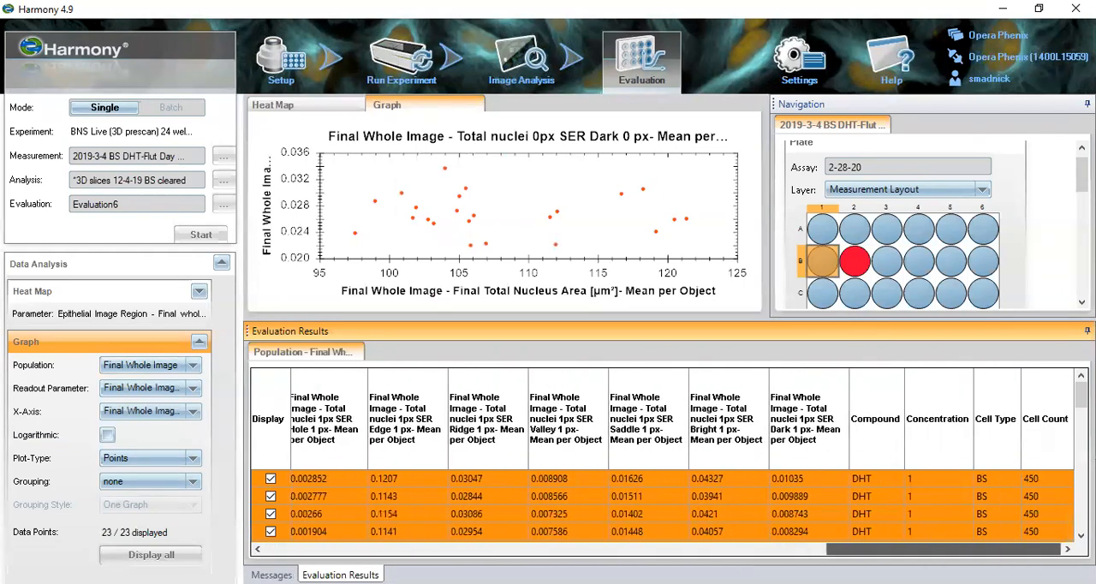
- Open Export Data in Data Management and choose the Evaluation Results per Well and Object (Tab-separated Text) method
{"action": "left_click", "coordinate": [801, 58]}
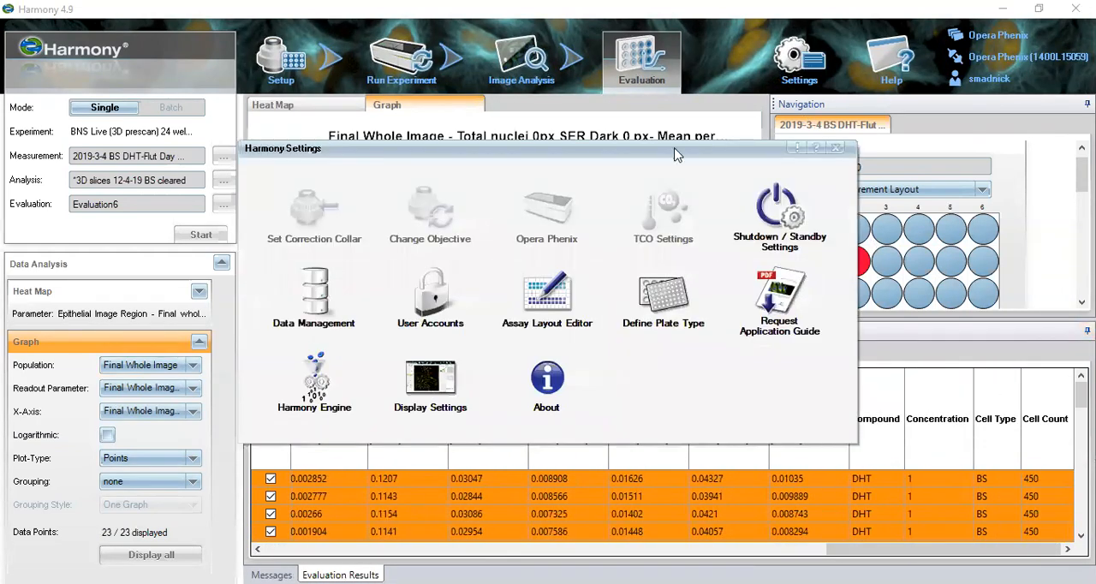
{"action": "left_click", "coordinate": [320, 308]}
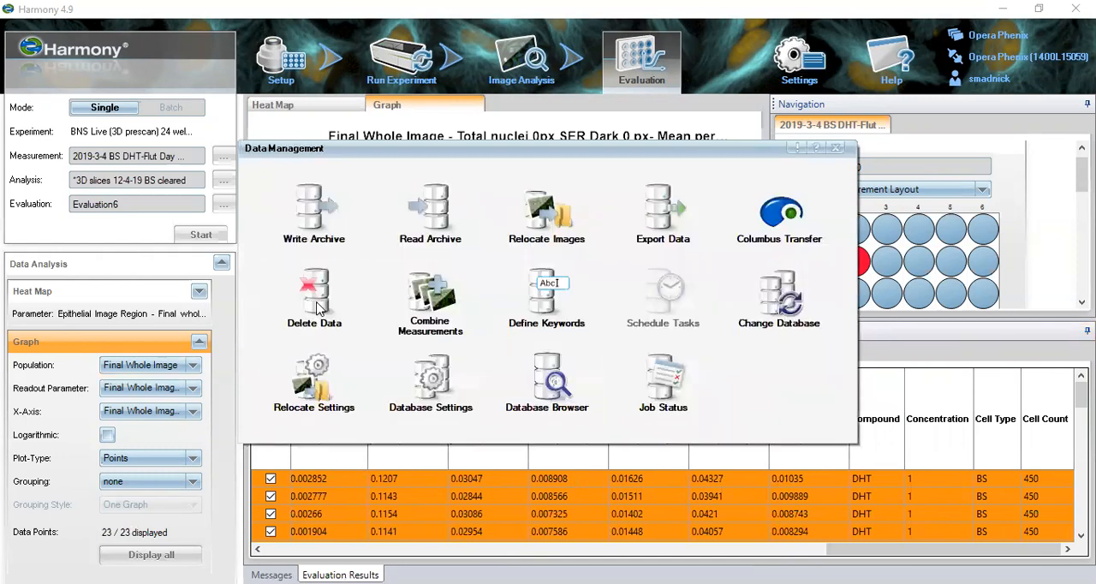
{"action": "left_click", "coordinate": [665, 214]}
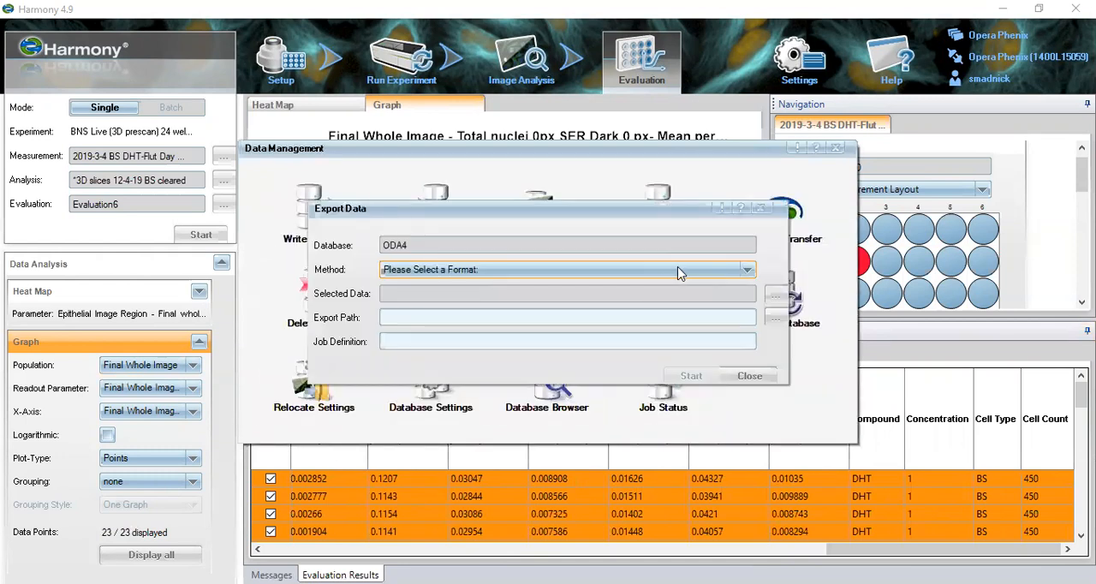
{"action": "left_click", "coordinate": [677, 271]}
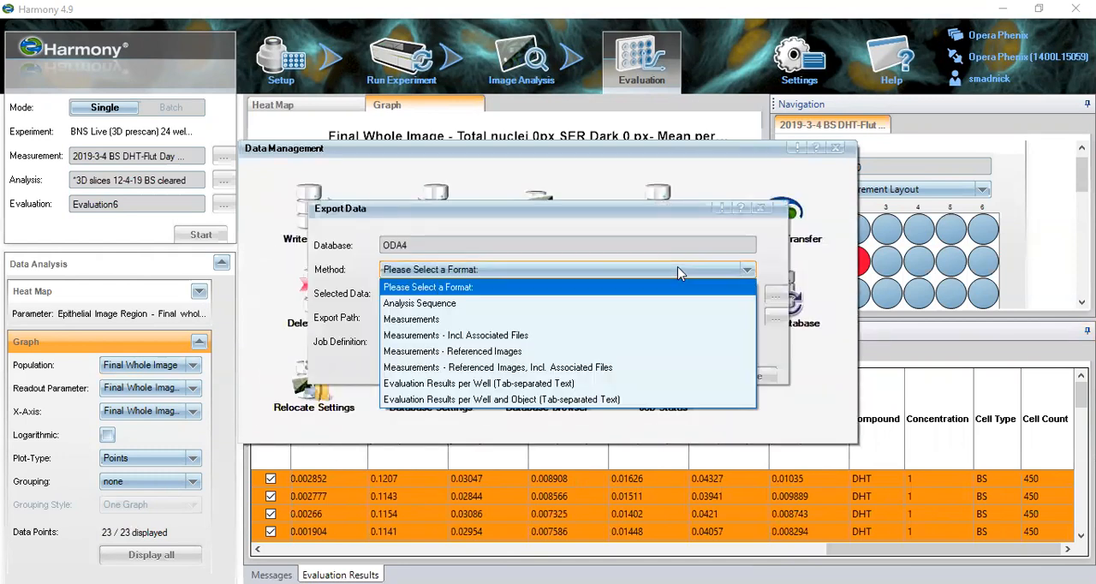
{"action": "left_click", "coordinate": [671, 398]}
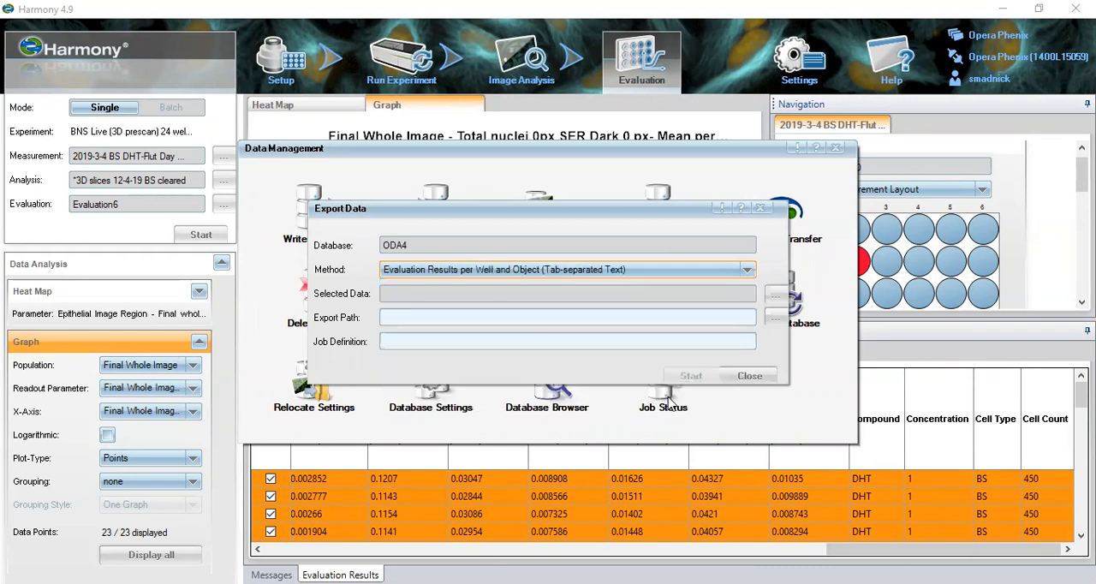
- Select Evaluation6 of plate 2019-3-4 BS DHT-Flut Day 5 as the data to export
{"action": "left_click", "coordinate": [775, 295]}
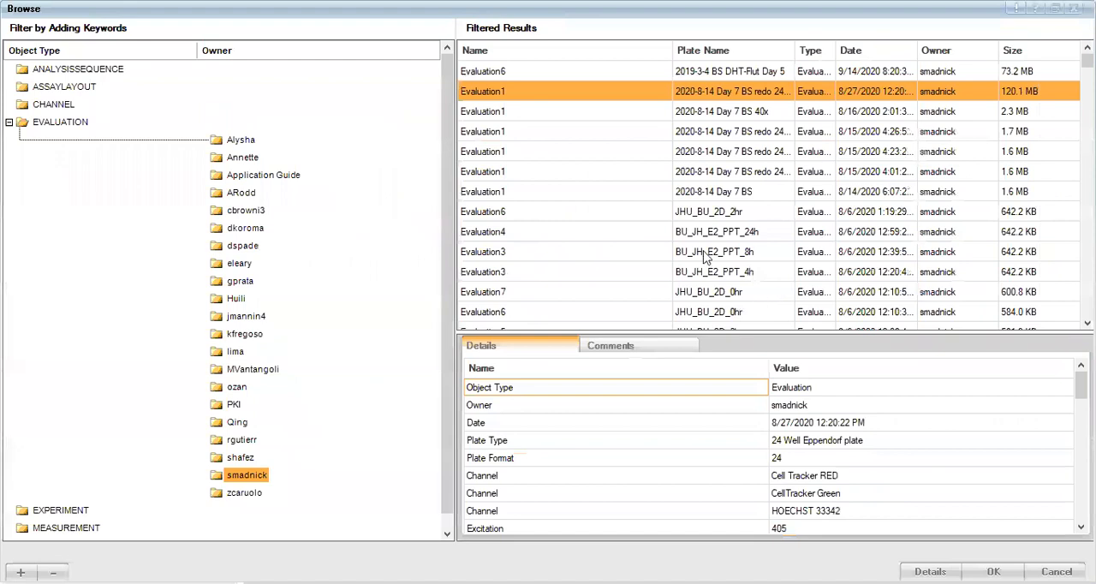
{"action": "left_click", "coordinate": [641, 70]}
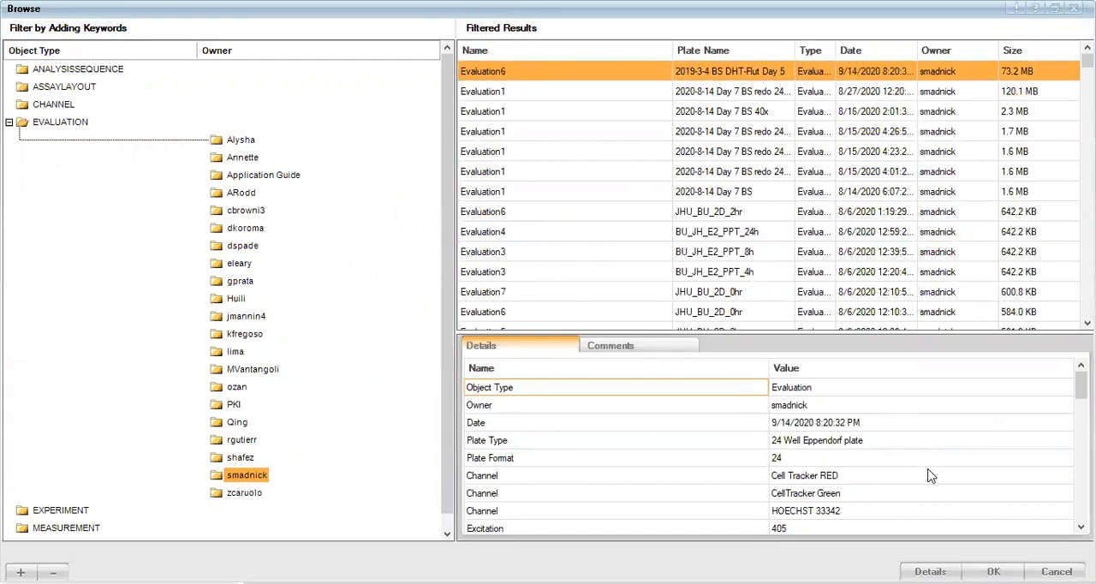
{"action": "left_click", "coordinate": [992, 571]}
- Set the export path to the Desktop and start the export
{"action": "left_click", "coordinate": [775, 317]}
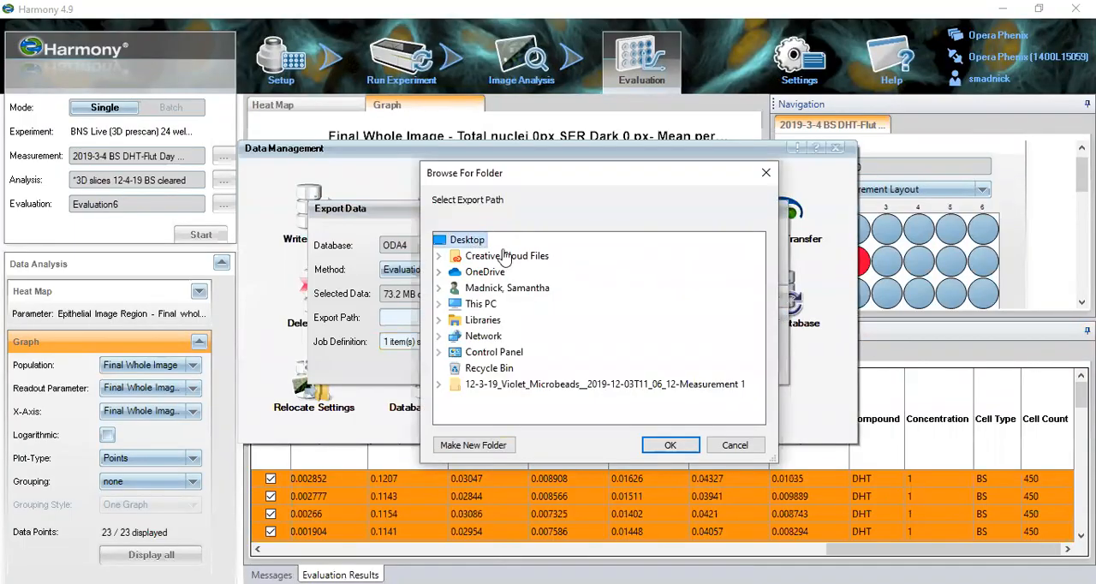
{"action": "left_click", "coordinate": [669, 445]}
{"action": "left_click", "coordinate": [691, 375]}
- Check the export's progress in Job Status and close the Data Management windows
{"action": "left_click", "coordinate": [673, 383]}
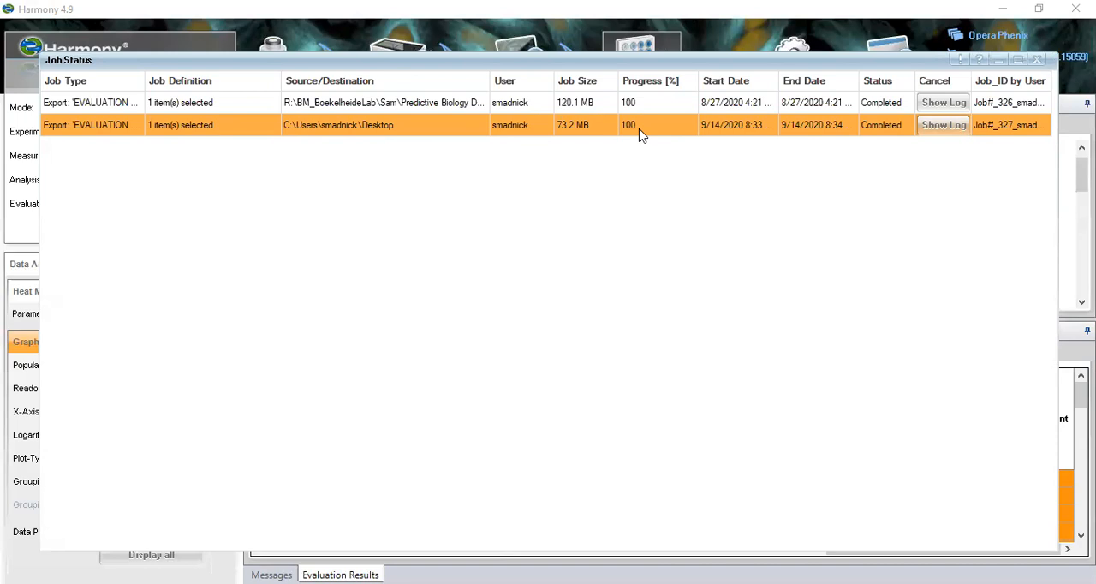
{"action": "left_click", "coordinate": [1036, 65]}
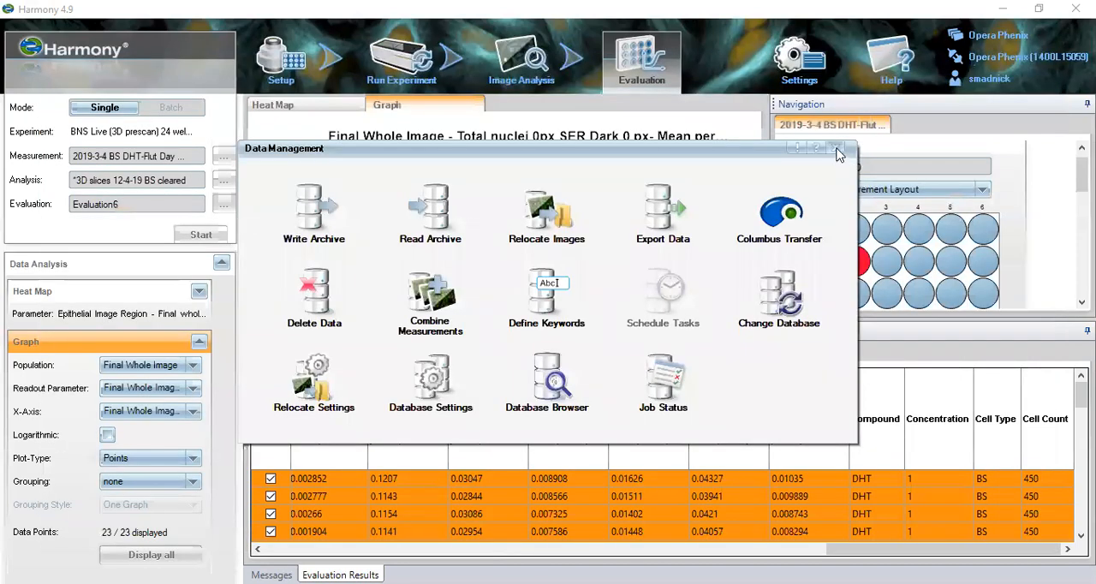
{"action": "left_click", "coordinate": [837, 150]}
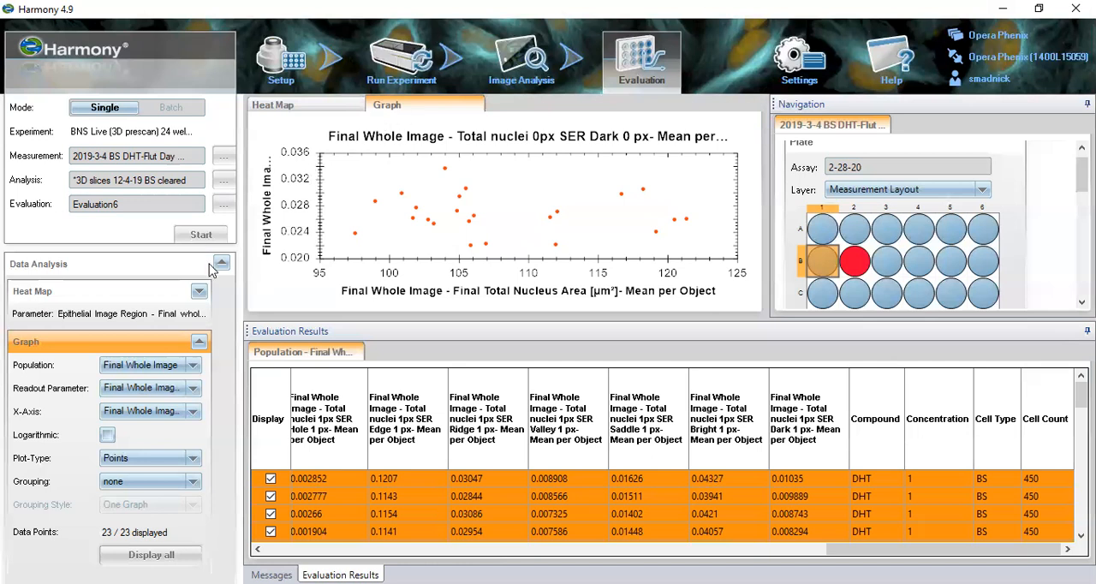
- Switch to Image Analysis and return to the Input Image block at the start of the analysis sequence
{"action": "left_click", "coordinate": [513, 67]}
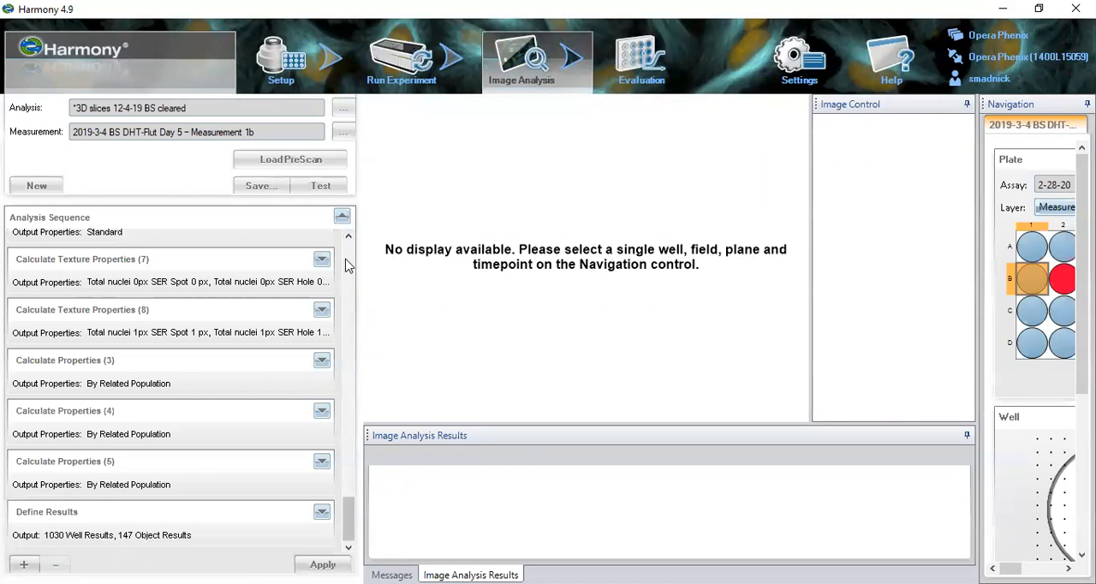
{"action": "scroll", "coordinate": [347, 261], "scroll_direction": "up", "scroll_amount": 10}
{"action": "scroll", "coordinate": [347, 261], "scroll_direction": "up", "scroll_amount": 5}
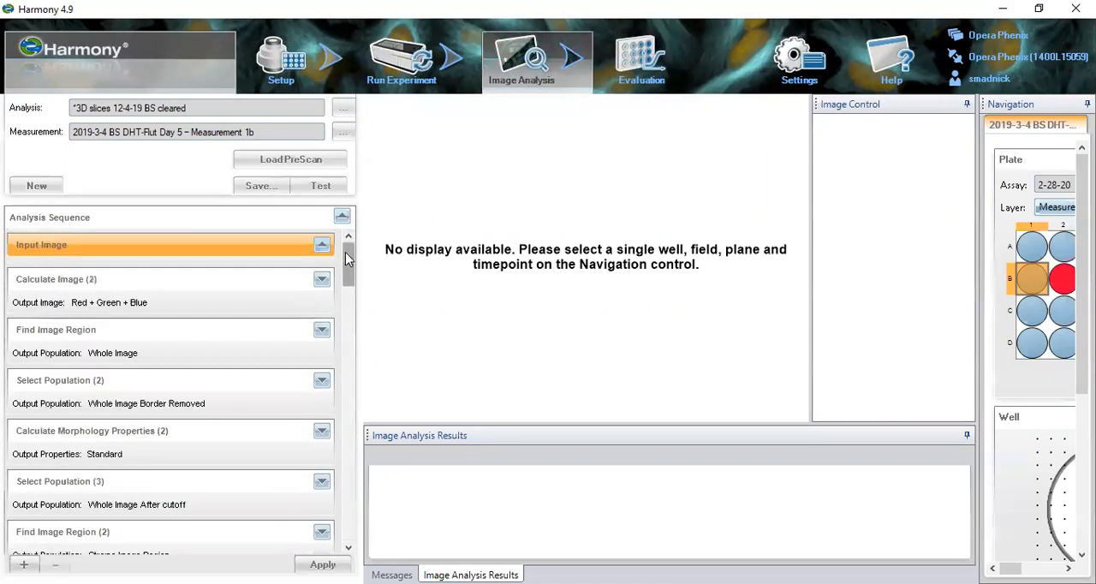